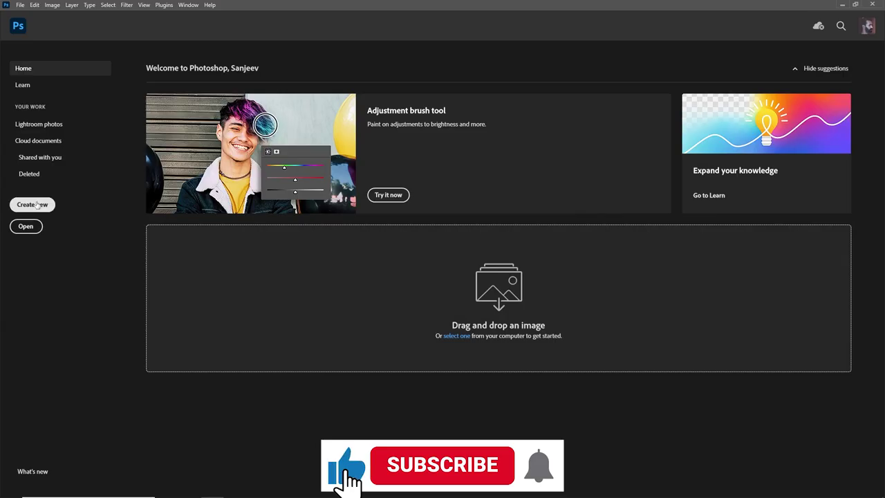
Step: Create the Glowing_thumbnail document at 1920 x 1080, 72 ppi, with transparent background contents
click(38, 205)
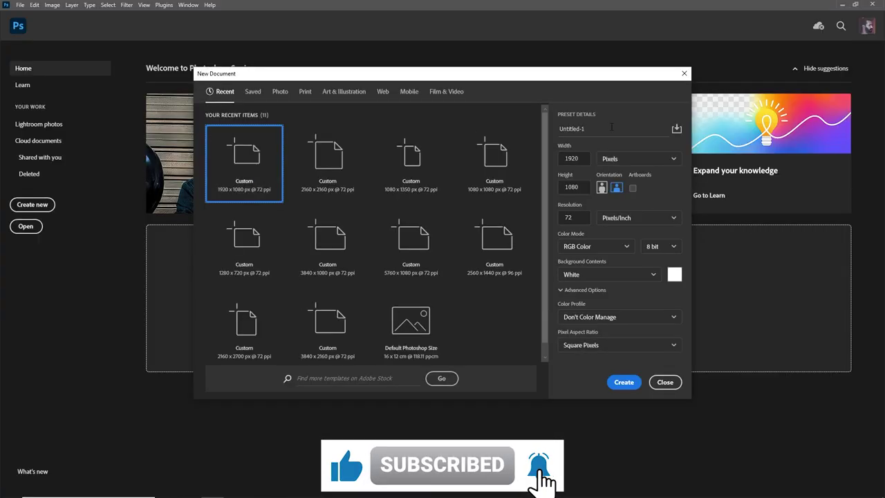
triple_click(611, 128)
text(Glowing)
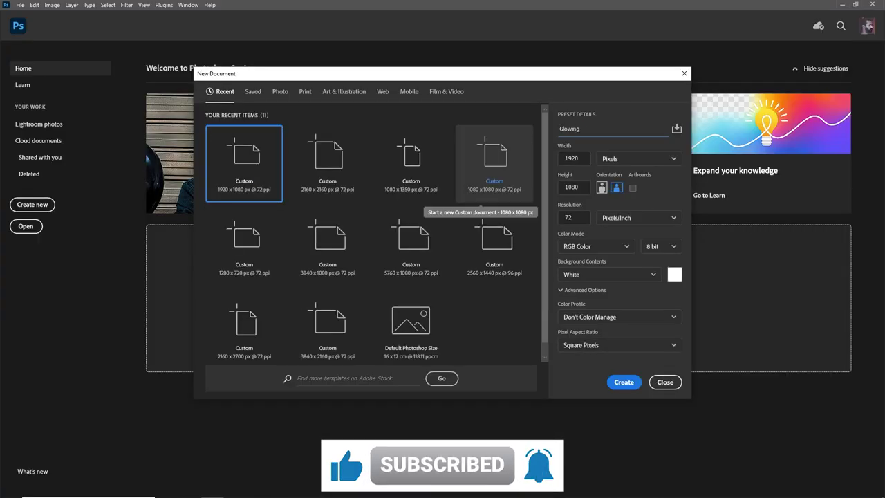
text(_thumbnail)
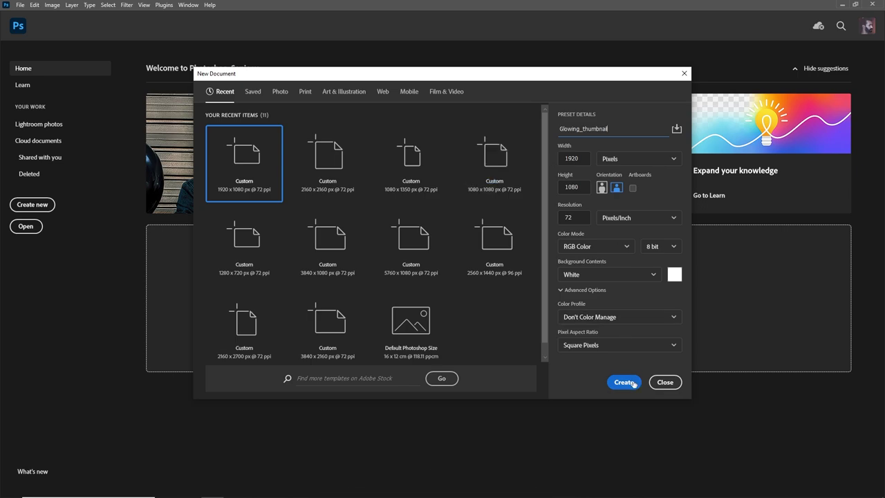
click(650, 274)
click(612, 337)
click(624, 382)
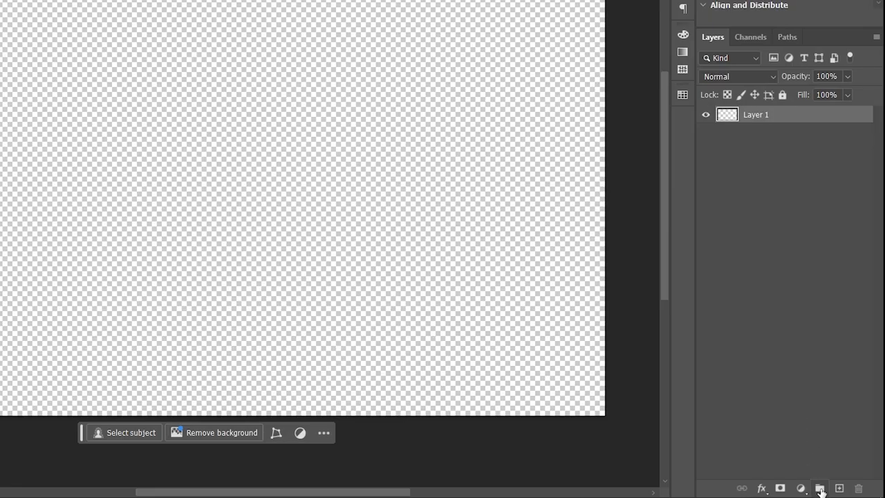
Step: Add a Bg group holding a #131718 solid colour fill, then switch to image_01.jpg
click(819, 489)
text(Bg)
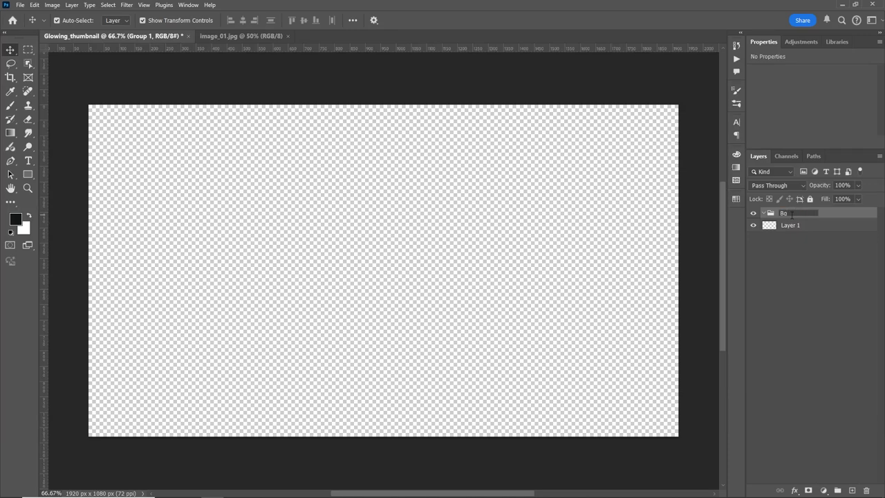
key(Return)
click(822, 490)
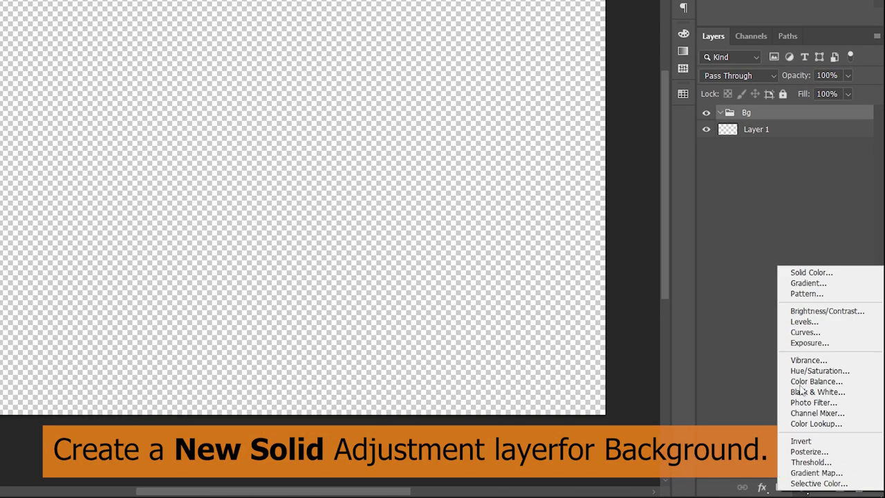
click(808, 272)
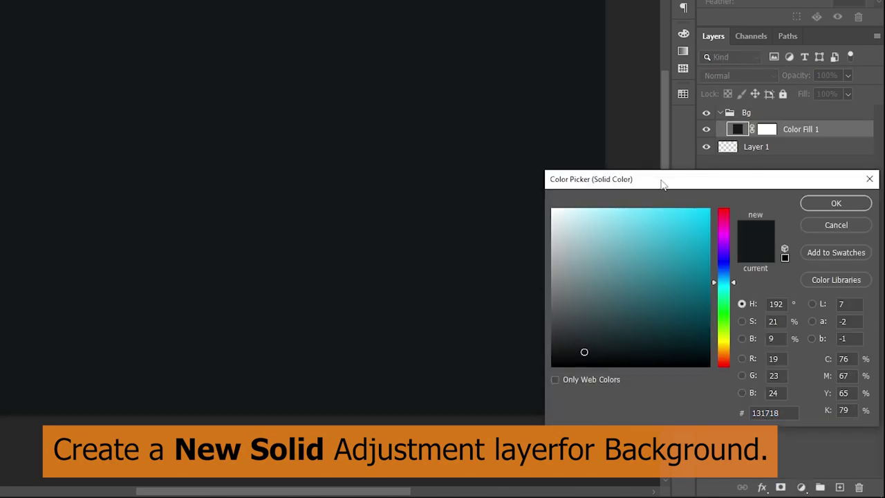
click(821, 202)
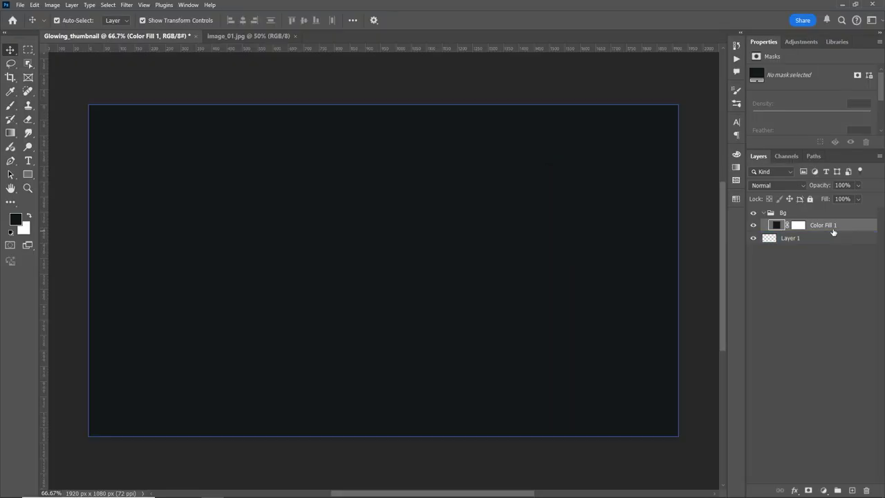
click(198, 38)
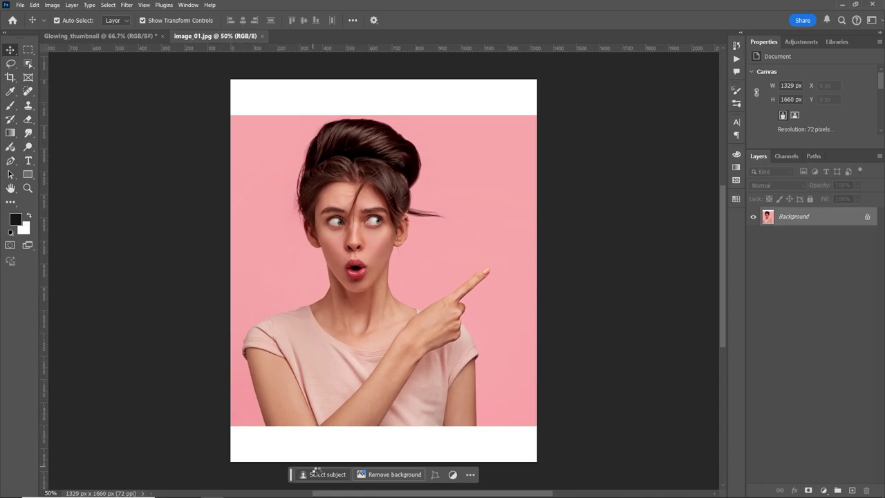
Step: Cut the woman out of the pink background and drag her into Glowing_thumbnail
click(320, 472)
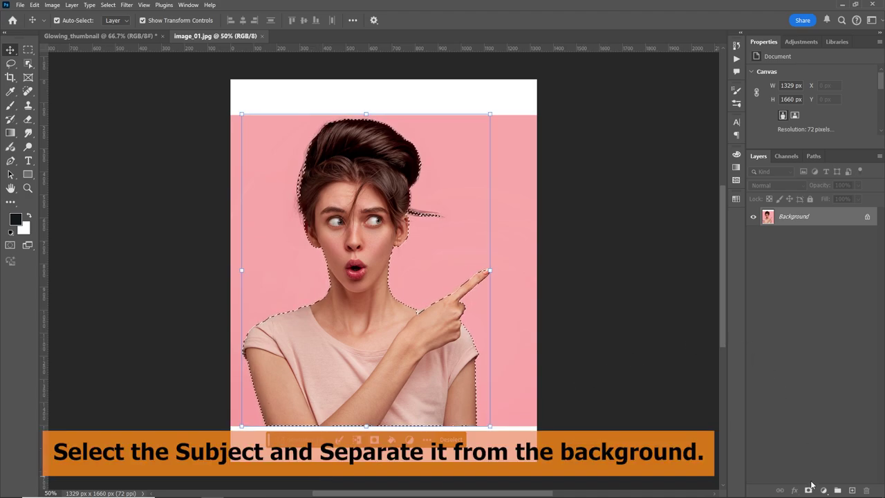
click(810, 486)
mouse_move(429, 262)
mouse_down()
mouse_move(164, 46)
mouse_move(362, 270)
mouse_up()
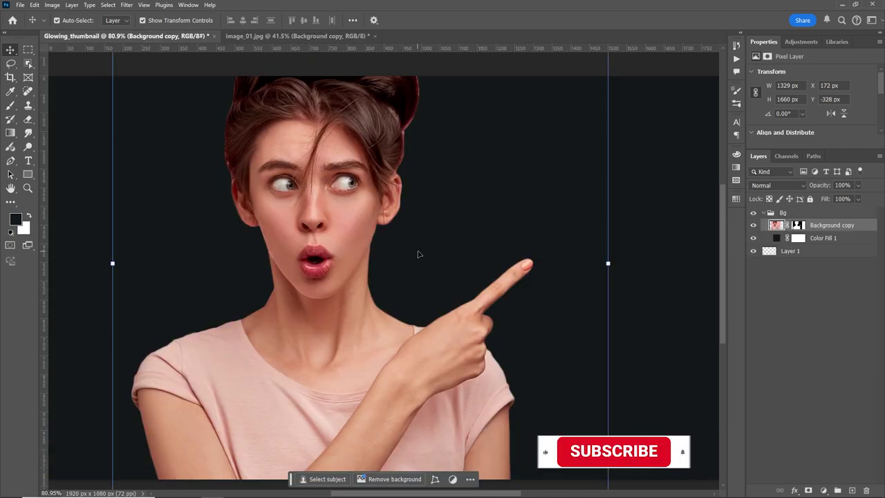
scroll(605, 276, down, 3)
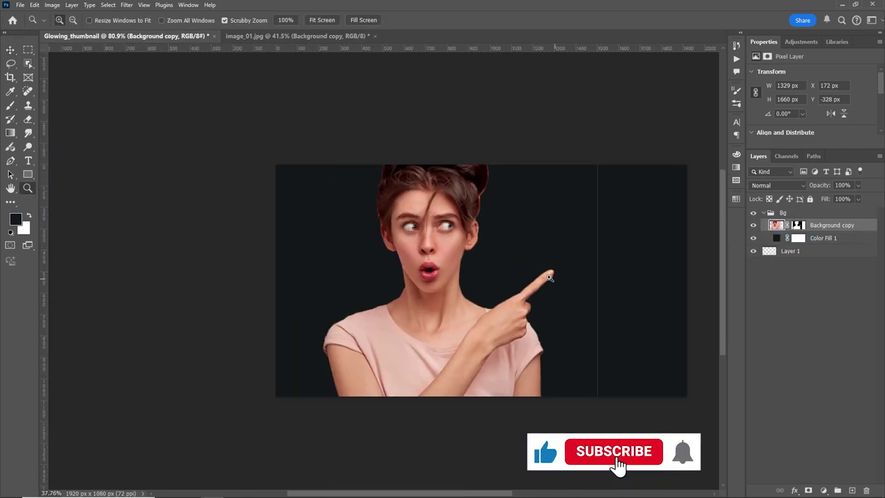
scroll(636, 302, down, 2)
Step: Scale the woman down proportionally and shift her left and down
key(ctrl+t)
drag(573, 260, 535, 266)
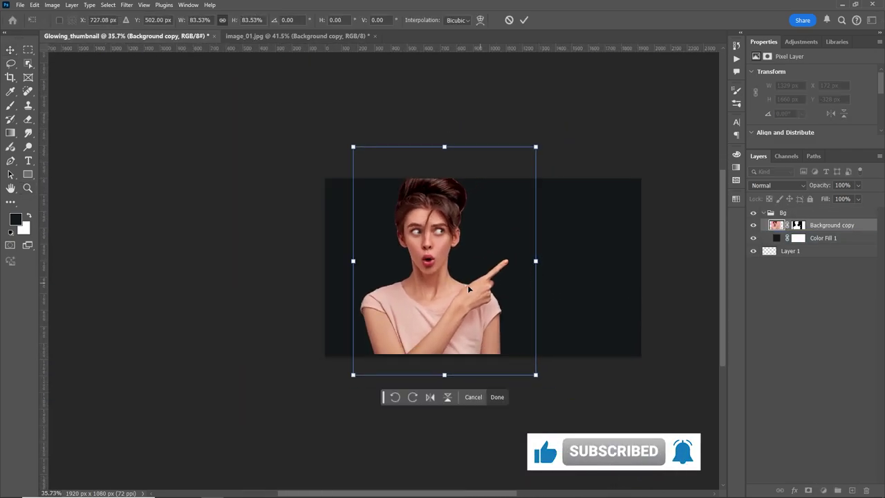
drag(467, 285, 440, 322)
key(Return)
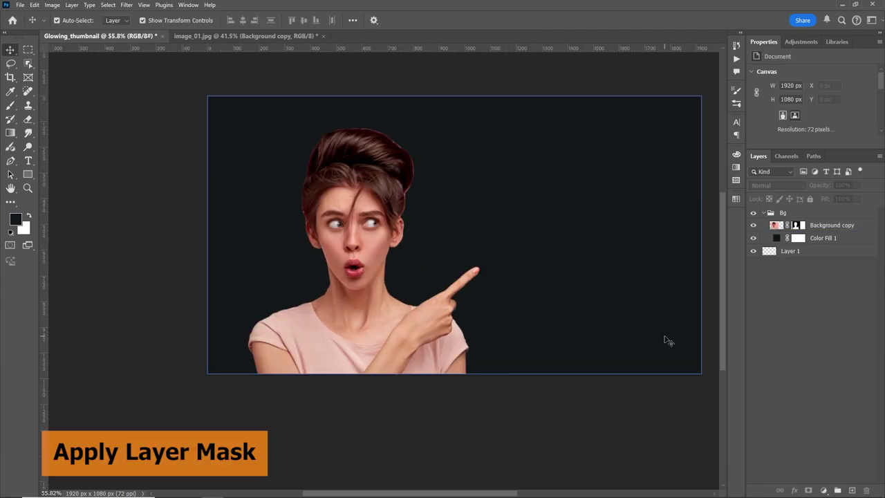
Step: Apply the woman's layer mask and move her layer above the Bg group
click(797, 225)
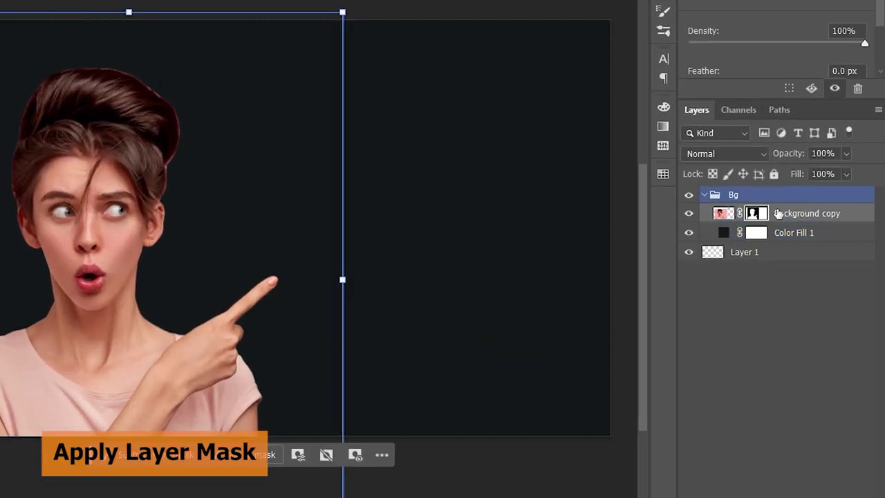
right_click(739, 212)
click(780, 250)
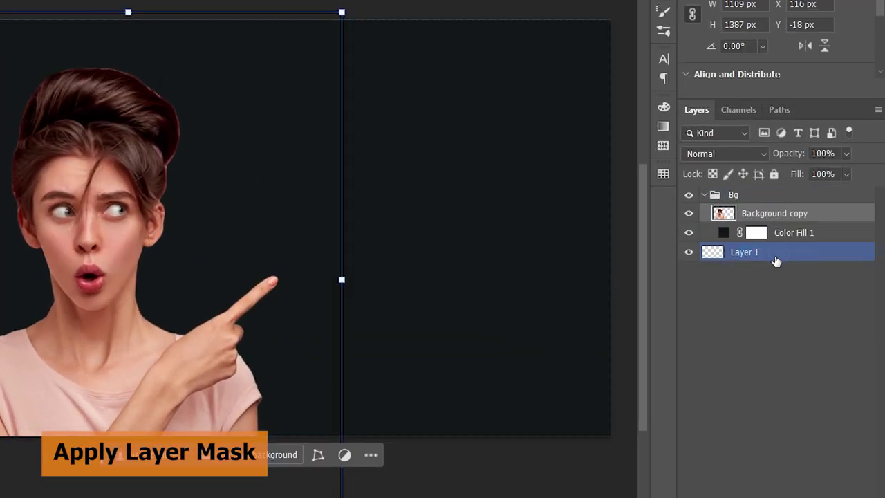
click(738, 308)
click(507, 306)
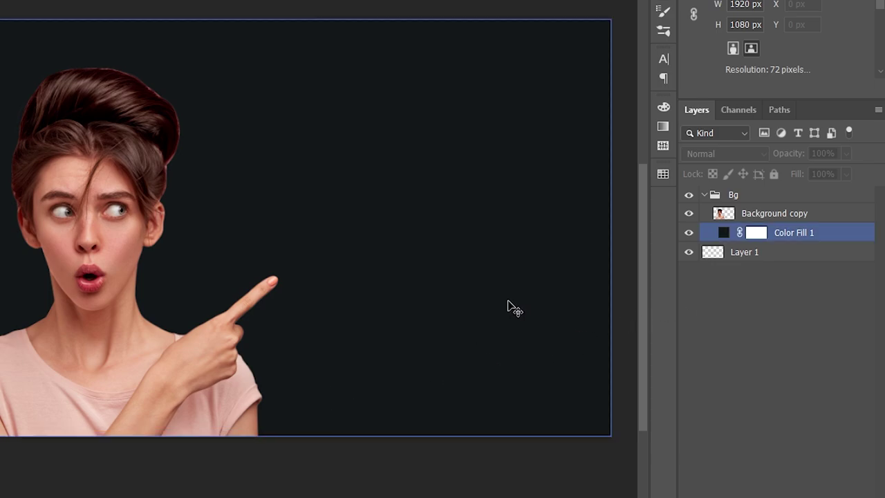
drag(795, 225, 812, 213)
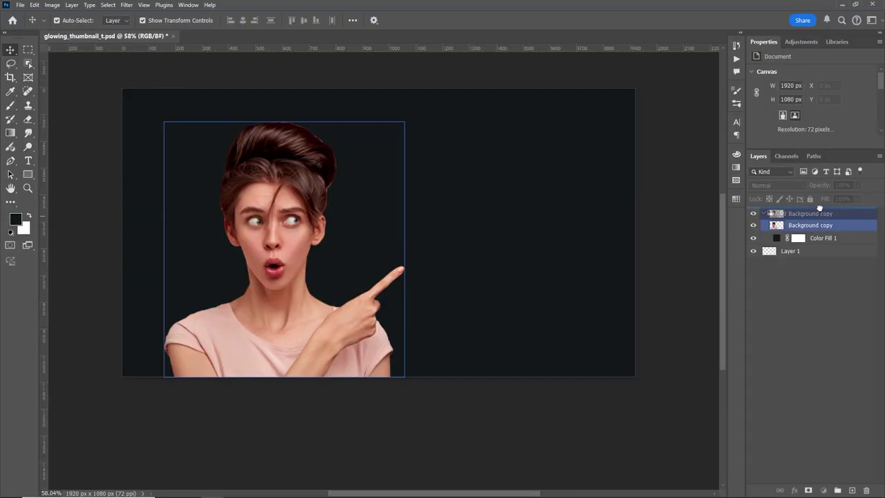
text(Image 01)
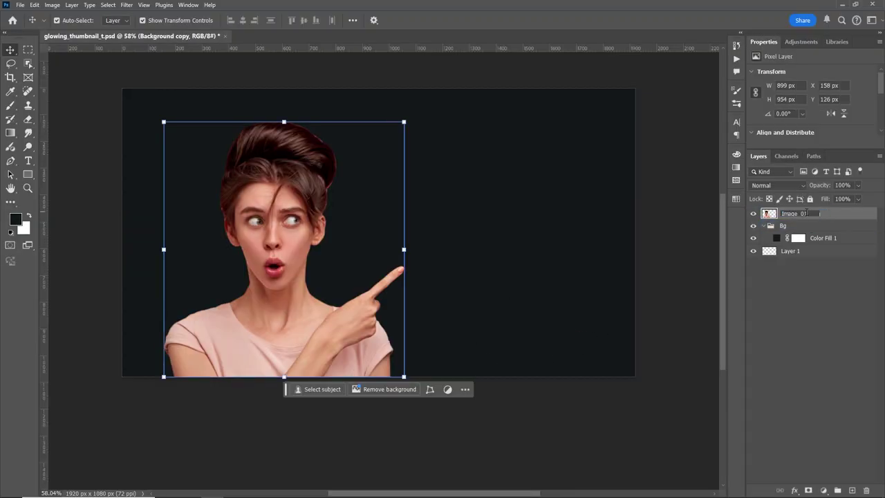
Step: Name the woman layer Image_01 and add a yellow-swatch Color Fill 2 above Color Fill 1
key(Return)
click(823, 238)
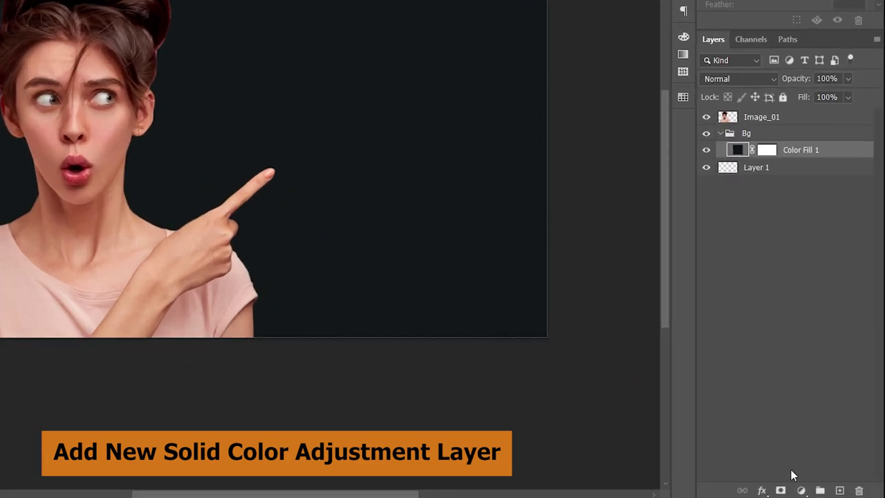
click(802, 490)
click(816, 269)
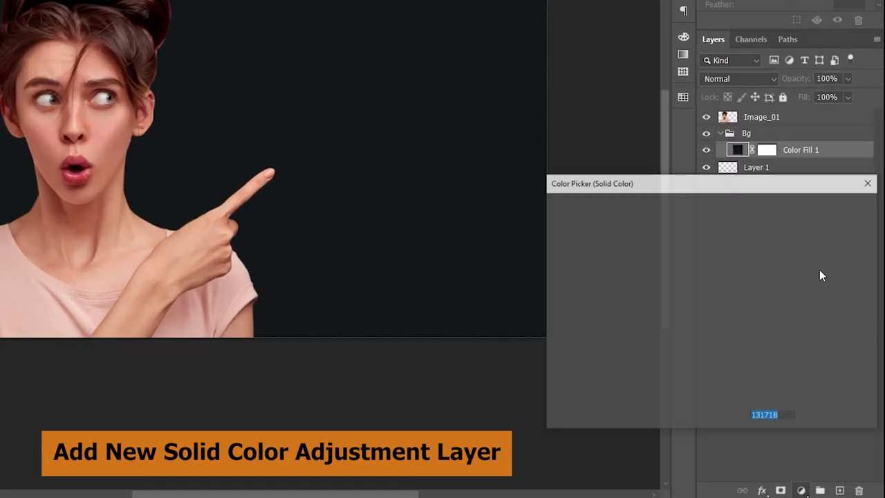
click(683, 98)
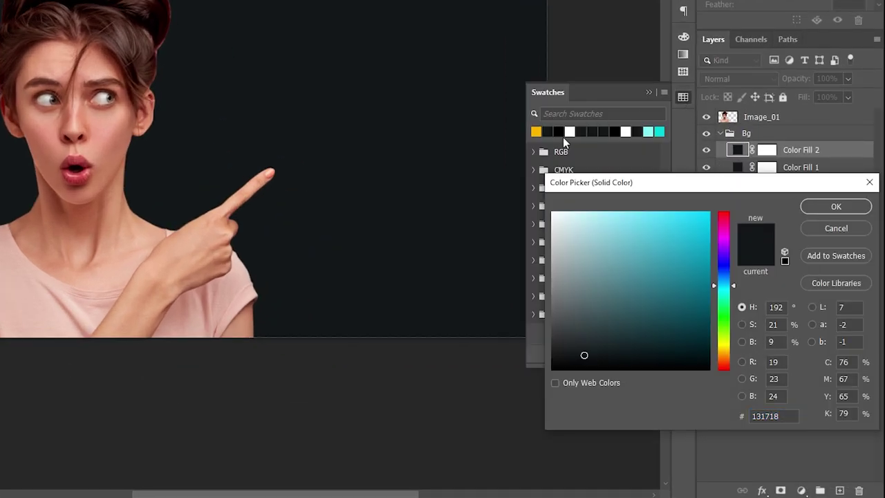
click(537, 132)
click(835, 206)
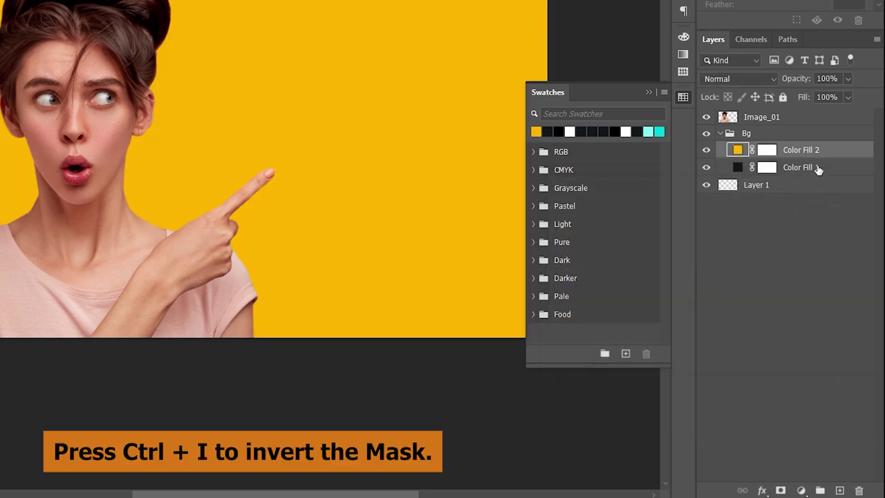
click(765, 152)
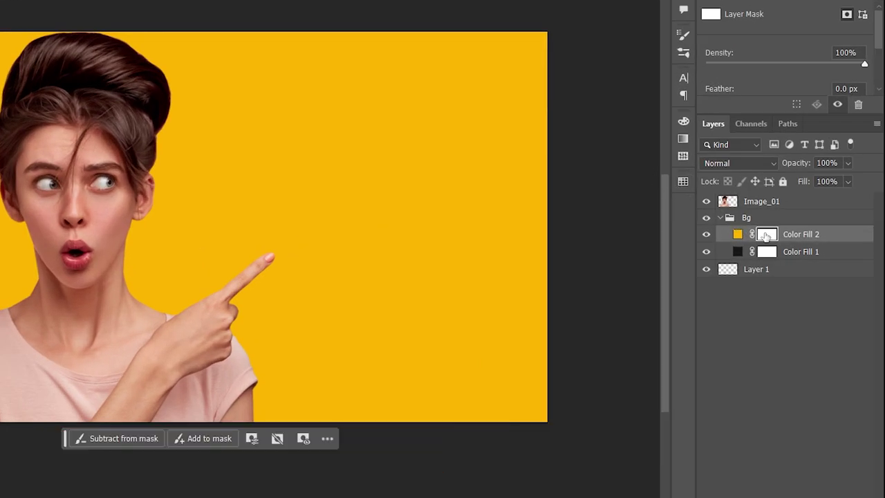
Step: Invert the yellow fill's mask to hide it, and set up a large Soft Round brush
key(ctrl+i)
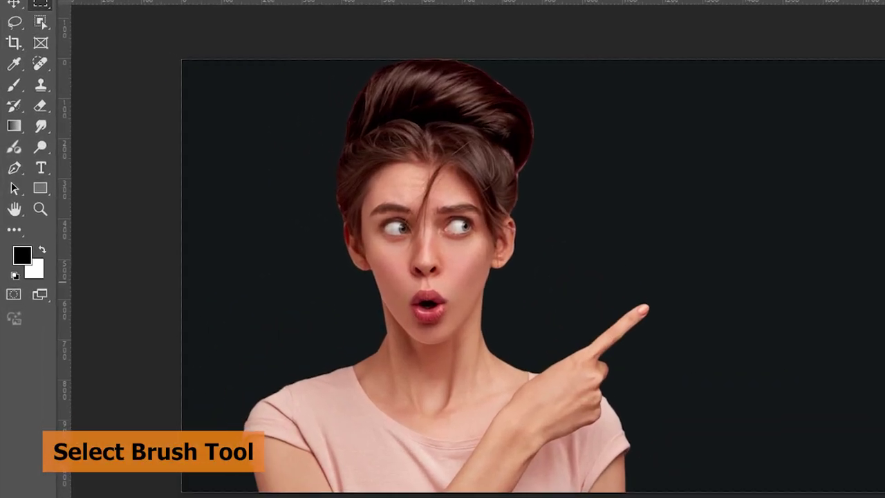
click(15, 85)
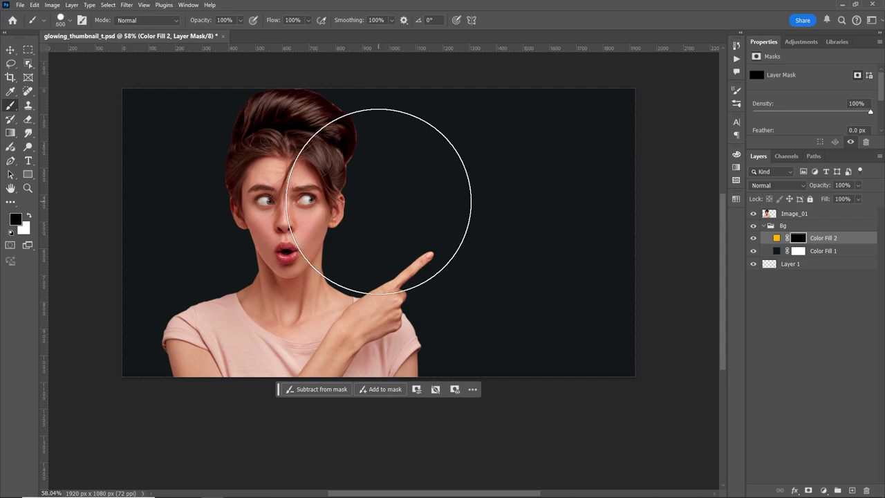
key(bracketright)
key(bracketright)
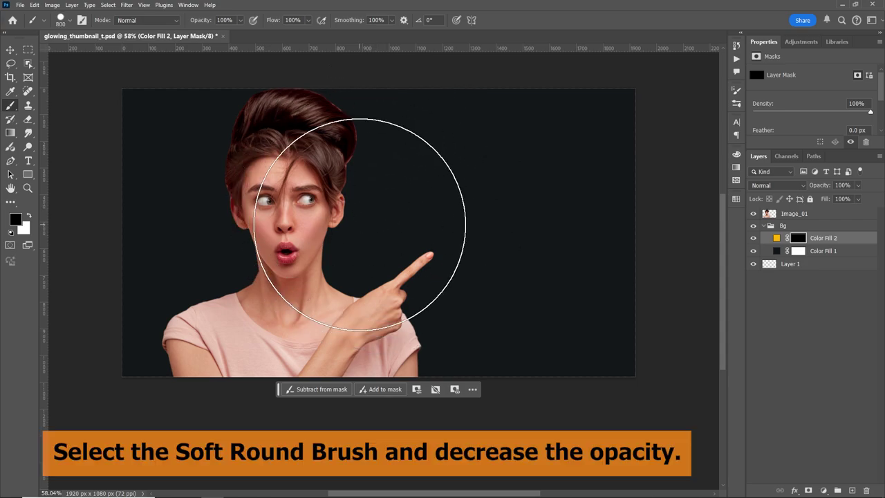
click(69, 21)
click(92, 203)
click(340, 12)
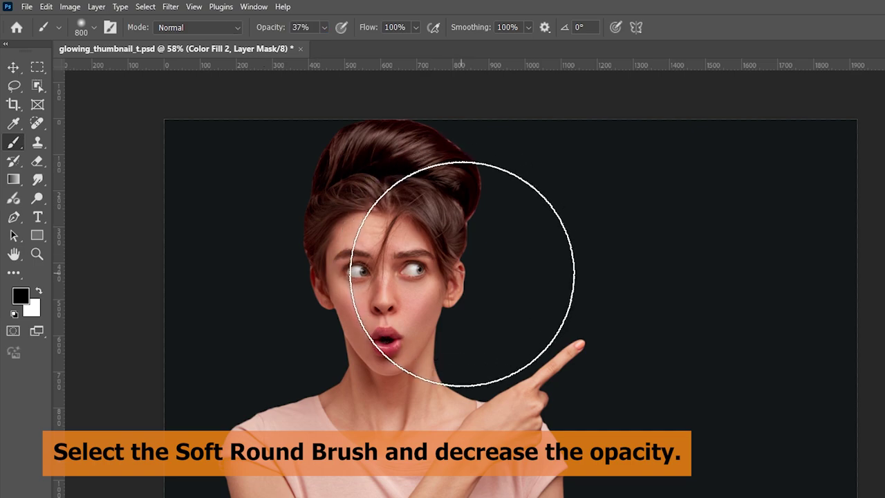
Step: Paint white on the mask with a 900–1000 brush to form a yellow glow behind the head
key(x)
key(bracketright)
click(468, 270)
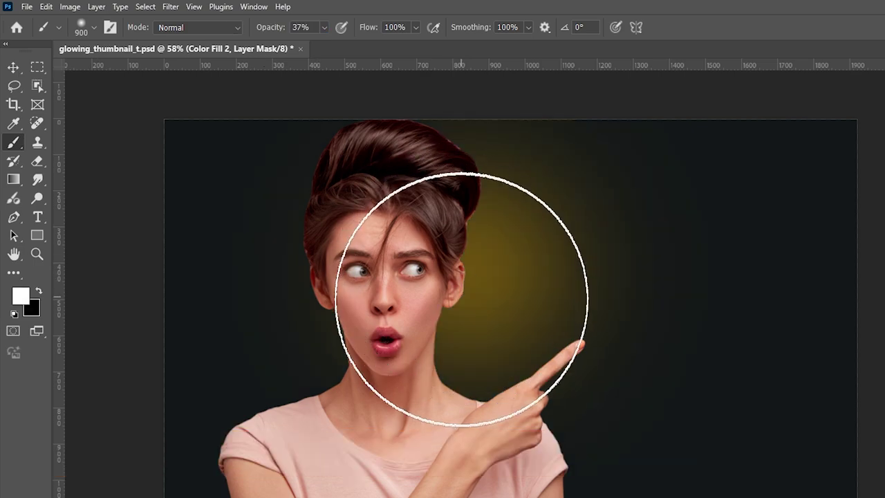
key(bracketright)
click(448, 295)
click(448, 295)
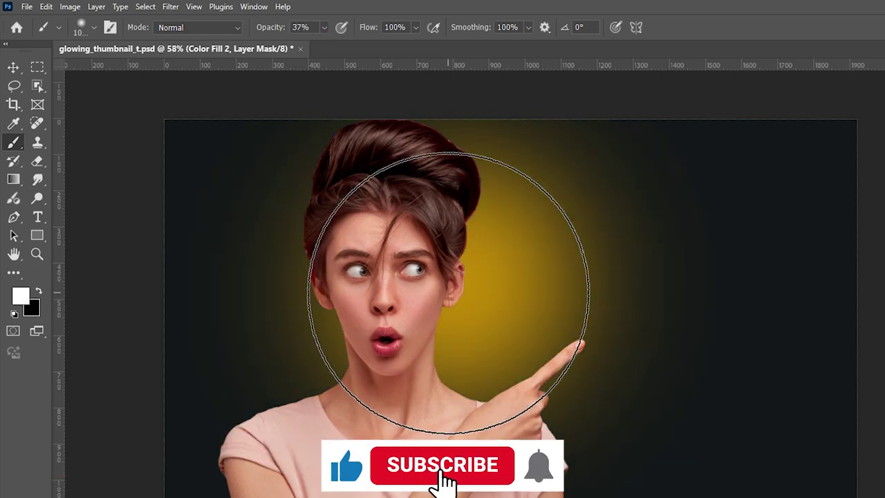
key(bracketleft)
key(bracketleft)
key(bracketleft)
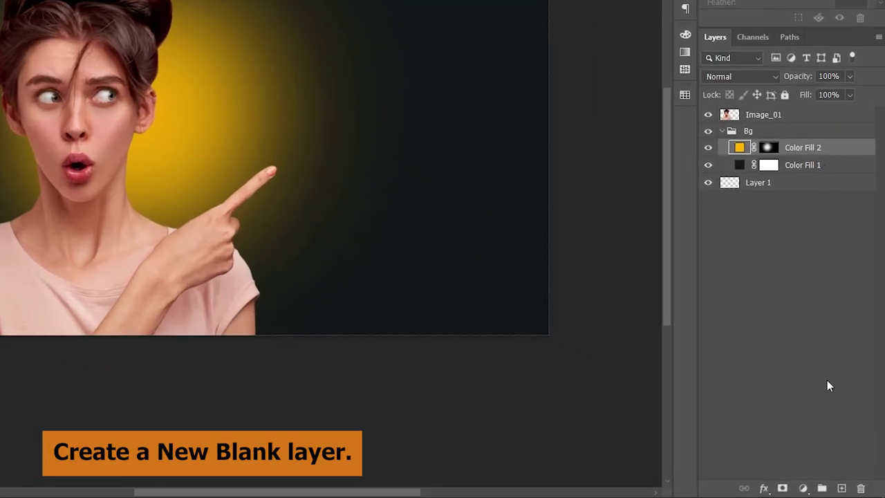
Step: Fill a black middle band on a new Layer 2 and clip Color Fill 2 to it
click(842, 489)
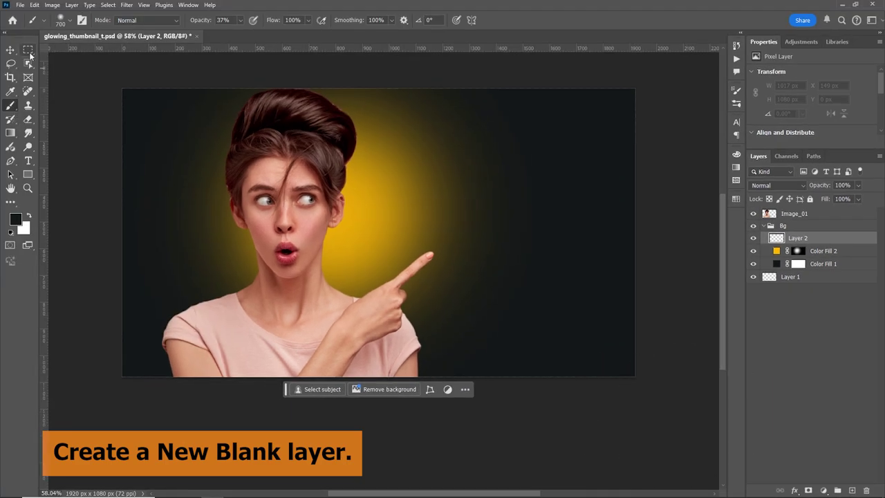
click(28, 51)
mouse_move(290, 82)
mouse_down()
mouse_move(501, 410)
mouse_move(515, 414)
mouse_up()
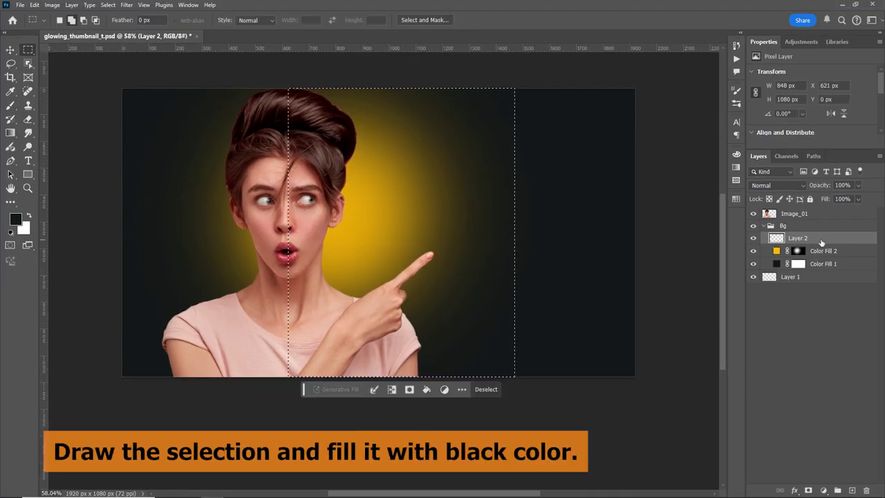
key(alt+BackSpace)
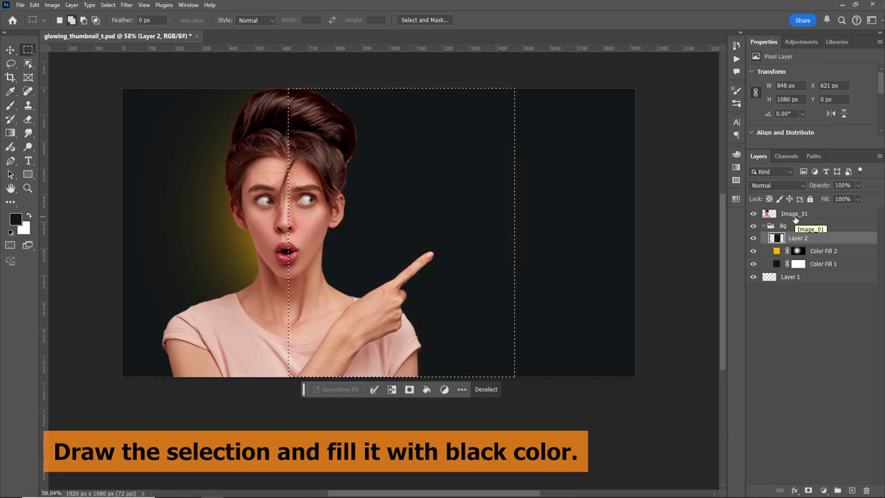
key(ctrl+d)
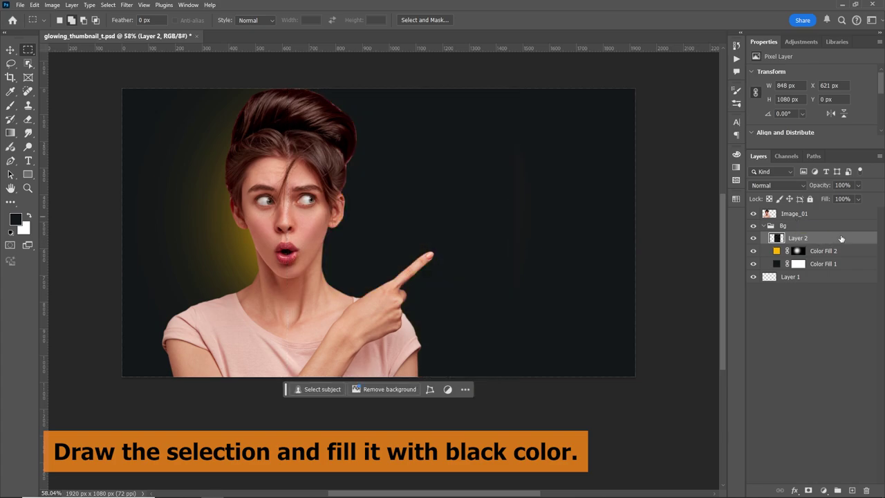
drag(840, 238, 829, 257)
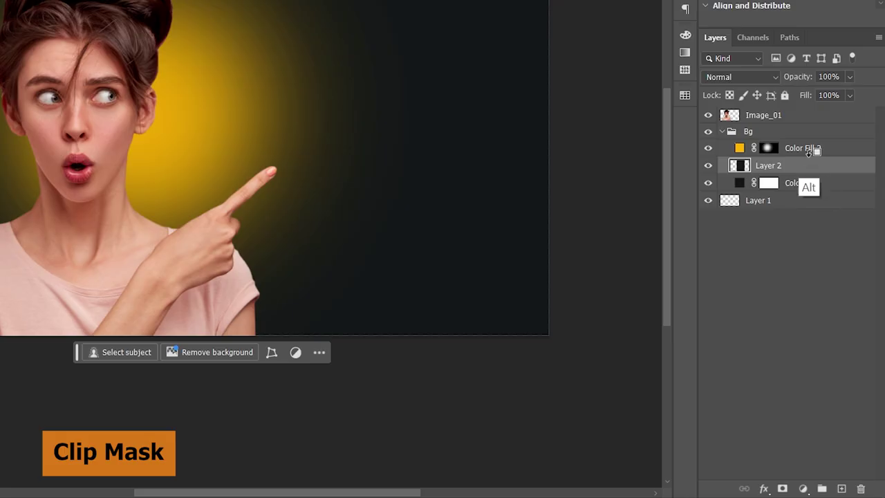
alt+click(808, 154)
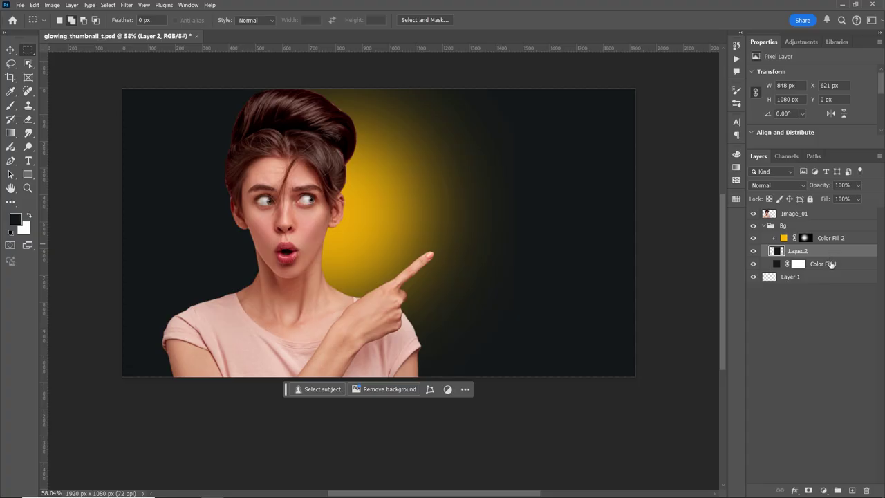
Step: Fill the canvas's left strip with black on a new Layer 3 above Color Fill 1
click(832, 265)
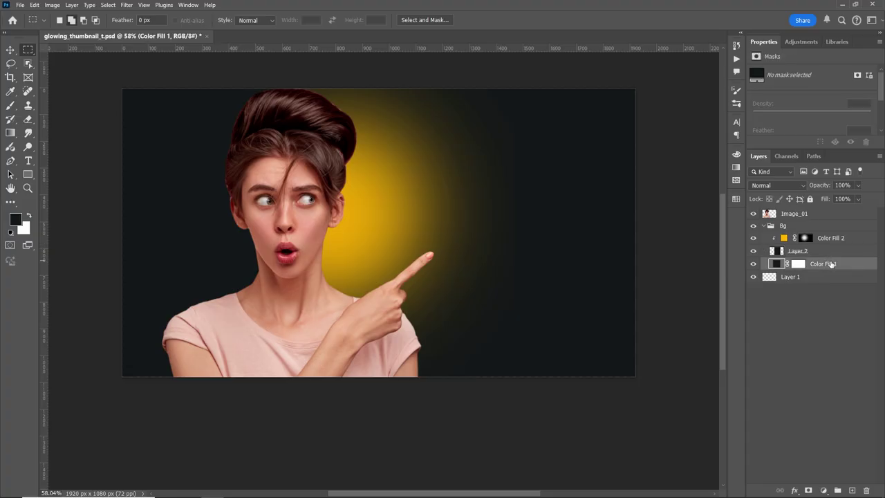
mouse_move(121, 87)
mouse_down()
mouse_move(205, 265)
mouse_move(298, 392)
mouse_move(286, 406)
mouse_up()
click(852, 490)
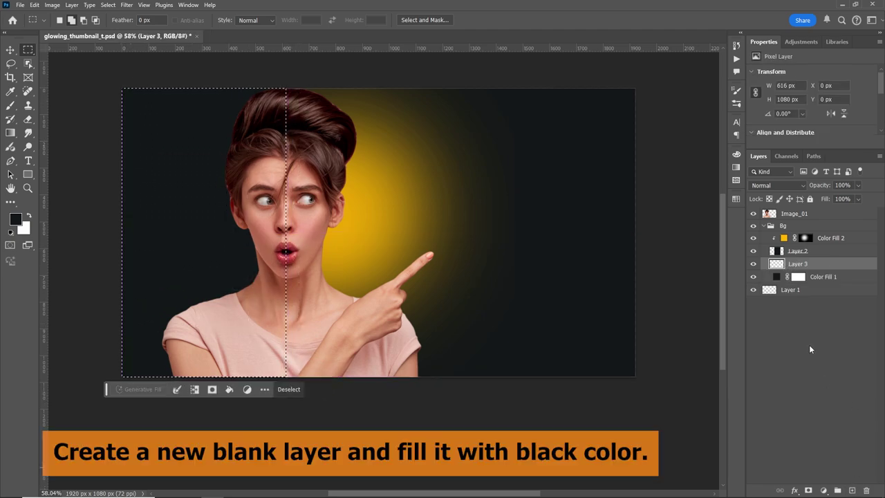
key(ctrl+BackSpace)
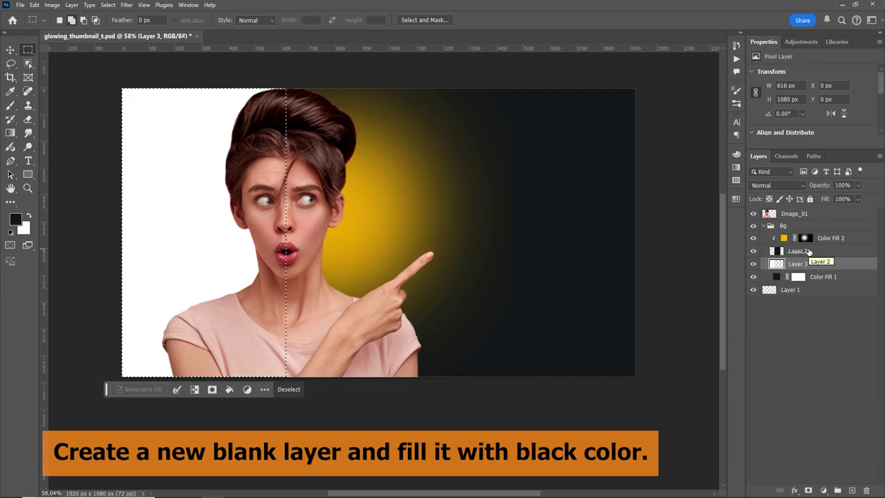
key(alt+BackSpace)
key(ctrl+BackSpace)
key(alt+BackSpace)
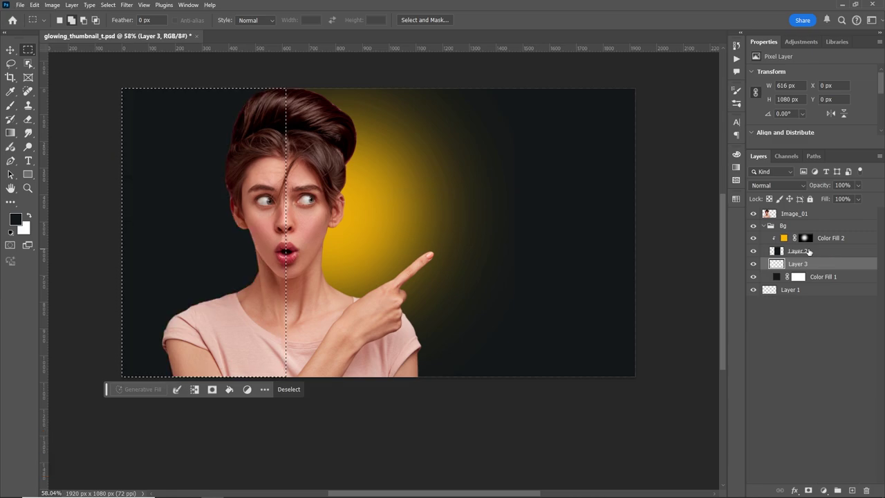
key(ctrl+d)
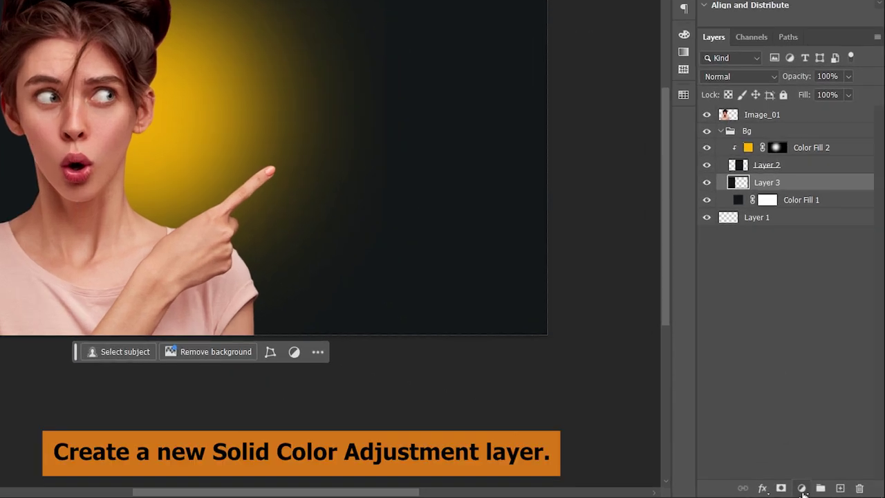
Step: Add a bright cyan #06c9f9 Color Fill 3 and clip it to Layer 3
click(802, 488)
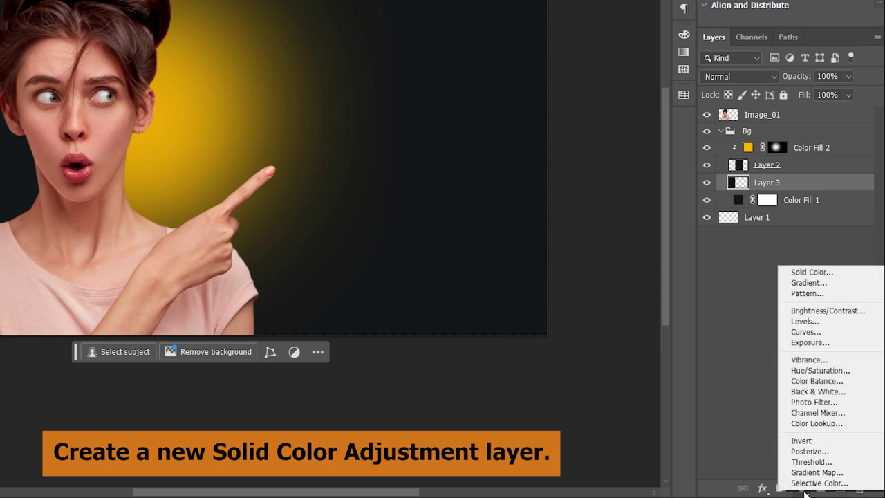
click(816, 271)
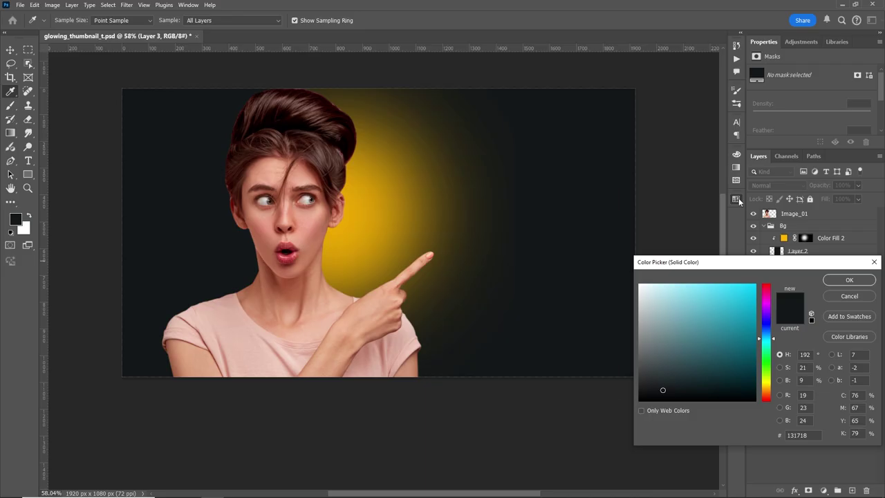
click(735, 199)
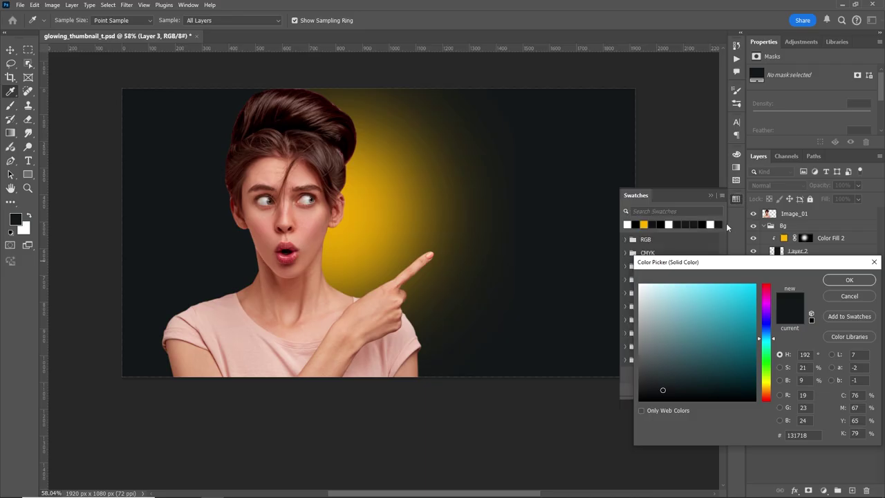
click(753, 287)
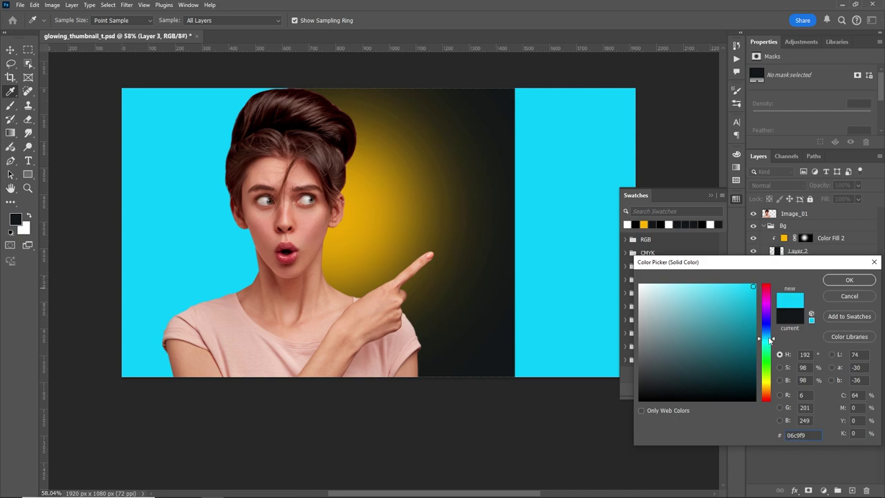
drag(770, 339, 770, 343)
click(836, 281)
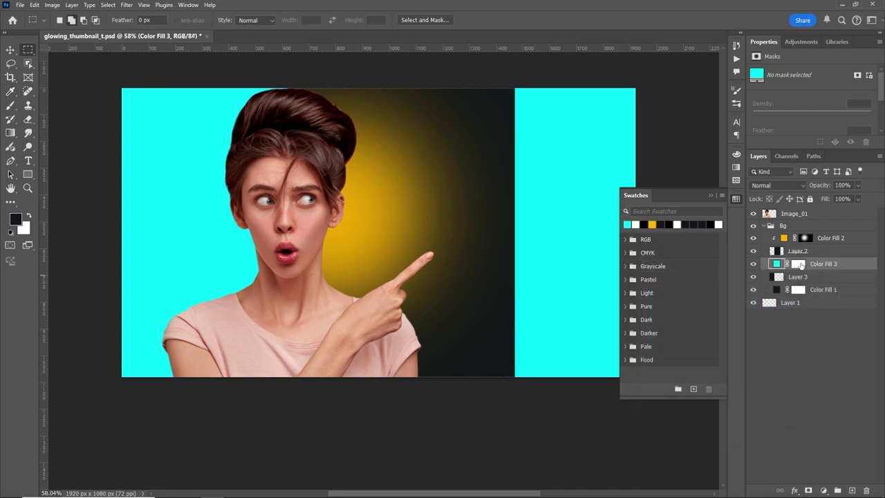
click(814, 256)
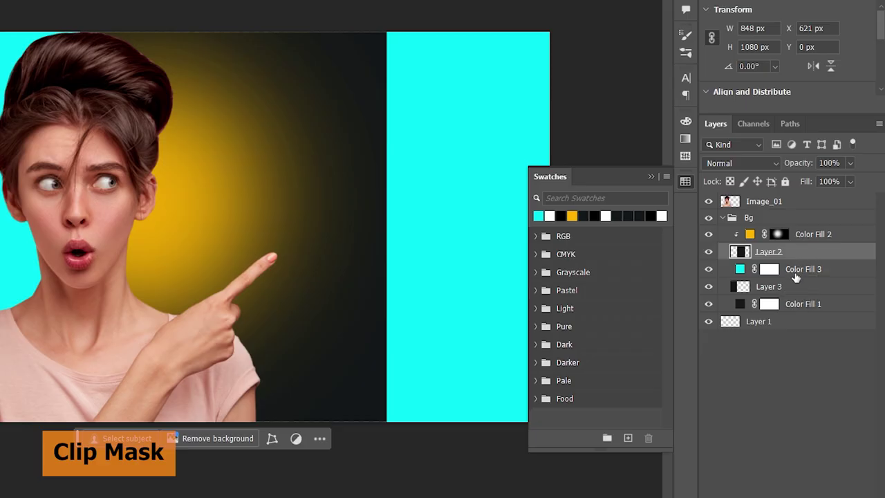
click(794, 274)
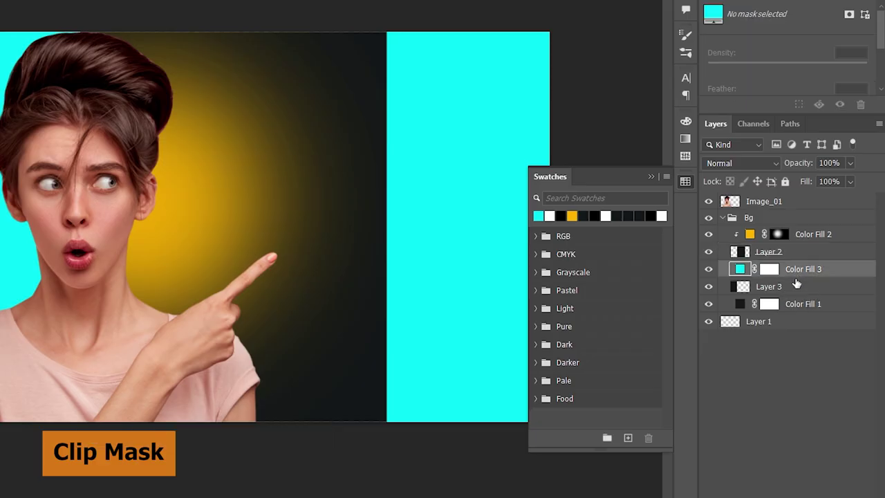
alt+click(795, 277)
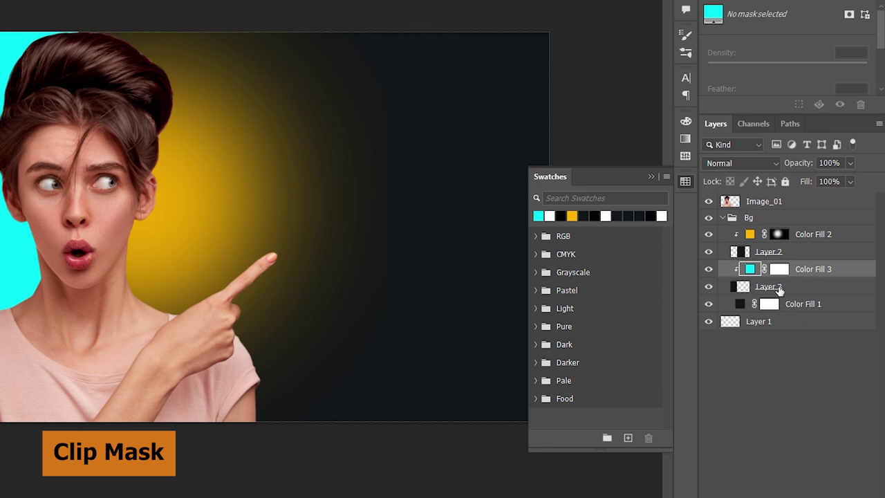
Step: Hide Color Fill 3 with a black mask and paint a soft cyan glow left of the face
click(751, 291)
click(779, 268)
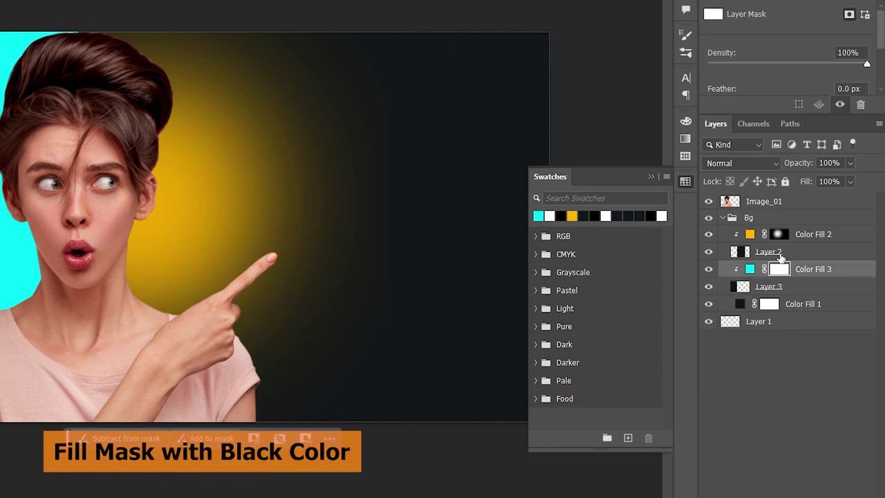
key(ctrl+i)
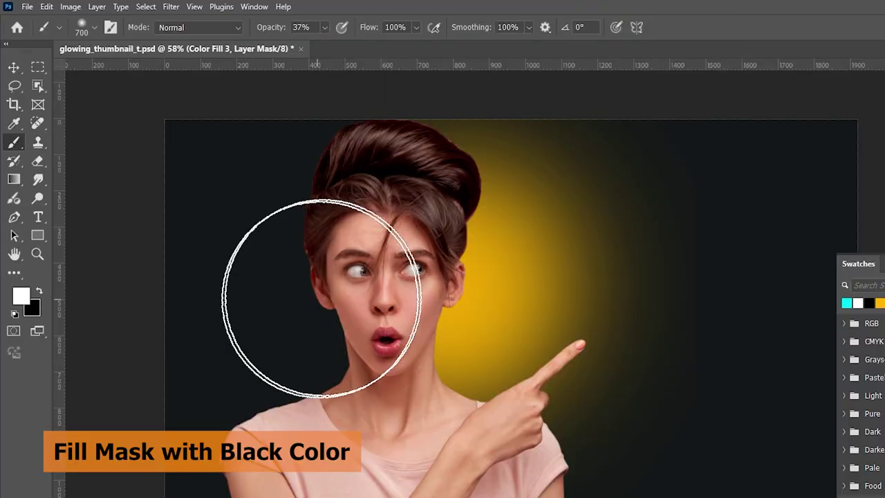
key(bracketright)
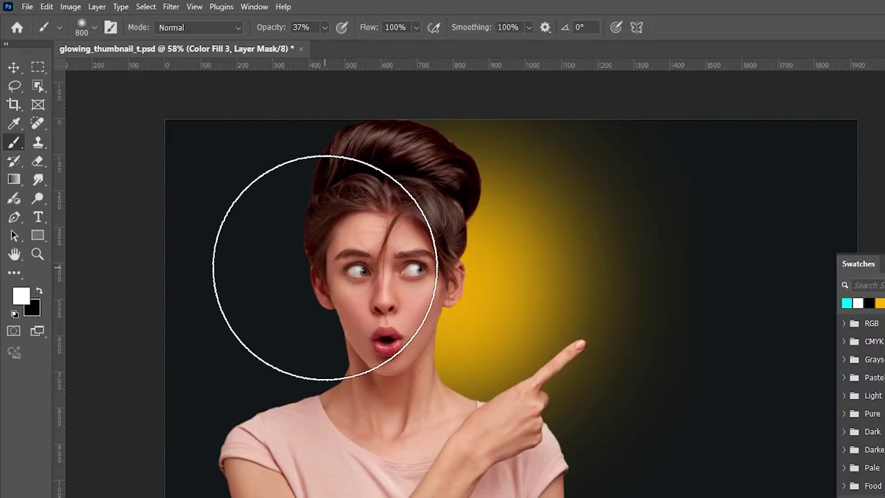
click(326, 267)
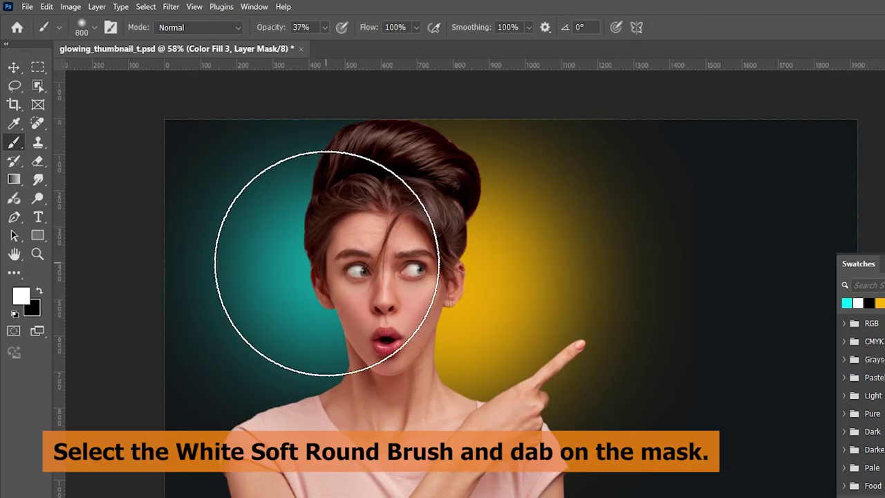
click(321, 270)
key(bracketright)
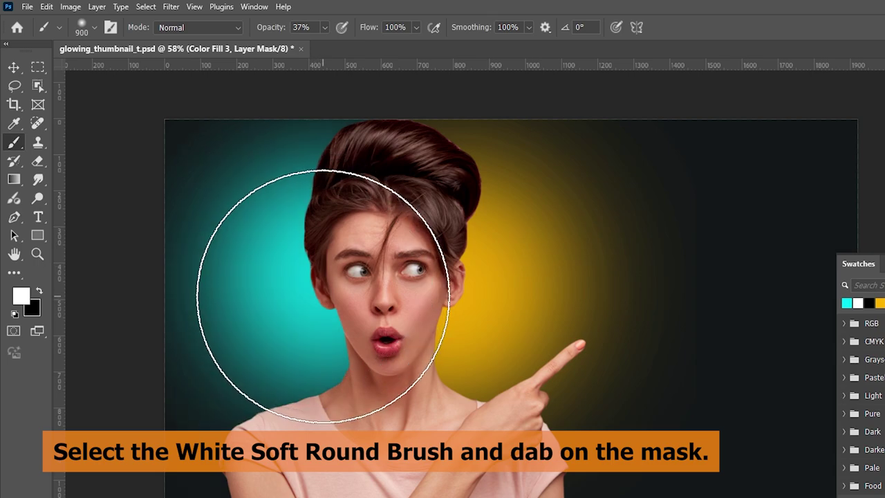
key(ctrl+z)
key(bracketleft)
key(bracketleft)
key(bracketleft)
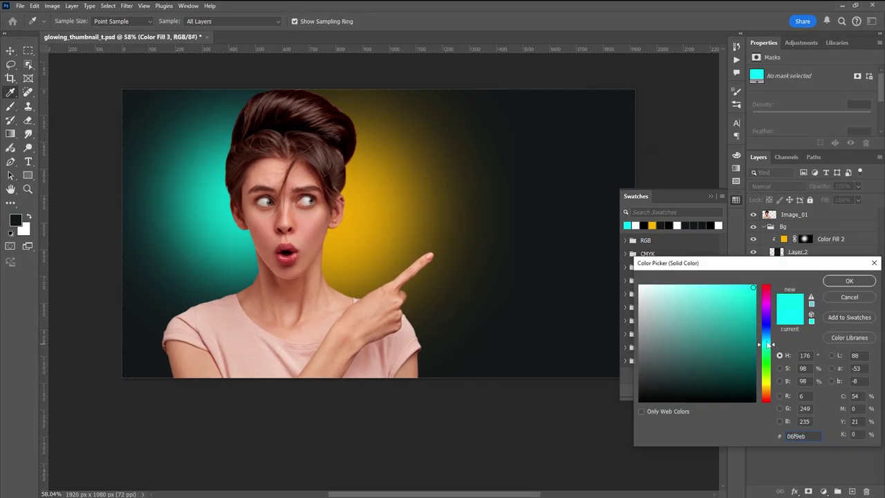
Step: Nudge the cyan glow's hue slightly and confirm the colour
drag(769, 343, 769, 349)
key(Return)
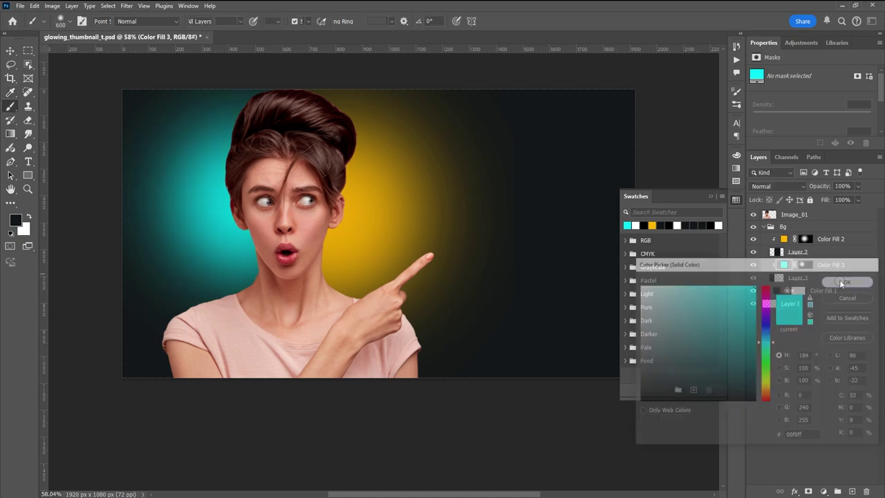
click(710, 197)
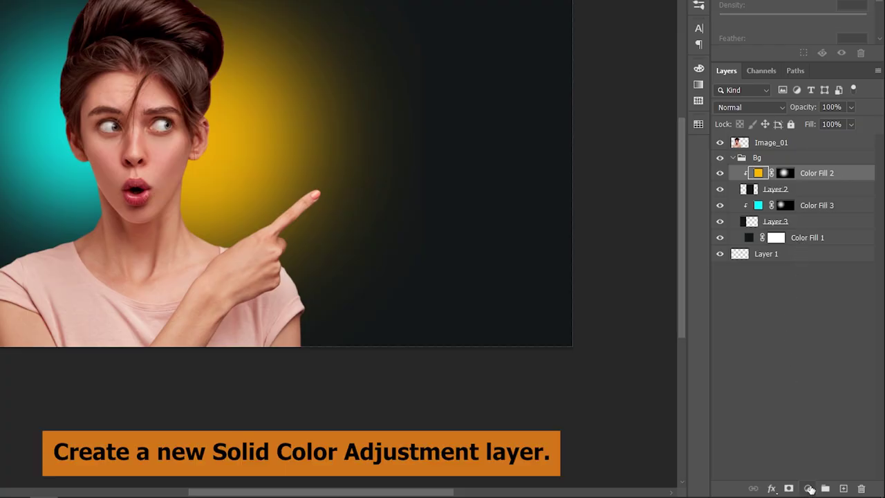
Step: Add a white #ffffff Color Fill 4 with its mask inverted to hide it
click(810, 489)
click(811, 283)
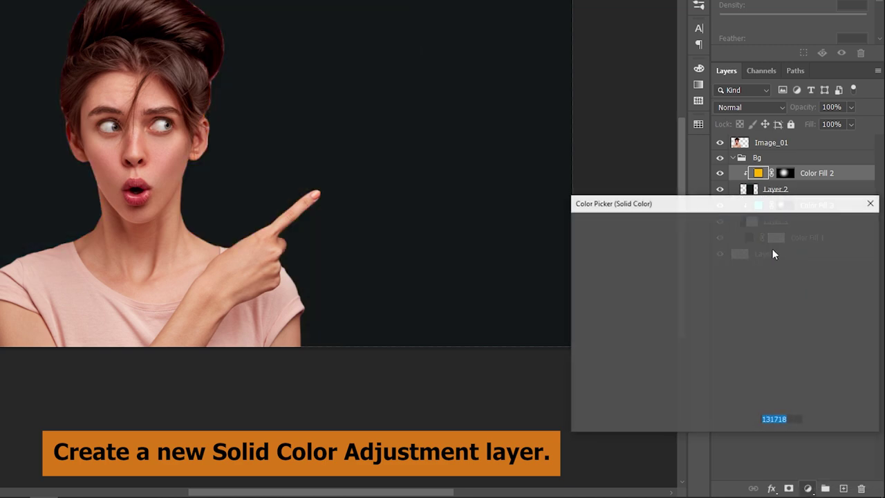
text(ffffff)
key(Return)
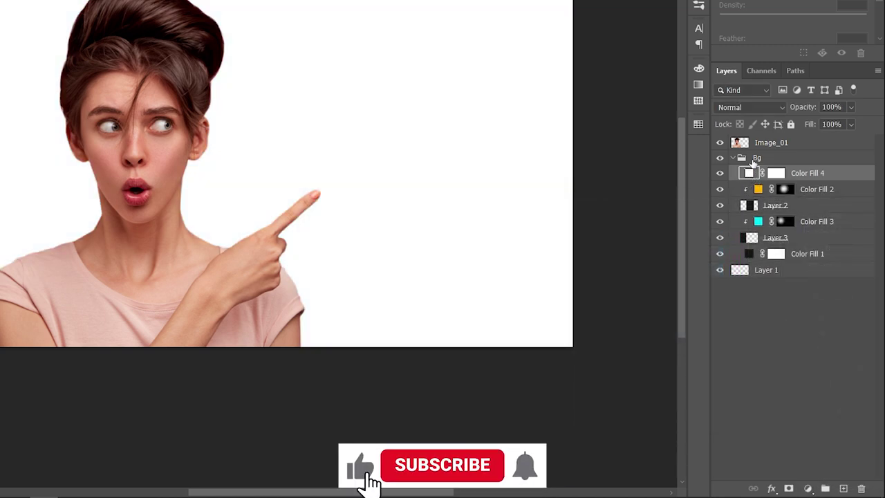
click(775, 174)
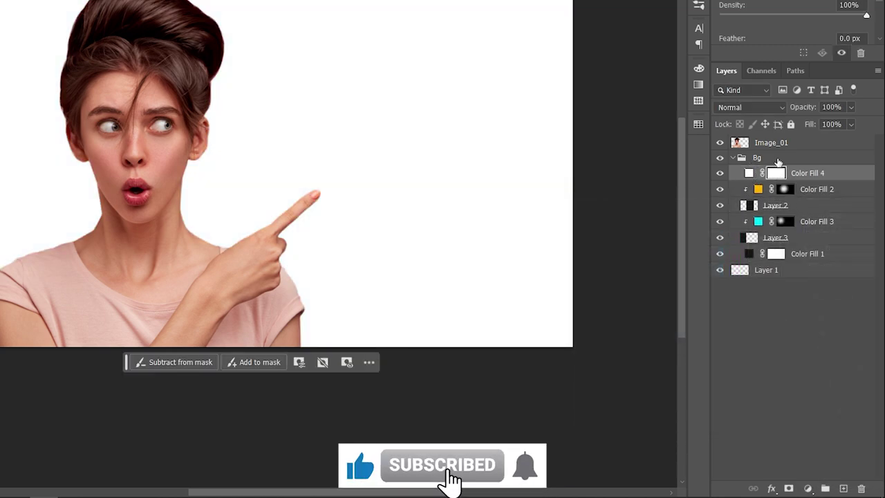
key(ctrl+i)
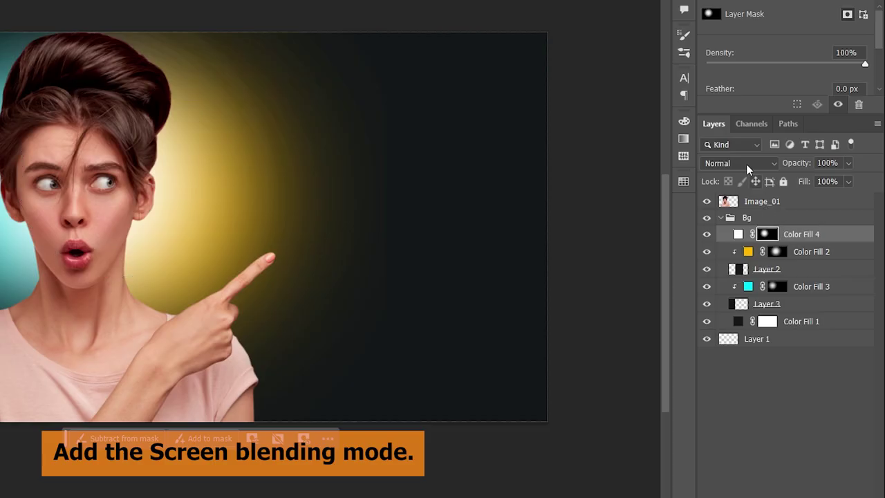
Step: Set Color Fill 4 to Screen and paint its mask to light around the face
click(746, 163)
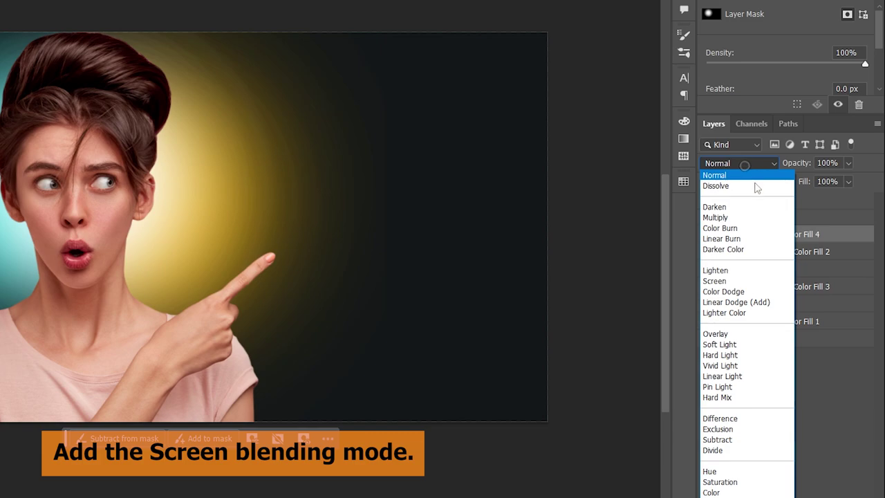
click(723, 281)
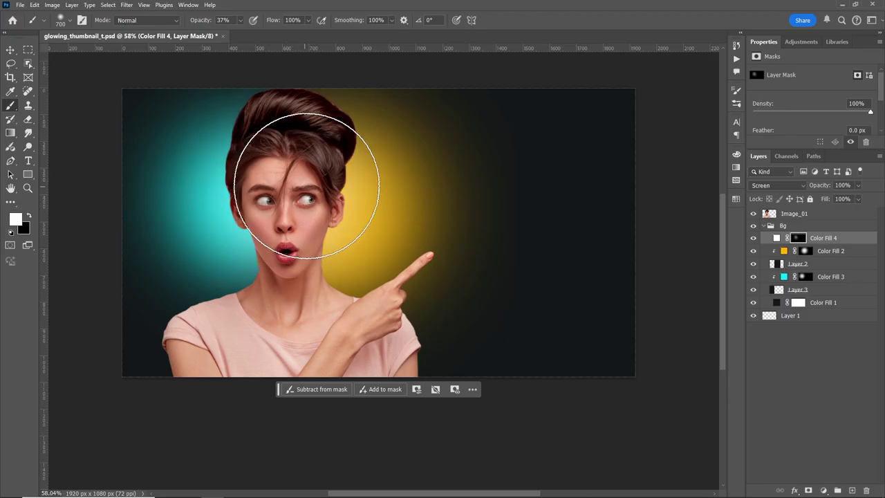
key(bracketright)
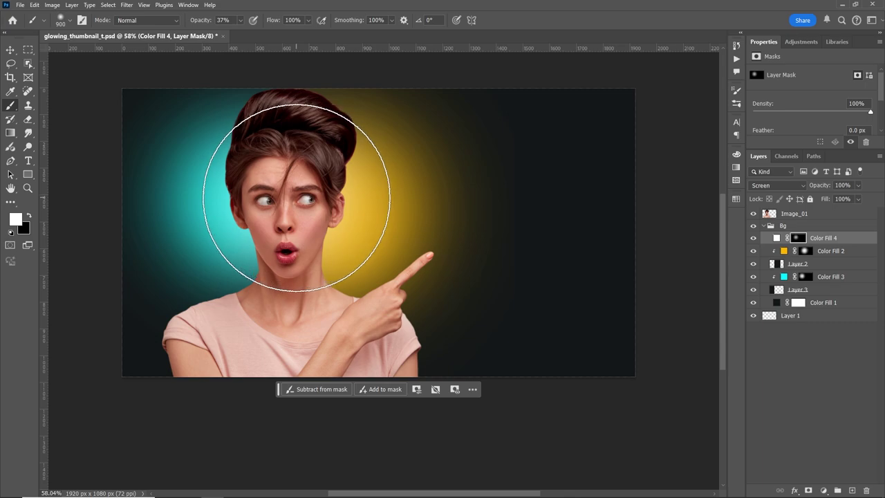
click(304, 189)
key(bracketright)
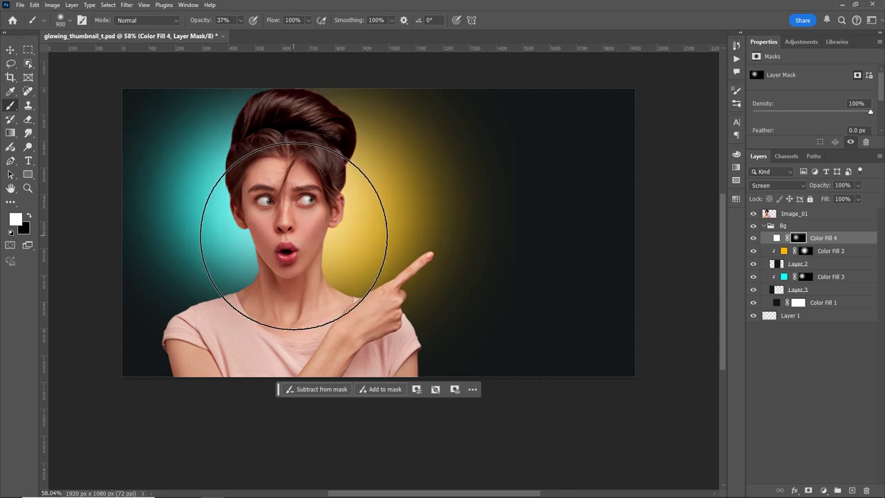
key(bracketleft)
key(bracketleft)
click(291, 234)
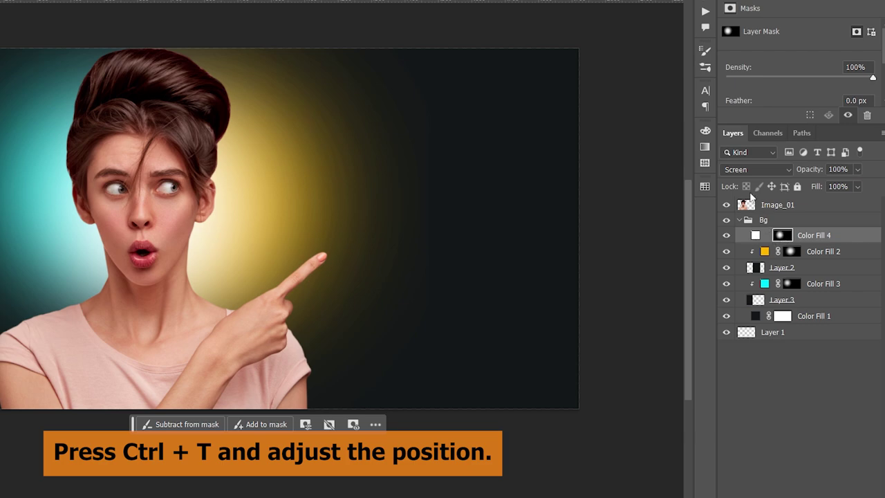
Step: Resize the white glow mask and move it lower and left behind the head and shoulders
key(ctrl+t)
drag(167, 406, 167, 282)
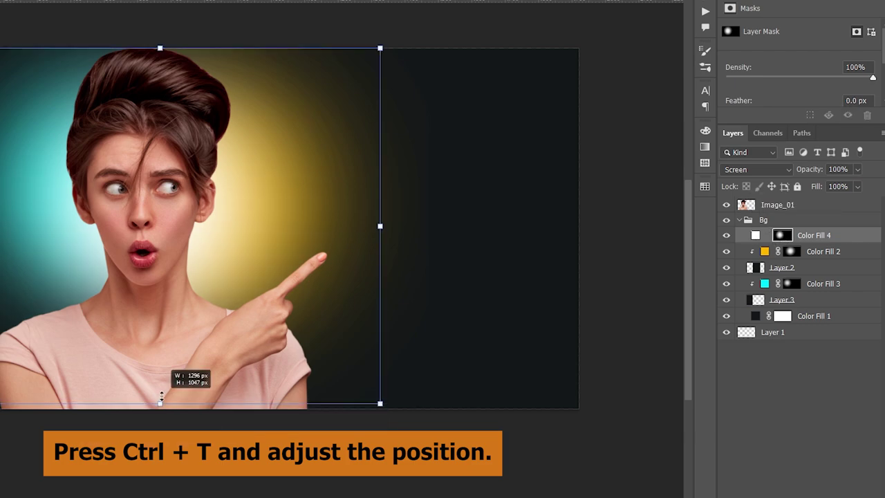
drag(211, 229, 212, 302)
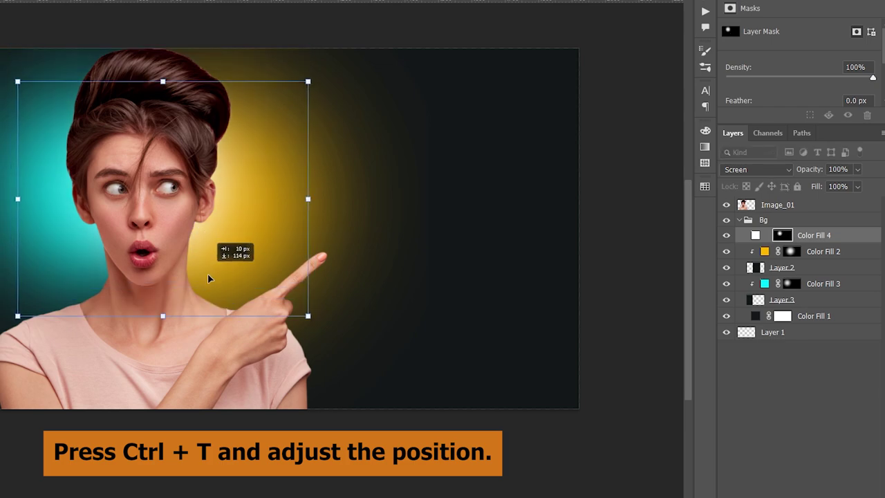
drag(169, 115, 168, 87)
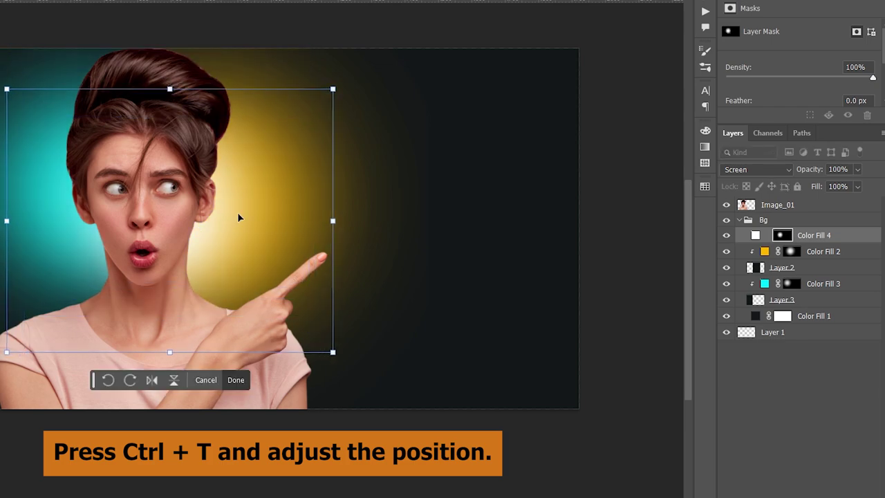
drag(237, 212, 226, 303)
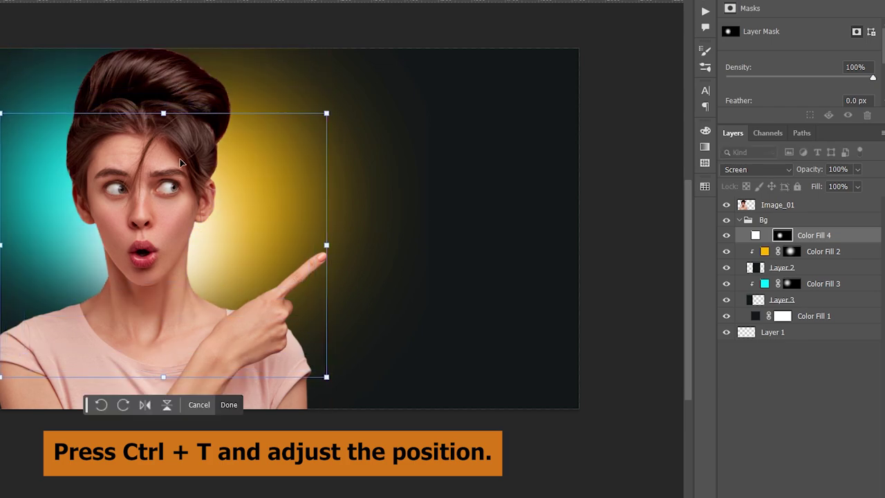
drag(163, 110, 163, 95)
key(Return)
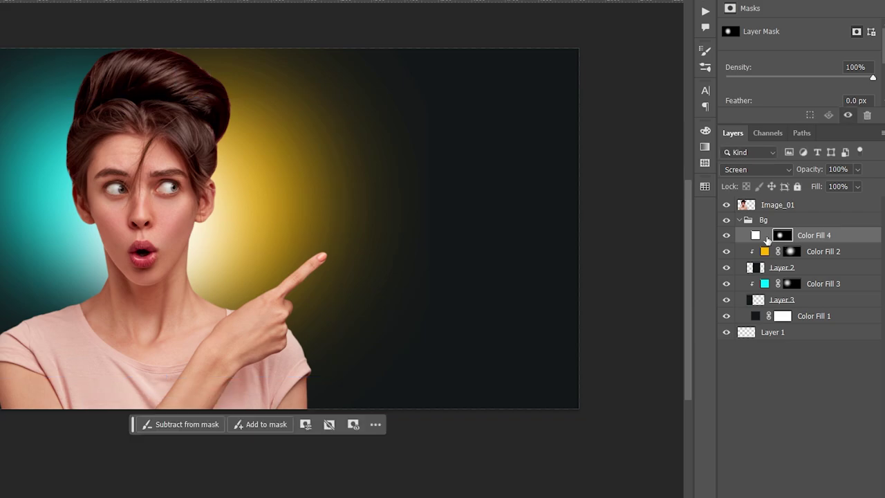
Step: Select Color Fill 2, make black the painting colour, and toggle the yellow glow to compare
click(780, 226)
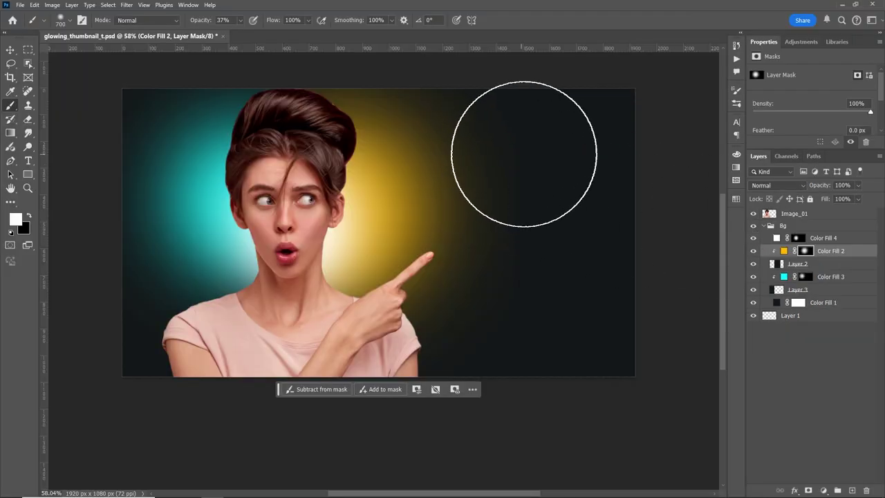
key(x)
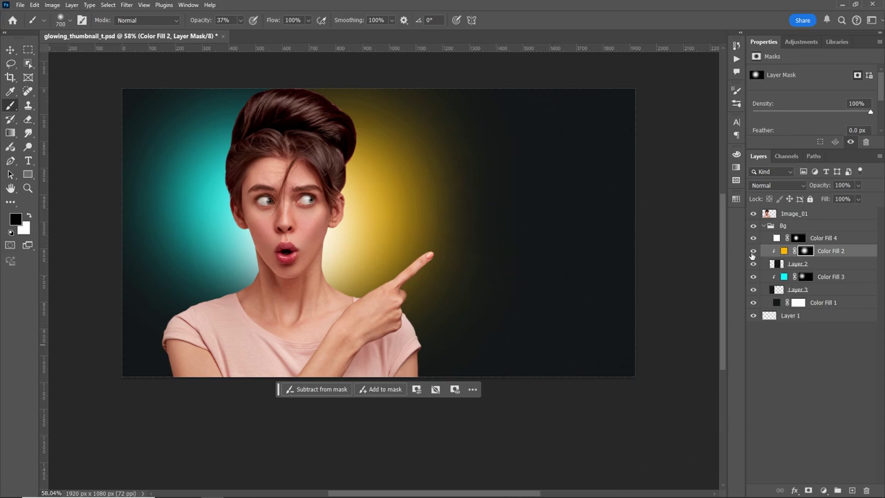
click(753, 251)
Step: Add a radial Gradient Fill layer above Color Fill 4 at 75% scale, with the glow behind her face
click(830, 238)
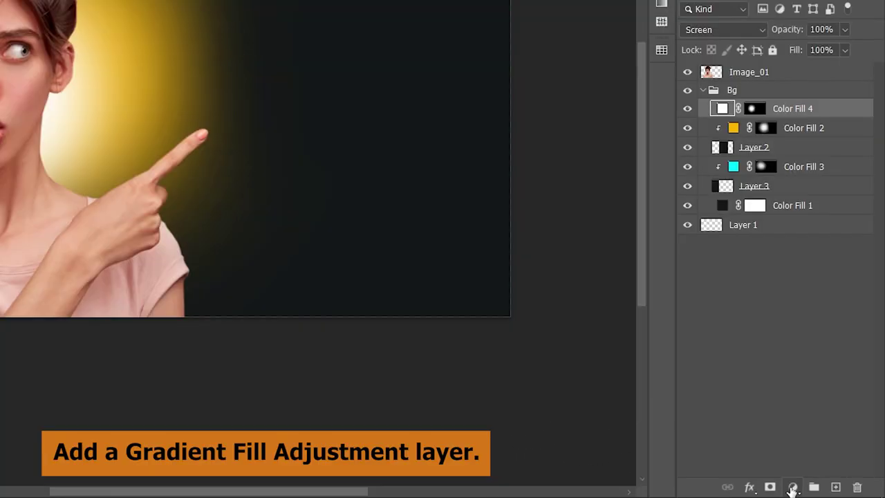
click(823, 490)
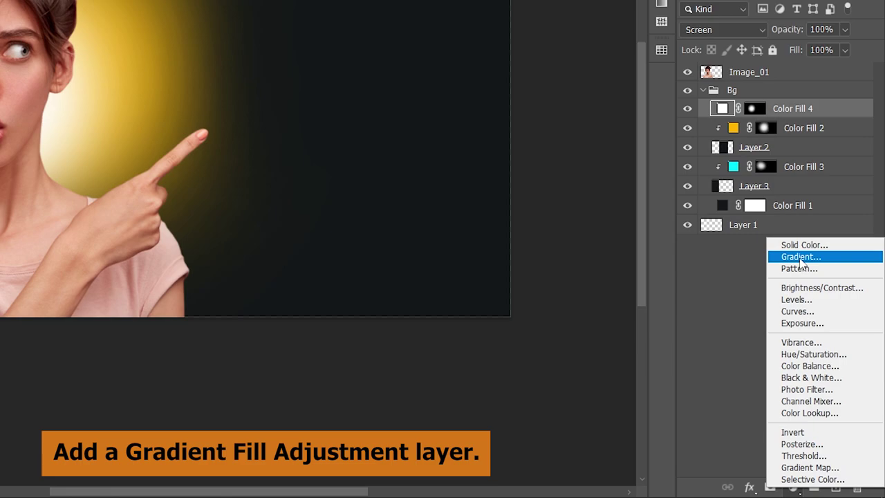
click(799, 256)
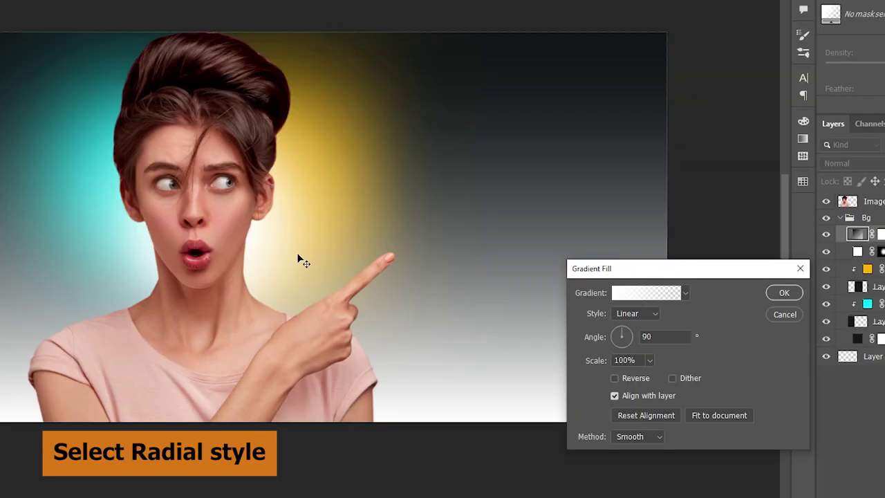
mouse_move(298, 258)
mouse_down()
mouse_move(484, 203)
mouse_move(385, 166)
mouse_up()
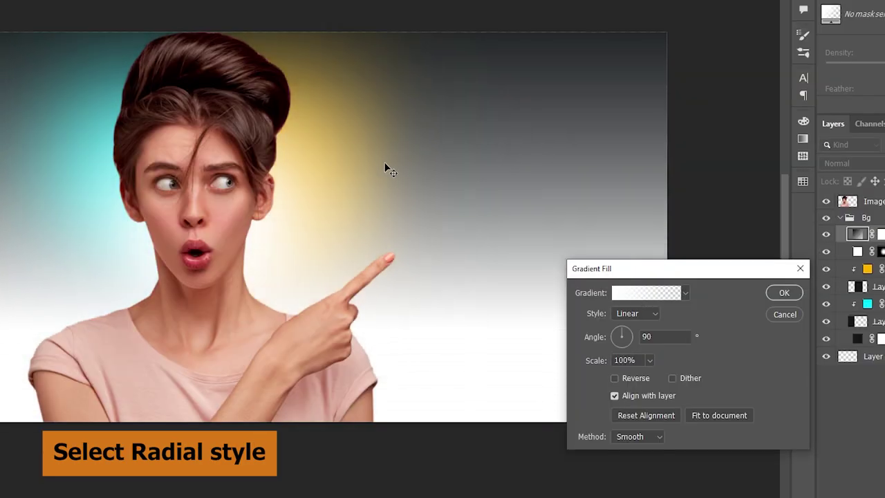
click(650, 313)
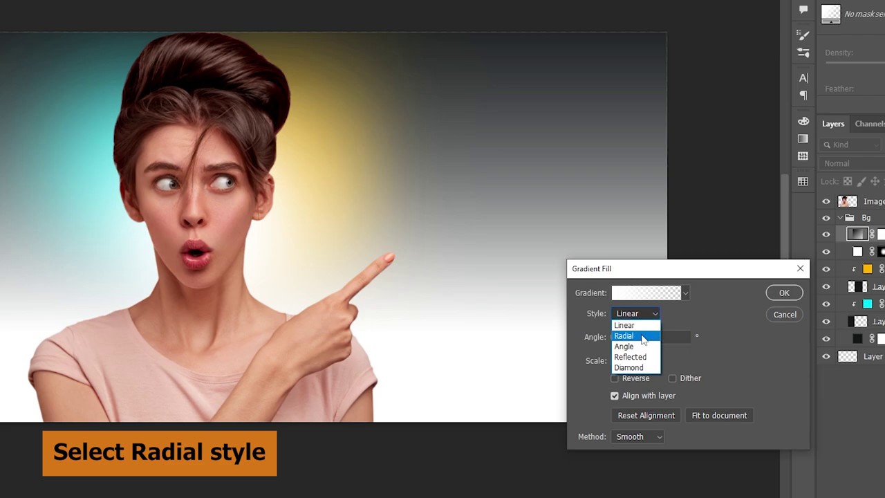
click(643, 336)
mouse_move(486, 179)
mouse_down()
mouse_move(476, 244)
mouse_move(333, 252)
mouse_move(510, 217)
mouse_up()
drag(584, 332, 576, 333)
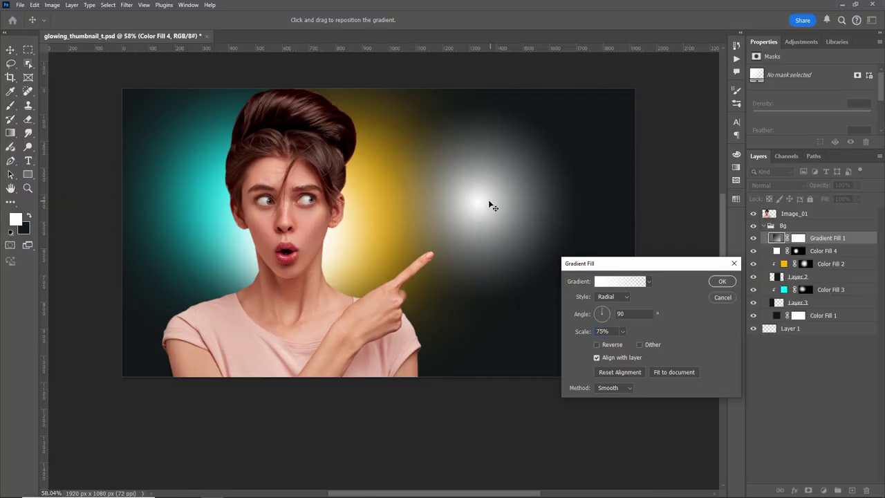
drag(490, 204, 332, 250)
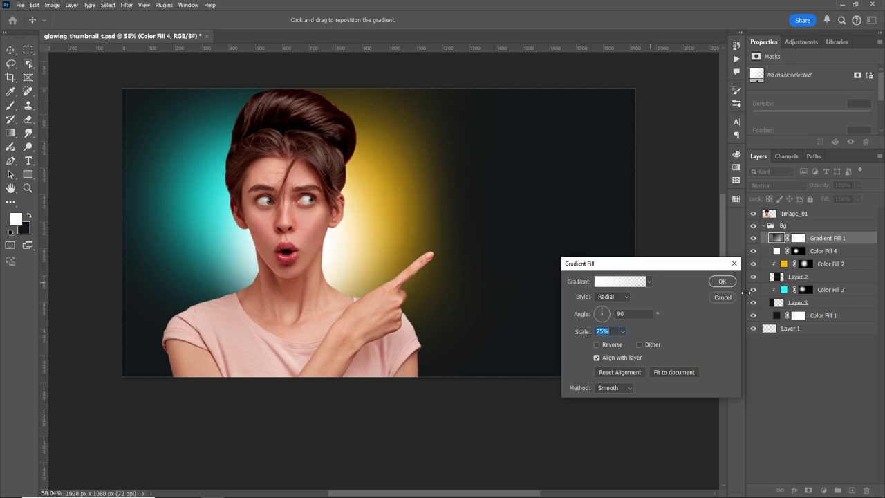
click(721, 282)
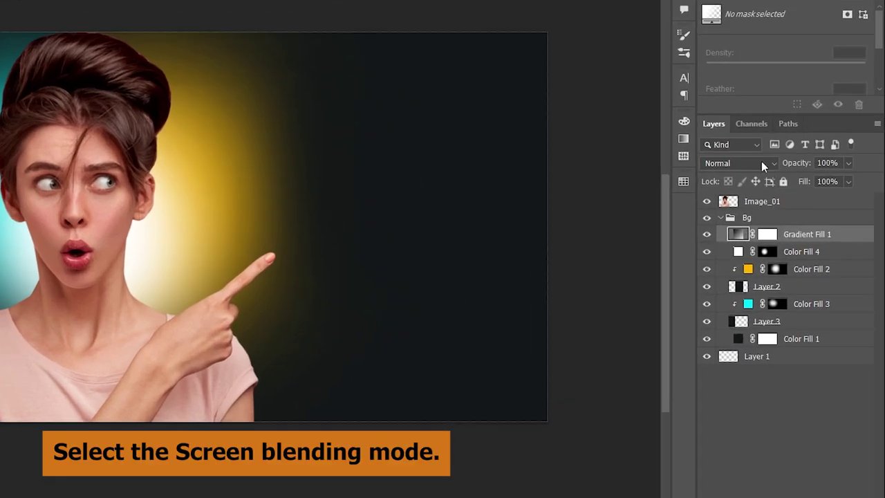
Step: Blend the gradient fill in Screen mode and toggle it to compare the glow
click(762, 165)
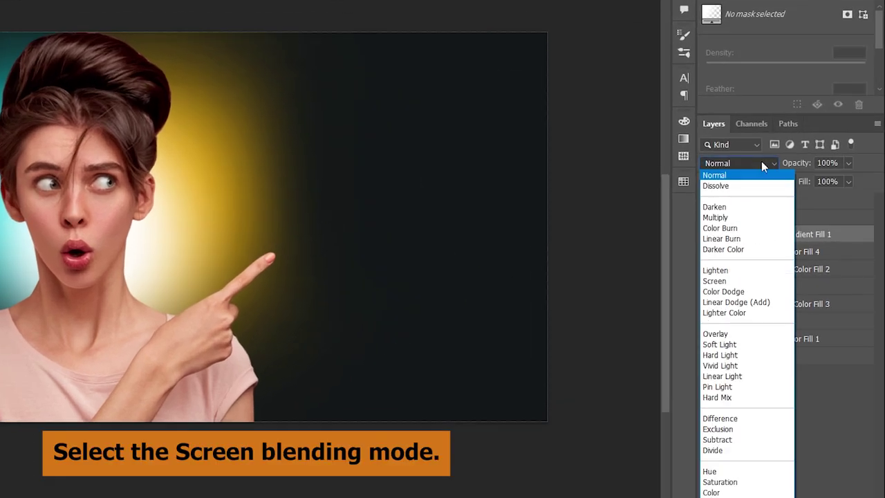
click(740, 283)
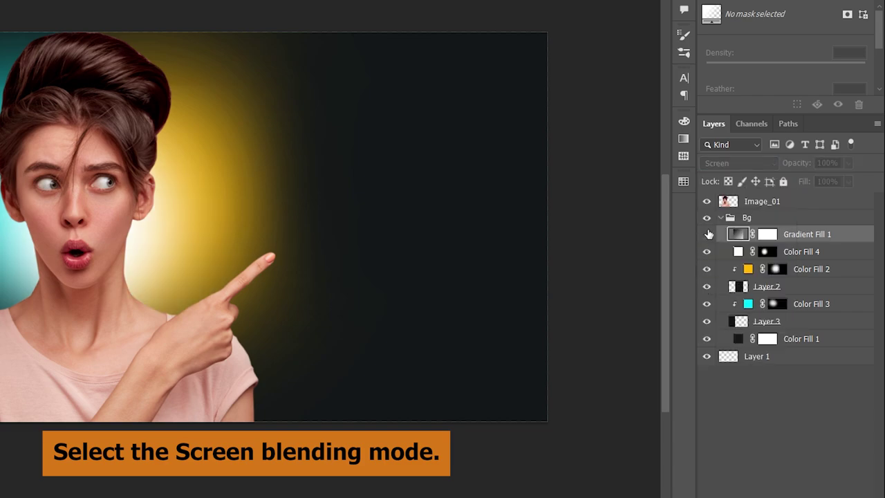
click(706, 235)
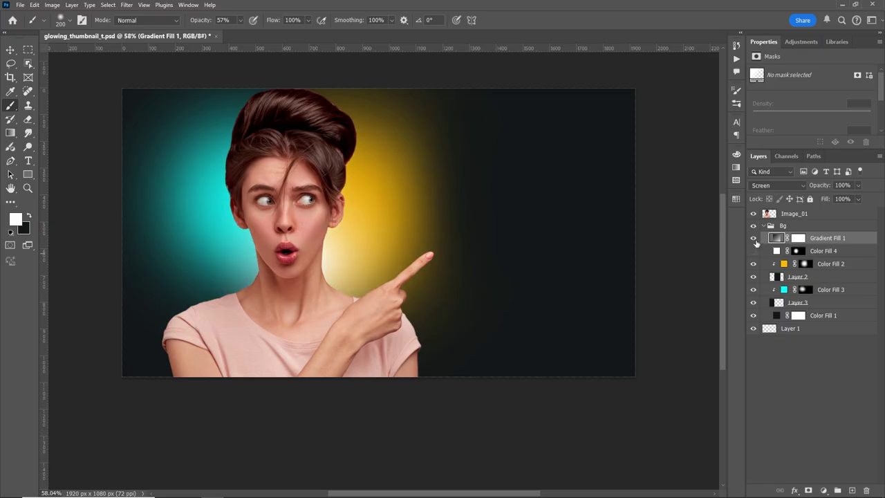
click(754, 238)
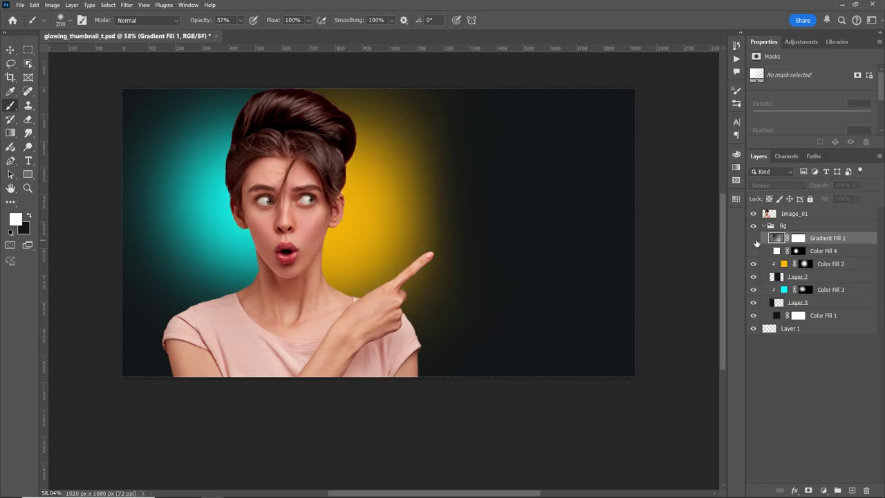
click(753, 250)
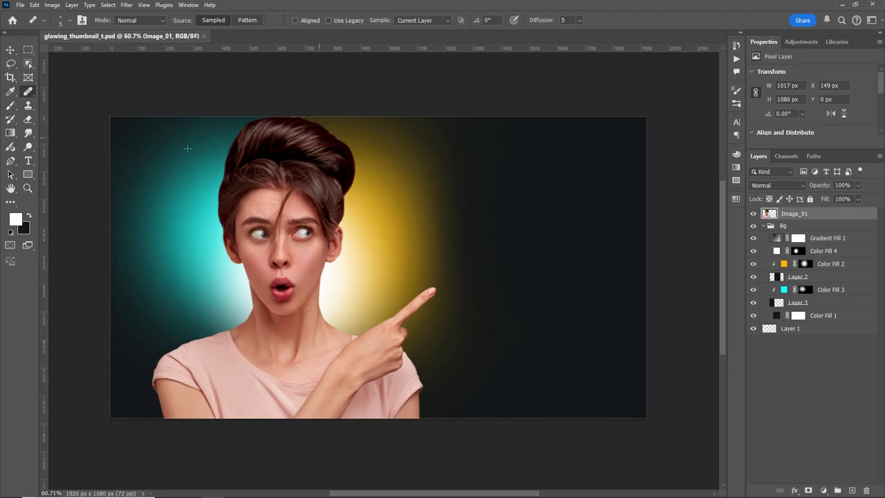
Step: Zoom in on her face and convert Image_01 to a smart object
click(28, 188)
drag(238, 212, 297, 213)
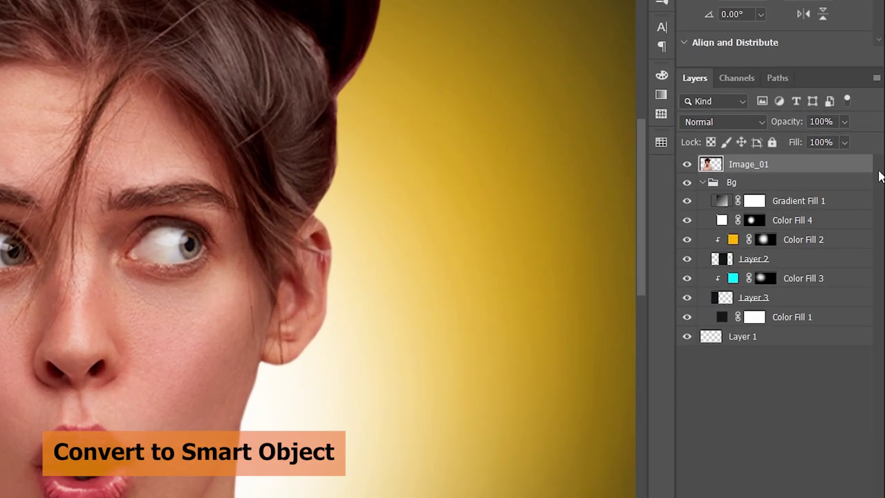
right_click(834, 215)
click(757, 451)
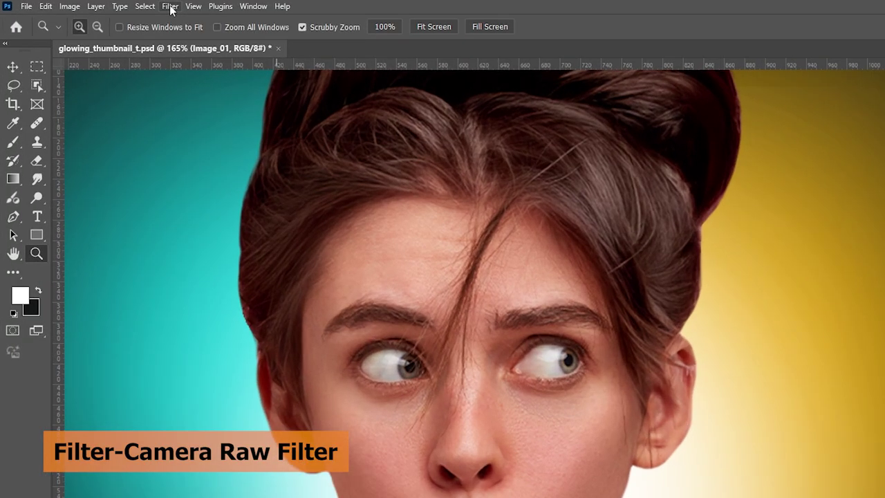
Step: Apply a Camera Raw filter with Exposure +0.35, Texture +18 and Clarity +21, checking Before/After
click(170, 7)
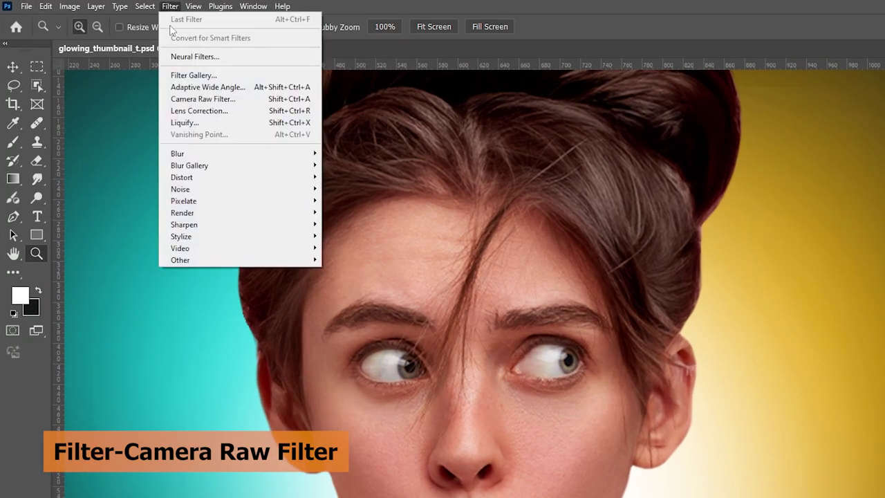
click(207, 99)
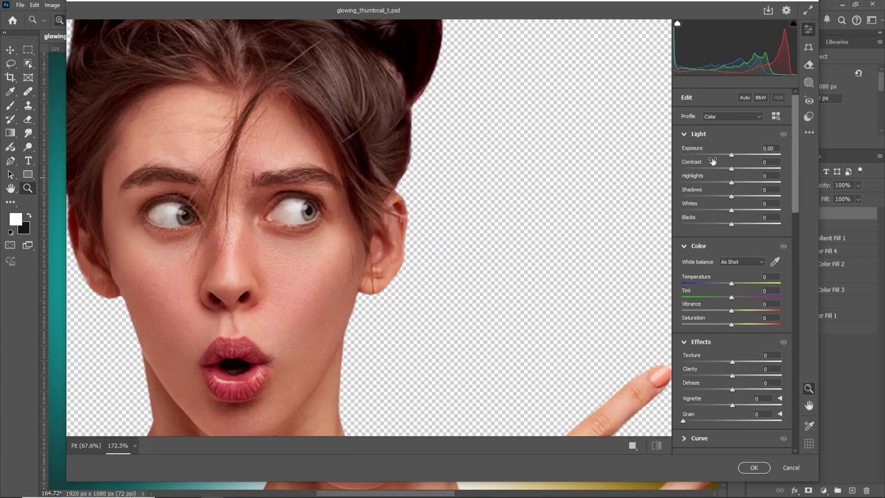
mouse_move(712, 161)
mouse_down()
mouse_move(736, 171)
mouse_move(715, 199)
mouse_up()
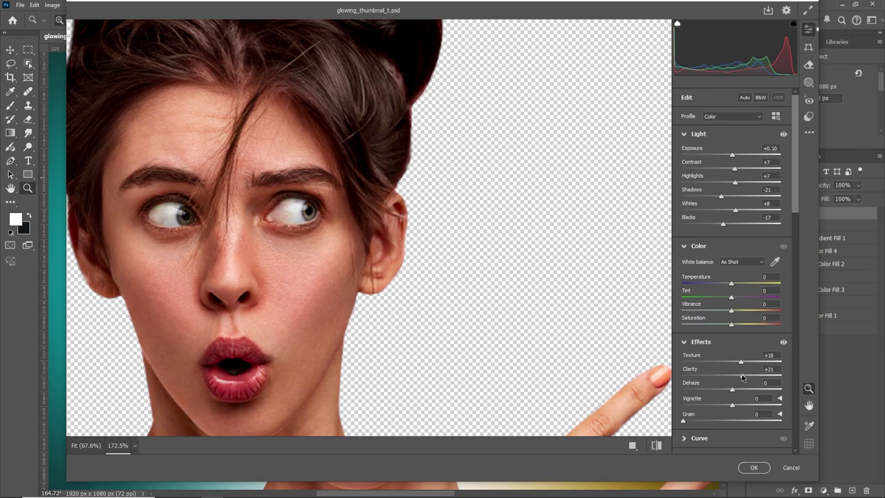
drag(795, 169, 805, 279)
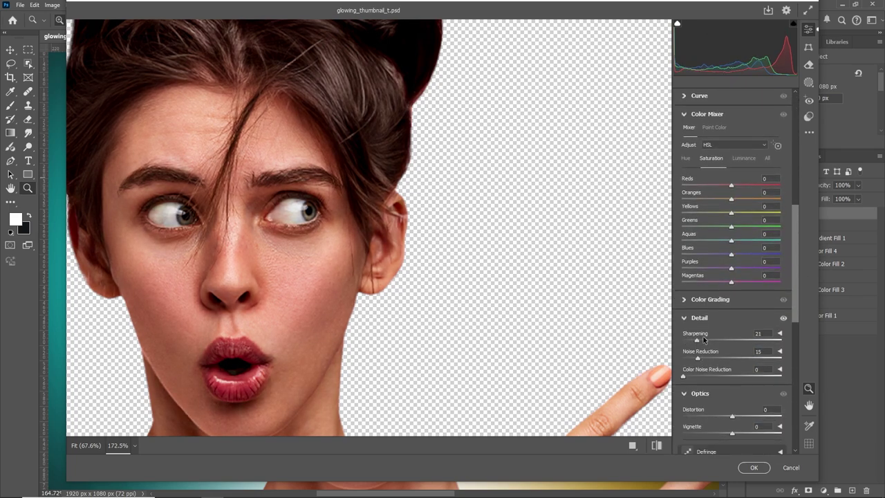
key(q)
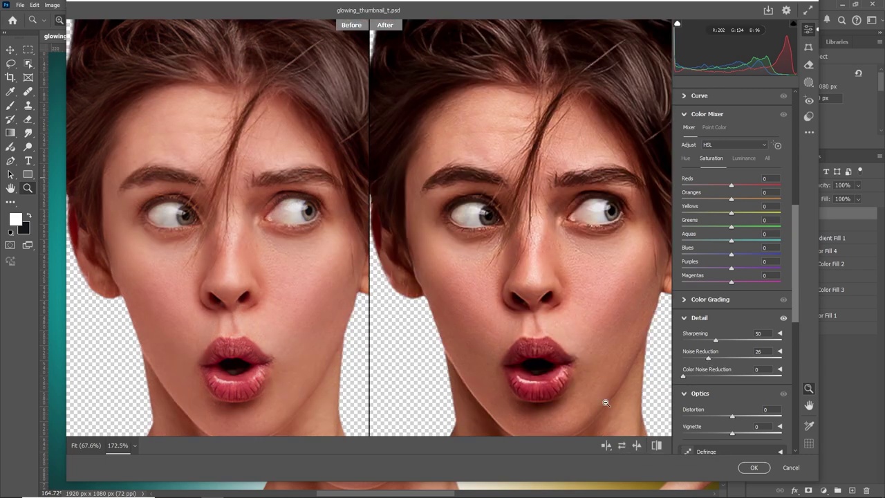
scroll(641, 293, up, 3)
scroll(795, 223, up, 5)
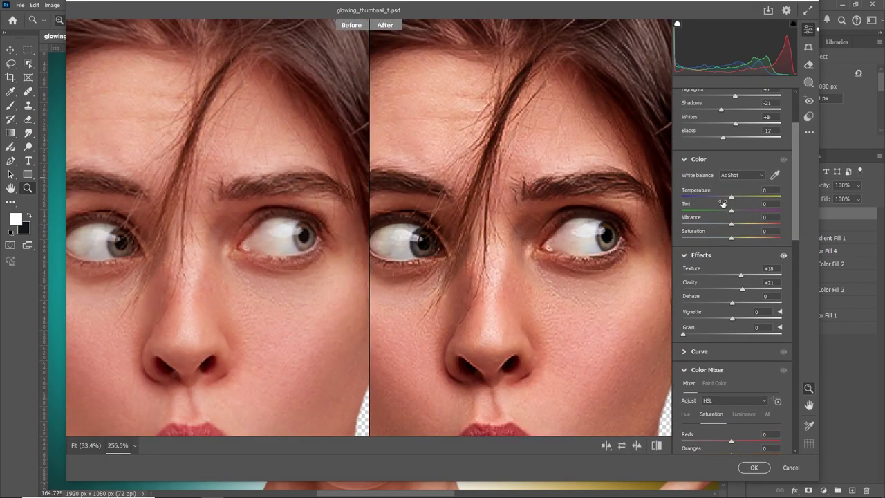
scroll(795, 148, up, 3)
drag(732, 154, 737, 157)
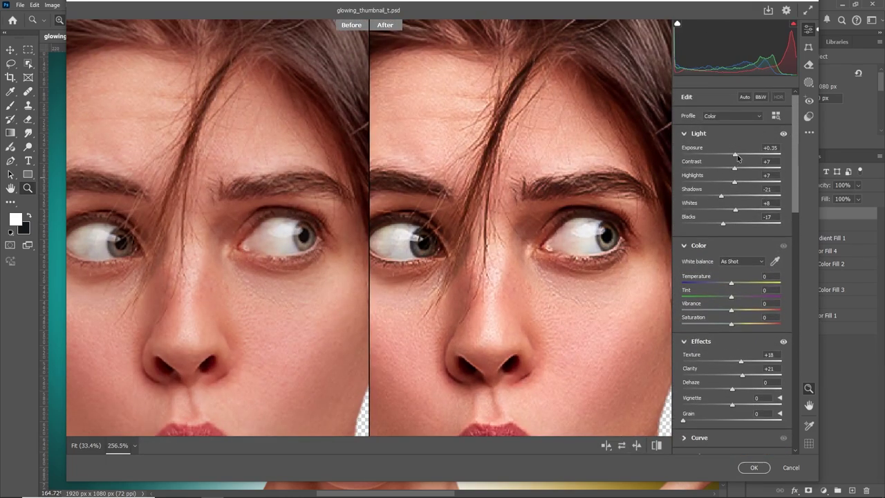
click(753, 467)
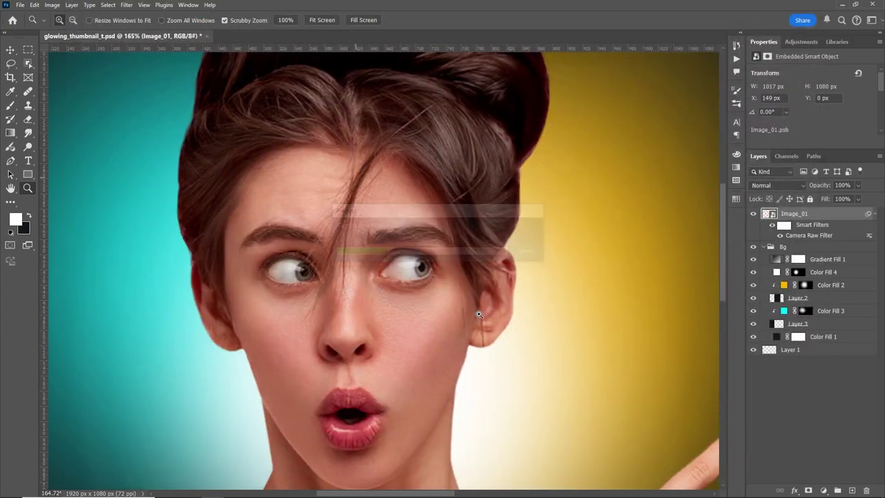
Step: Toggle the photo and its Camera Raw smart filter to compare the effect
scroll(490, 306, up, 3)
scroll(490, 306, down, 5)
scroll(628, 310, up, 3)
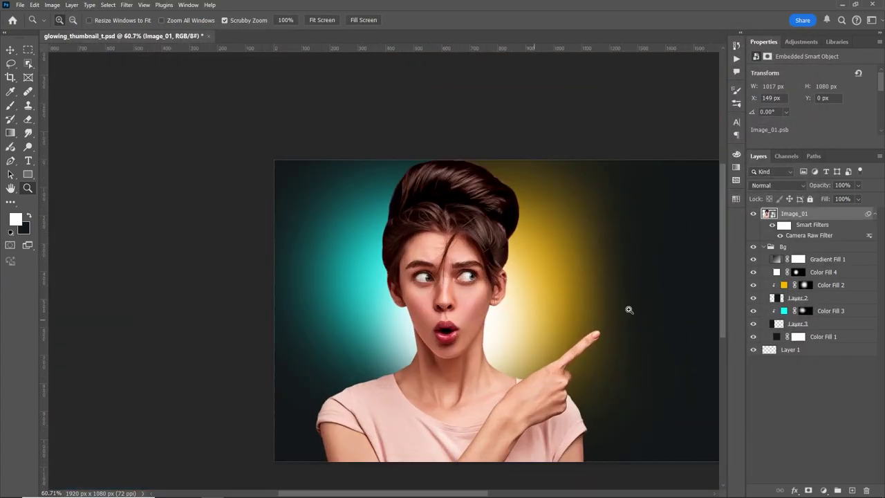
click(754, 215)
scroll(523, 298, up, 3)
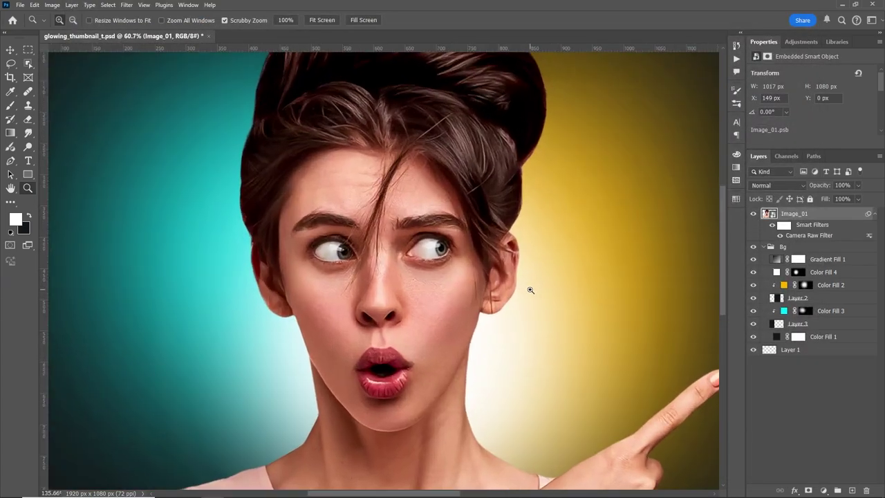
scroll(546, 298, up, 1)
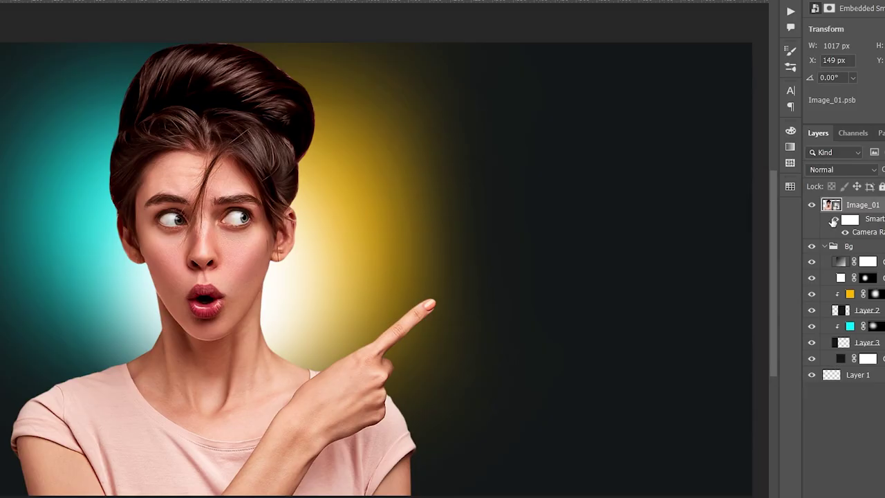
click(835, 220)
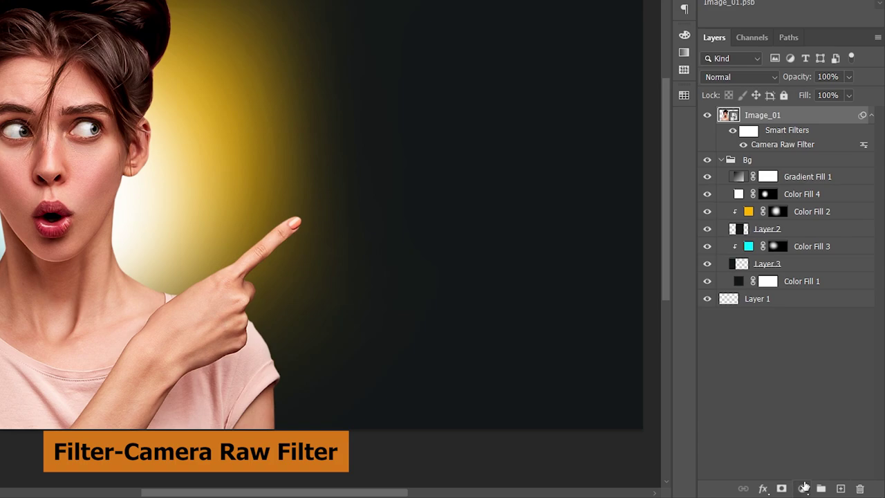
Step: Add a yellow ffb400 Solid Color fill layer blended in Soft Light mode
click(803, 487)
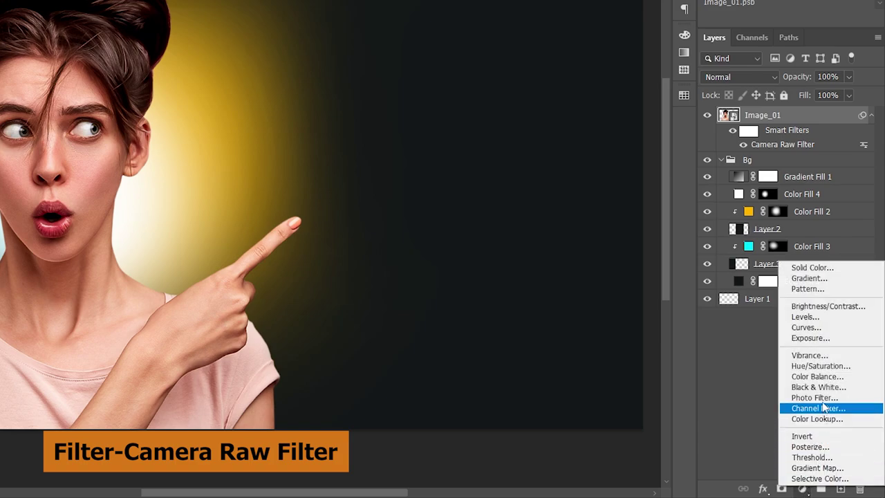
click(813, 267)
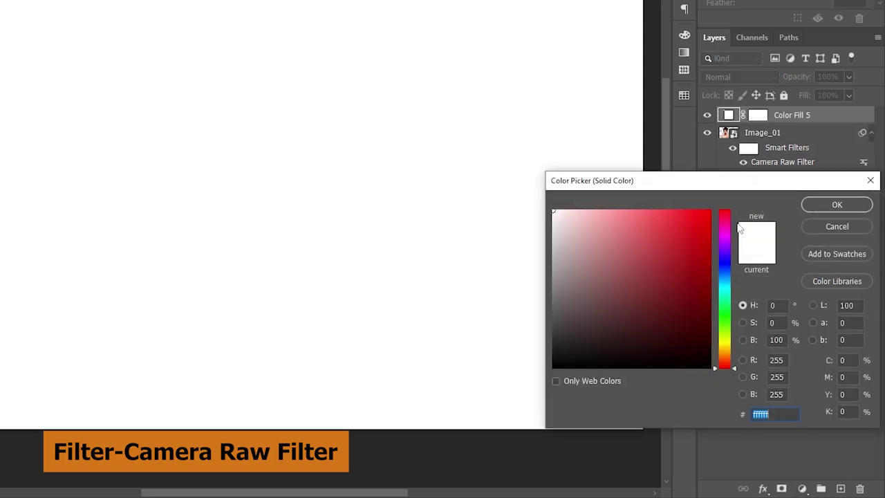
text(ffb400)
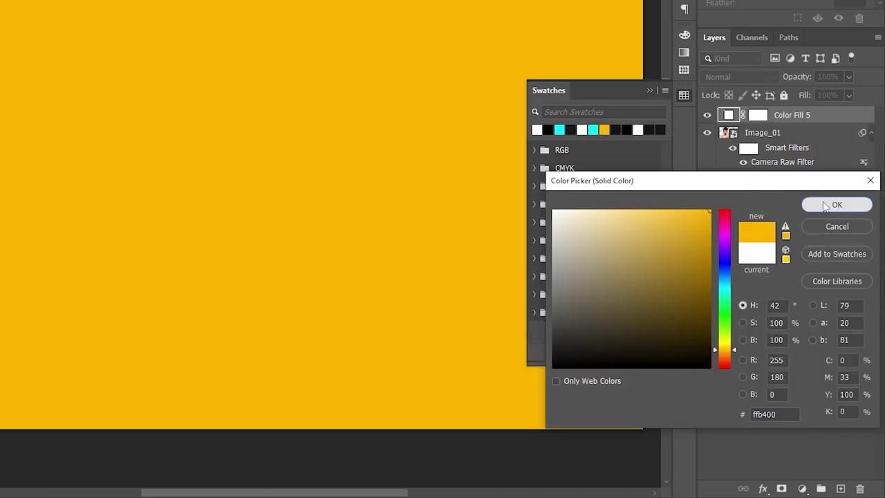
click(837, 205)
click(739, 77)
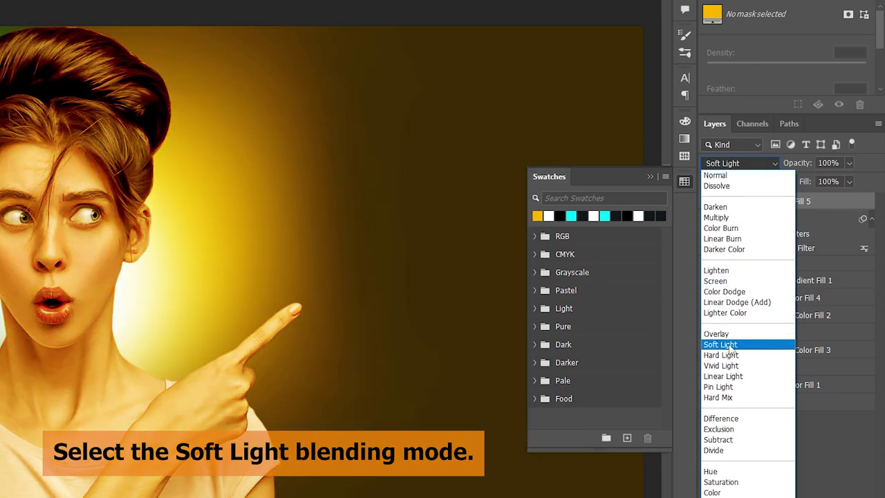
click(720, 344)
Step: Invert Color Fill 5's mask with Ctrl+I so the yellow starts fully hidden
click(684, 181)
click(758, 201)
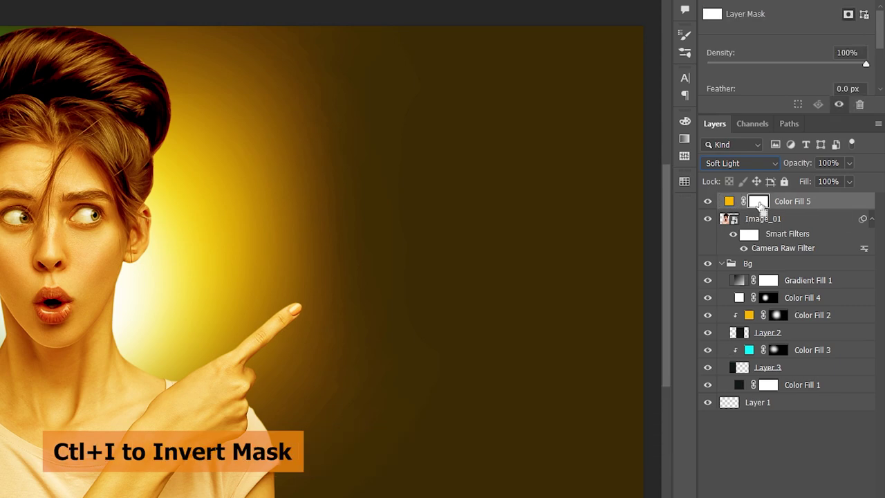
key(ctrl+i)
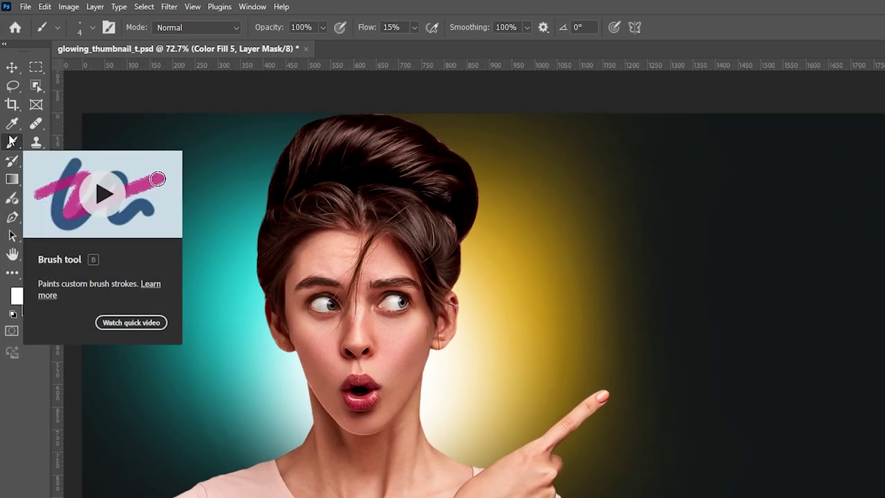
Step: Switch to a Soft Round Brush of about 150 px and zoom in on the ear
right_click(11, 141)
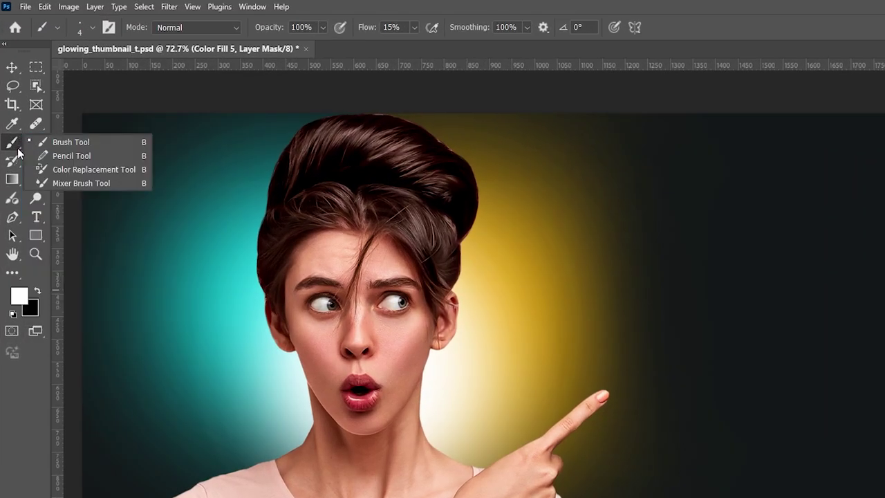
click(77, 141)
click(94, 27)
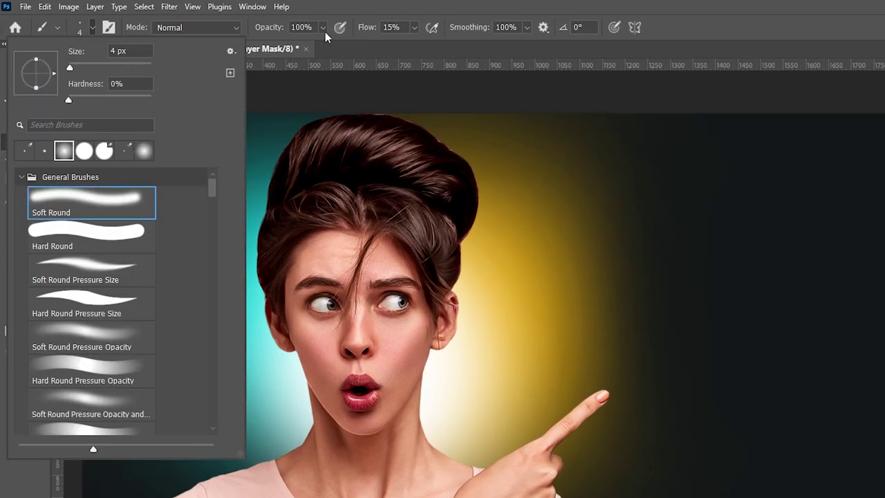
click(377, 10)
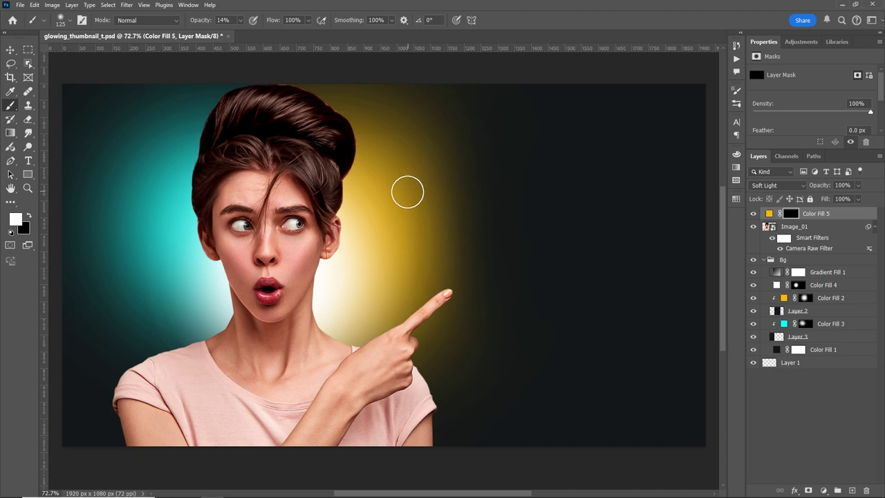
key(bracketright)
key(bracketright)
key(bracketright)
drag(411, 188, 447, 190)
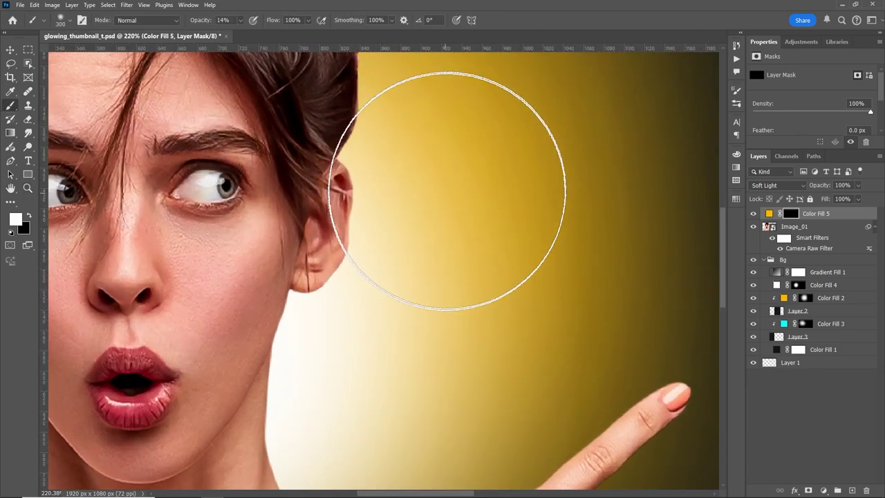
key(bracketleft)
key(bracketleft)
key(bracketleft)
Step: Paint yellow glow on the mask beside the hair and along the ear at 18% opacity
click(422, 213)
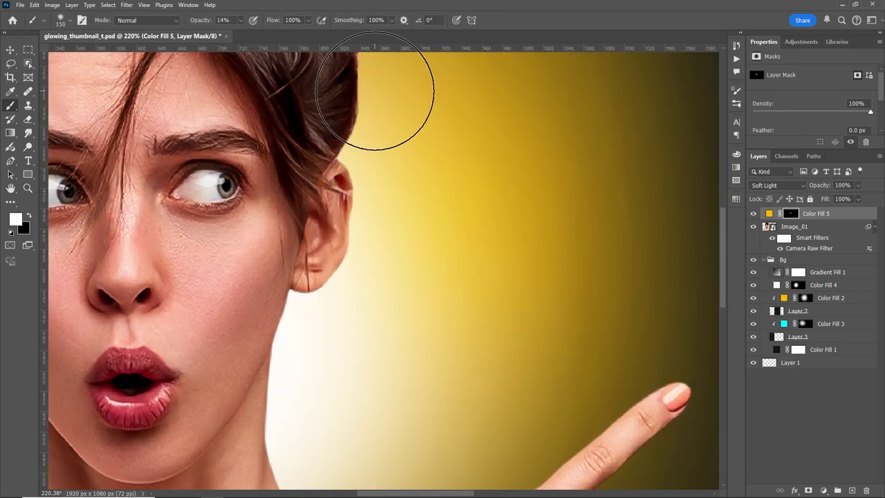
key(bracketleft)
key(1)
key(8)
drag(325, 262, 341, 243)
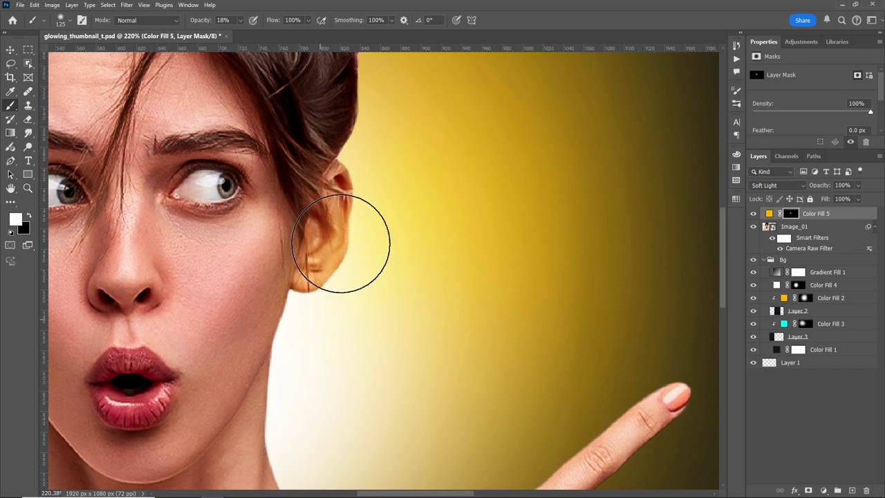
scroll(456, 249, up, 2)
scroll(449, 311, up, 3)
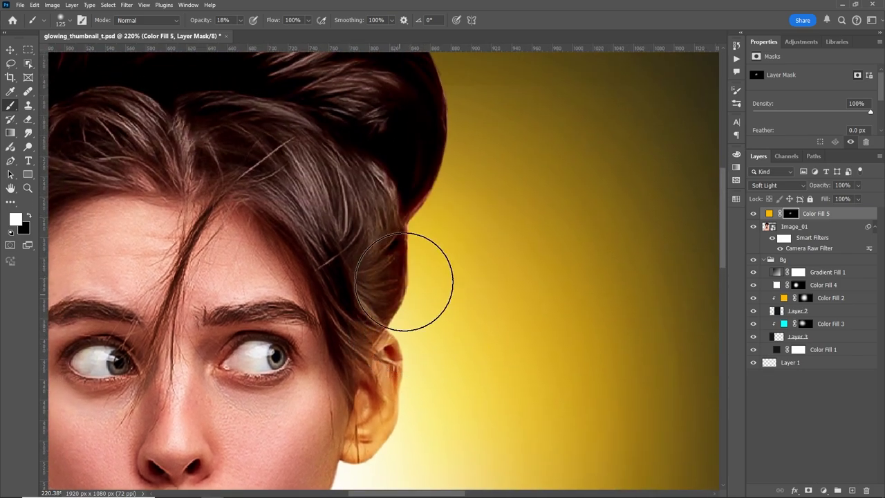
scroll(414, 277, down, 2)
scroll(431, 263, up, 5)
scroll(401, 170, up, 1)
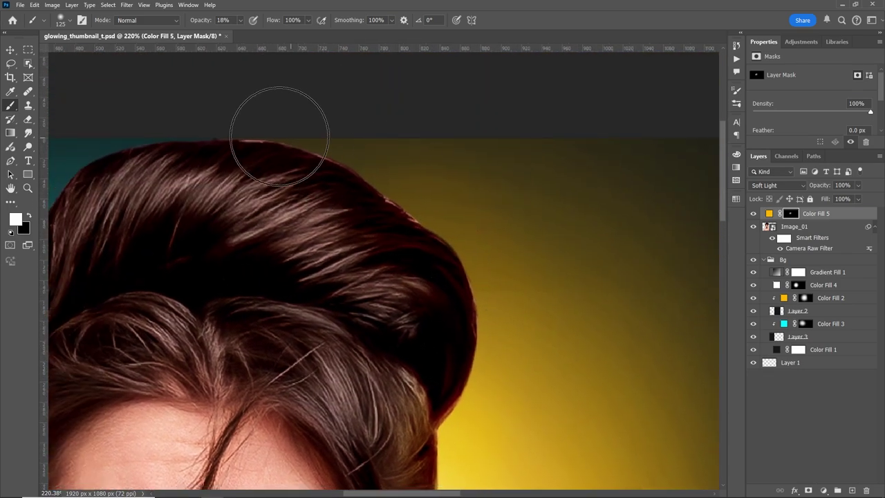
scroll(429, 221, down, 3)
scroll(504, 184, down, 1)
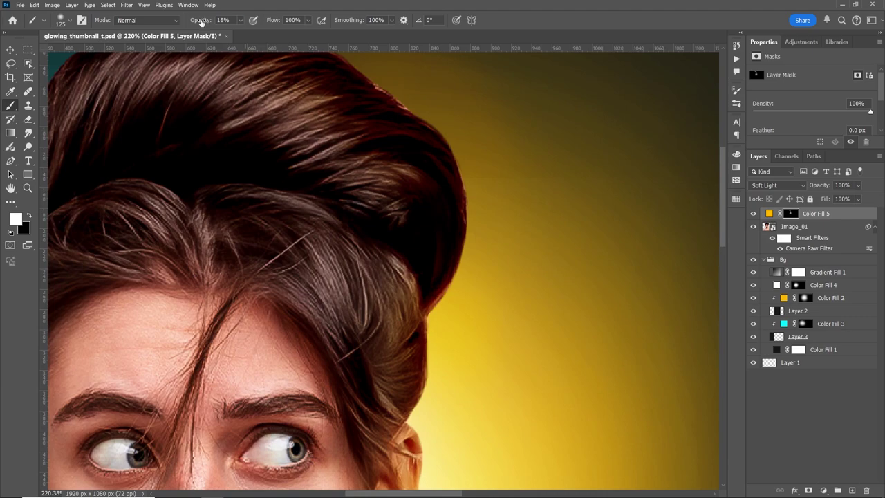
Step: Zoom out and reposition the view to show the face, neck and pointing hand
key(z)
scroll(480, 196, down, 3)
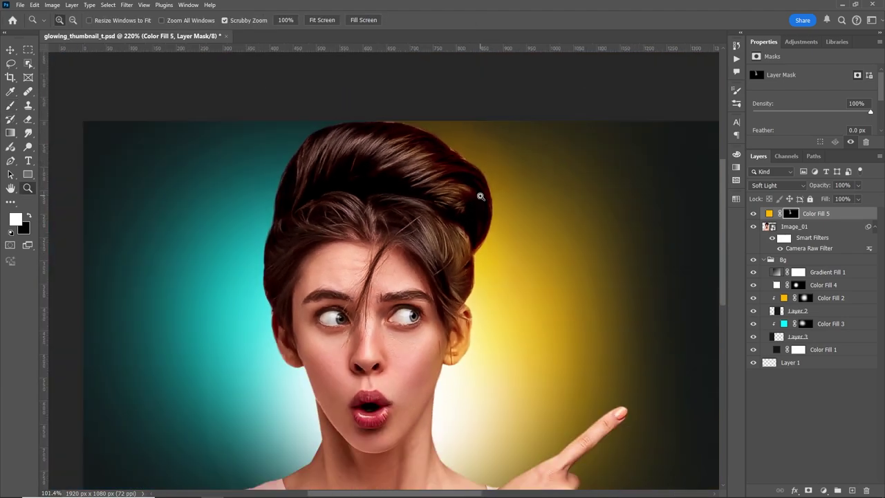
scroll(481, 197, up, 3)
scroll(533, 276, down, 3)
key(b)
scroll(518, 161, up, 1)
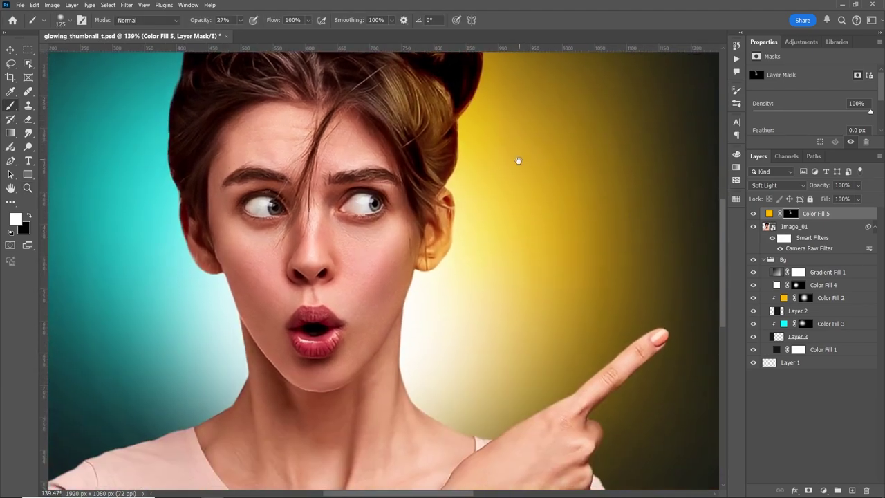
drag(425, 316, 454, 234)
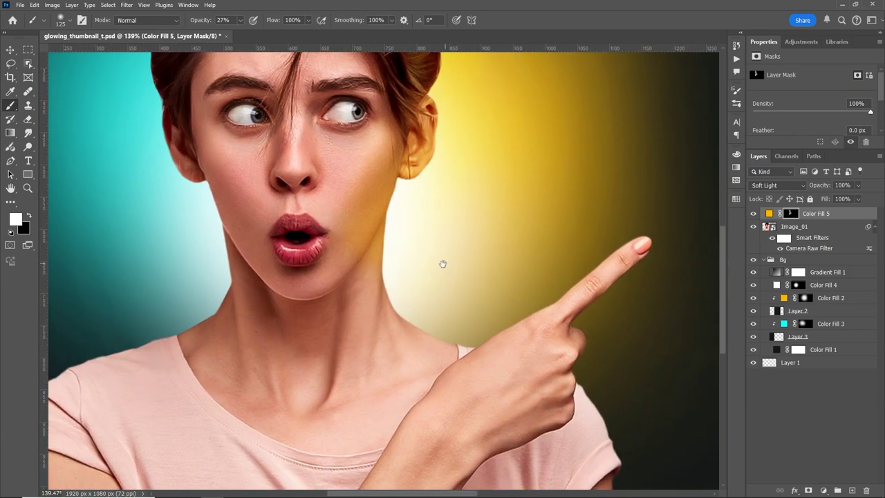
drag(484, 277, 443, 264)
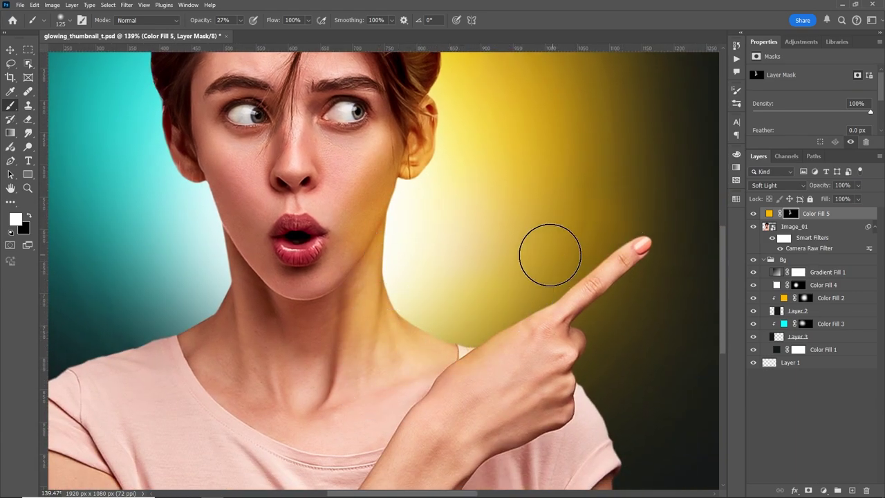
scroll(549, 255, down, 5)
scroll(464, 187, up, 5)
scroll(419, 363, down, 3)
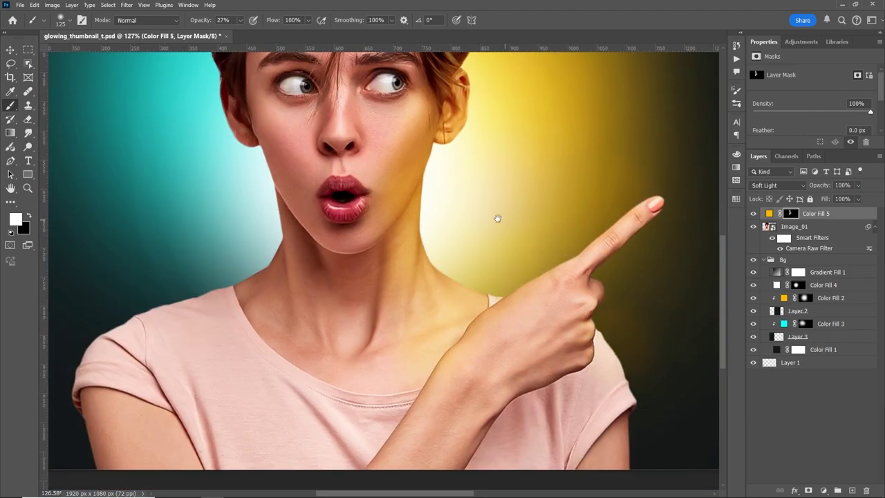
drag(497, 218, 486, 245)
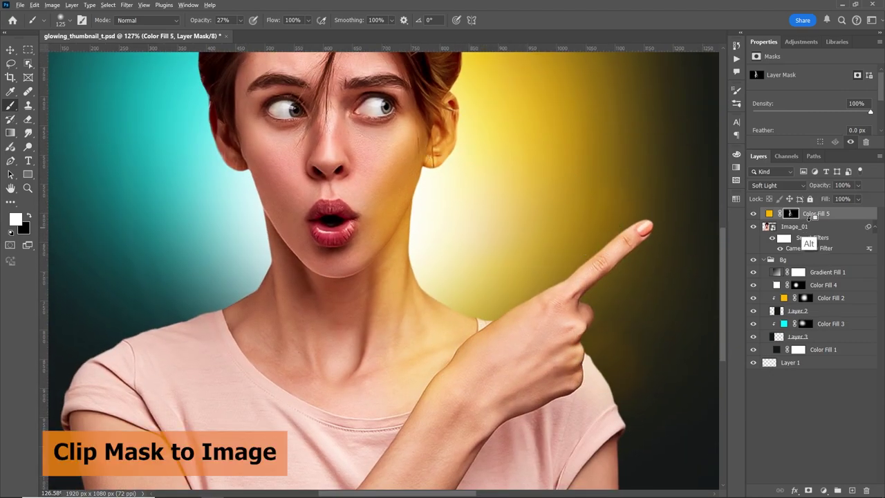
Step: Clip Color Fill 5 to the woman's photo, toggle it to compare, and zoom in on the face
alt+click(807, 220)
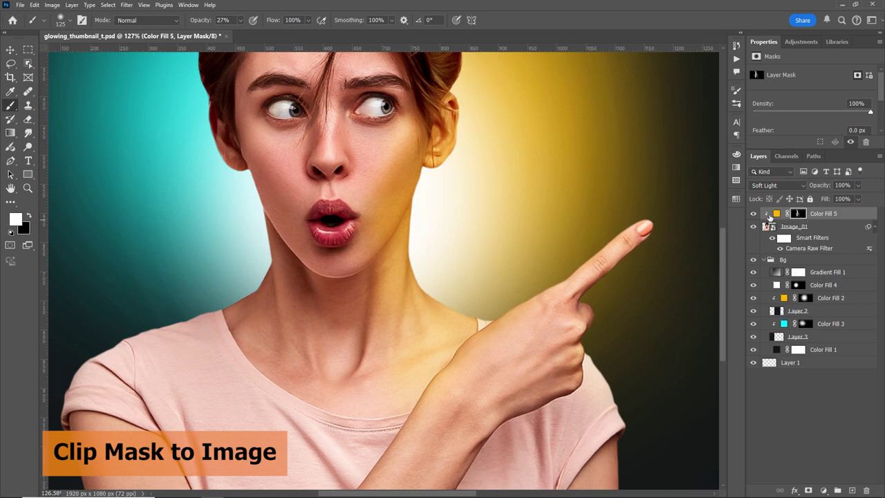
click(753, 214)
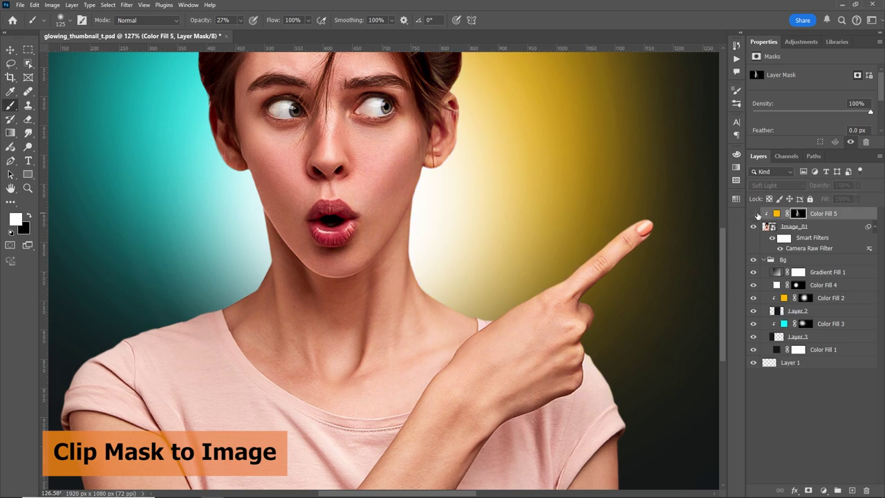
click(753, 214)
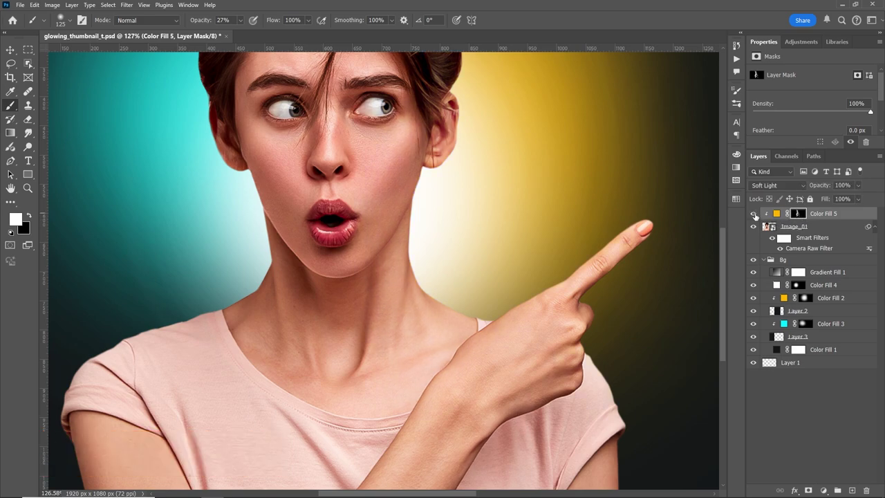
key(z)
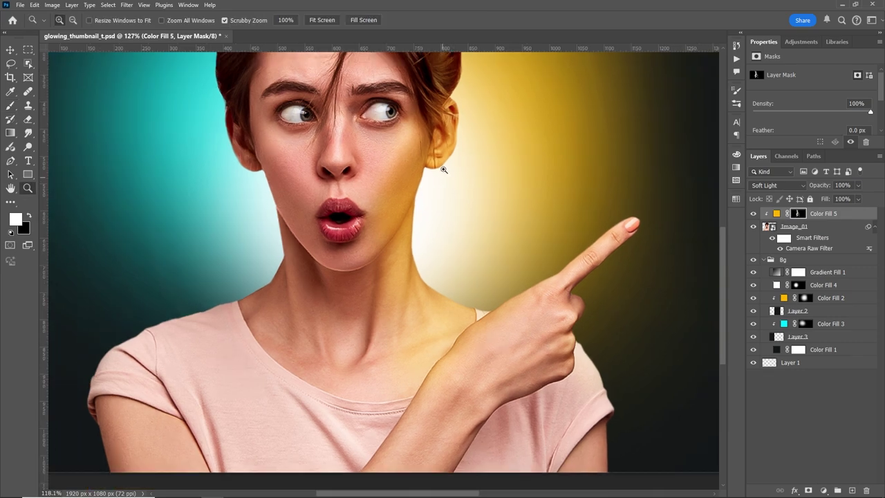
click(438, 168)
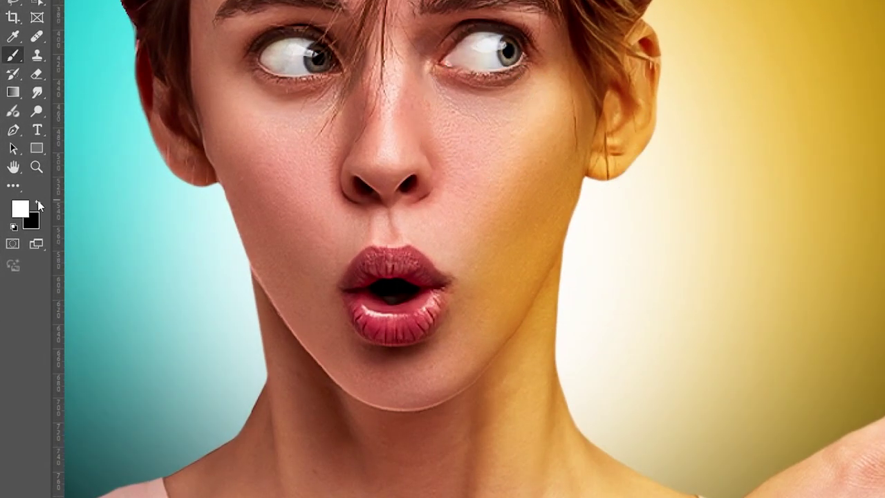
Step: With black at about 17% opacity, paint down the glow around the lips and neck
key(x)
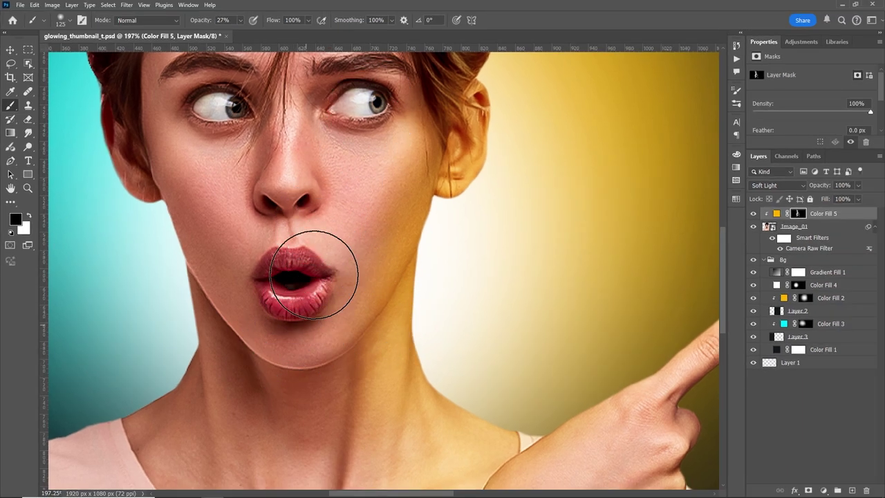
drag(205, 20, 198, 21)
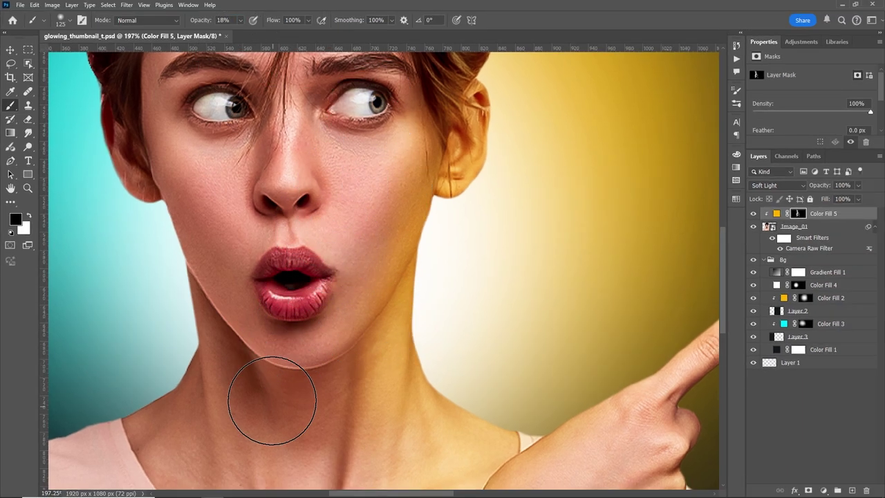
drag(270, 405, 311, 253)
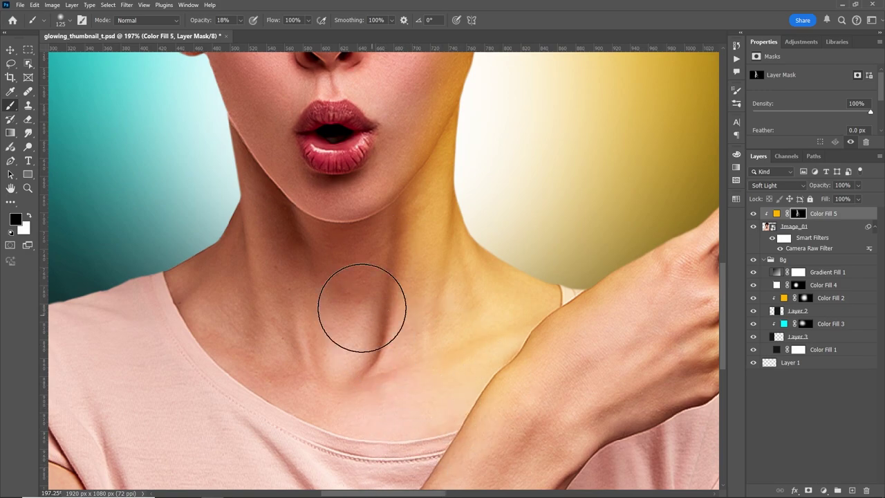
key(bracketleft)
key(bracketleft)
key(bracketleft)
drag(365, 362, 367, 203)
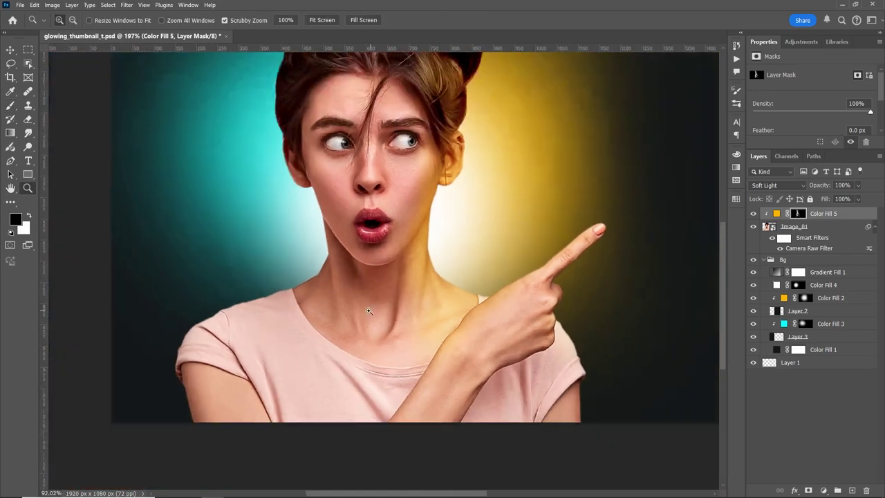
key(bracketright)
key(bracketright)
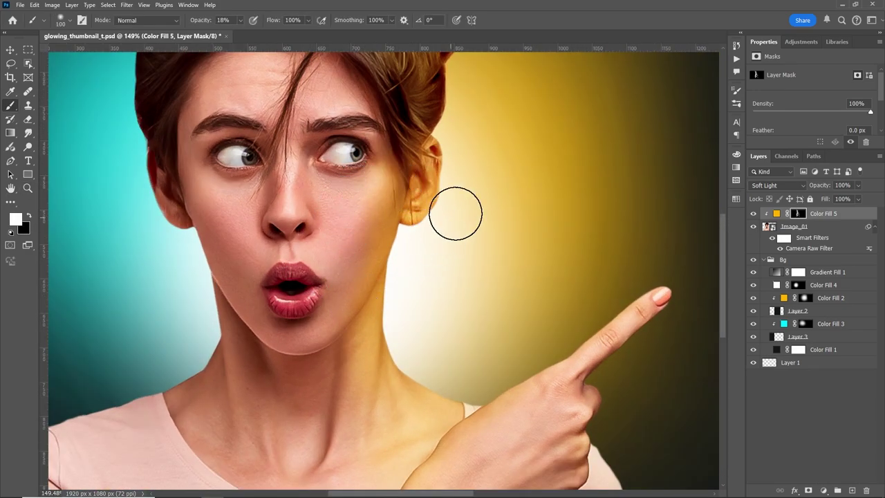
Step: Set a white brush of 175 px at 9% opacity
key(x)
drag(454, 211, 423, 123)
scroll(493, 242, down, 2)
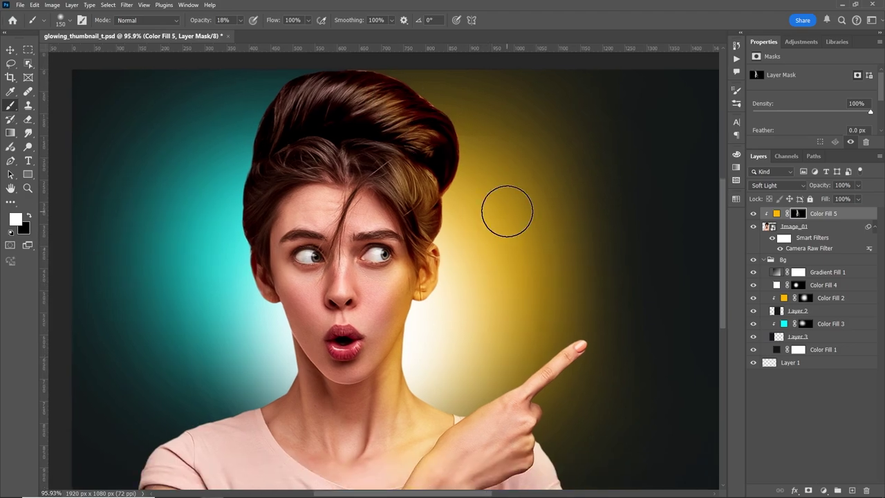
key(bracketleft)
key(bracketleft)
scroll(444, 319, down, 4)
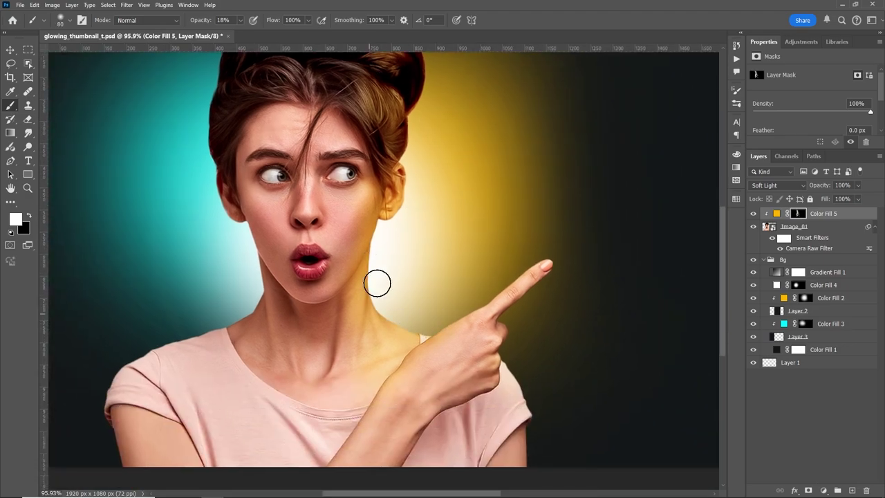
key(bracketright)
key(bracketright)
key(bracketright)
key(0)
key(9)
Step: Zoom in close on the face and paint faint warmth over the cheek
drag(483, 201, 483, 240)
key(z)
drag(484, 304, 450, 304)
click(426, 244)
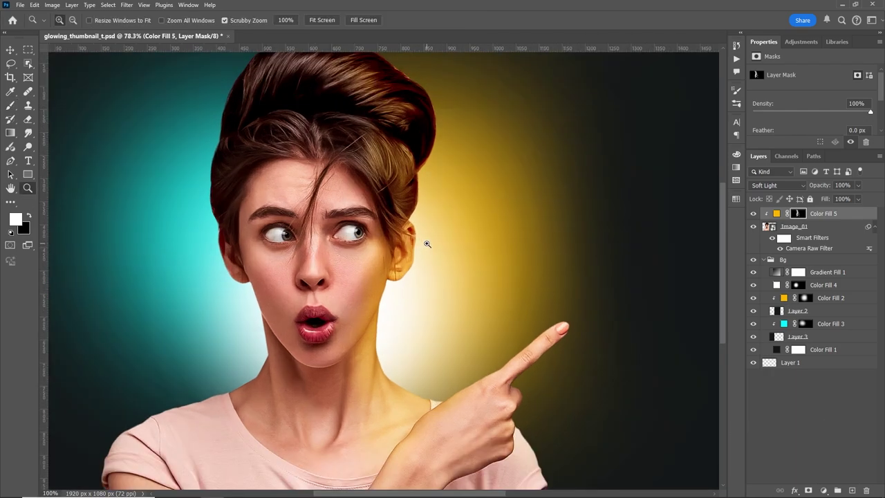
key(b)
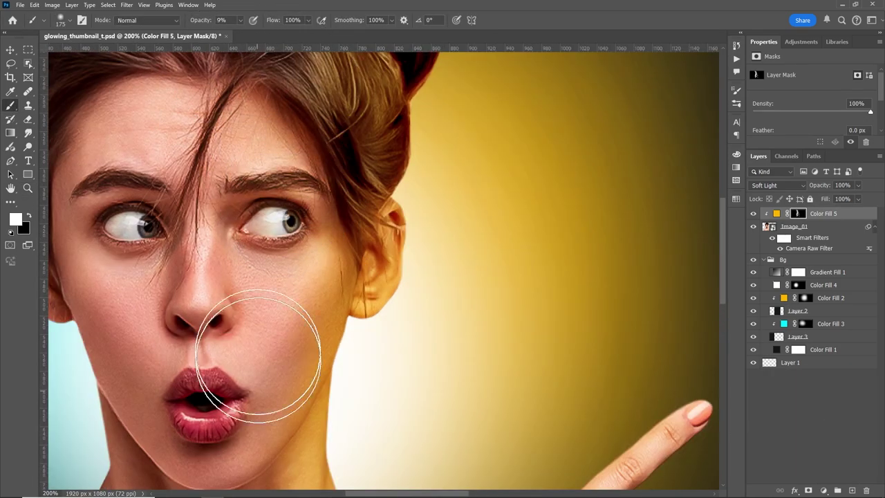
drag(367, 325, 394, 264)
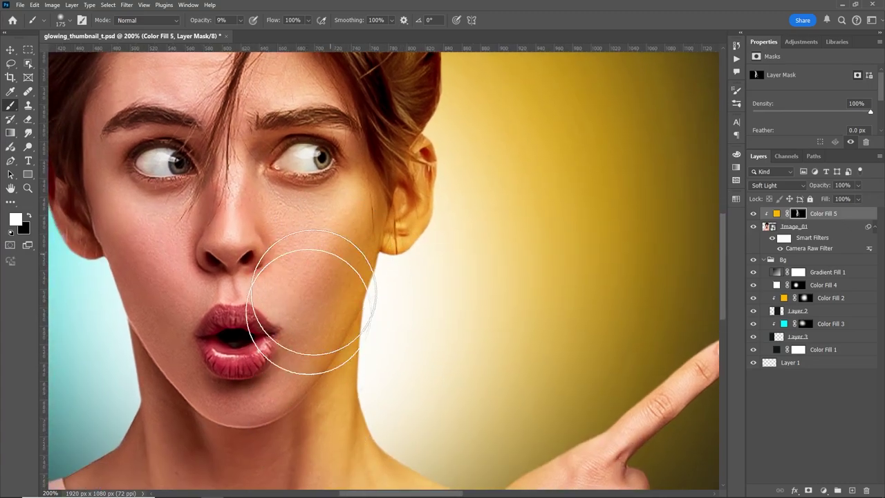
Step: Switch to a black brush of about 30 px and frame the lower face
key(bracketleft)
key(bracketleft)
key(bracketleft)
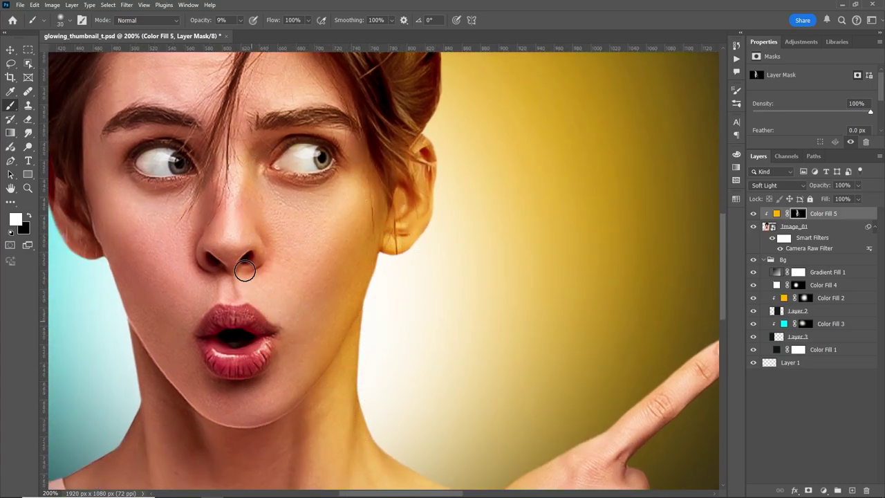
scroll(342, 302, up, 3)
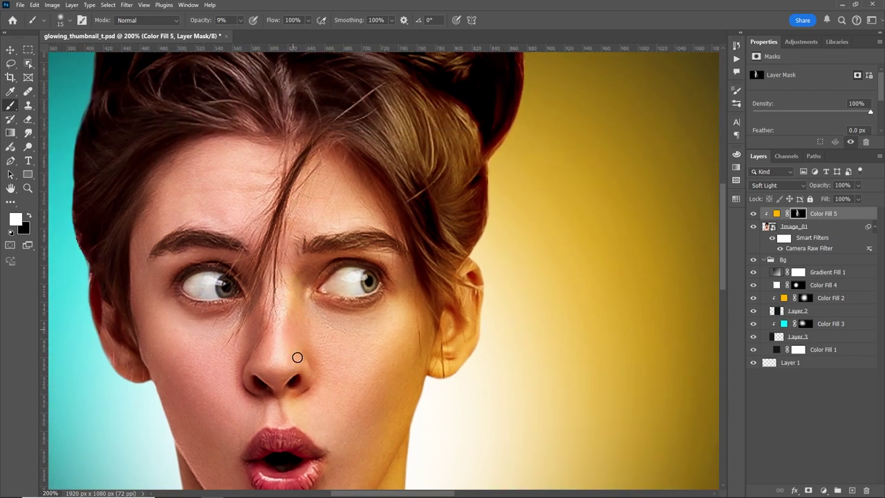
drag(345, 329, 338, 268)
scroll(360, 318, down, 1)
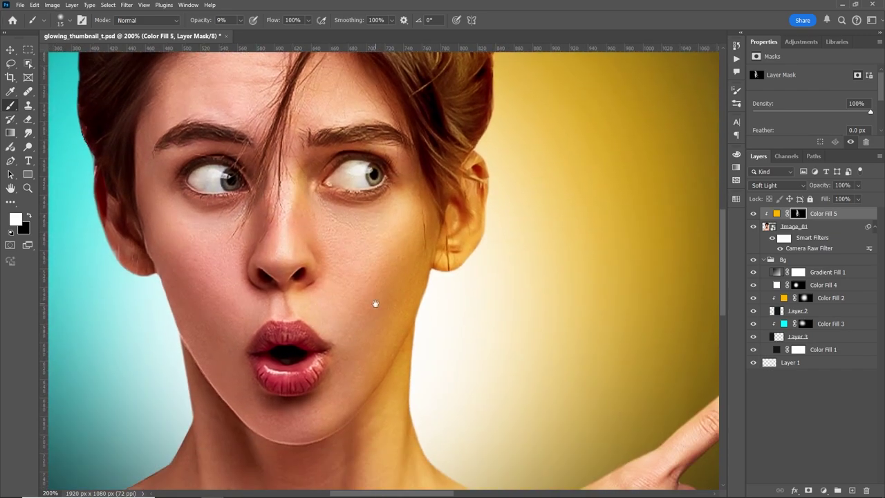
key(x)
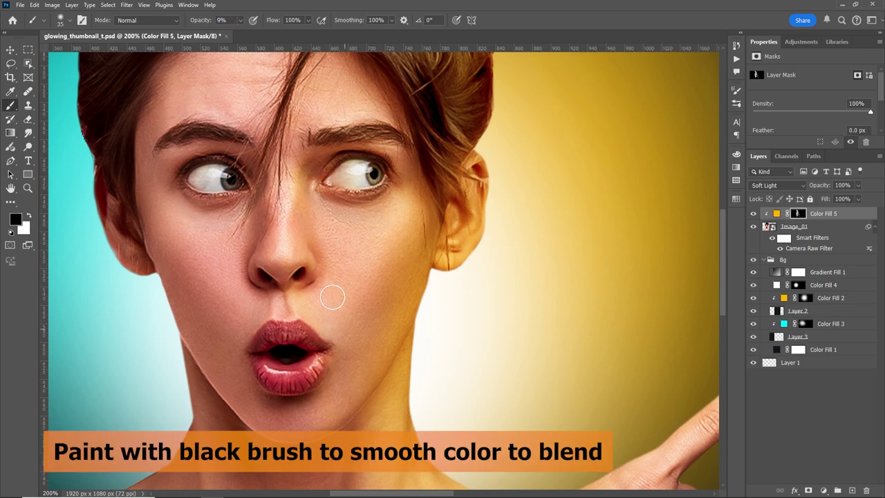
scroll(331, 353, down, 4)
key(bracketright)
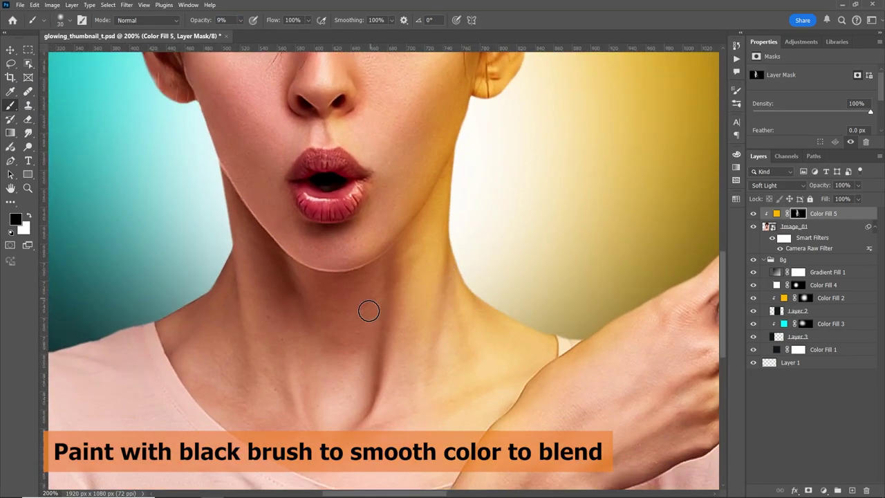
key(bracketright)
key(bracketleft)
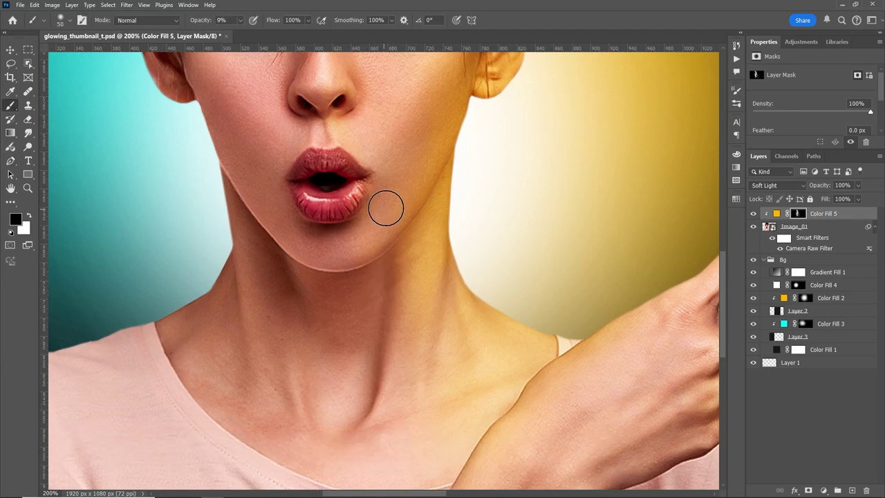
scroll(339, 269, up, 3)
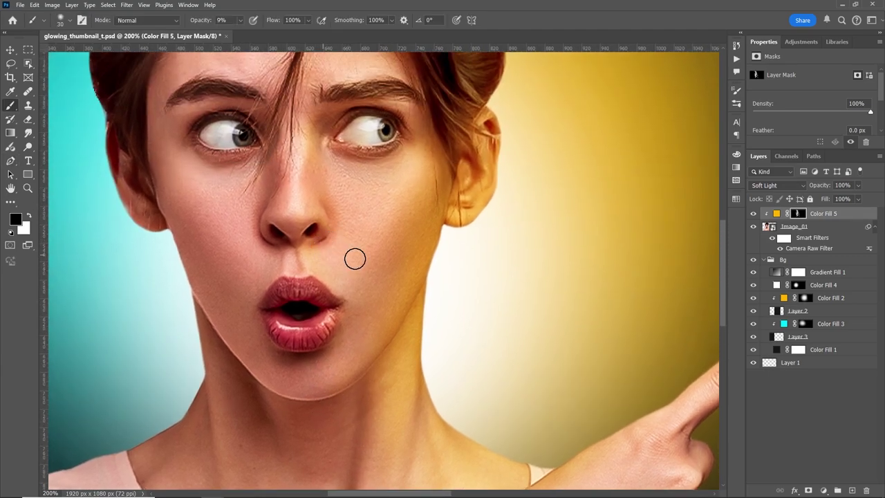
scroll(339, 219, up, 1)
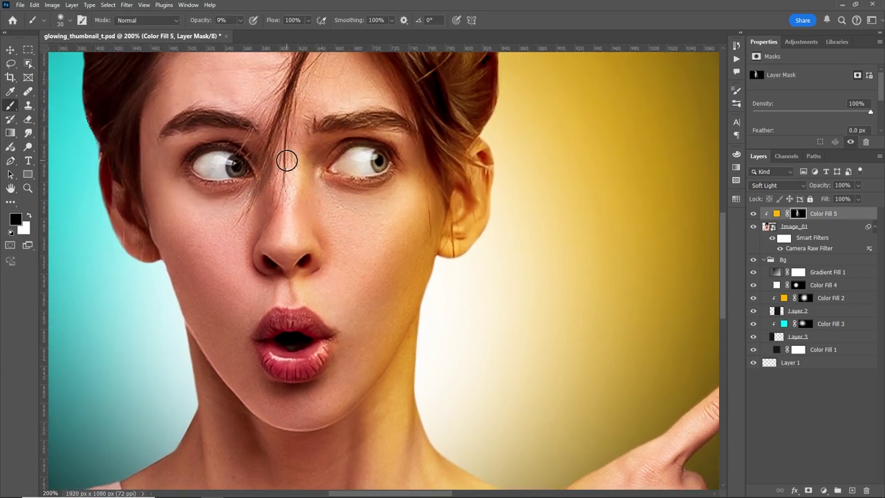
Step: Zoom out to the whole woman and toggle Color Fill 5 to compare the glow
key(z)
scroll(454, 166, down, 3)
scroll(445, 220, up, 2)
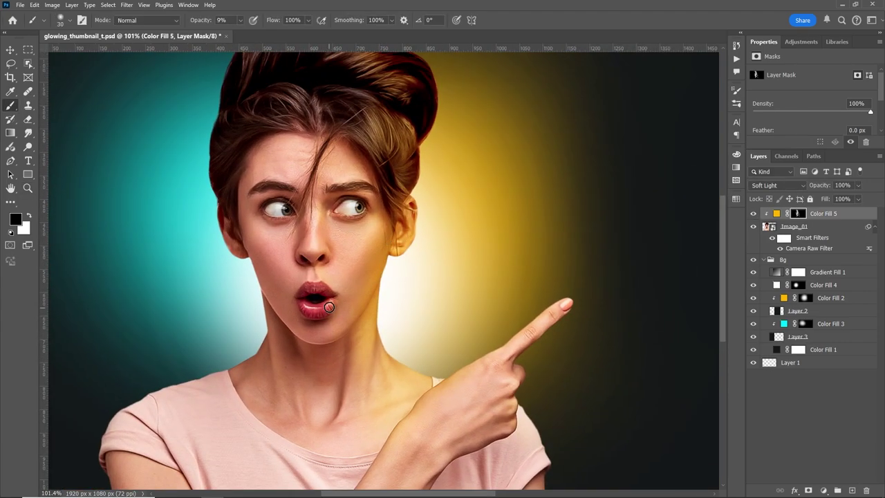
key(x)
scroll(324, 190, up, 2)
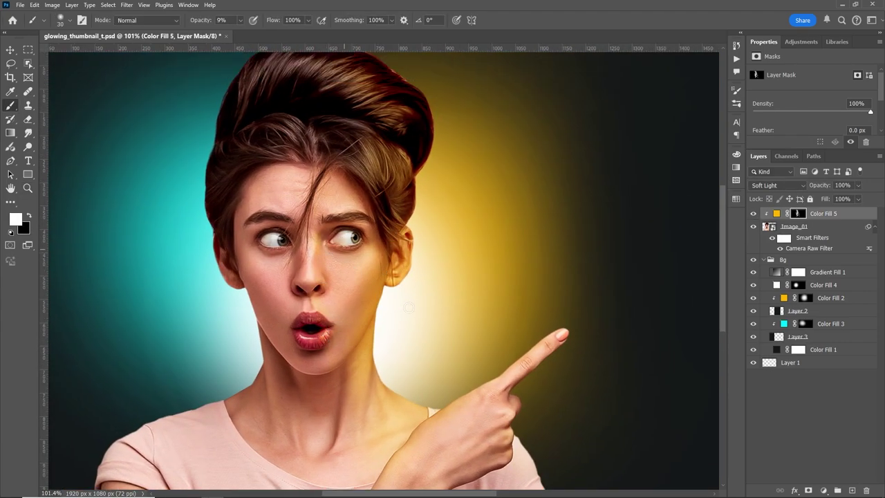
scroll(463, 305, down, 2)
scroll(452, 290, up, 2)
key(x)
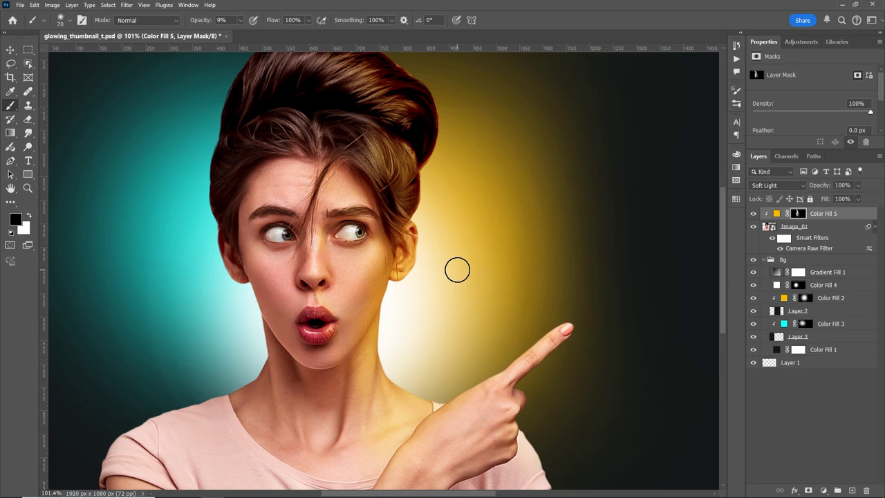
click(754, 214)
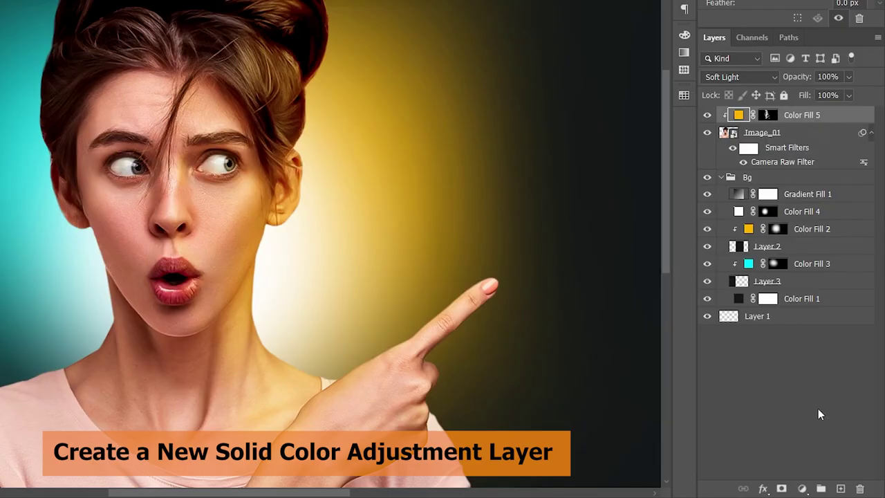
Step: Add a cyan Solid Color fill layer, Color Fill 6, clipped to the woman's photo
click(802, 488)
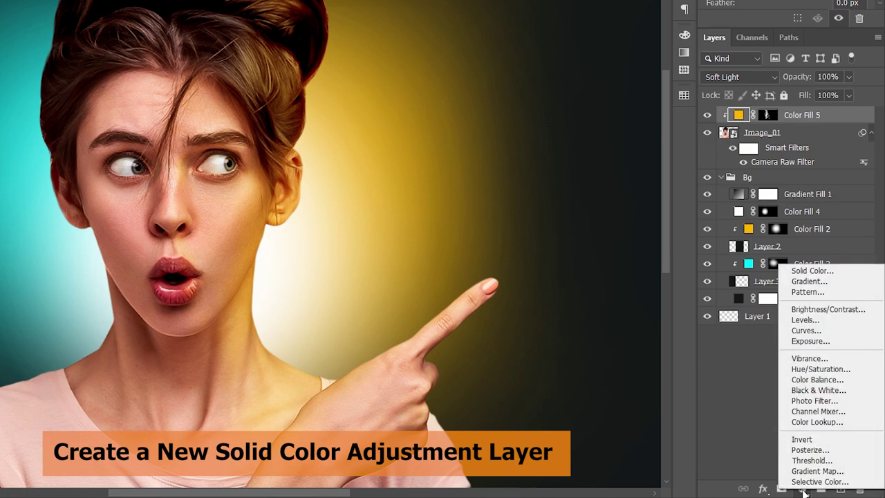
click(823, 271)
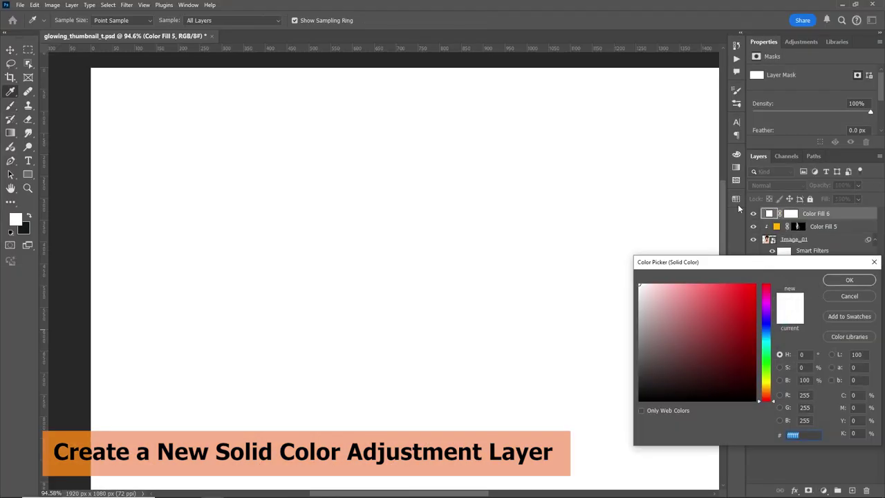
click(735, 199)
click(660, 224)
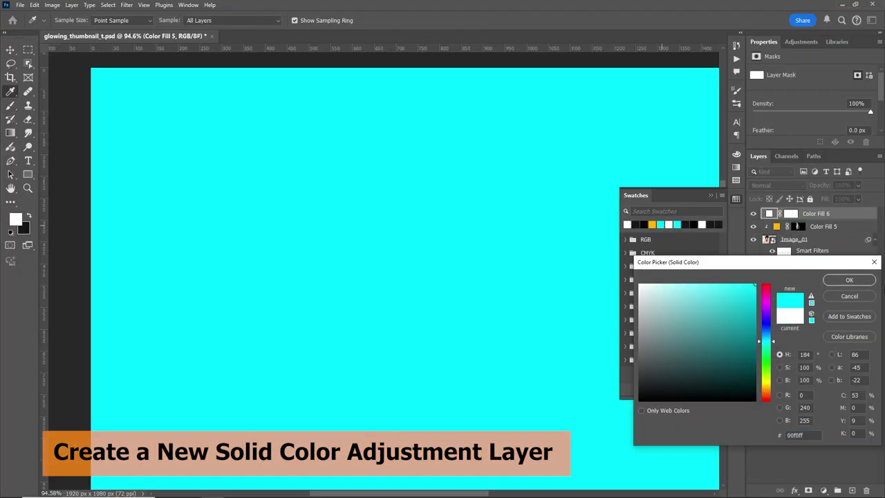
click(848, 280)
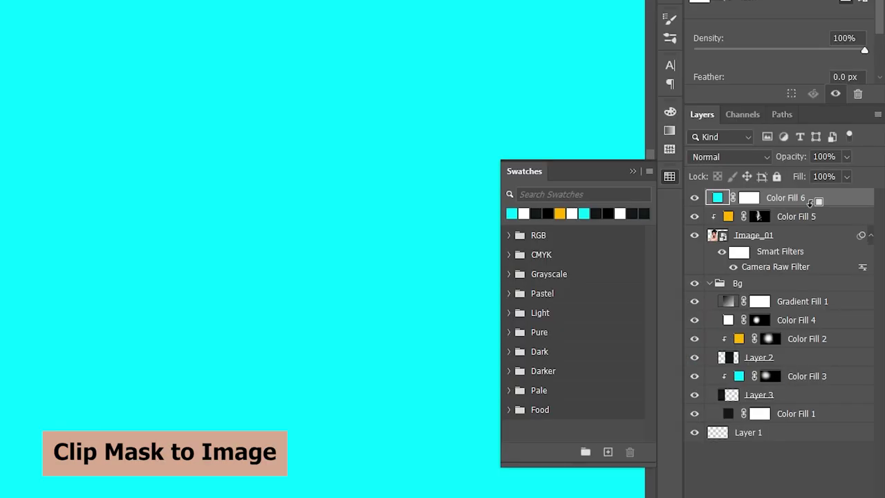
alt+click(811, 202)
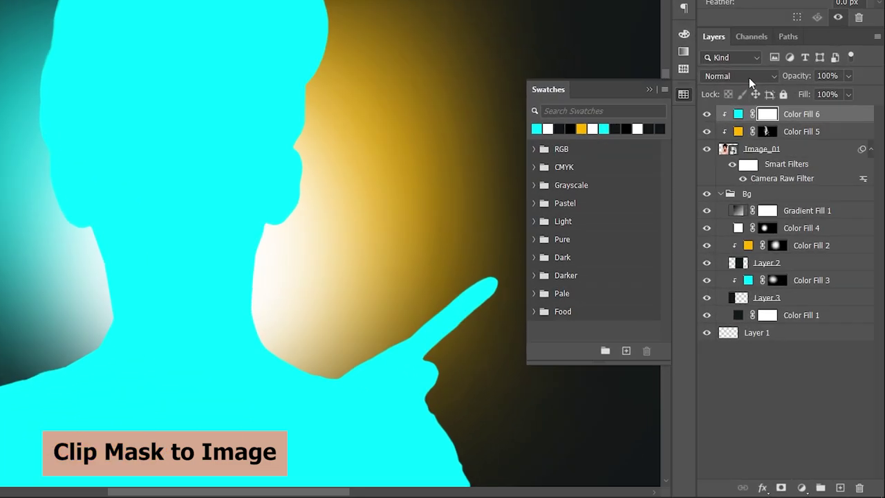
Step: Set Color Fill 6's blend mode to Color and check its colour in the Color Picker
click(746, 157)
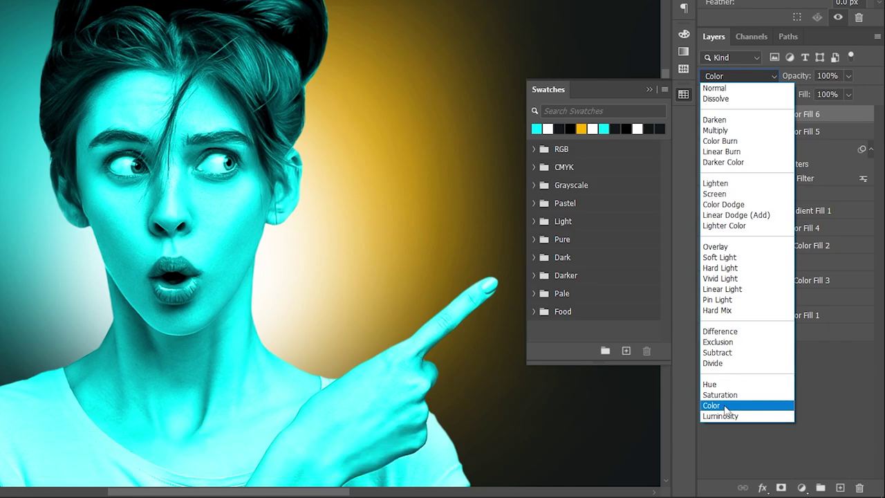
click(725, 406)
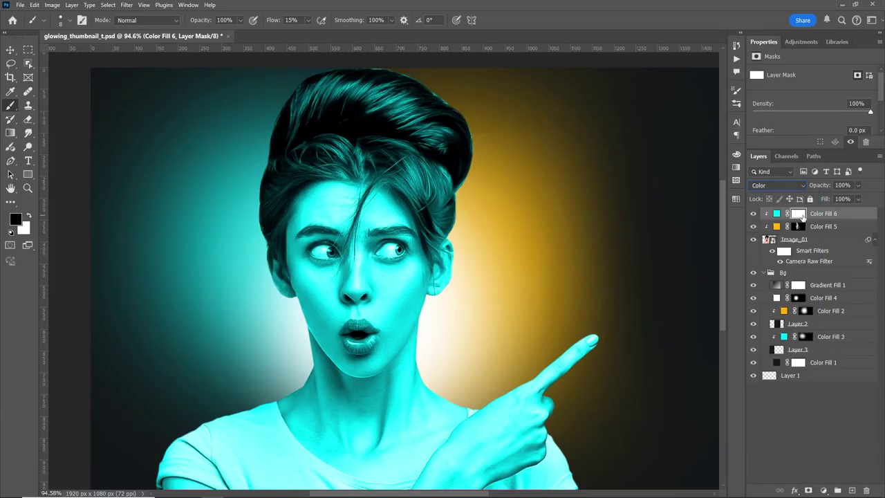
double_click(777, 214)
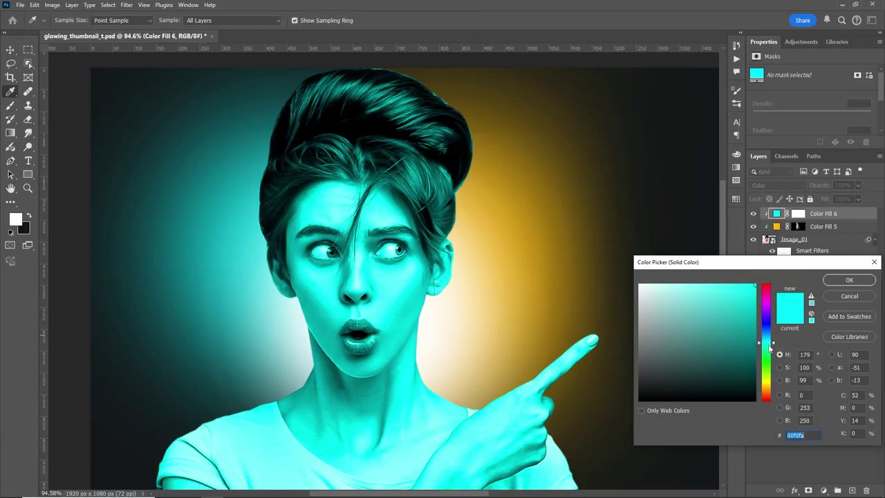
click(849, 279)
Step: Invert Color Fill 6's mask to hide the cyan tint, with brush opacity at 25%
click(798, 215)
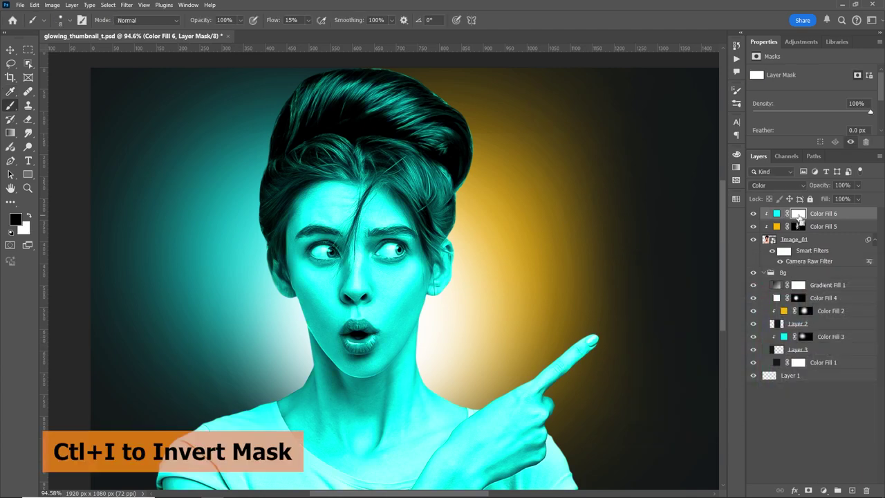
key(ctrl+i)
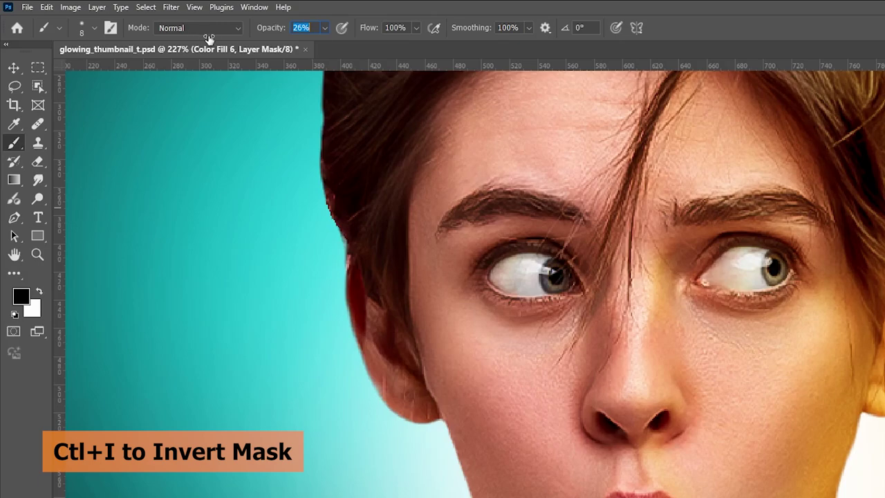
drag(272, 21, 270, 22)
drag(395, 193, 371, 322)
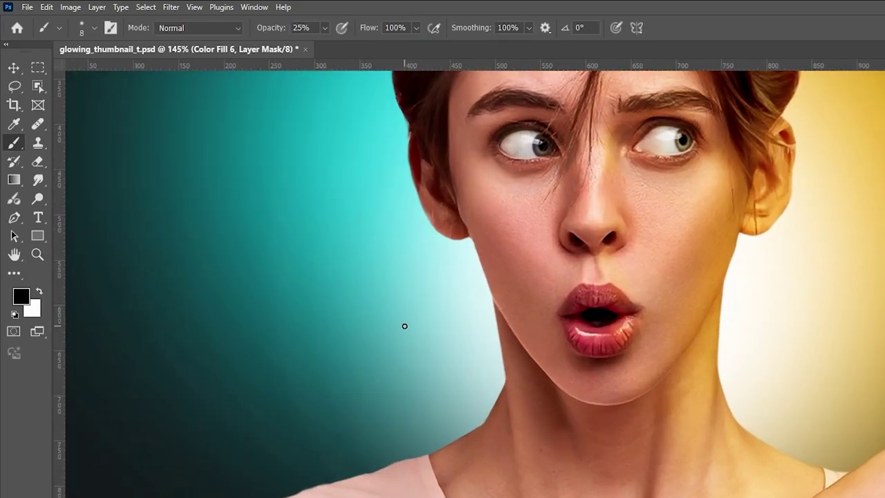
Step: Paint white at size 90 on the mask to bring soft cyan back along the shoulder edge
key(x)
key(bracketright)
key(bracketright)
key(bracketright)
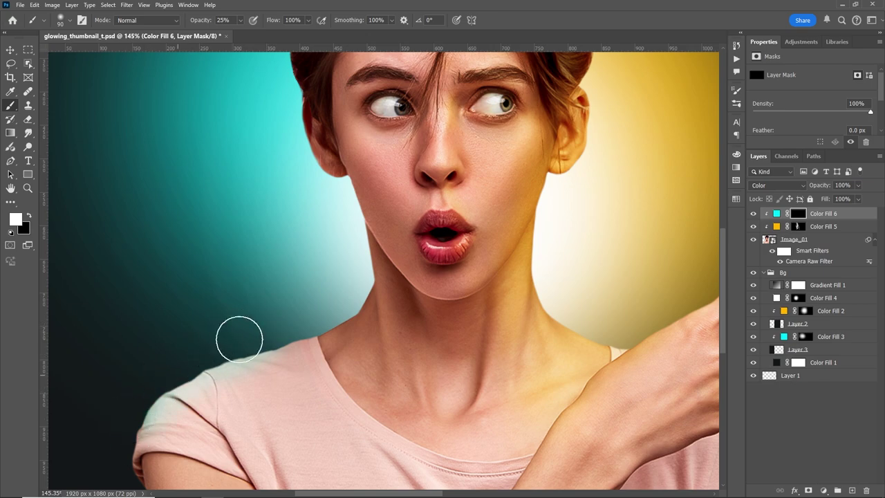
mouse_move(239, 339)
mouse_down()
mouse_move(263, 344)
mouse_move(328, 311)
mouse_move(324, 247)
mouse_move(367, 302)
mouse_move(290, 369)
mouse_move(345, 278)
mouse_move(353, 300)
mouse_move(158, 415)
mouse_move(274, 330)
mouse_move(346, 299)
mouse_move(412, 293)
mouse_up()
key(bracketleft)
key(bracketleft)
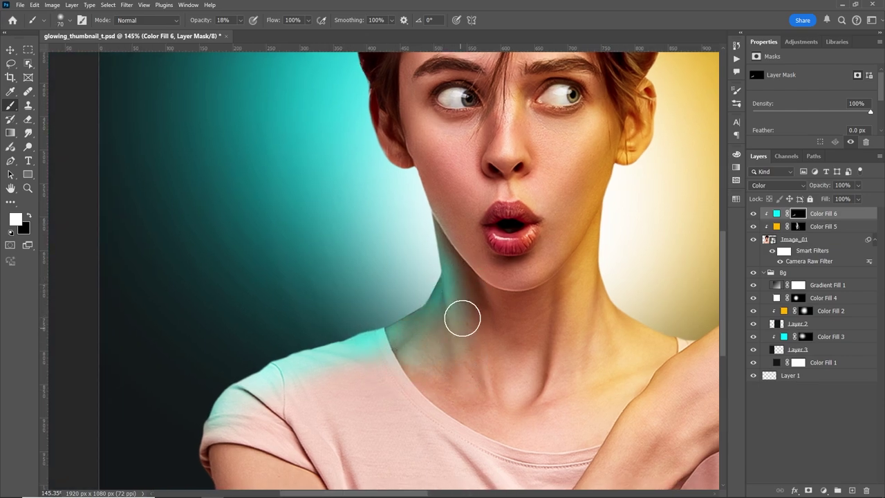
key(bracketleft)
key(bracketleft)
Step: Navigate over the face, neck and hand, resizing the brush down to 40
scroll(517, 319, up, 4)
scroll(484, 277, up, 1)
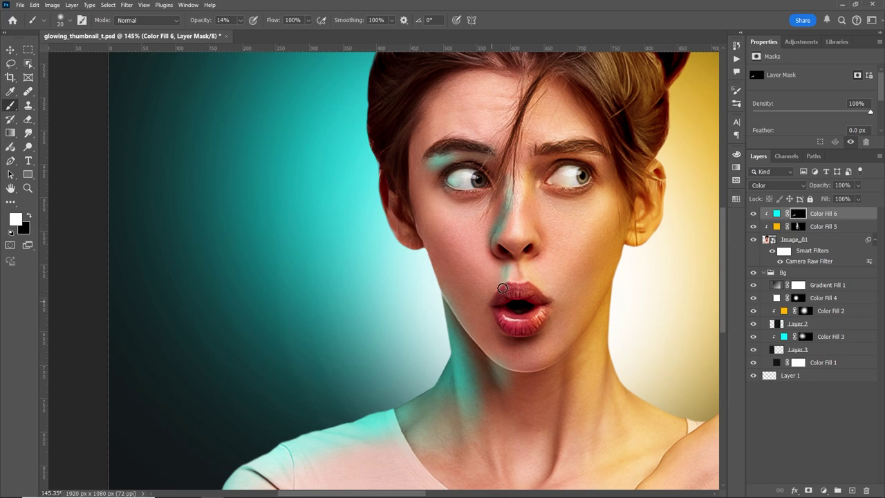
scroll(512, 228, up, 3)
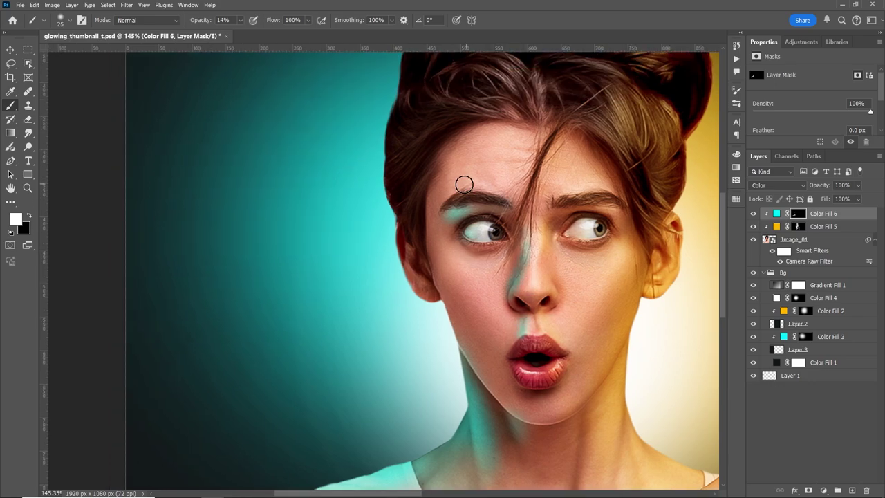
key(bracketright)
key(bracketright)
key(bracketright)
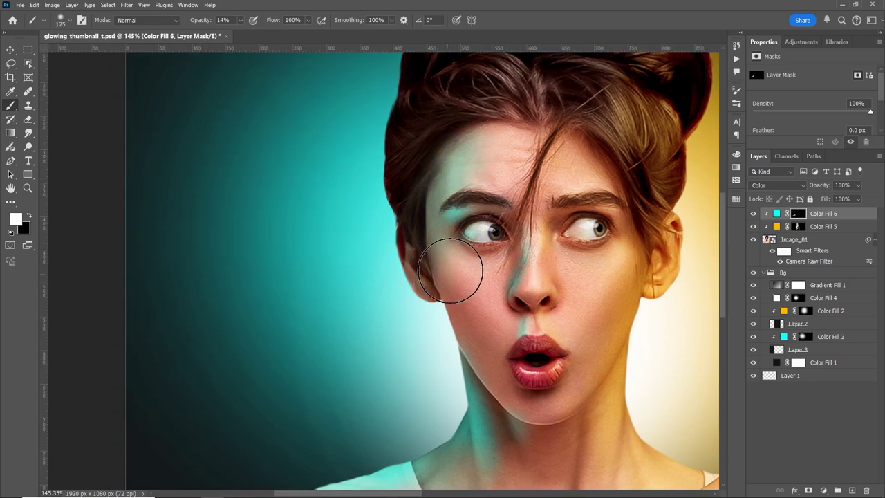
drag(429, 286, 437, 190)
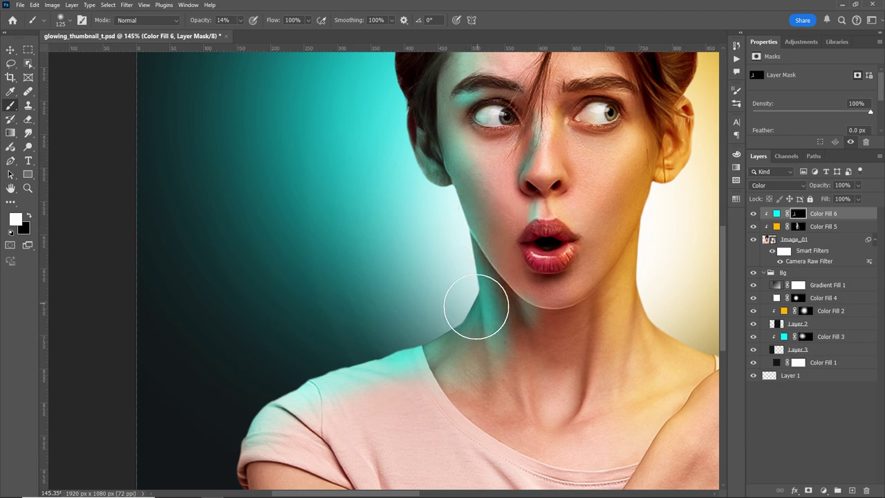
scroll(363, 258, down, 5)
scroll(395, 228, up, 3)
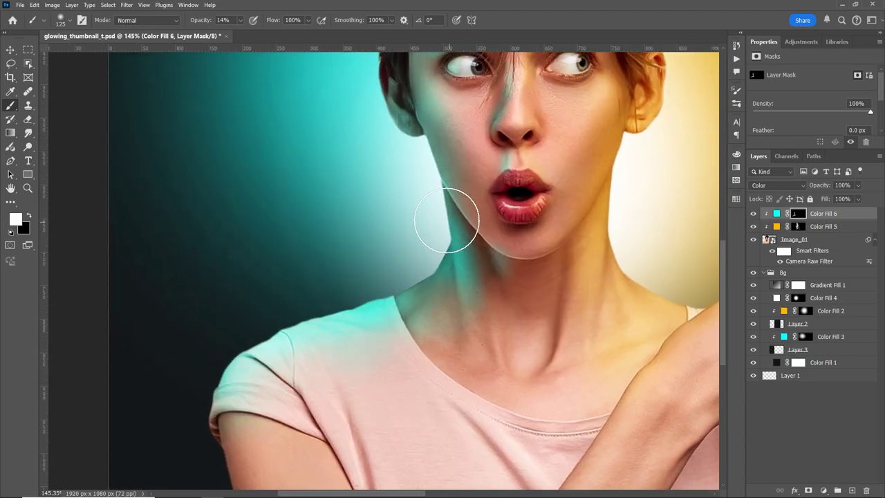
scroll(460, 235, up, 3)
scroll(405, 241, up, 3)
scroll(376, 250, up, 2)
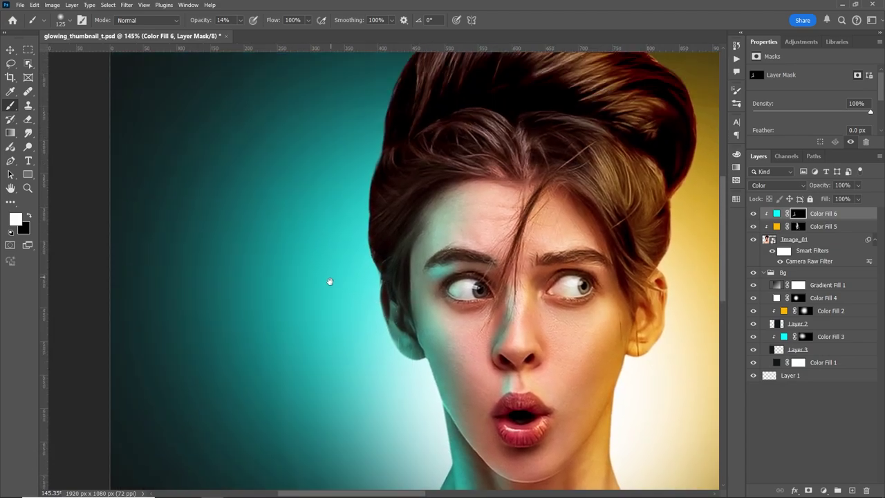
scroll(330, 282, up, 1)
scroll(411, 121, up, 3)
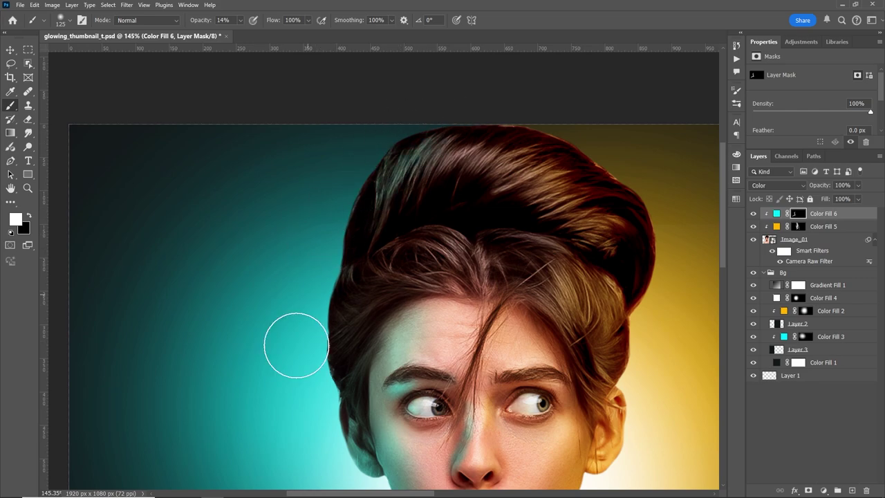
scroll(305, 339, down, 4)
scroll(399, 195, down, 2)
scroll(355, 227, down, 1)
scroll(381, 300, down, 2)
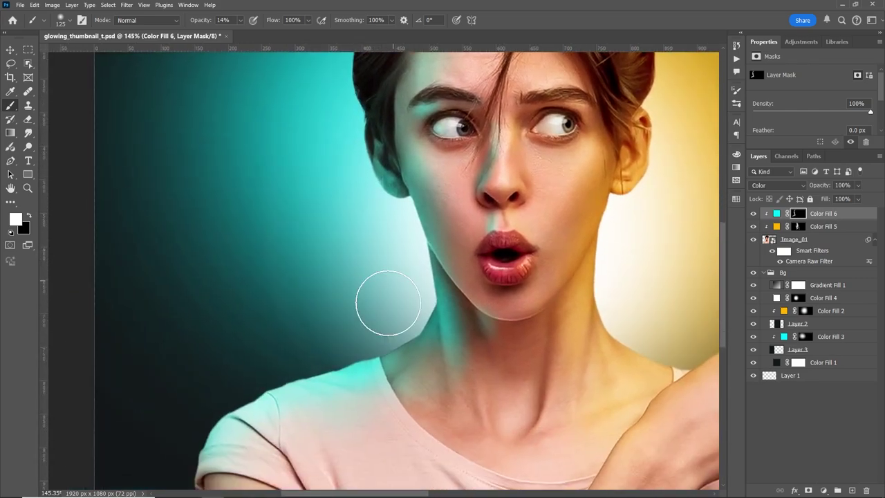
scroll(356, 308, down, 2)
scroll(305, 279, up, 2)
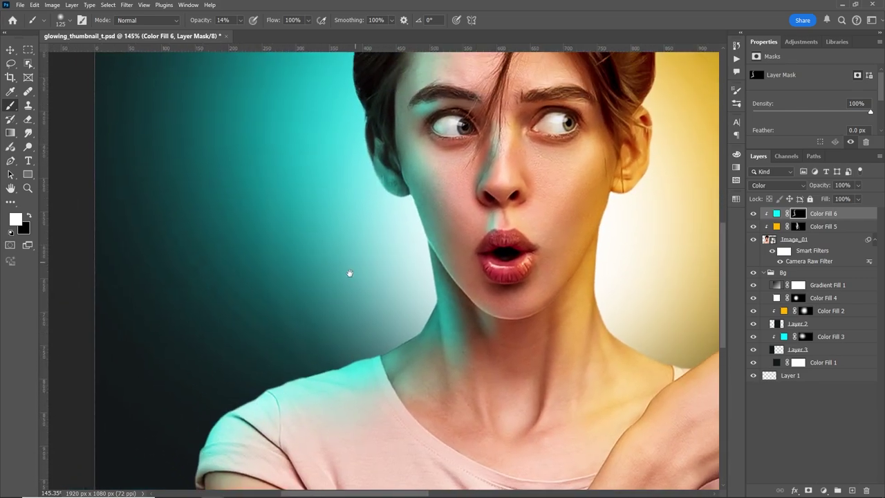
scroll(359, 277, up, 1)
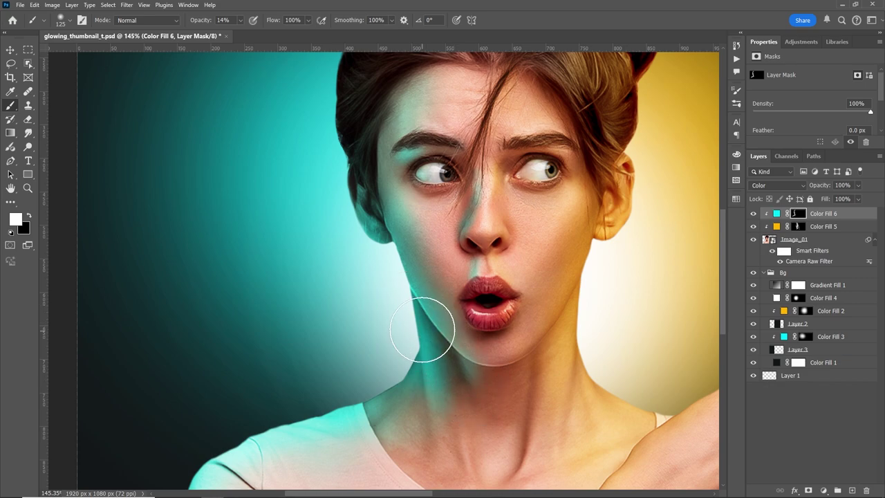
scroll(422, 401, down, 1)
key(bracketleft)
key(bracketleft)
key(bracketleft)
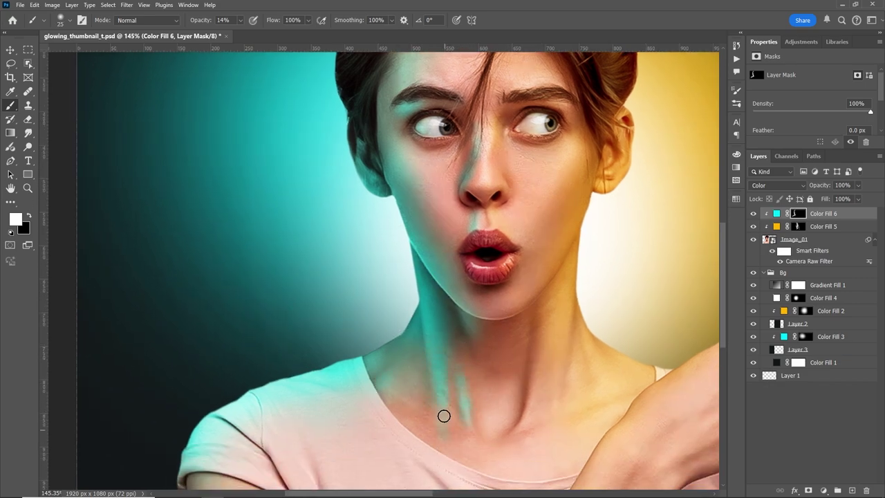
scroll(402, 266, up, 1)
scroll(387, 270, up, 1)
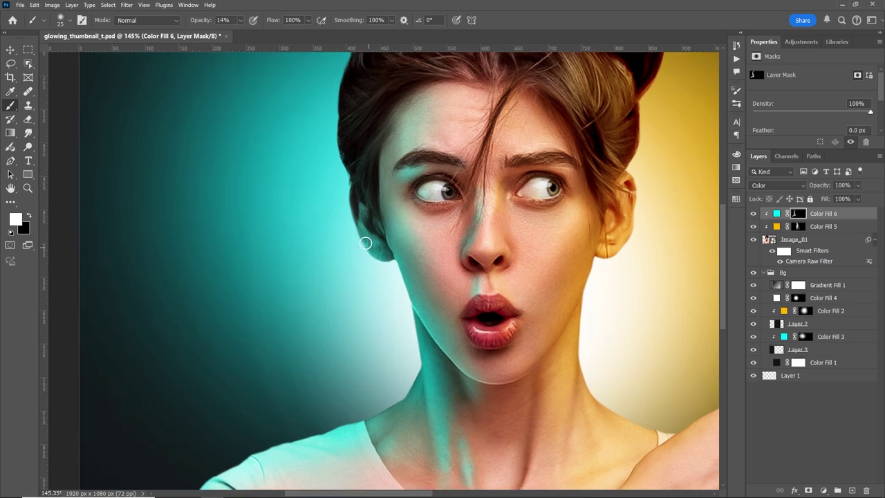
scroll(363, 242, up, 1)
scroll(339, 217, up, 1)
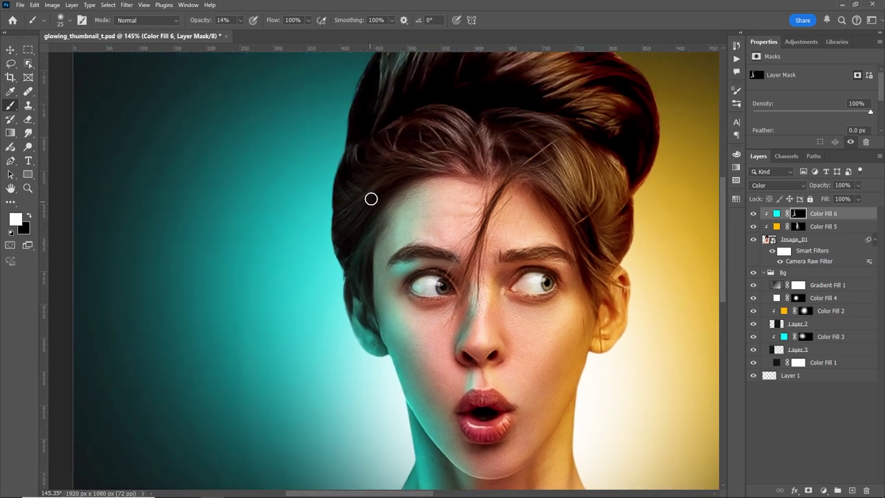
scroll(352, 182, up, 2)
drag(379, 220, 371, 242)
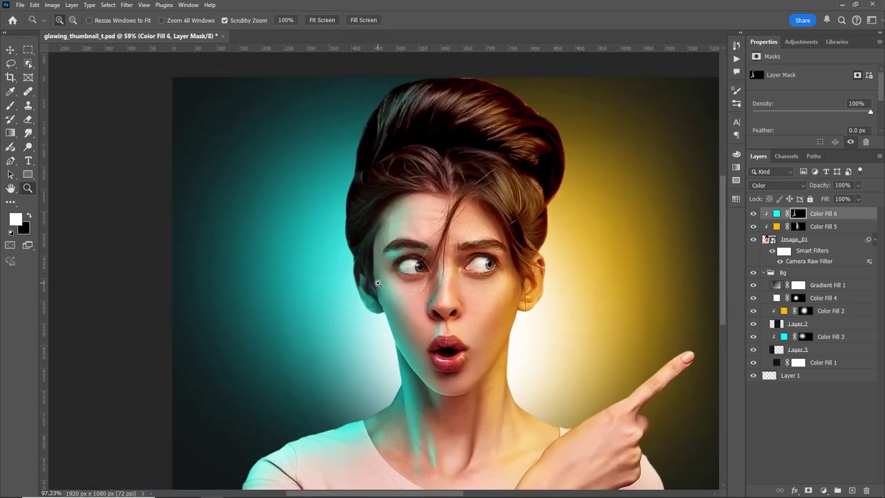
Step: Faintly paint the cyan tint onto the forehead with a 9% opacity brush
scroll(373, 359, down, 2)
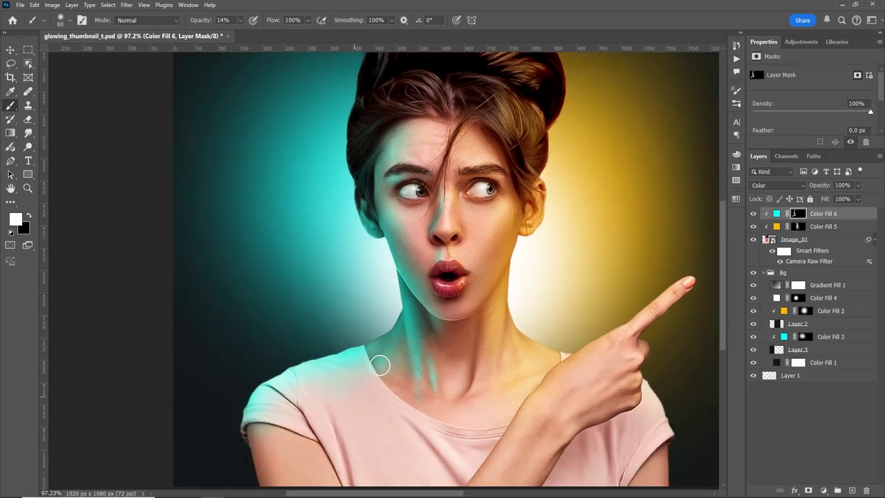
key(bracketright)
key(bracketright)
key(bracketright)
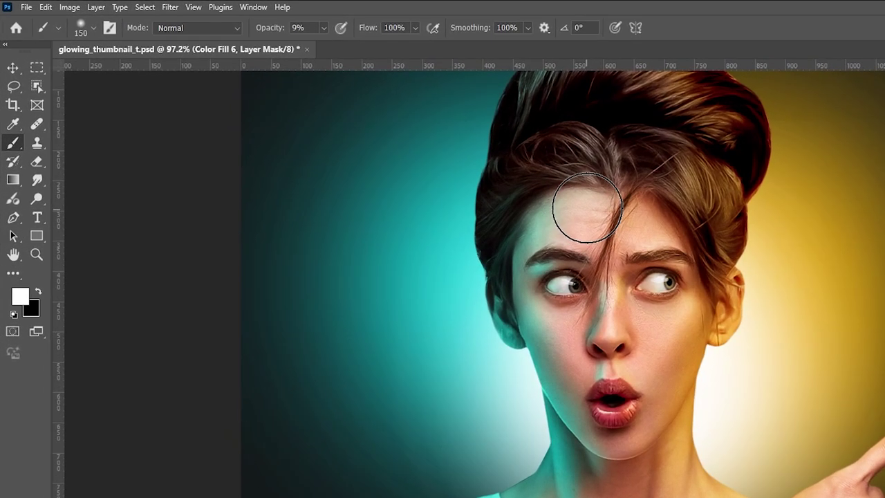
key(x)
drag(582, 208, 537, 178)
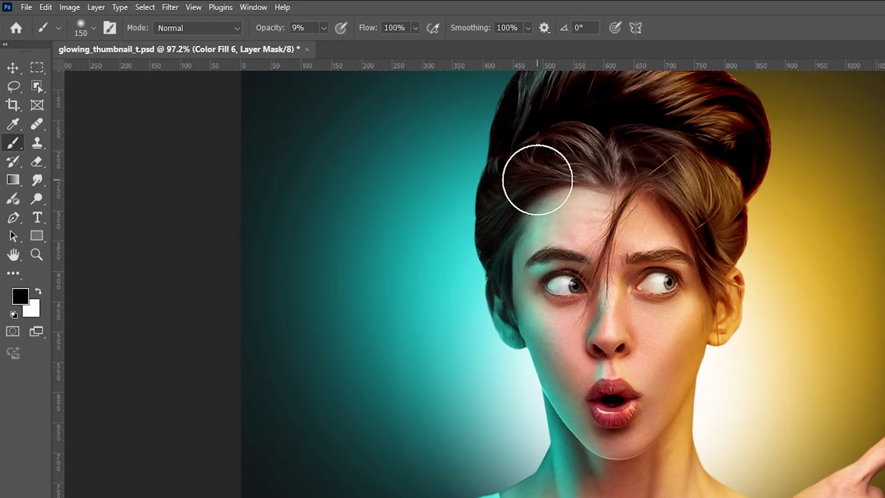
drag(589, 204, 595, 199)
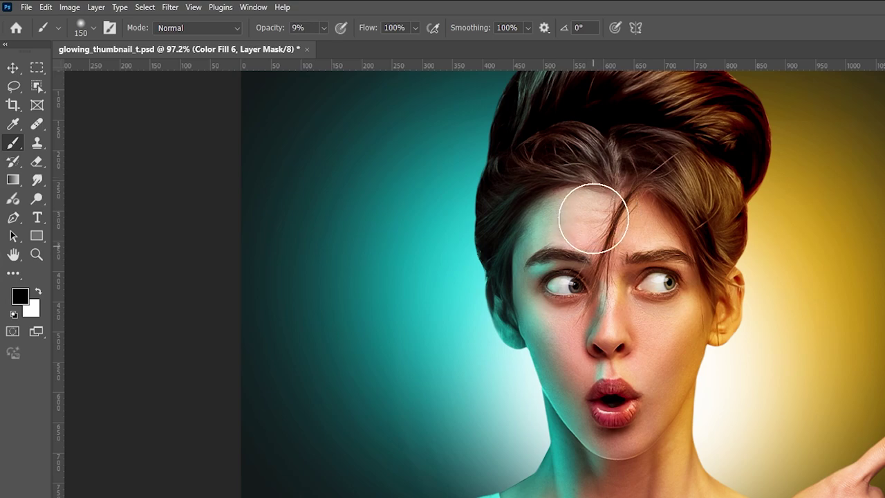
Step: Zoom the face to 152% and set the brush to 6% opacity, size 90
key(x)
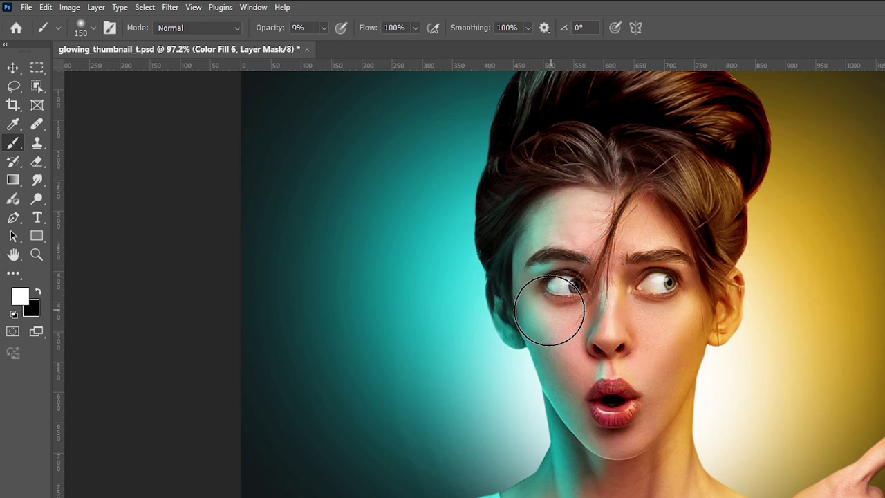
key(x)
key(z)
drag(584, 294, 609, 293)
key(b)
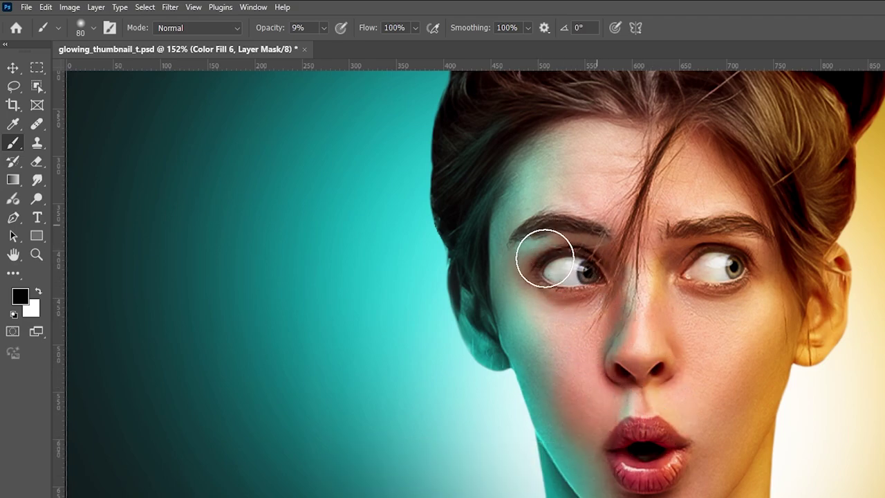
key(bracketleft)
key(bracketleft)
key(bracketleft)
key(bracketleft)
key(bracketleft)
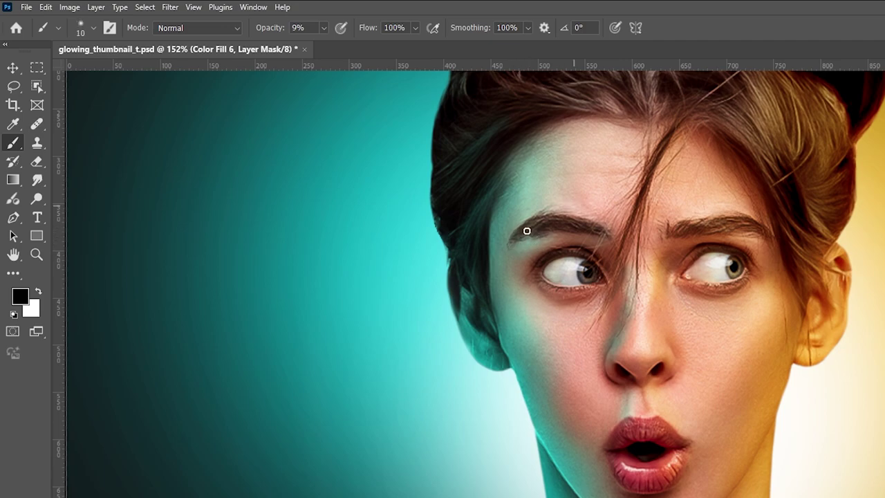
key(0)
key(6)
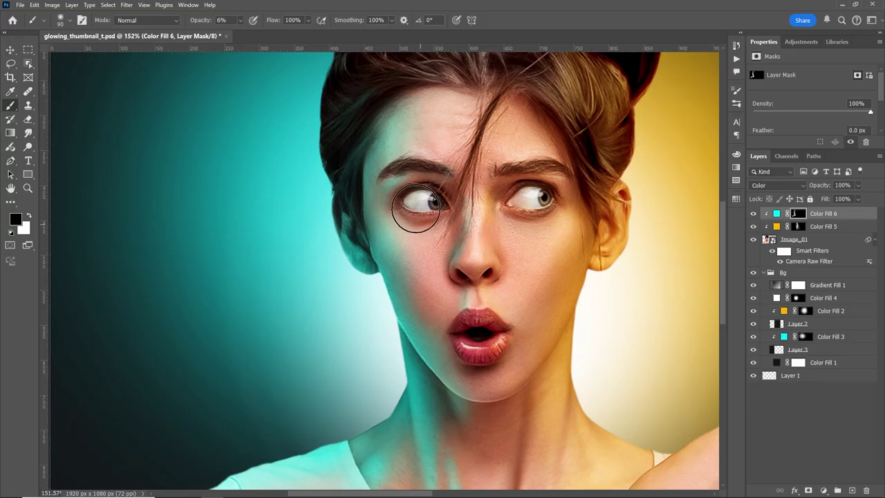
key(bracketright)
key(bracketright)
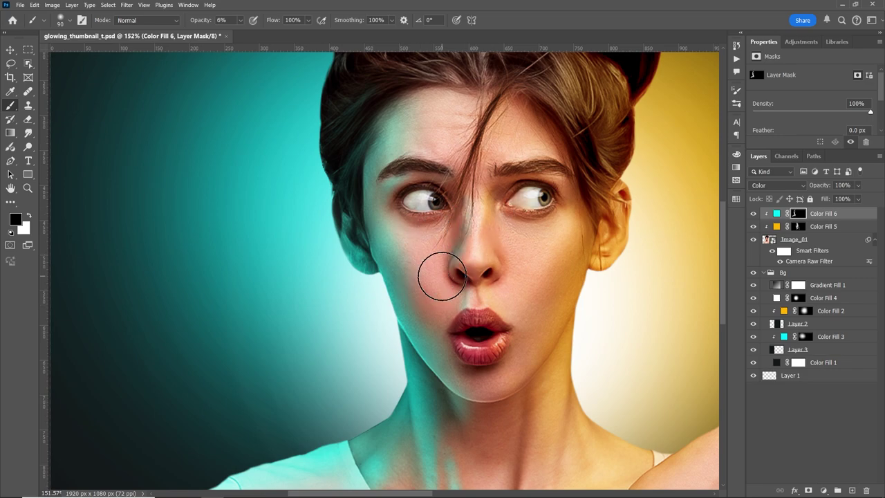
Step: Paint black on the mask to remove the cyan tint from the neck and collar
scroll(488, 336, down, 3)
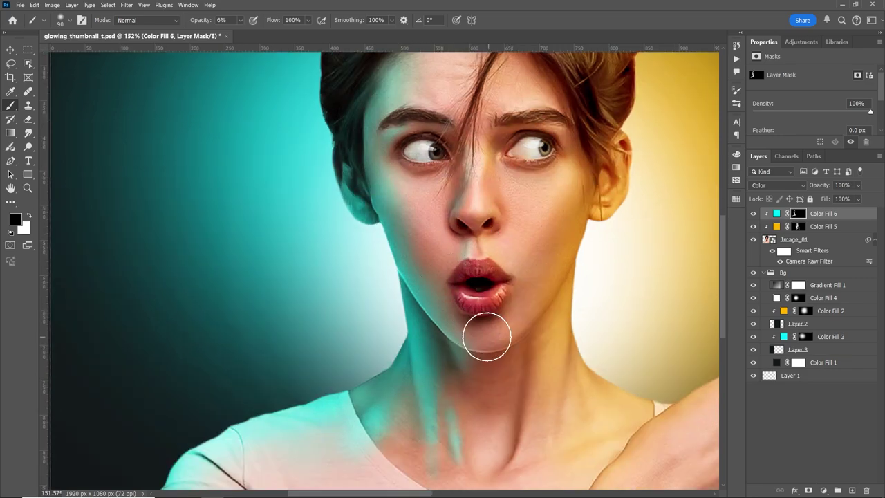
scroll(454, 191, up, 3)
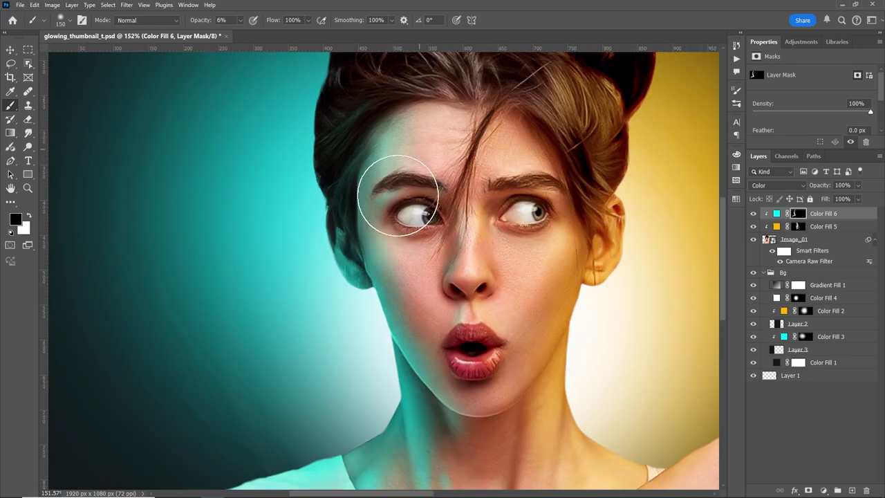
key(bracketright)
key(bracketright)
key(bracketright)
scroll(414, 227, down, 6)
scroll(413, 227, up, 3)
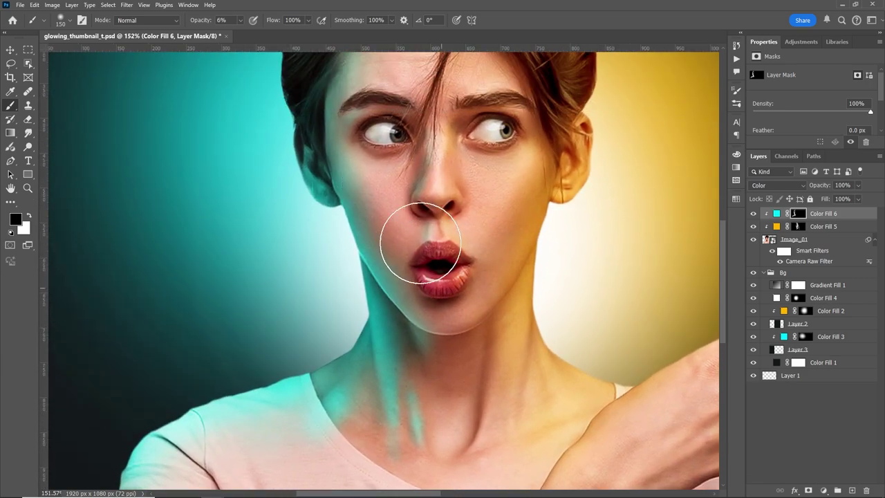
scroll(438, 257, down, 3)
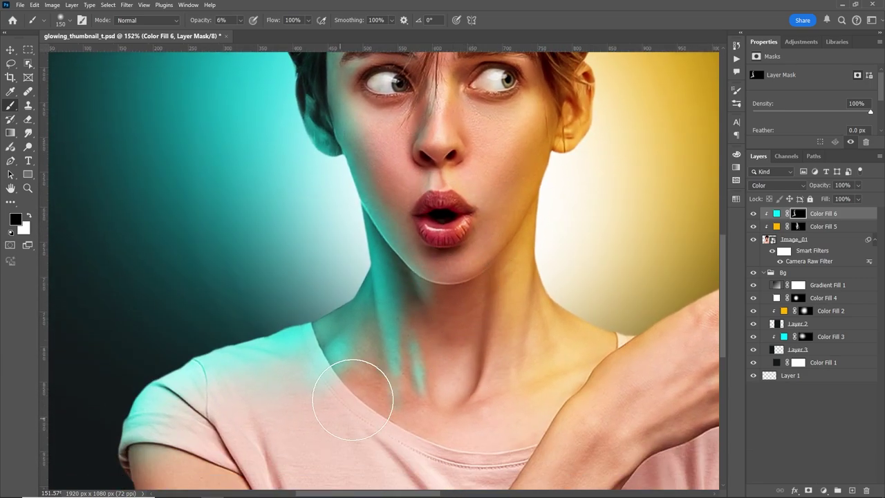
scroll(346, 380, down, 3)
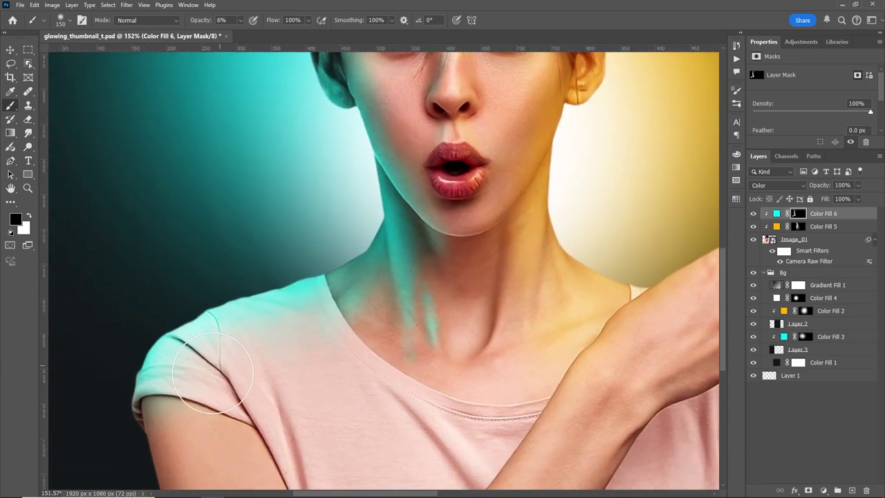
drag(373, 325, 355, 277)
key(bracketleft)
key(bracketleft)
key(bracketleft)
key(bracketleft)
key(bracketleft)
key(bracketleft)
Step: Review the whole image and set the brush size to 125
scroll(454, 221, up, 5)
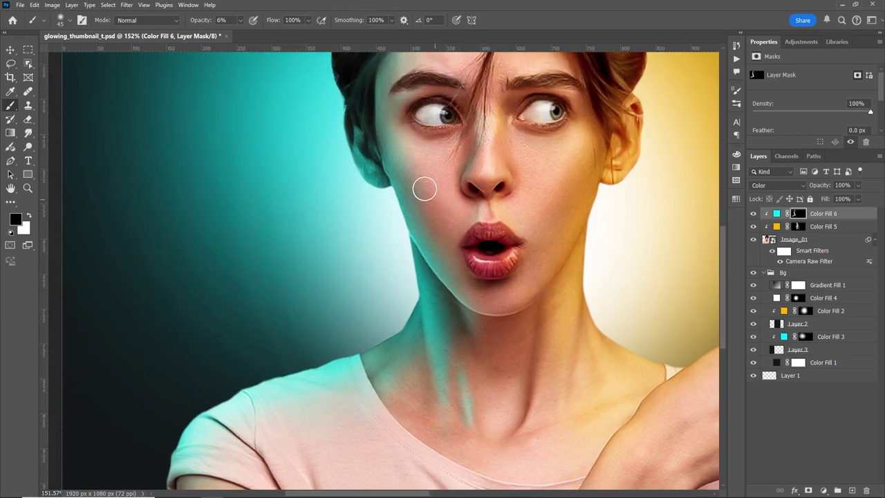
scroll(449, 242, up, 2)
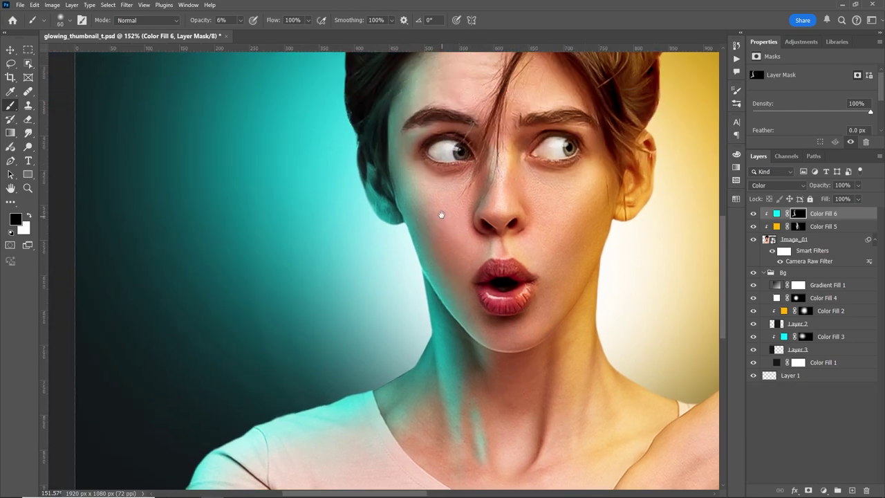
scroll(441, 214, up, 2)
scroll(450, 191, up, 3)
scroll(379, 292, up, 5)
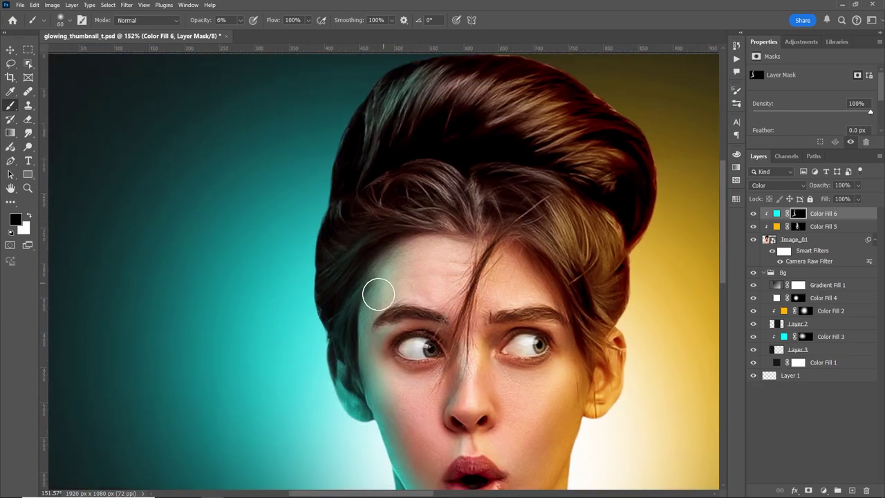
scroll(475, 270, down, 4)
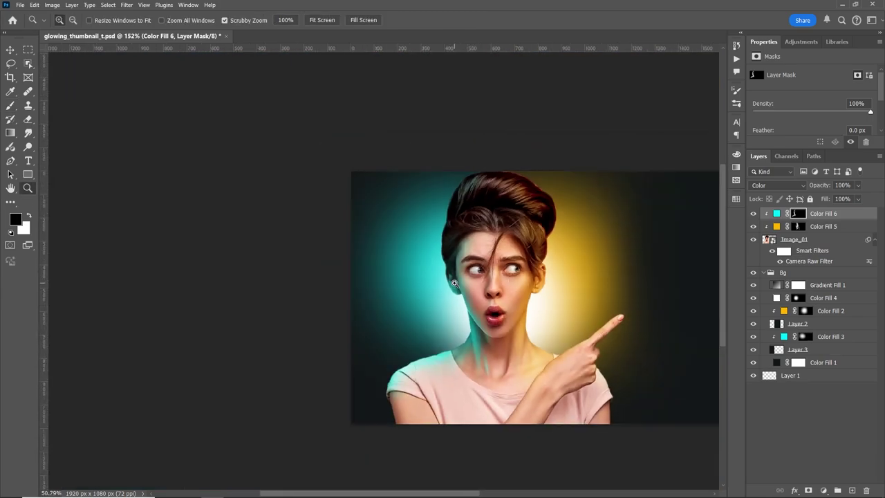
drag(460, 259, 505, 280)
key(bracketright)
key(bracketright)
key(bracketright)
key(bracketleft)
key(bracketleft)
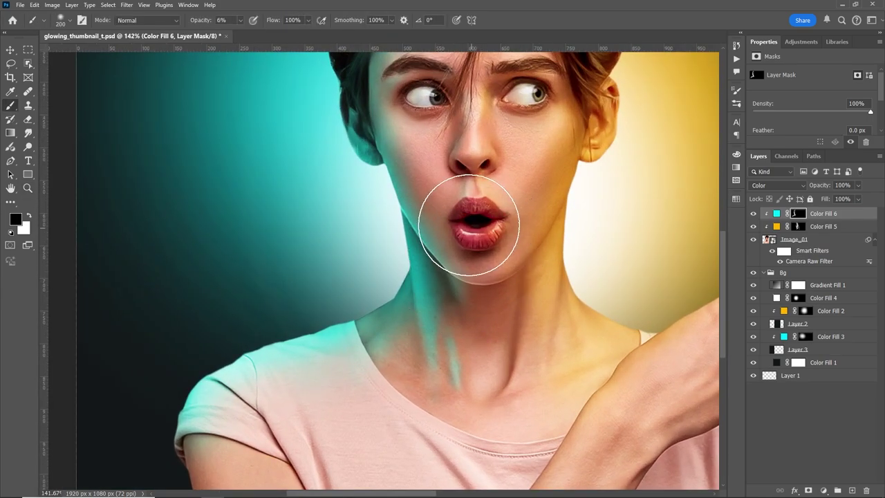
key(bracketleft)
key(bracketleft)
key(bracketleft)
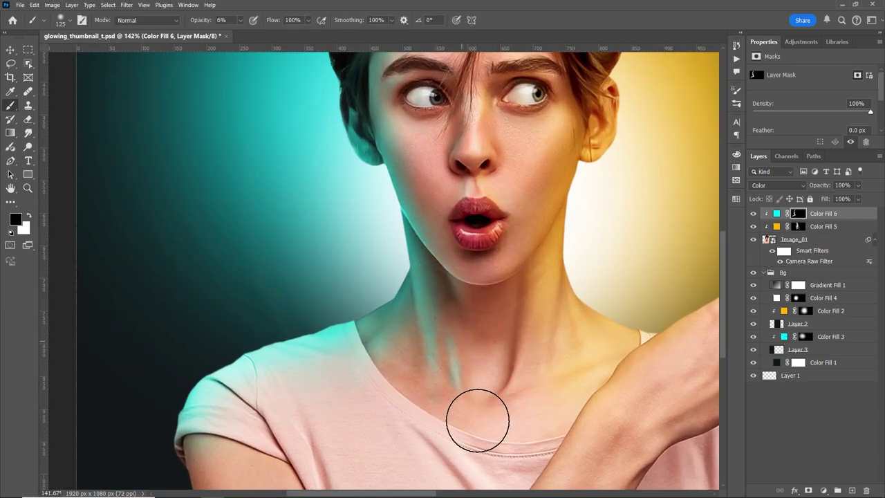
drag(524, 285, 749, 217)
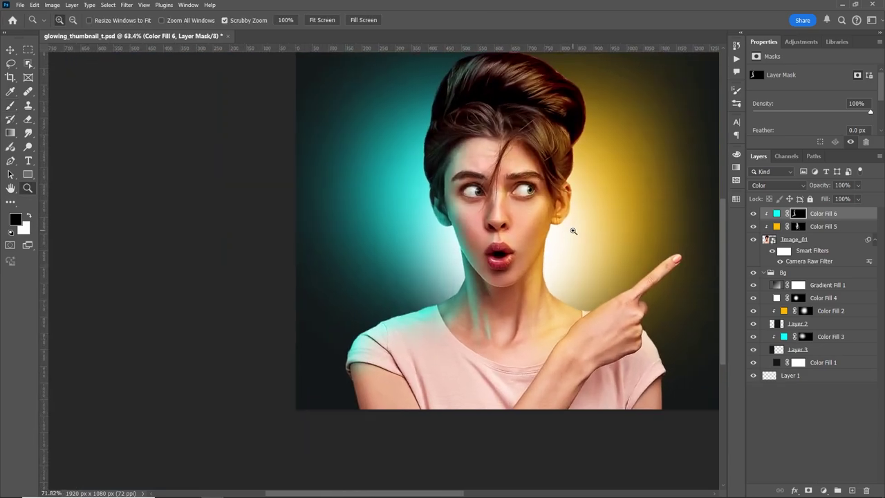
Step: Lower Color Fill 6 to 89% opacity, comparing it and Color Fill 5 on and off
click(753, 214)
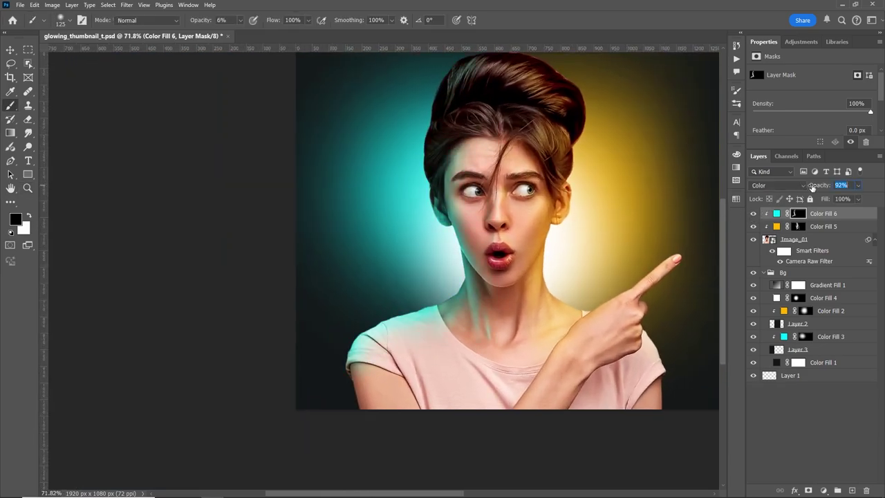
drag(810, 187, 812, 187)
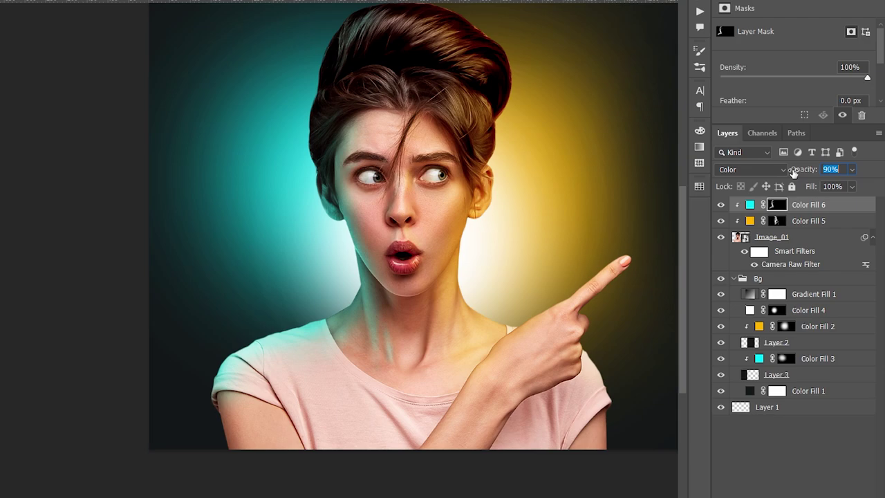
click(720, 205)
click(720, 221)
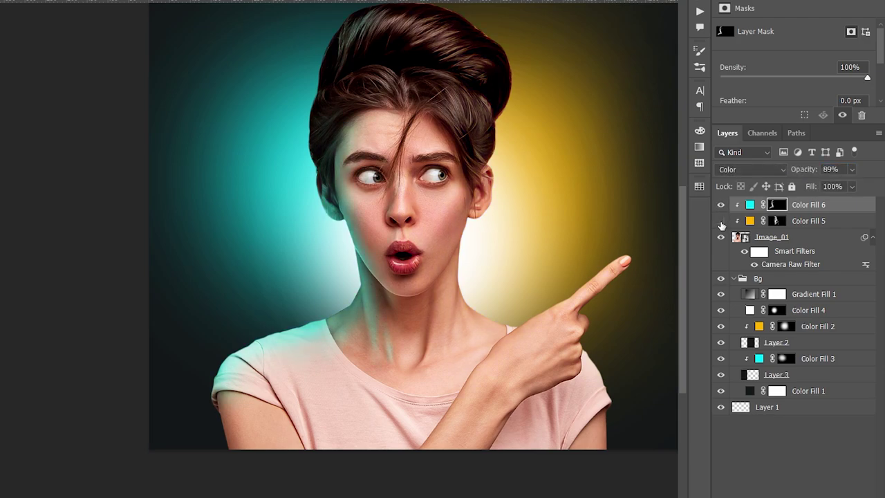
click(795, 223)
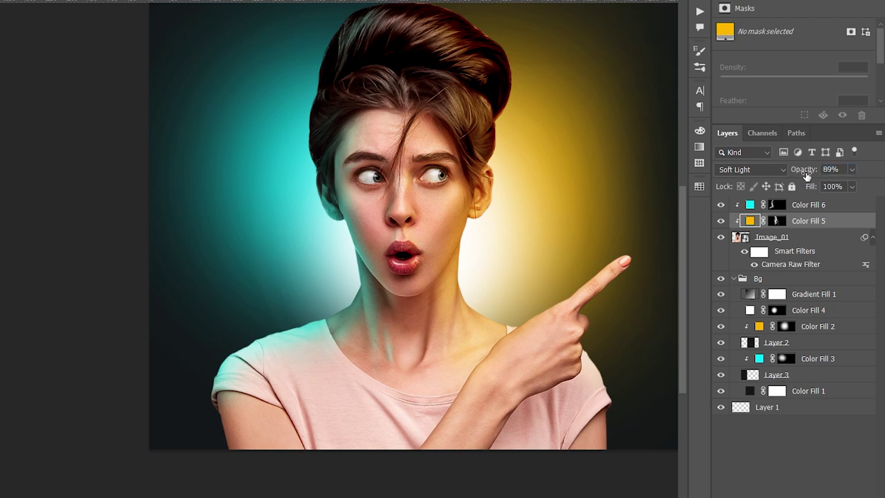
Step: Create a new layer group named 'Glow'
click(721, 220)
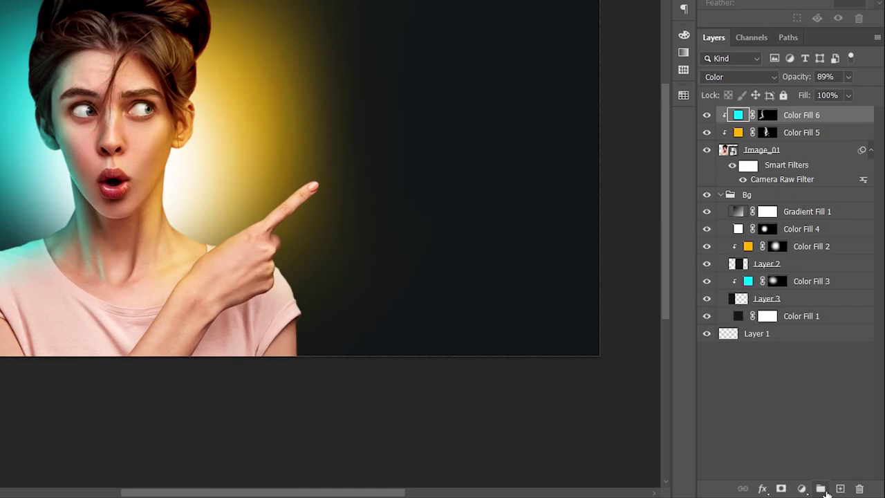
click(821, 488)
double_click(756, 114)
text(Glow)
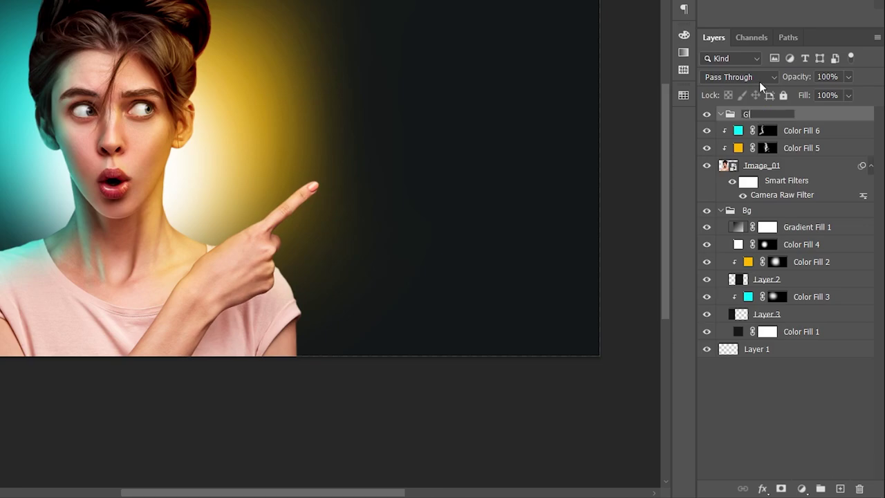
key(Return)
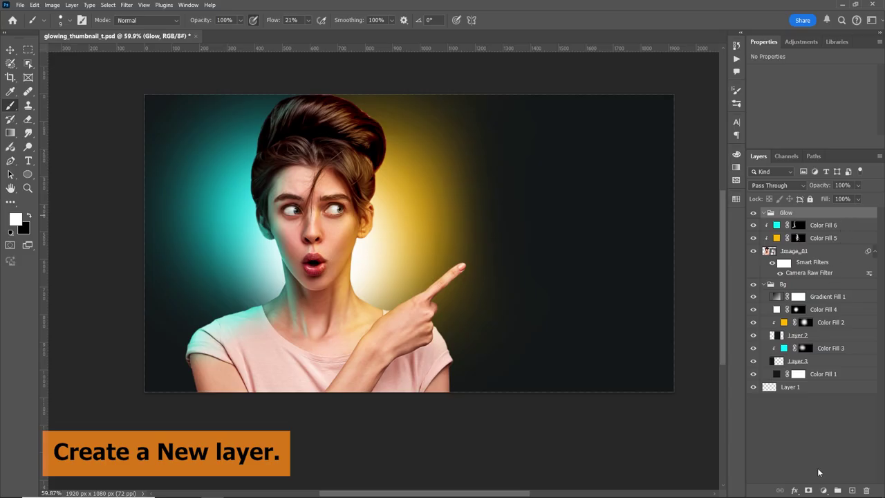
Step: Add Layer 4 inside Glow, fill it black and set it to Screen blending
click(852, 490)
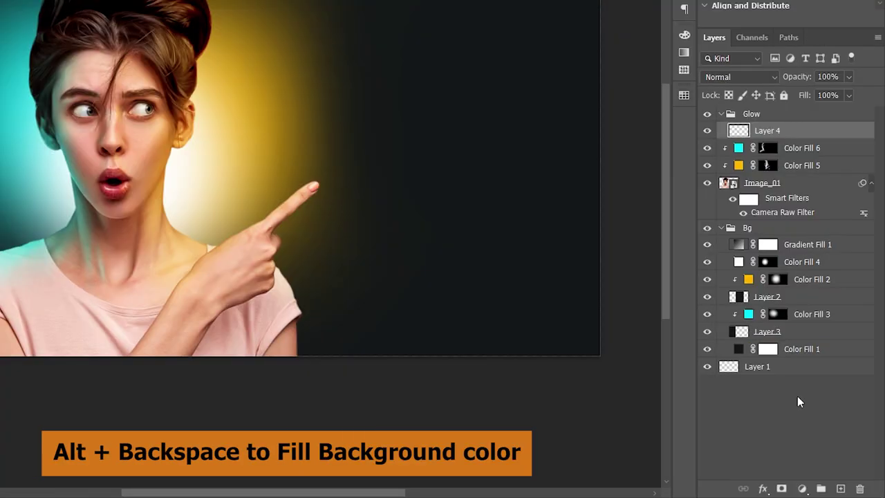
key(alt+BackSpace)
click(747, 78)
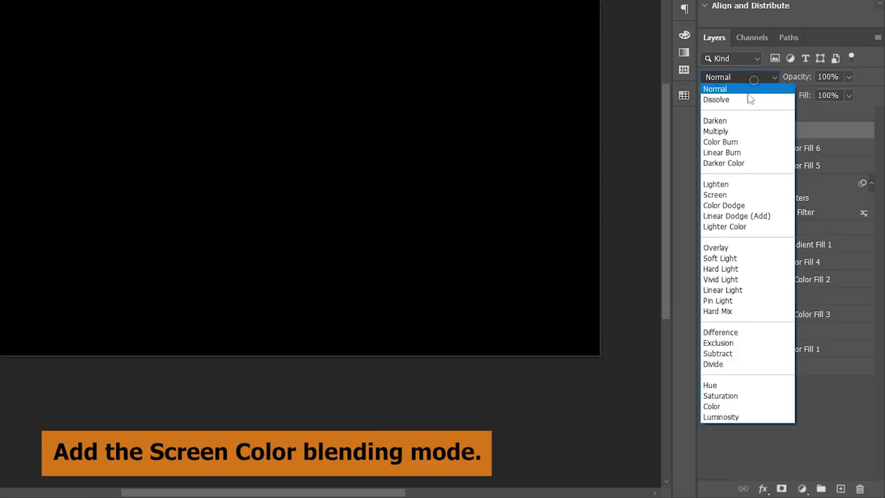
click(733, 196)
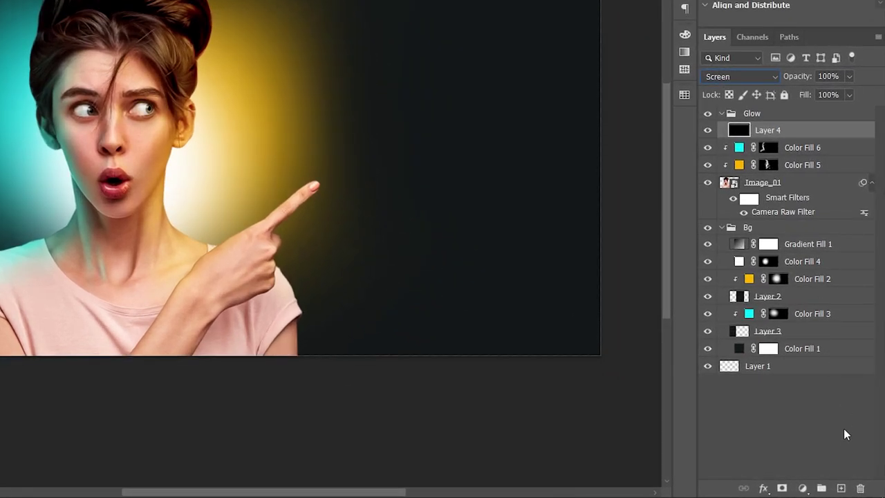
Step: Add a Gradient Map with the yellow highlight gradient, then hide it
click(802, 489)
click(820, 473)
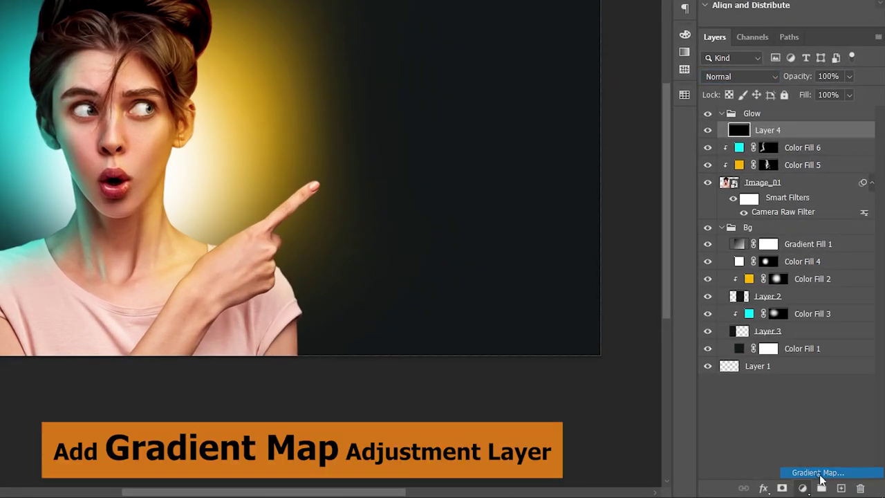
click(782, 102)
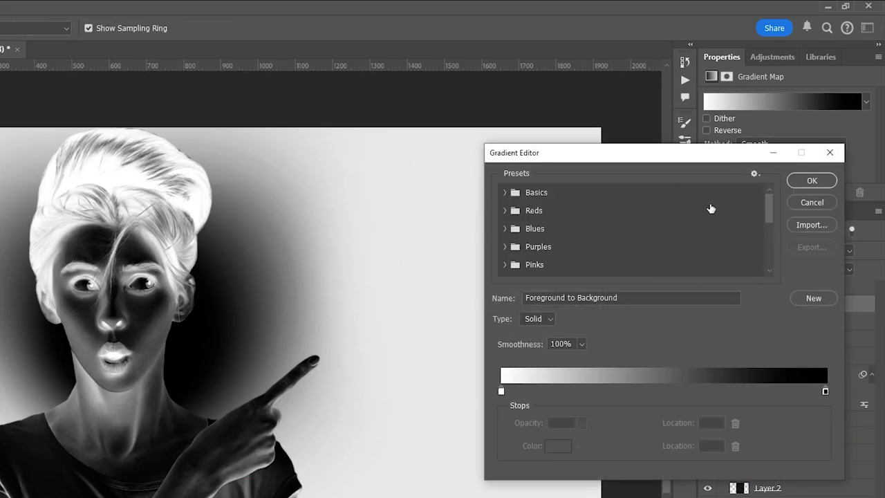
scroll(711, 208, down, 3)
scroll(769, 229, down, 3)
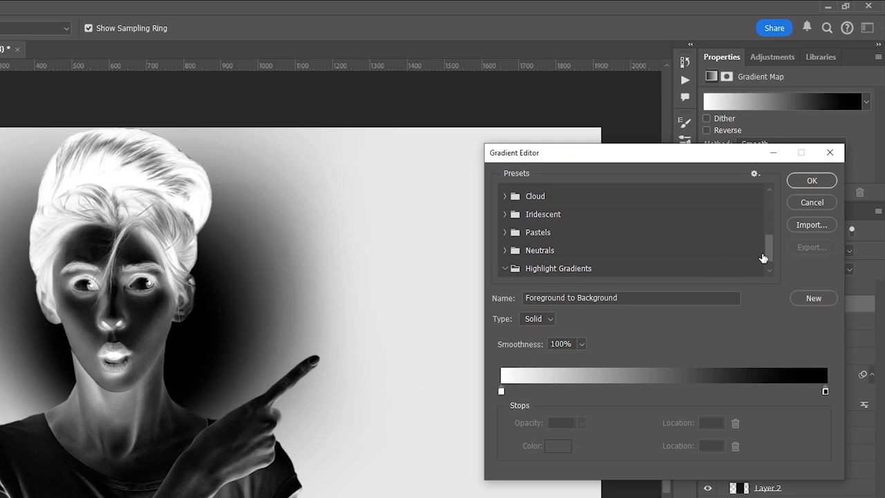
scroll(764, 257, down, 1)
scroll(769, 256, down, 1)
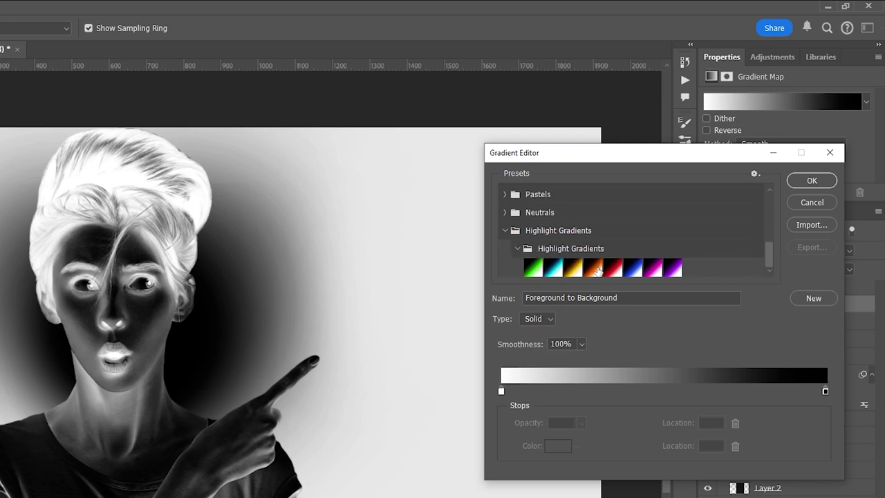
click(578, 272)
click(811, 180)
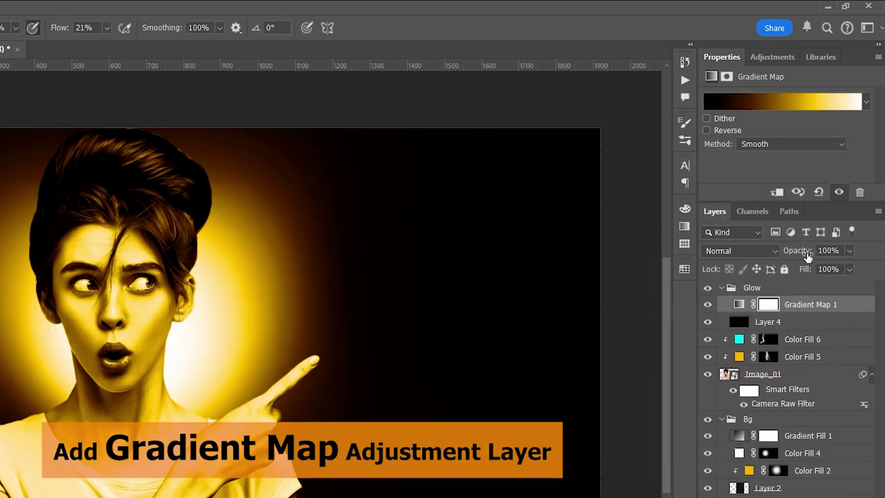
click(707, 304)
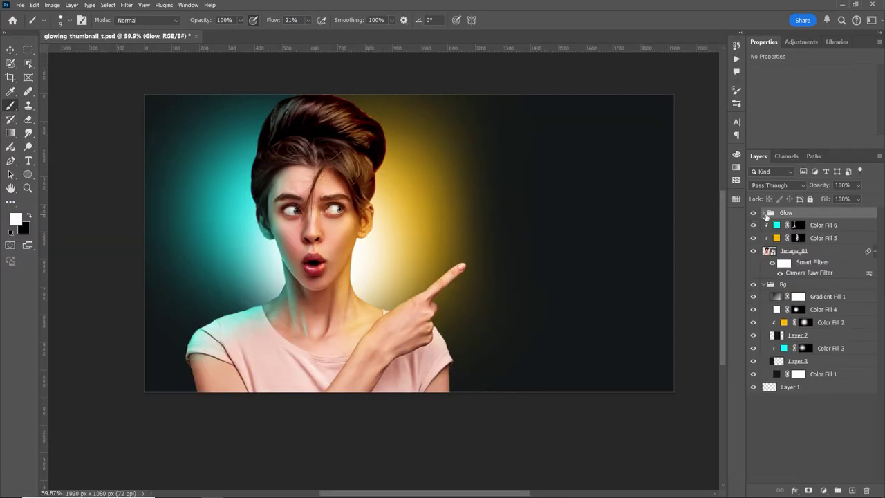
Step: On Layer 4, set up a round brush at 100% hardness and 16% flow
click(785, 238)
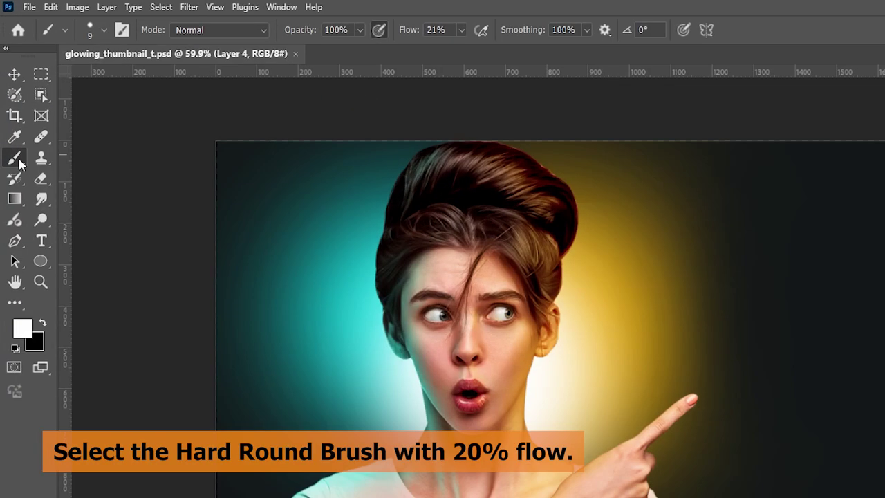
click(68, 19)
drag(104, 118, 203, 130)
click(393, 39)
drag(393, 39, 408, 34)
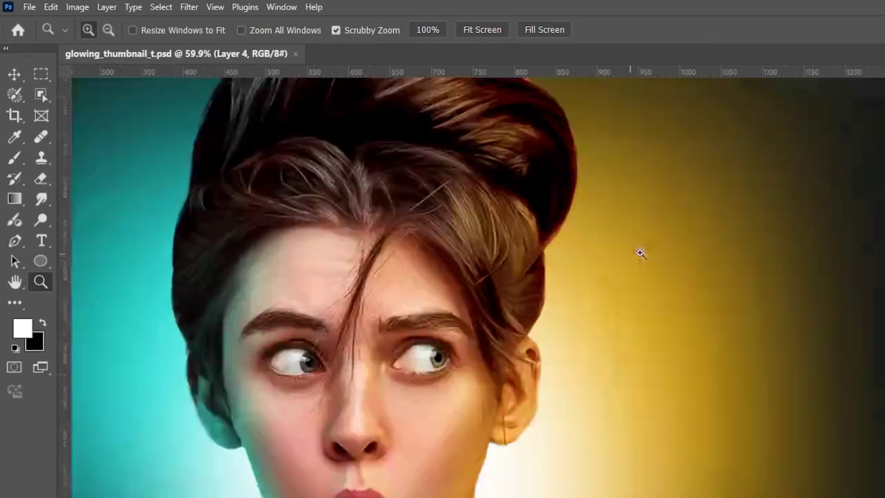
Step: Paint yellow rim light down the right hair edge toward the ear
drag(638, 253, 691, 253)
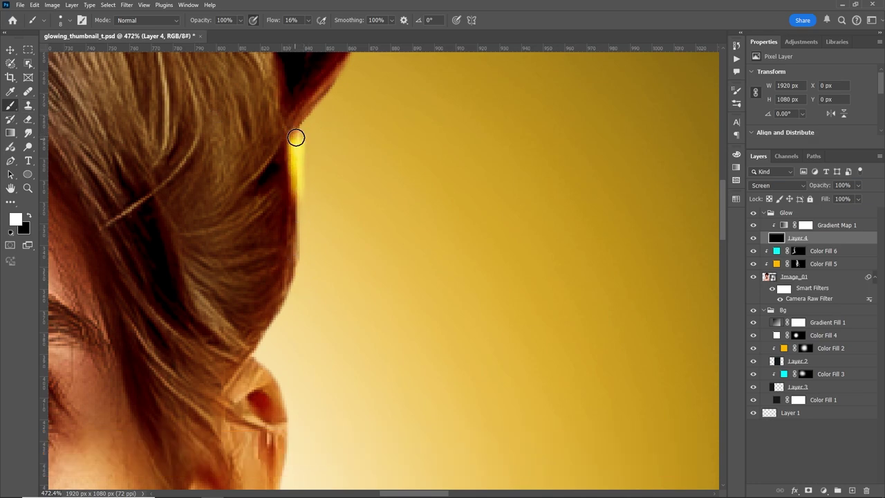
drag(296, 138, 285, 293)
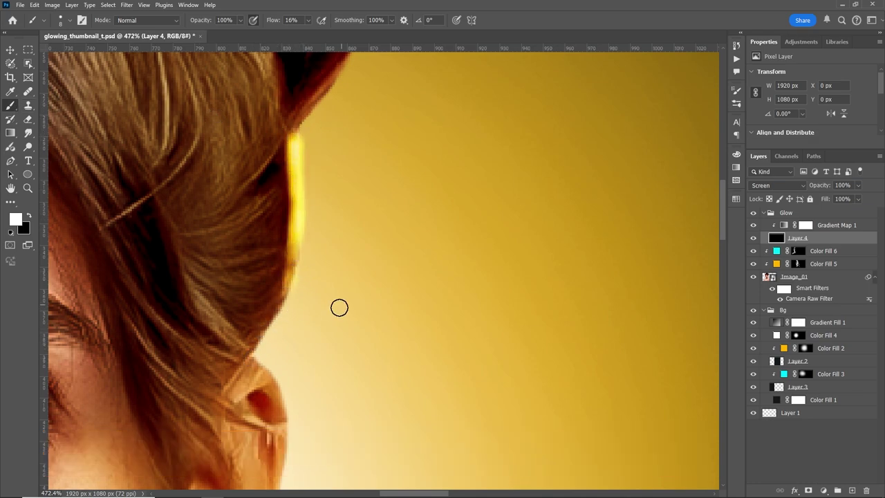
drag(339, 308, 401, 228)
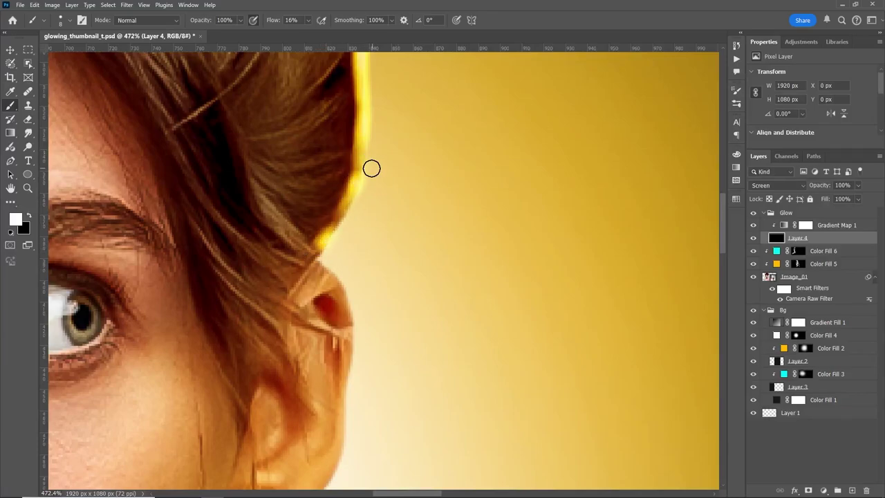
mouse_move(372, 151)
mouse_down()
mouse_move(332, 226)
mouse_move(334, 340)
mouse_up()
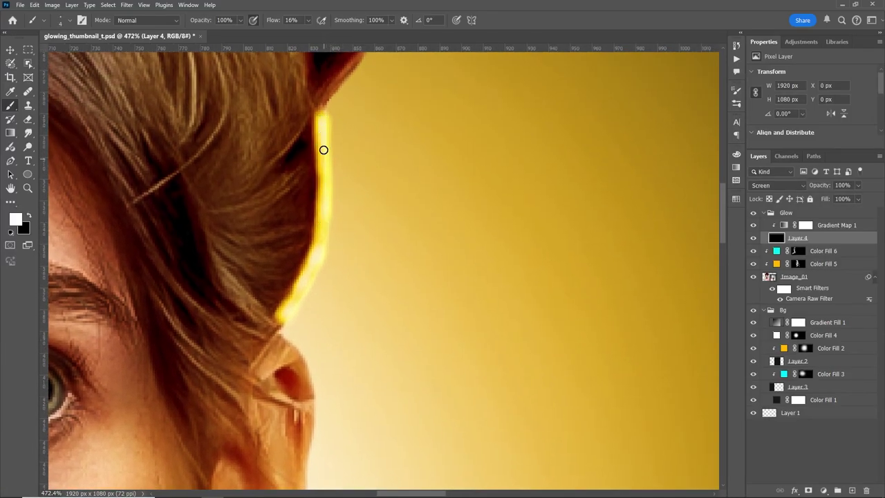
scroll(326, 166, down, 1)
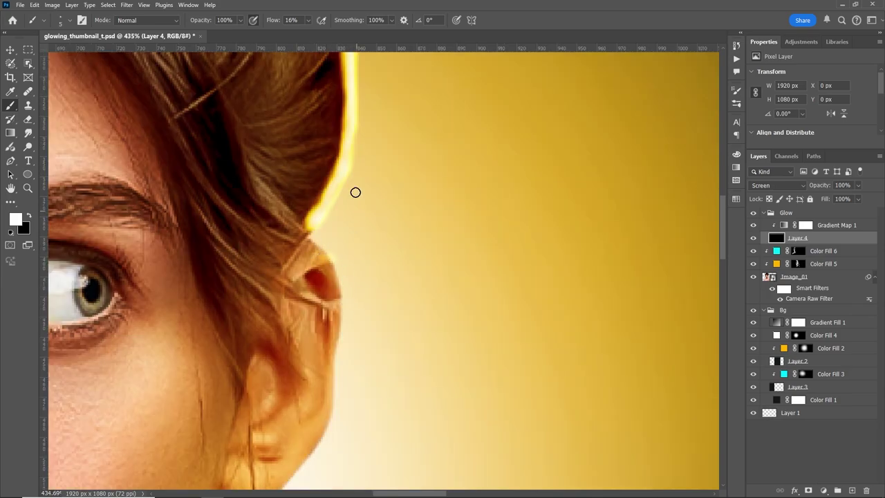
drag(335, 271, 366, 197)
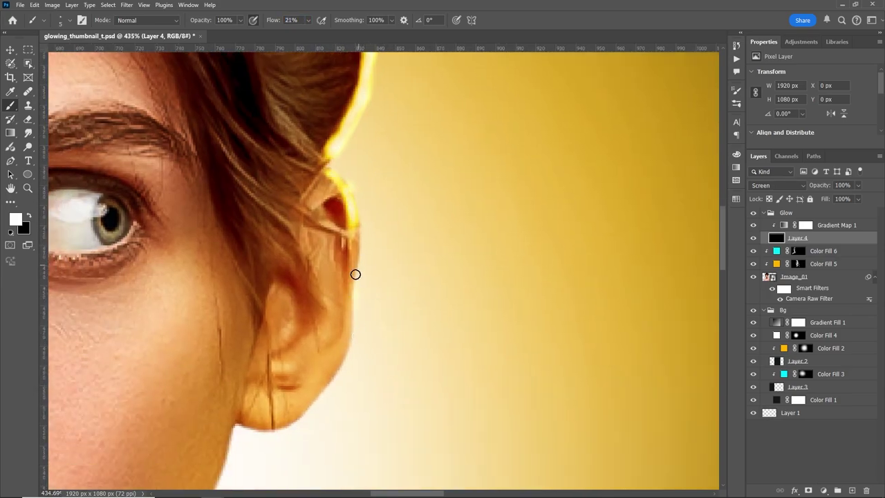
scroll(365, 201, down, 3)
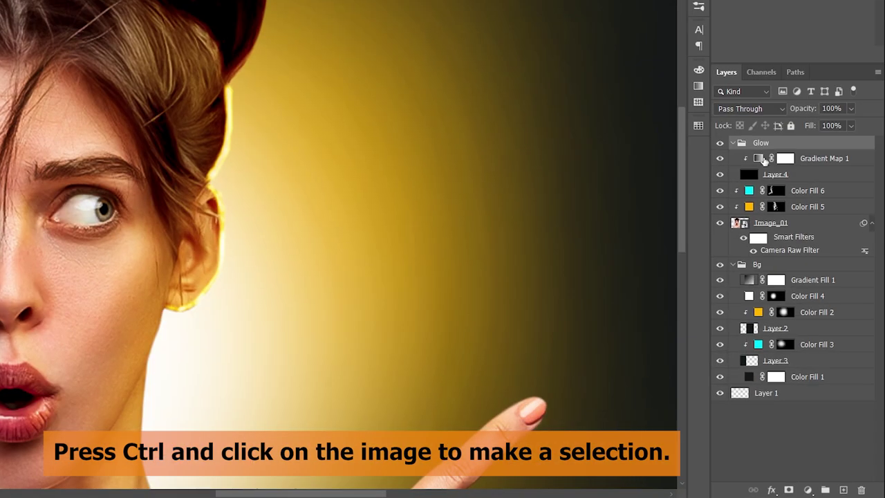
Step: Mask the Glow group to the woman's silhouette from Image_01's outline
ctrl+click(756, 255)
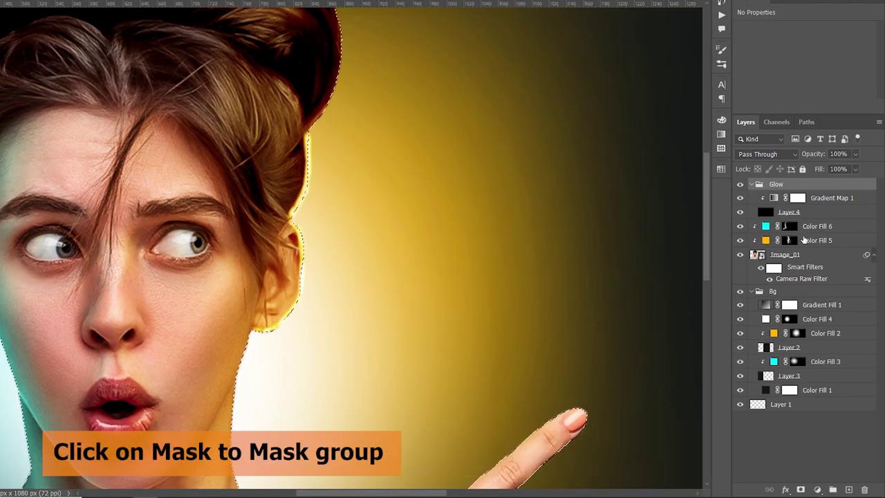
click(800, 488)
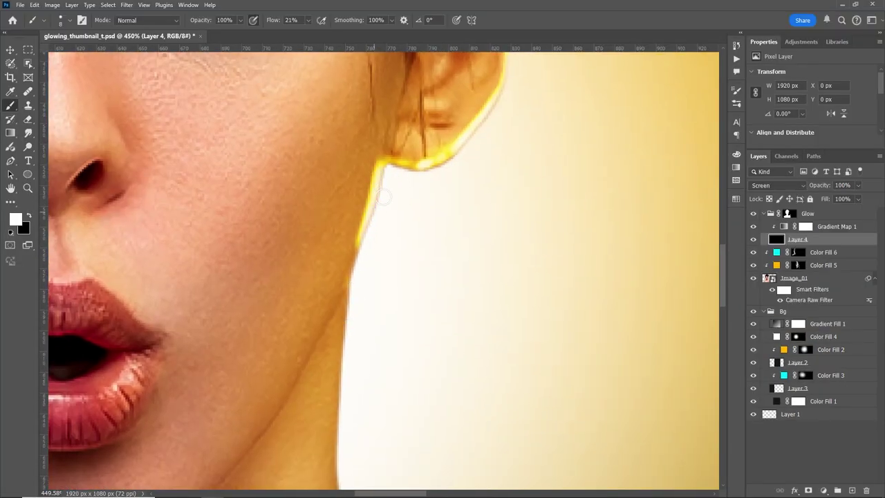
scroll(385, 181, down, 3)
drag(390, 146, 379, 269)
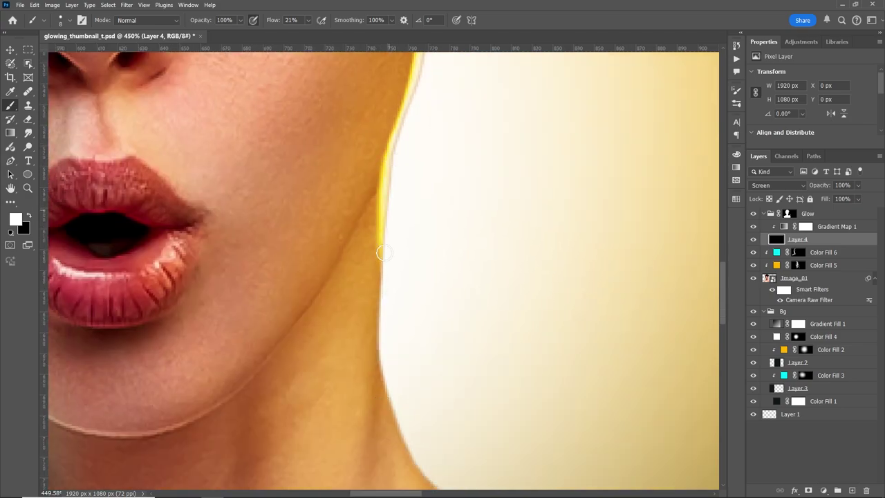
Step: Paint yellow rim light along the neck edge with a 20 px brush
scroll(361, 142, down, 3)
scroll(345, 285, down, 1)
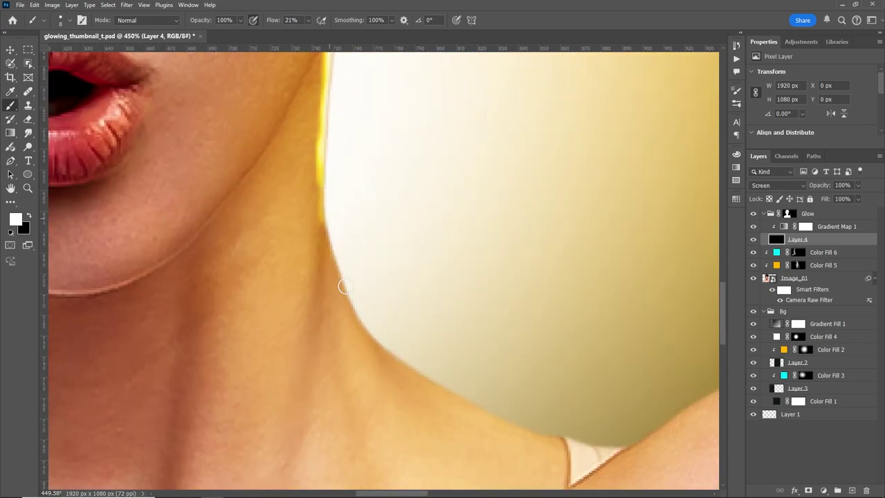
scroll(320, 176, down, 2)
key(bracketright)
key(bracketright)
key(bracketright)
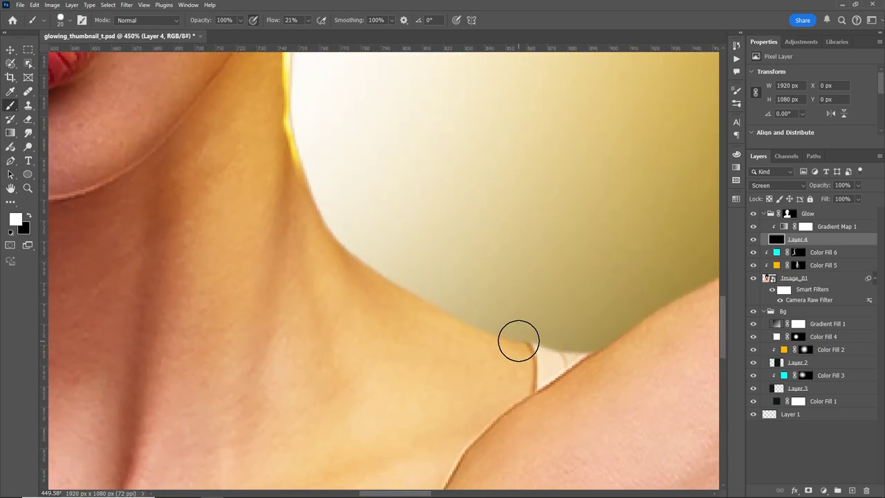
mouse_move(517, 339)
mouse_down()
mouse_move(284, 134)
mouse_move(534, 331)
mouse_move(529, 357)
mouse_up()
mouse_move(300, 108)
mouse_down()
mouse_move(525, 353)
mouse_move(345, 262)
mouse_up()
scroll(448, 184, up, 3)
scroll(360, 350, up, 3)
Step: Paint brighter yellow glow strokes along the right edge and top of the hair bun
drag(264, 389, 391, 242)
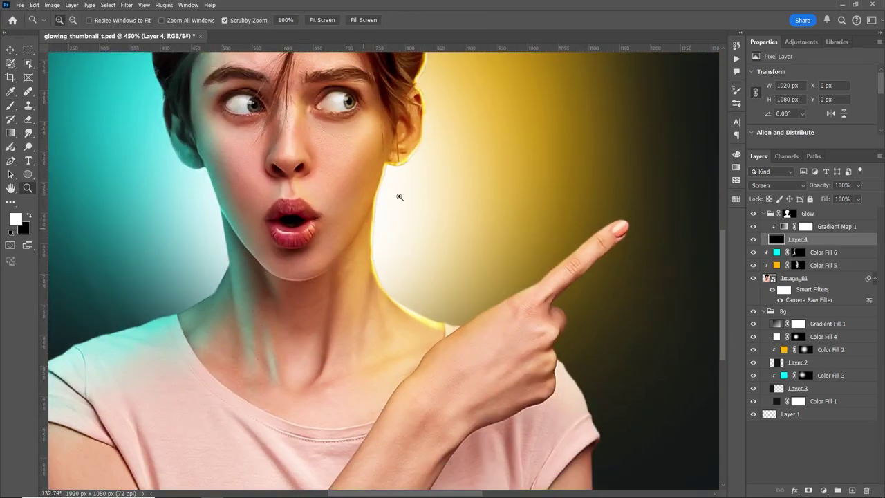
scroll(410, 206, down, 3)
scroll(376, 332, down, 3)
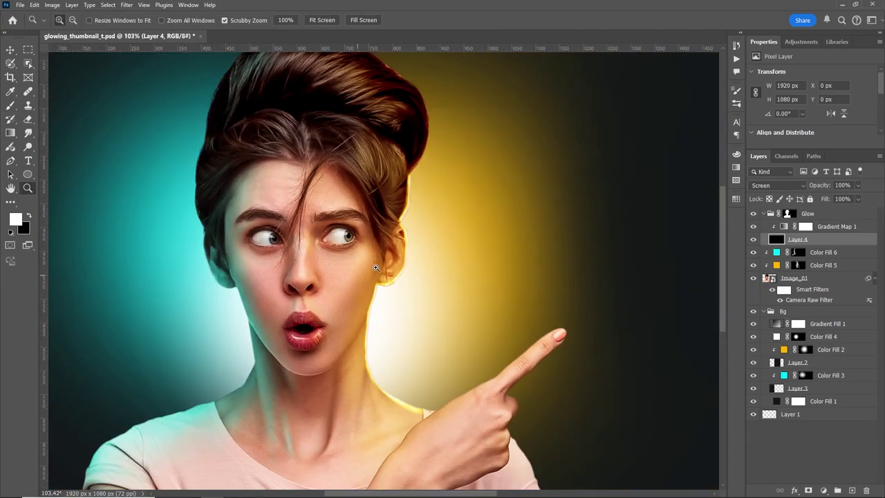
scroll(415, 246, up, 3)
scroll(432, 226, down, 3)
drag(432, 226, 394, 305)
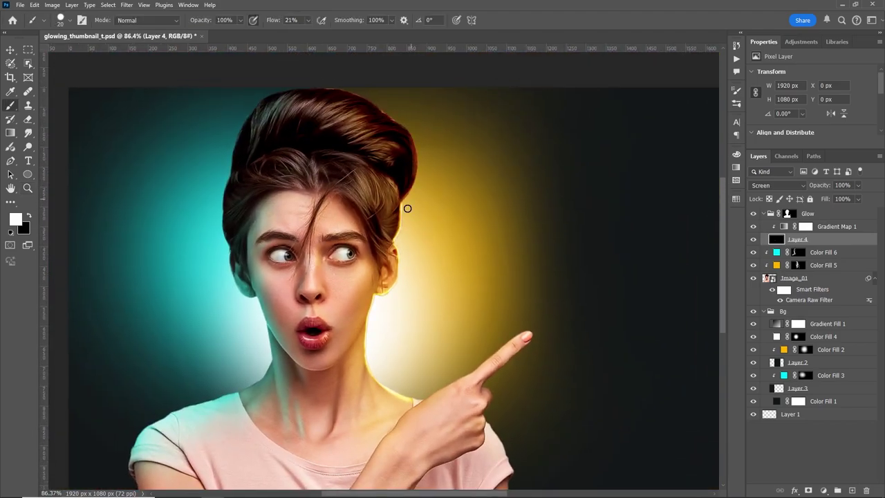
scroll(500, 146, up, 1)
scroll(358, 166, up, 3)
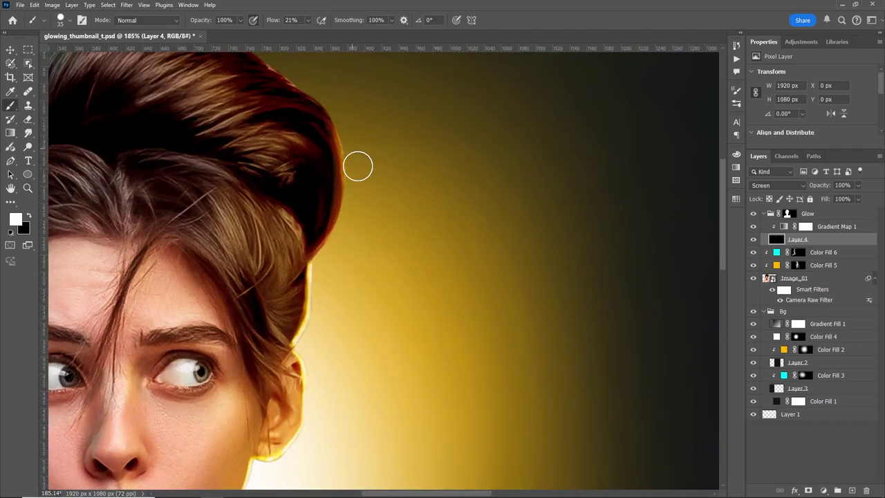
mouse_move(353, 167)
mouse_down()
mouse_move(338, 229)
mouse_move(352, 196)
mouse_move(339, 115)
mouse_up()
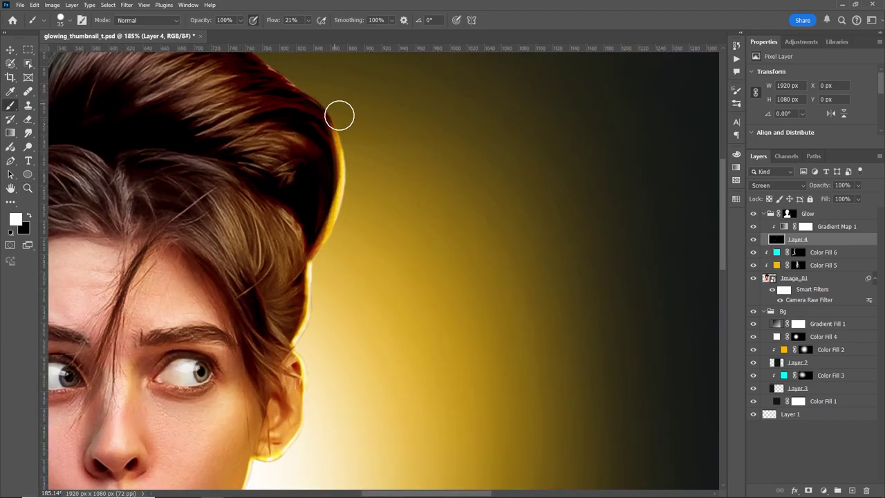
drag(358, 166, 352, 131)
scroll(322, 278, down, 5)
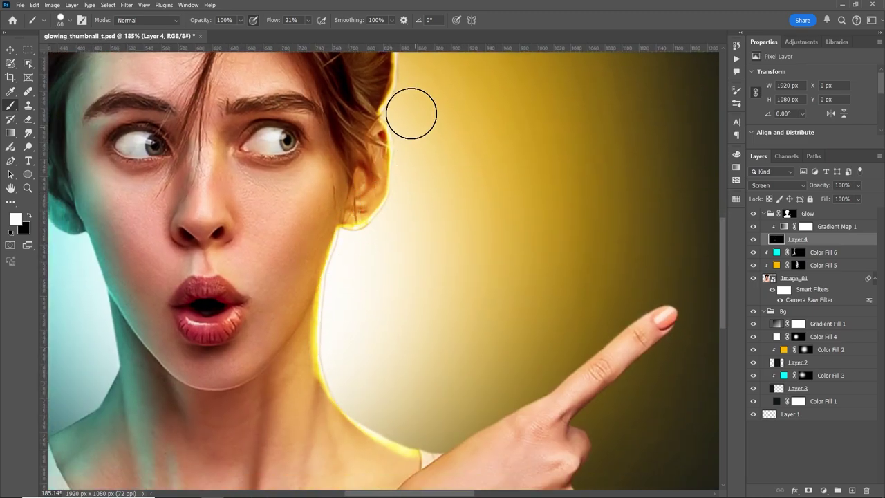
Step: Zoom to show the whole head, then review the brush tip spacing in Brush Settings
key(z)
drag(411, 113, 456, 147)
key(b)
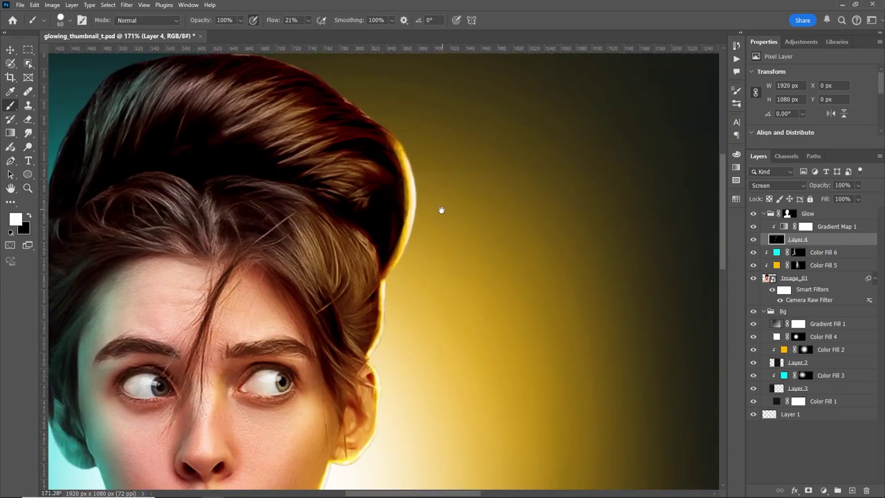
scroll(438, 207, up, 2)
click(736, 92)
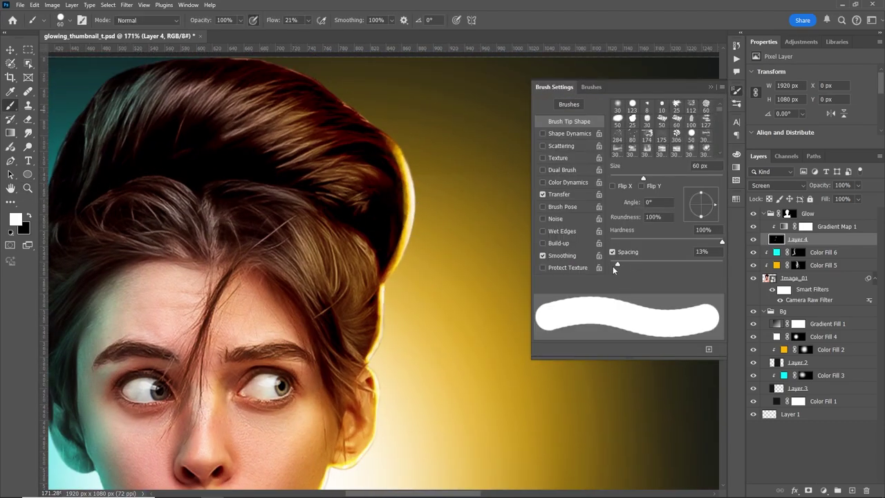
key(F5)
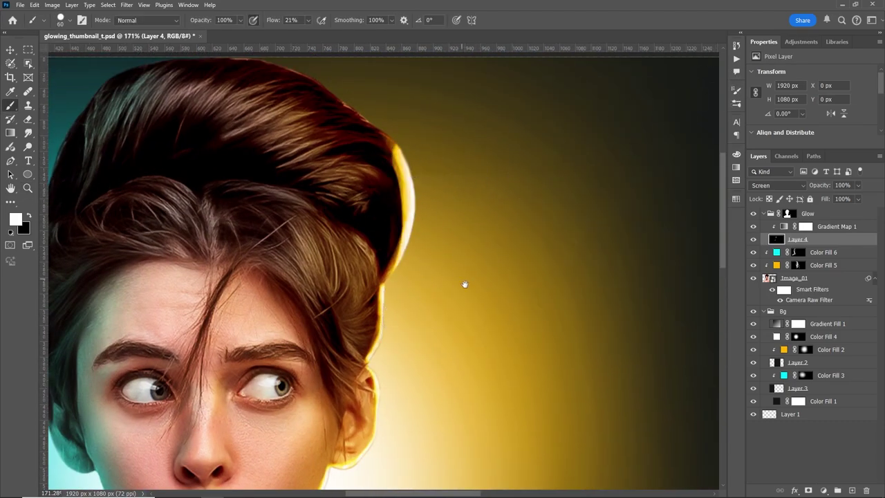
Step: Pan down past the face and neck to bring the pointing hand and finger into view
drag(465, 284, 483, 197)
drag(427, 300, 442, 251)
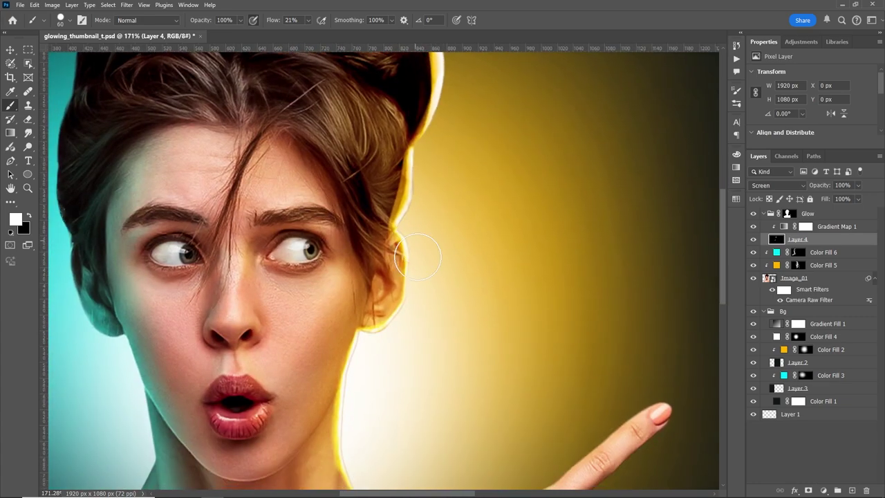
drag(425, 326, 447, 203)
scroll(484, 188, down, 3)
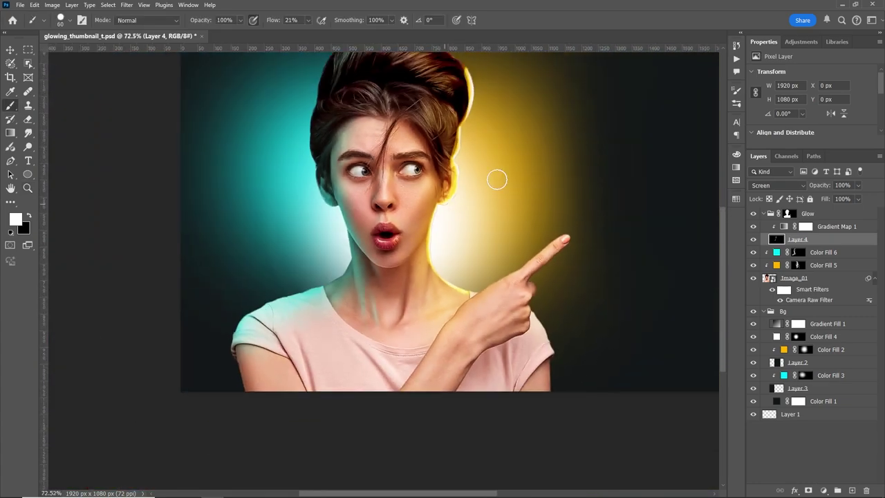
scroll(498, 178, up, 5)
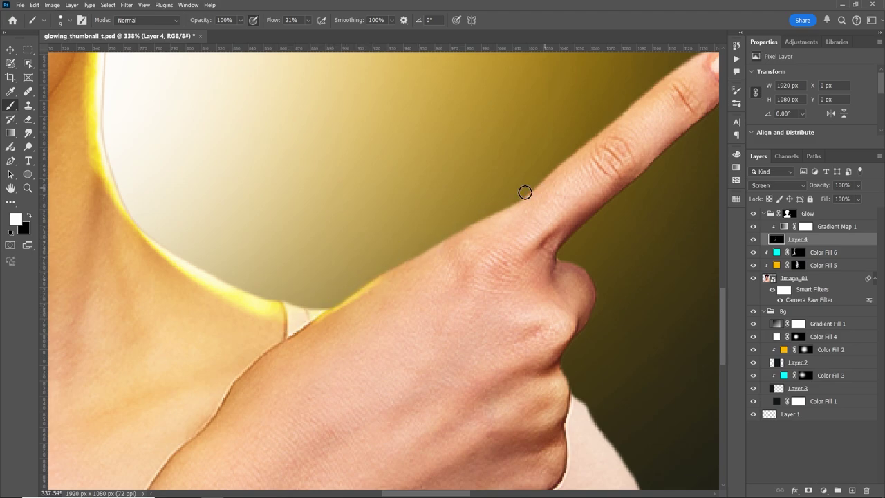
drag(529, 195, 391, 279)
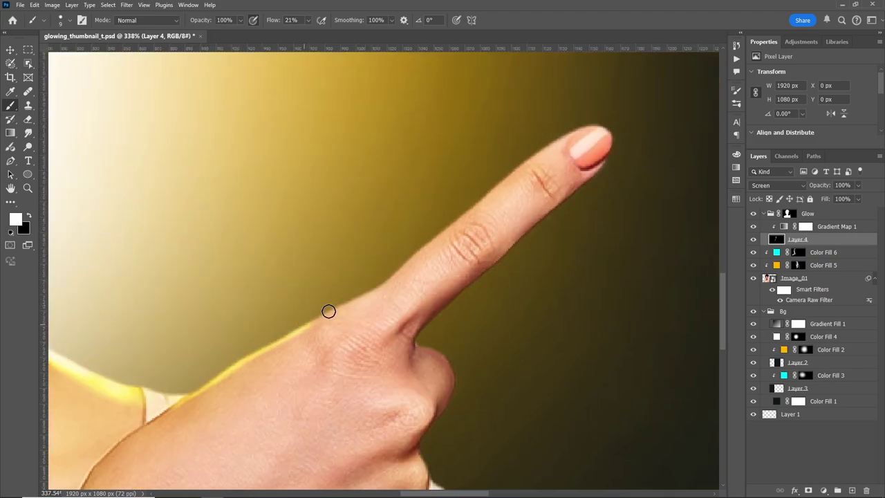
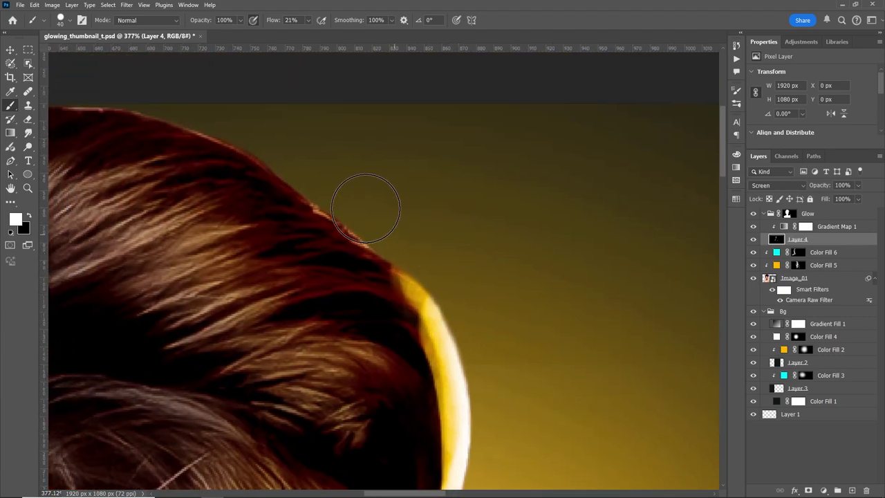
Step: Paint a soft yellow glow on Layer 4 along the top hair edge and the shirt edge under the hand
mouse_move(373, 232)
mouse_down()
mouse_move(403, 282)
mouse_move(452, 313)
mouse_move(381, 233)
mouse_move(479, 300)
mouse_up()
key(bracketleft)
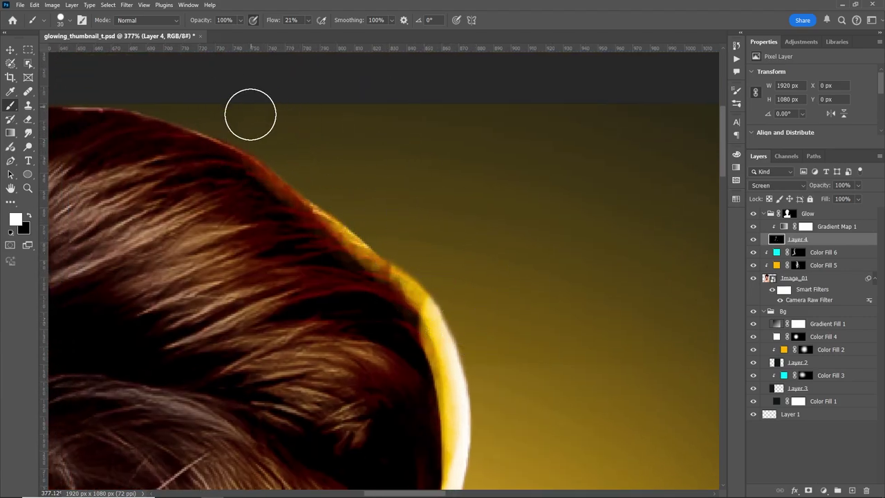
key(bracketleft)
mouse_move(324, 195)
mouse_down()
mouse_move(297, 182)
mouse_move(438, 315)
mouse_up()
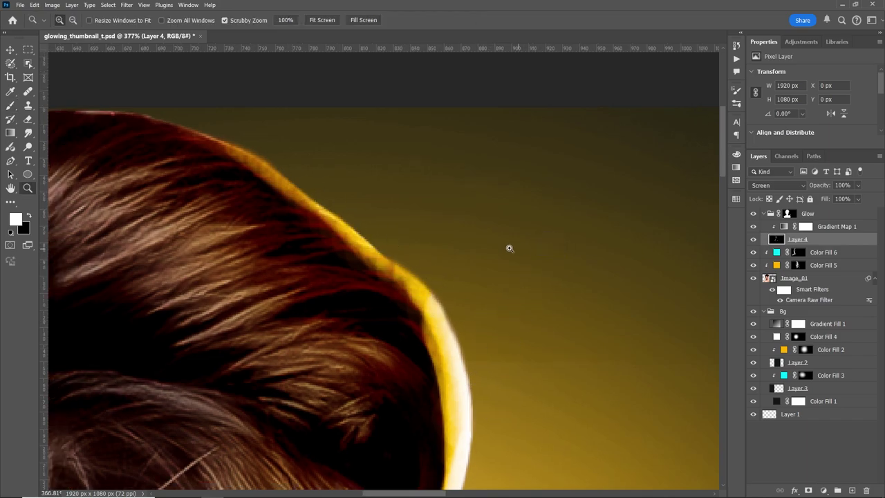
drag(509, 247, 543, 273)
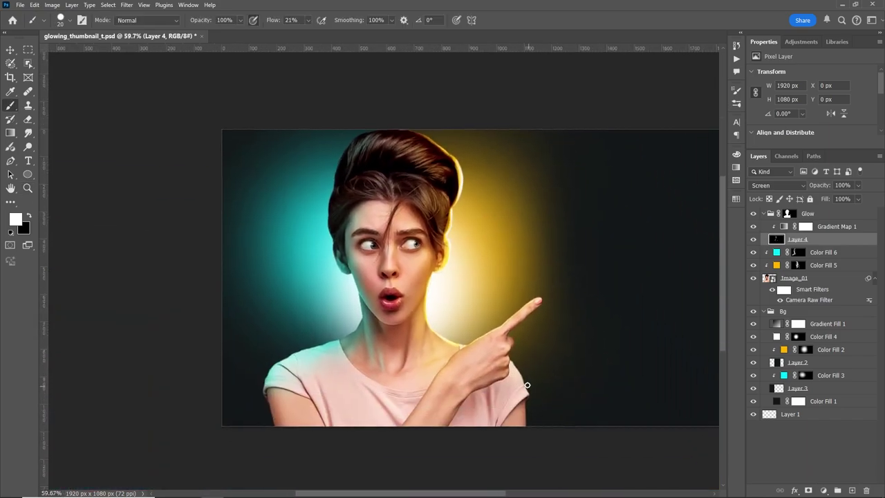
drag(527, 385, 543, 339)
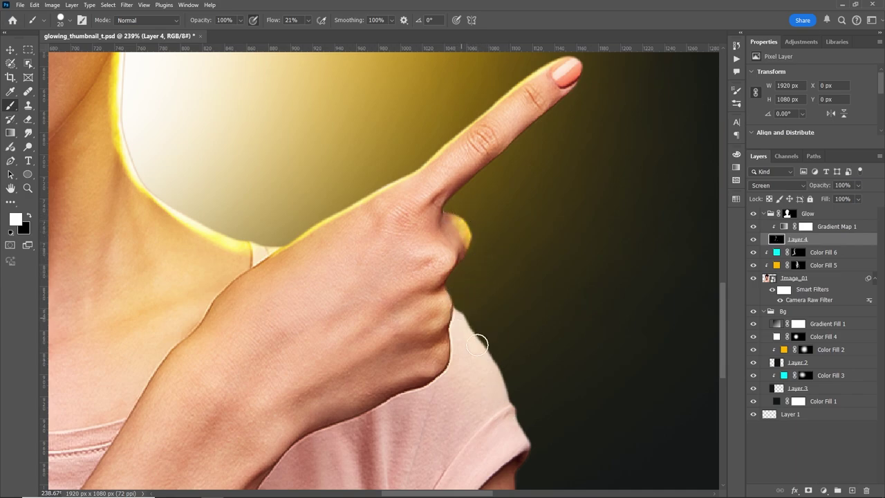
drag(479, 333, 471, 396)
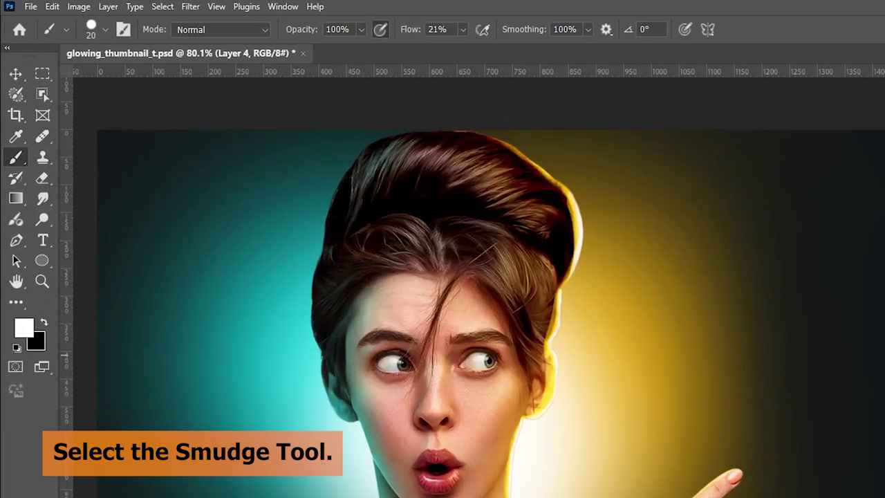
Step: Switch to the Smudge Tool and smear the yellow glow into the front hair edge
click(42, 198)
right_click(42, 198)
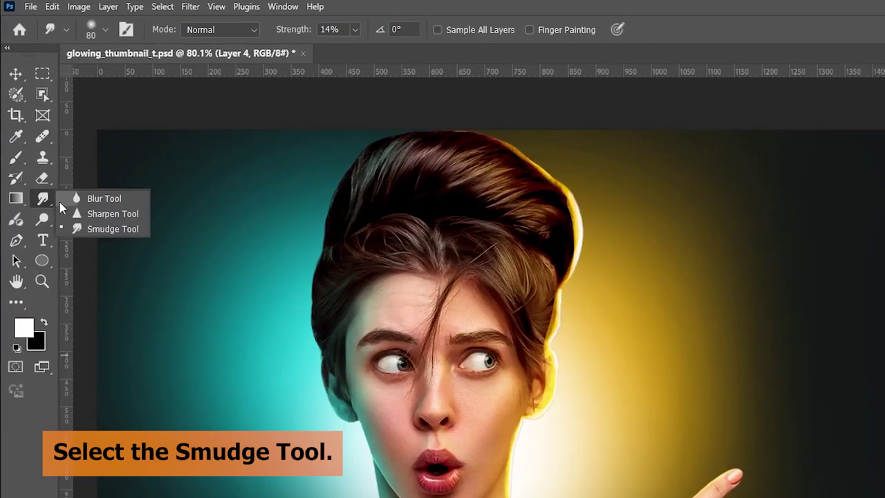
click(115, 232)
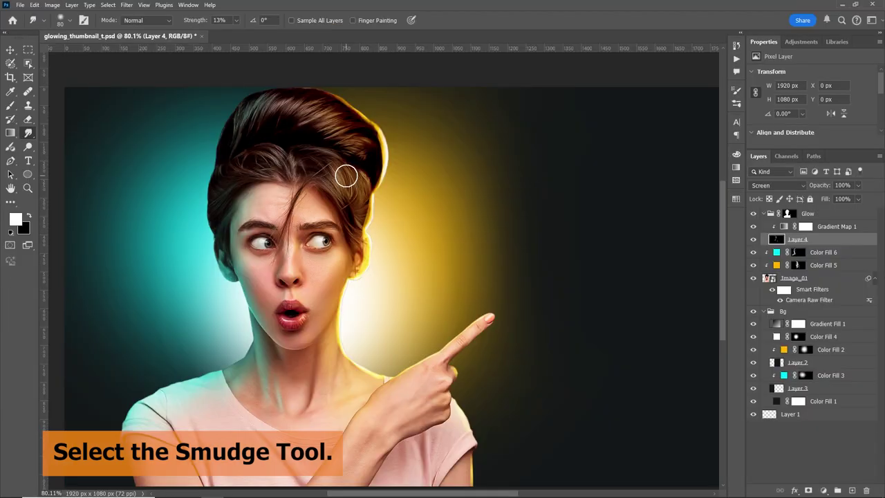
scroll(346, 176, up, 5)
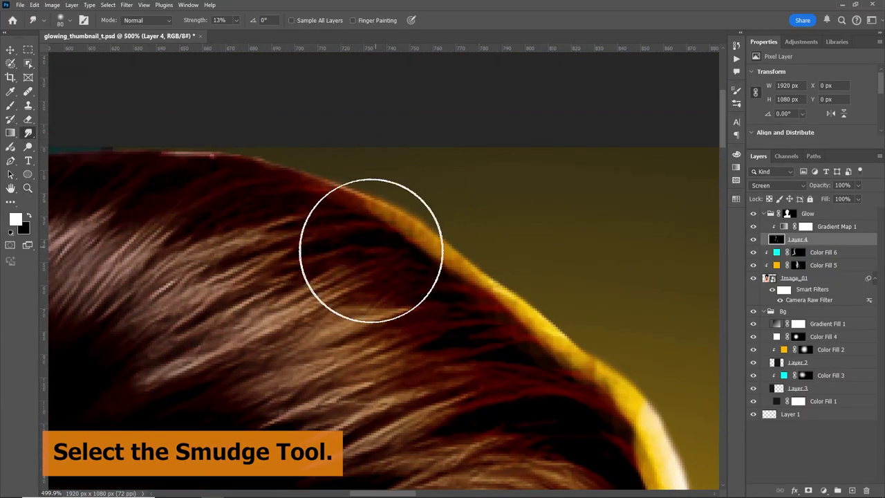
mouse_move(371, 250)
mouse_down()
mouse_move(362, 251)
mouse_move(430, 312)
mouse_move(394, 299)
mouse_up()
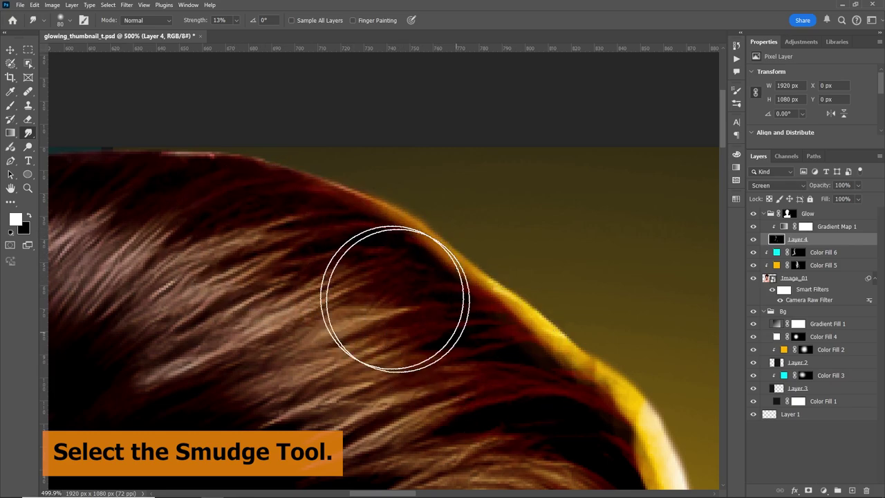
scroll(483, 294, down, 3)
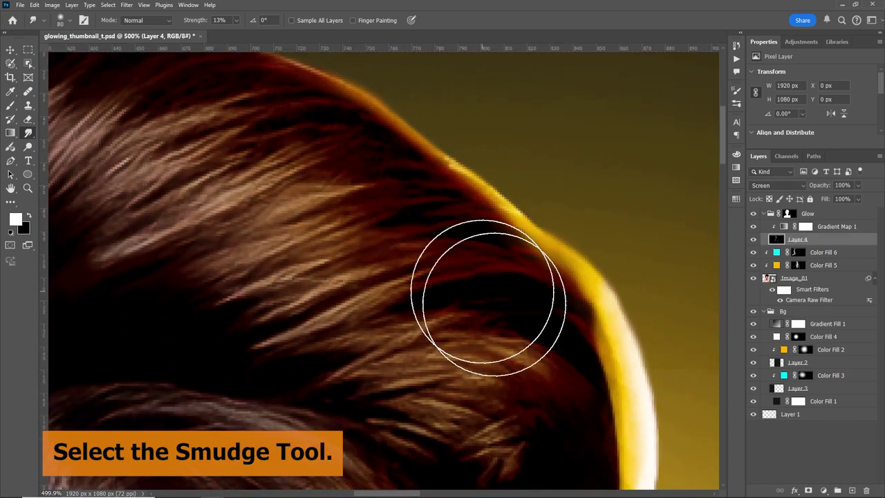
Step: Smudge hair strands over the glow near the eye and across the bun with a smaller brush
mouse_move(487, 298)
mouse_down()
mouse_move(435, 182)
mouse_move(445, 242)
mouse_up()
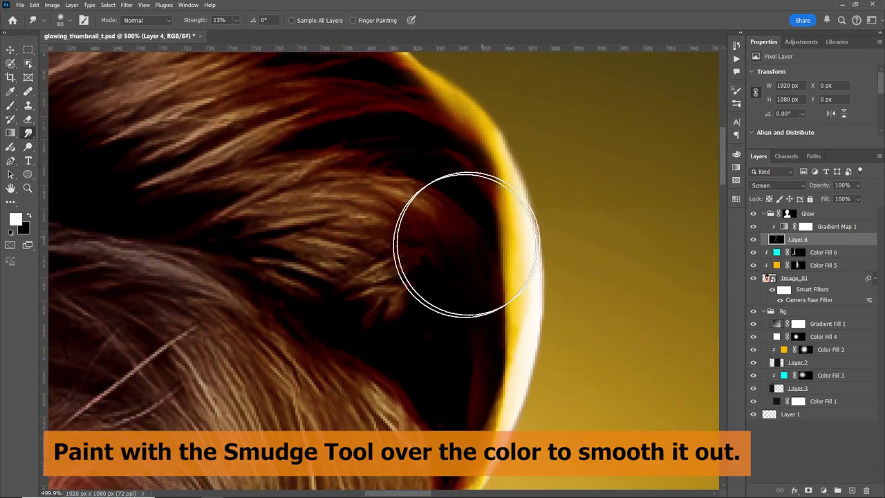
mouse_move(466, 244)
mouse_down()
mouse_move(424, 316)
mouse_move(438, 197)
mouse_move(484, 306)
mouse_move(548, 178)
mouse_move(484, 356)
mouse_up()
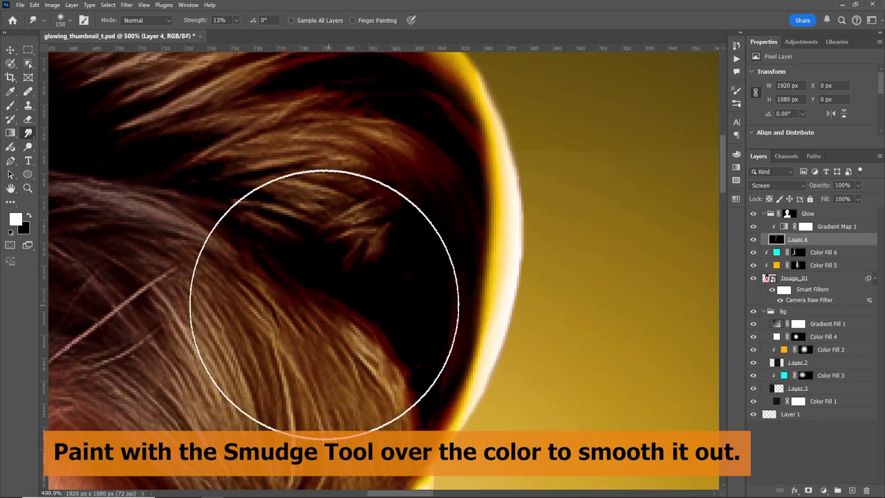
mouse_move(324, 302)
mouse_down()
mouse_move(352, 269)
mouse_move(336, 300)
mouse_move(345, 340)
mouse_move(372, 246)
mouse_move(395, 247)
mouse_move(395, 227)
mouse_move(369, 247)
mouse_move(337, 299)
mouse_move(339, 346)
mouse_up()
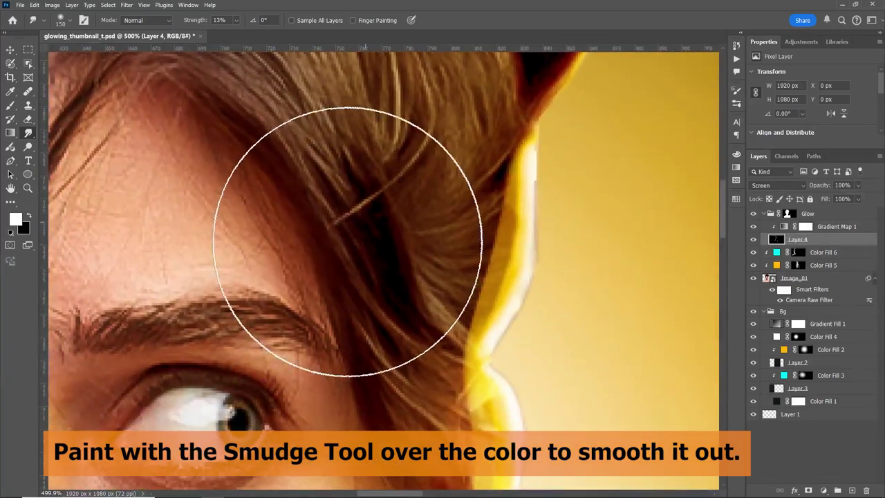
mouse_move(348, 257)
mouse_down()
mouse_move(376, 235)
mouse_move(389, 242)
mouse_move(368, 251)
mouse_move(396, 211)
mouse_move(365, 261)
mouse_up()
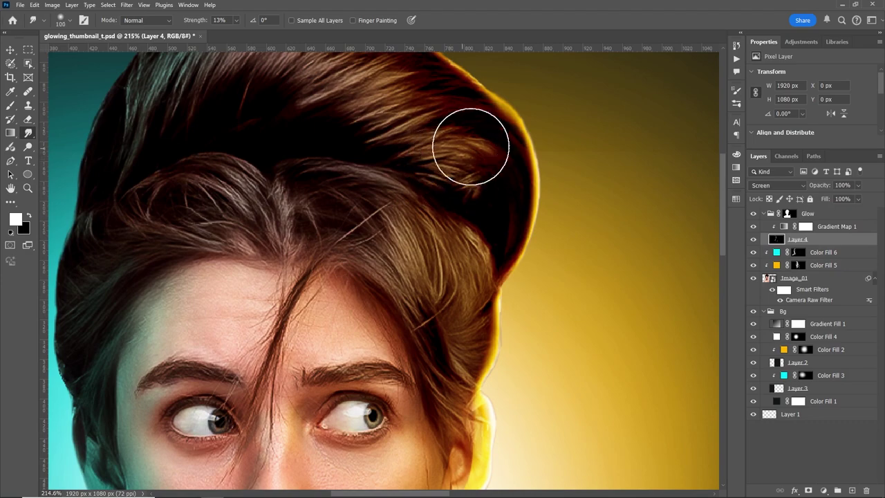
key(bracketleft)
key(bracketleft)
mouse_move(478, 135)
mouse_down()
mouse_move(488, 138)
mouse_move(482, 162)
mouse_move(498, 181)
mouse_move(483, 235)
mouse_move(501, 231)
mouse_up()
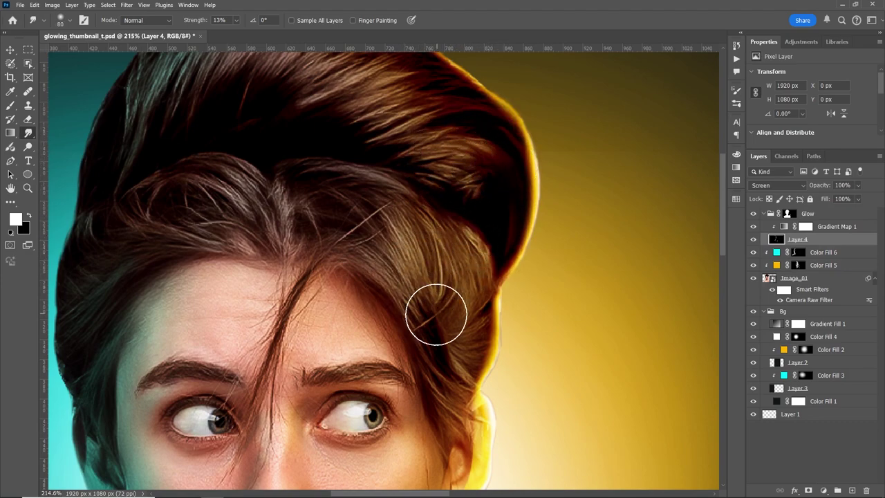
mouse_move(436, 314)
mouse_down()
mouse_move(457, 269)
mouse_move(446, 345)
mouse_up()
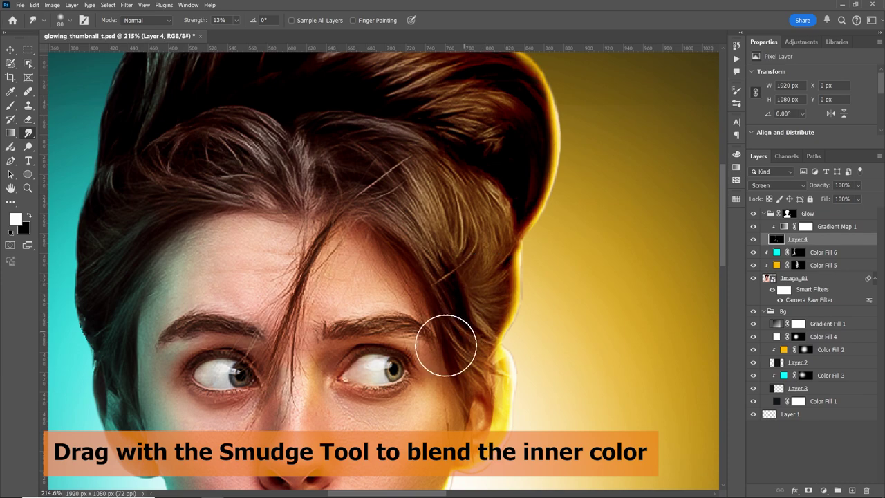
Step: Smudge the glow at the hair edge beside the eye, then scroll down toward the hand
scroll(495, 223, down, 3)
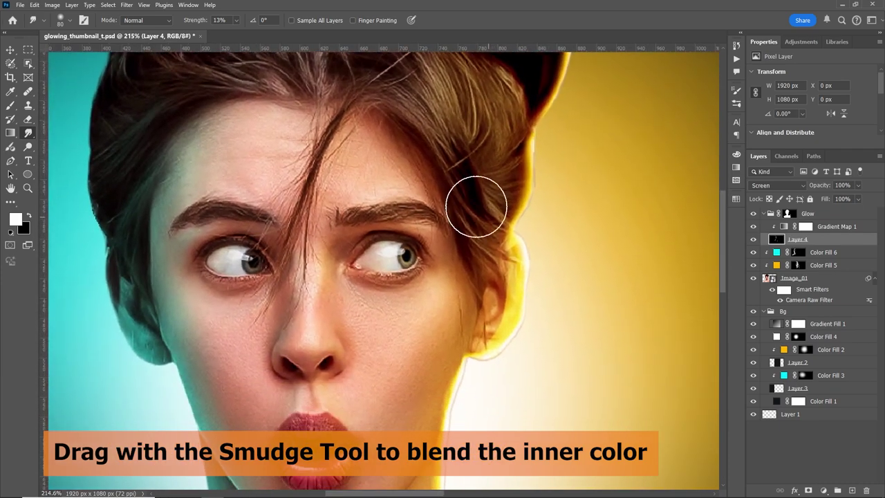
drag(490, 191, 493, 174)
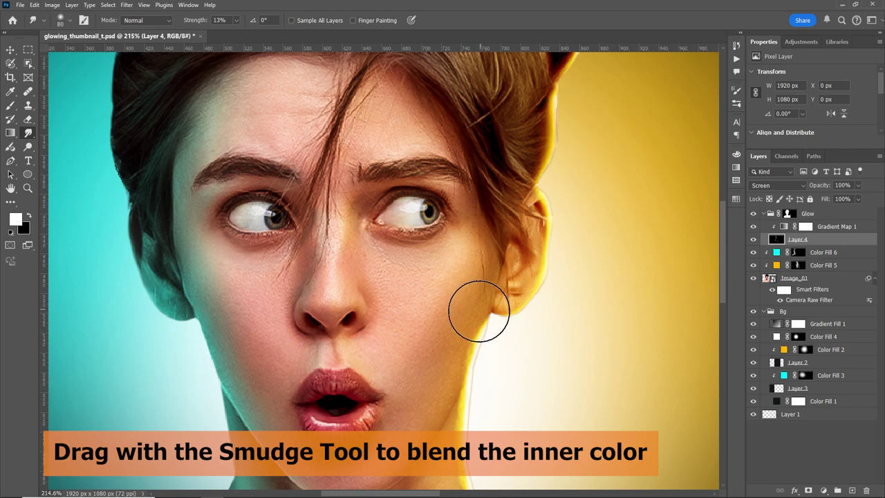
scroll(479, 312, up, 5)
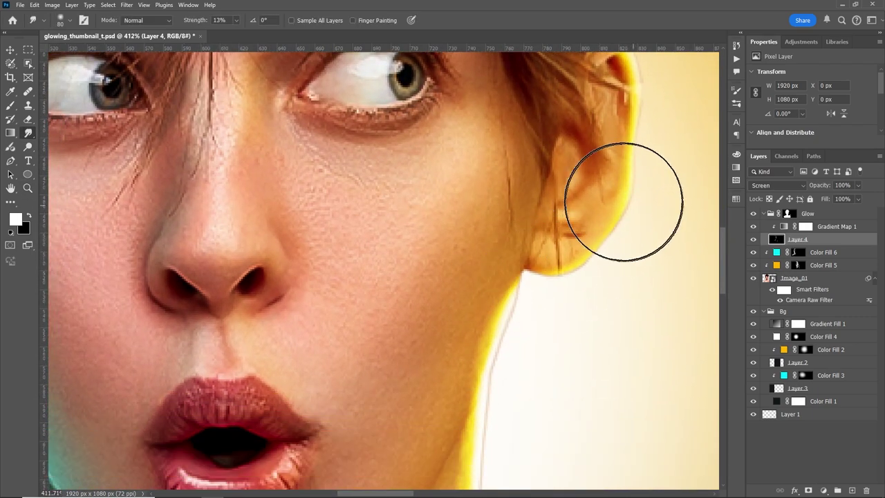
scroll(546, 208, down, 3)
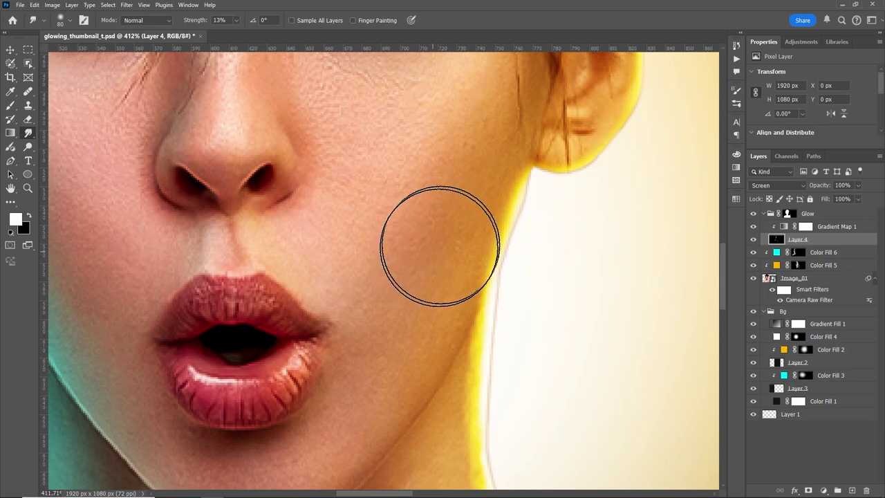
scroll(454, 257, down, 3)
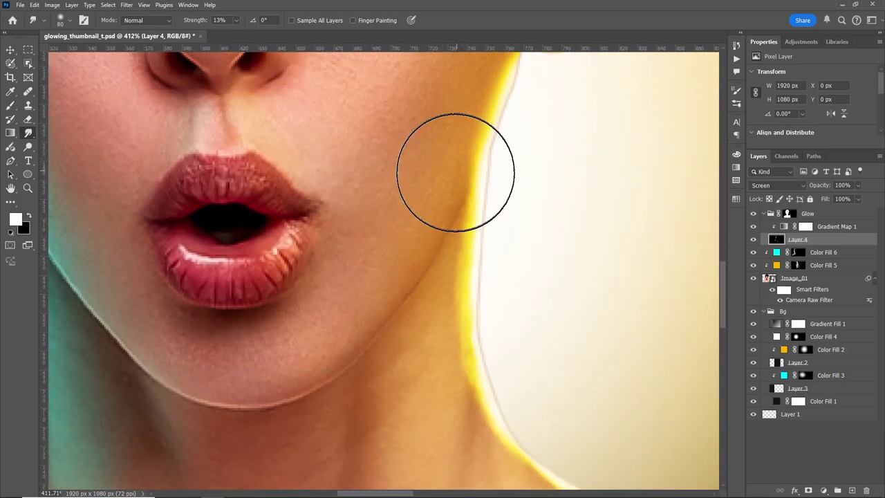
scroll(408, 304, down, 2)
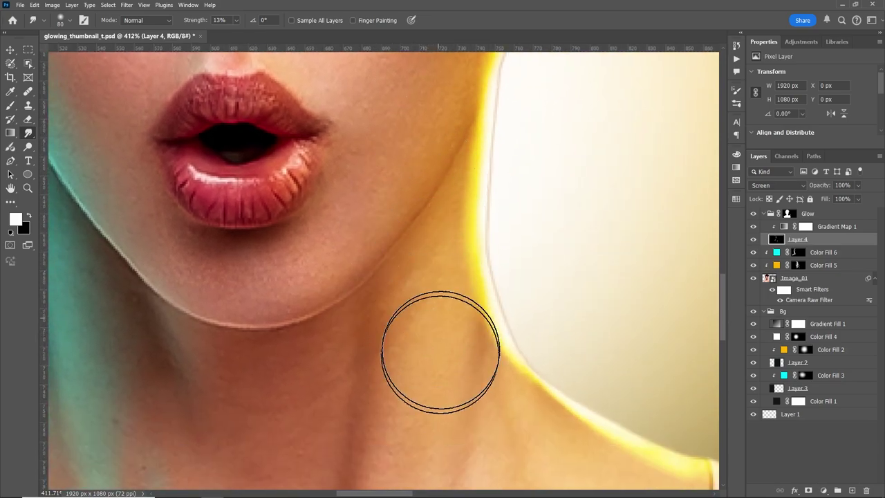
scroll(436, 277, down, 3)
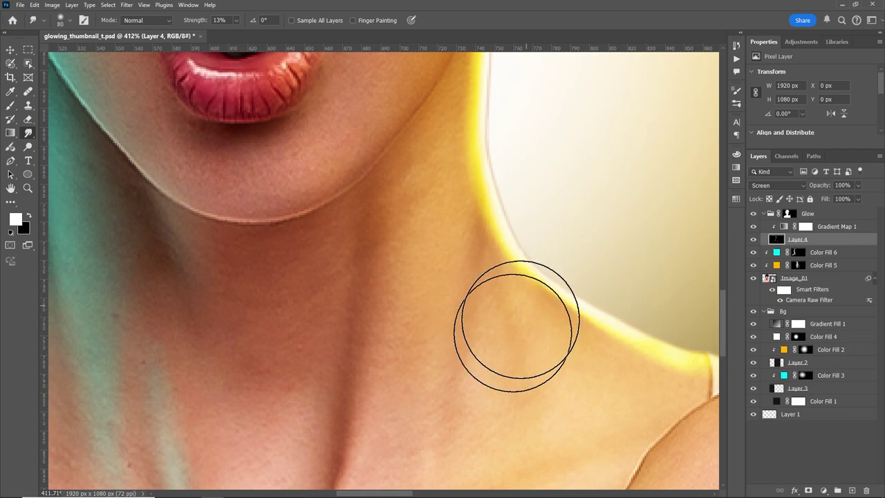
scroll(516, 325, down, 2)
scroll(461, 223, down, 2)
scroll(460, 223, right, 3)
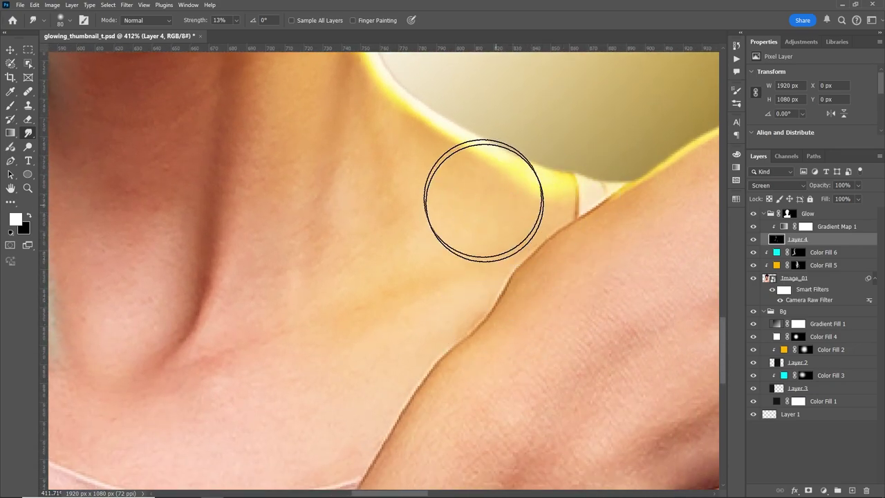
scroll(425, 228, up, 3)
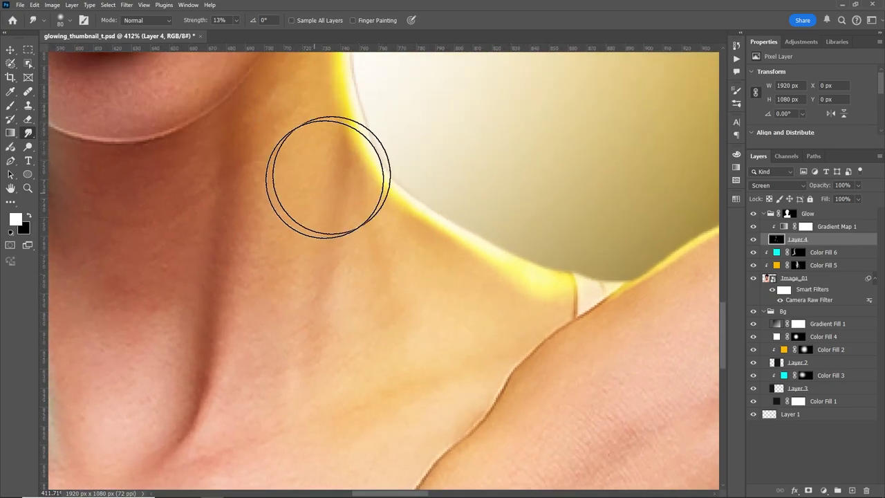
scroll(523, 335, down, 2)
scroll(523, 336, right, 4)
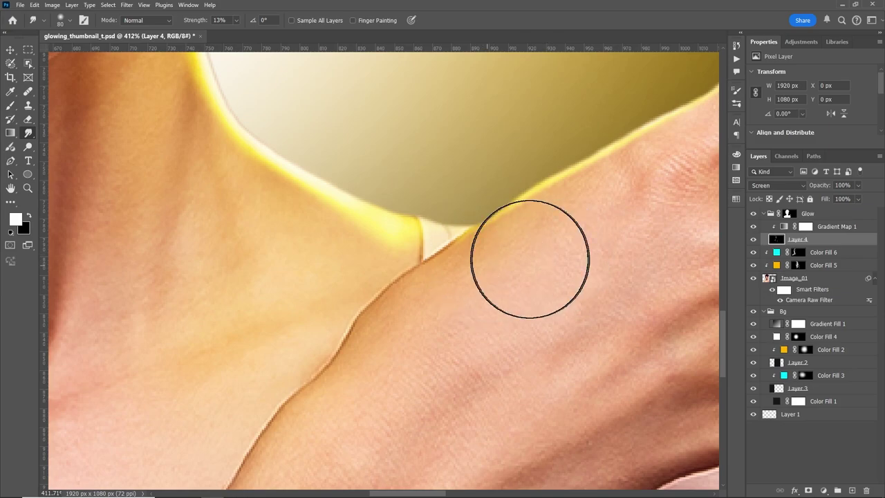
scroll(530, 258, down, 5)
Step: Zoom onto the pointing finger and soften its glow with a slightly smaller smudge brush
key(z)
scroll(574, 238, down, 1)
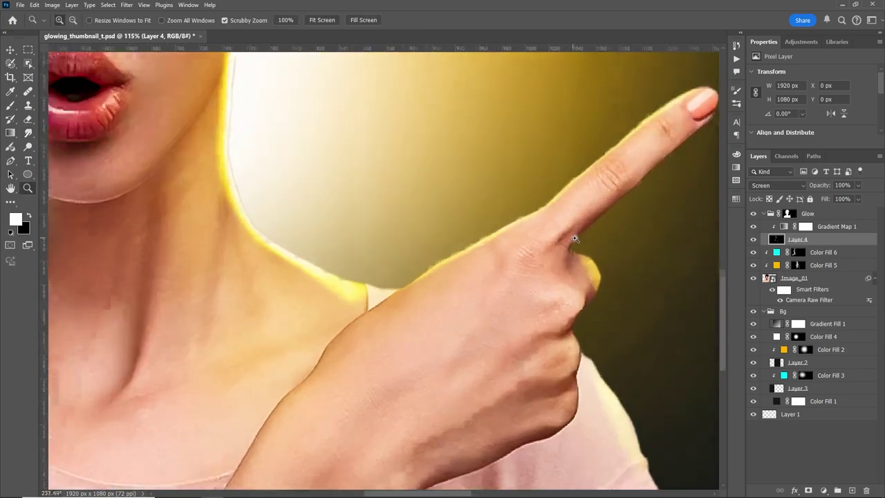
key(r)
scroll(553, 282, up, 3)
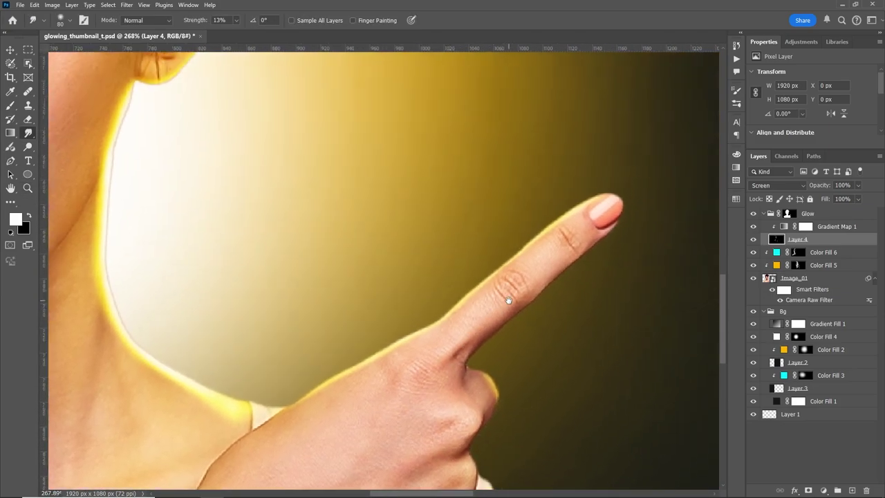
drag(508, 300, 480, 331)
key(bracketleft)
drag(297, 437, 399, 355)
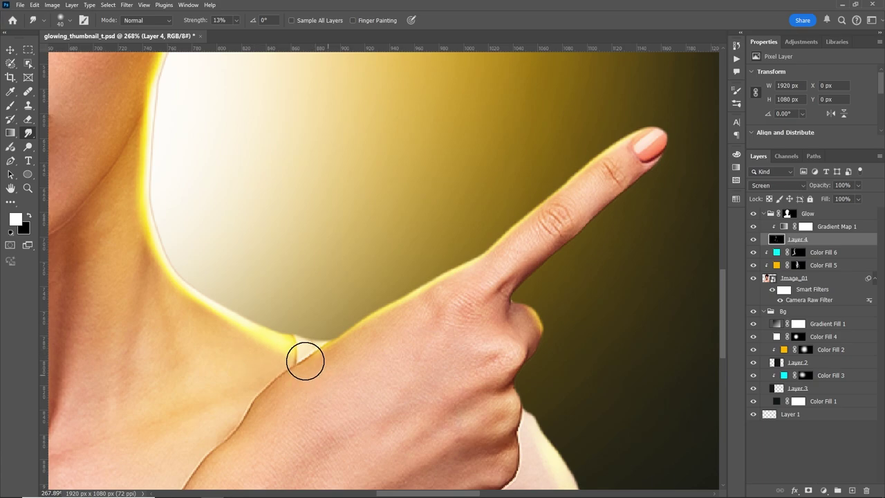
Step: Review the thumbnail by fitting it on screen, zooming on the face and neck, then fitting again
key(z)
key(ctrl+0)
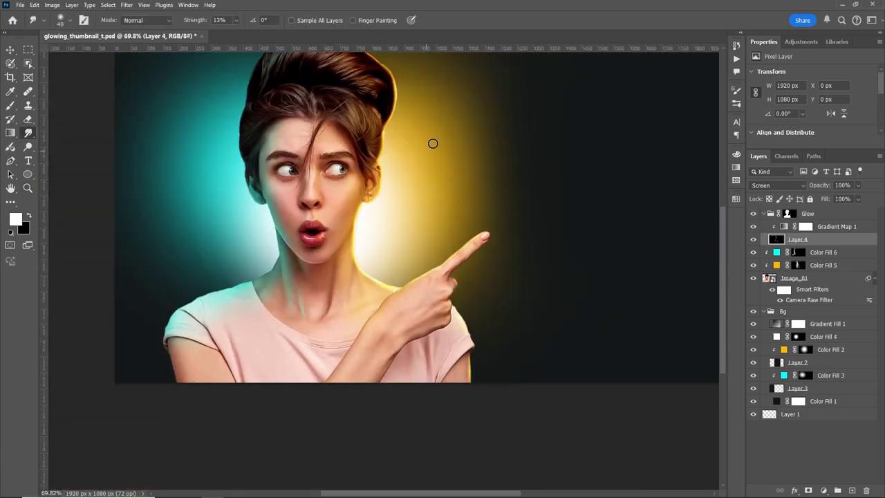
drag(433, 143, 415, 172)
drag(399, 264, 442, 264)
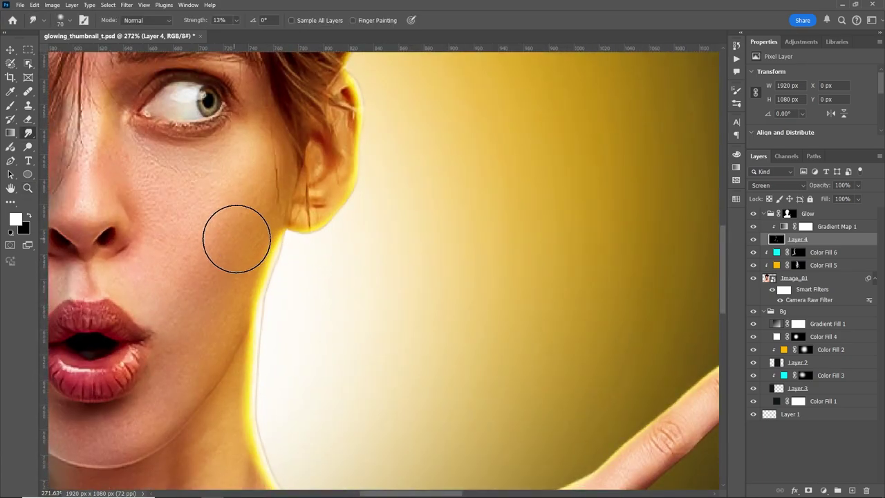
key(ctrl+0)
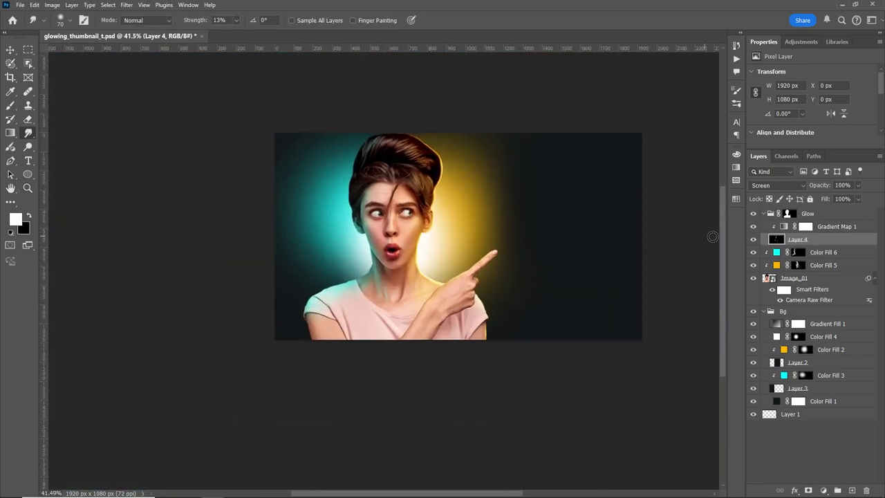
Step: Compare Layer 4's glow on and off, then create blank Layer 5 above it
click(752, 239)
click(753, 241)
click(753, 240)
drag(483, 346, 573, 316)
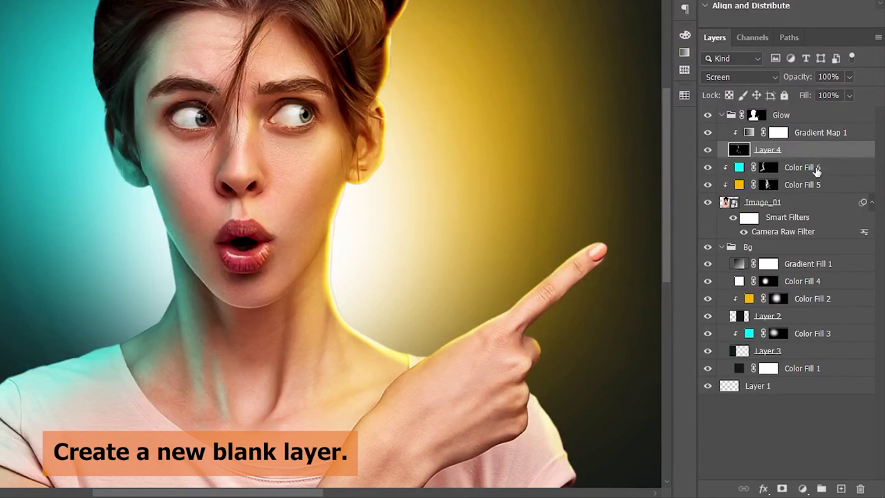
click(841, 489)
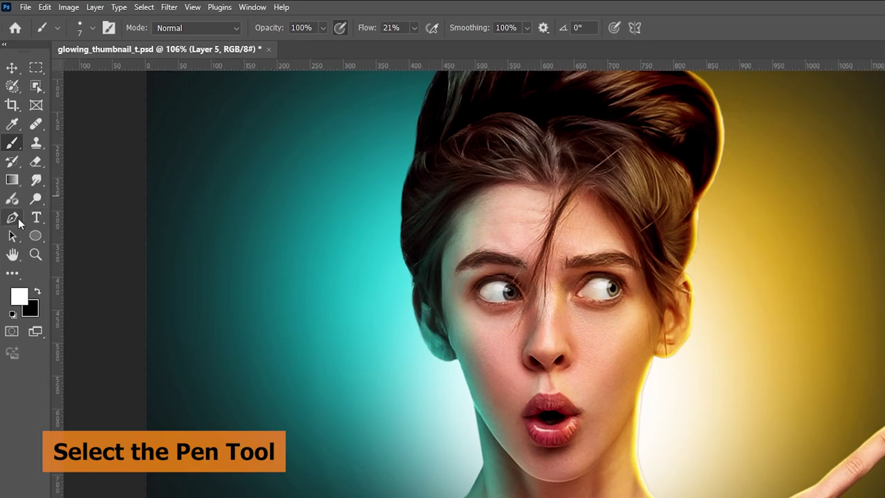
Step: With the Pen Tool, zoom on the jaw and trace a curved path from the jawline to the ear base
click(12, 219)
right_click(12, 218)
click(103, 218)
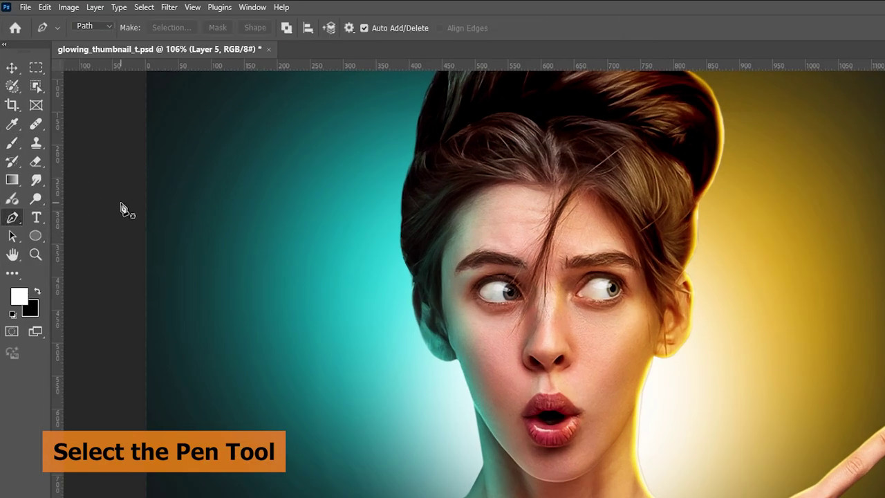
key(z)
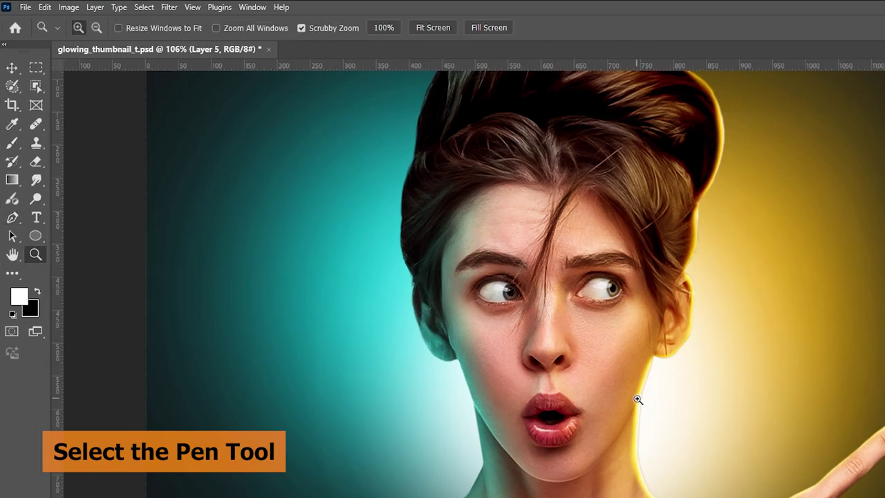
click(660, 384)
key(p)
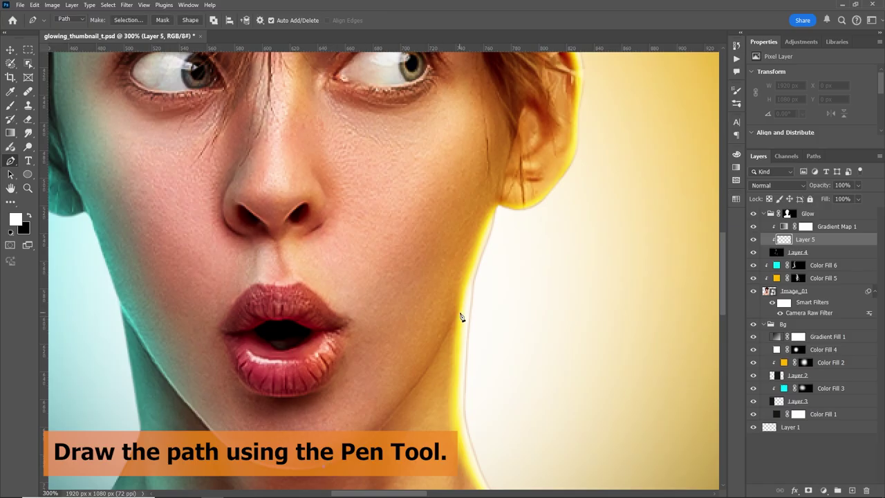
click(527, 169)
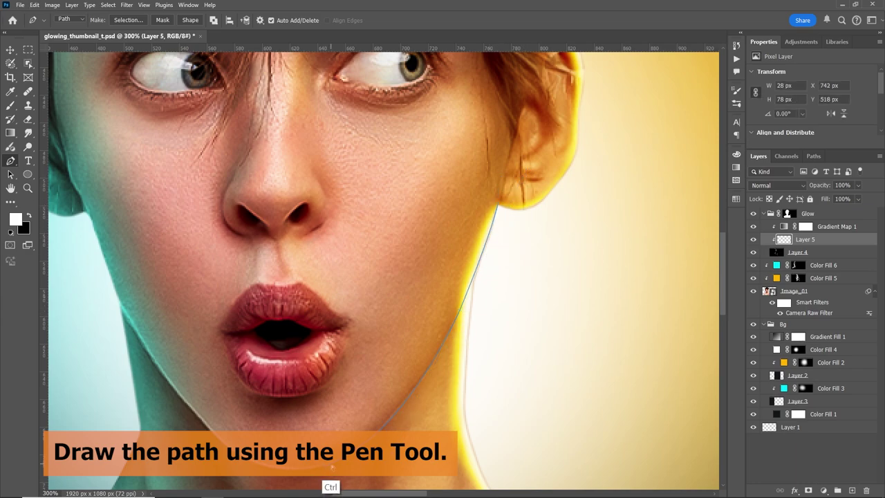
ctrl+click(326, 467)
drag(340, 468, 544, 389)
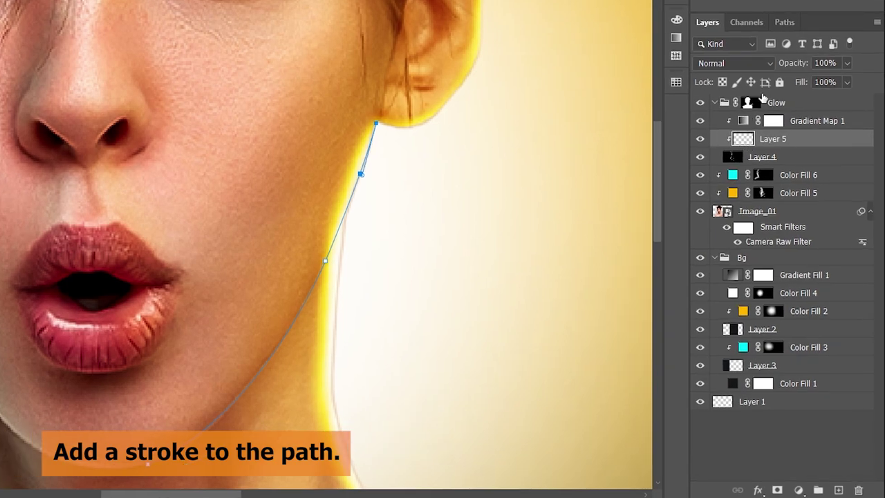
Step: Stroke the jawline Work Path with the brush on Layer 5 and hide the path
click(784, 21)
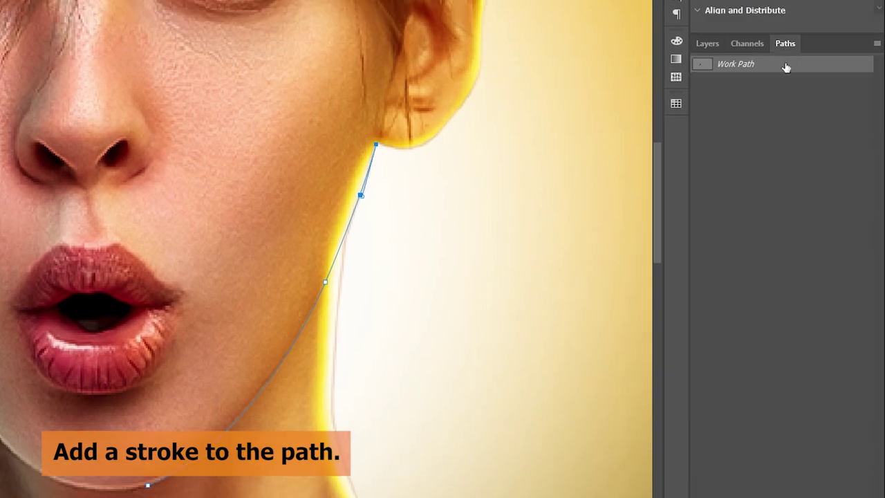
right_click(788, 66)
click(809, 133)
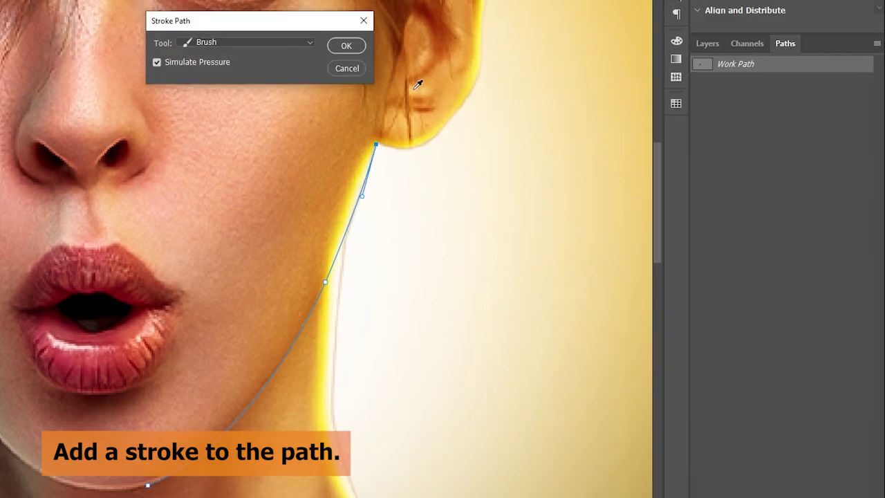
click(343, 45)
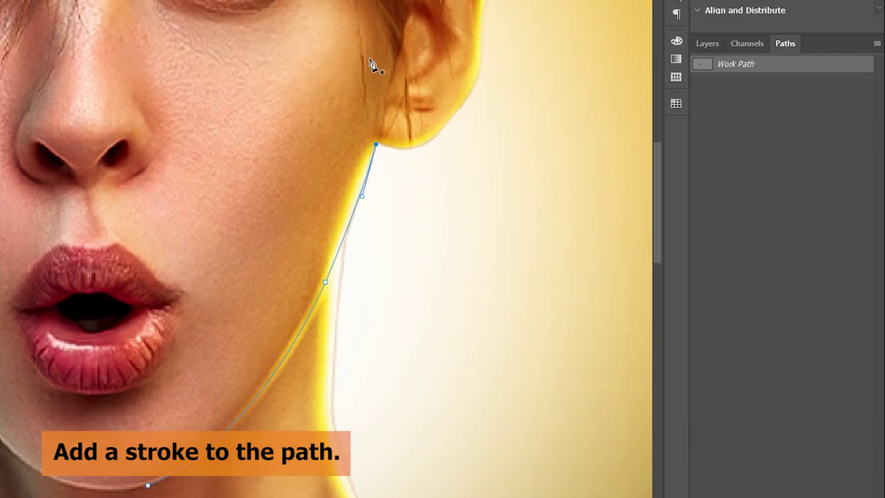
key(Escape)
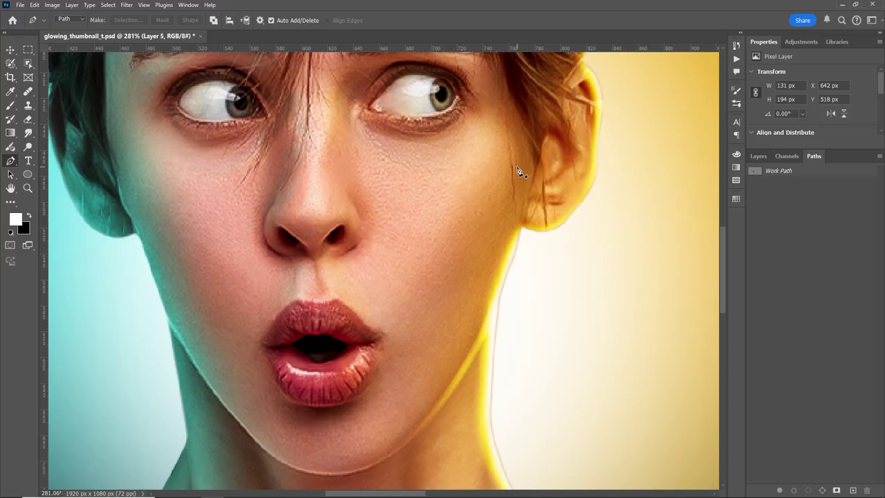
Step: Zoom in and draw a new curved pen path around and under the earlobe
key(z)
scroll(585, 316, down, 5)
scroll(597, 286, up, 5)
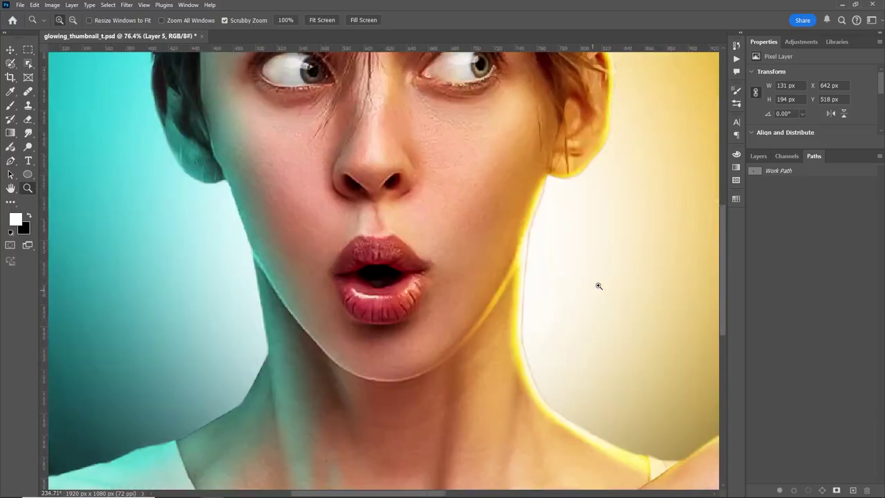
scroll(488, 336, up, 2)
scroll(520, 218, down, 5)
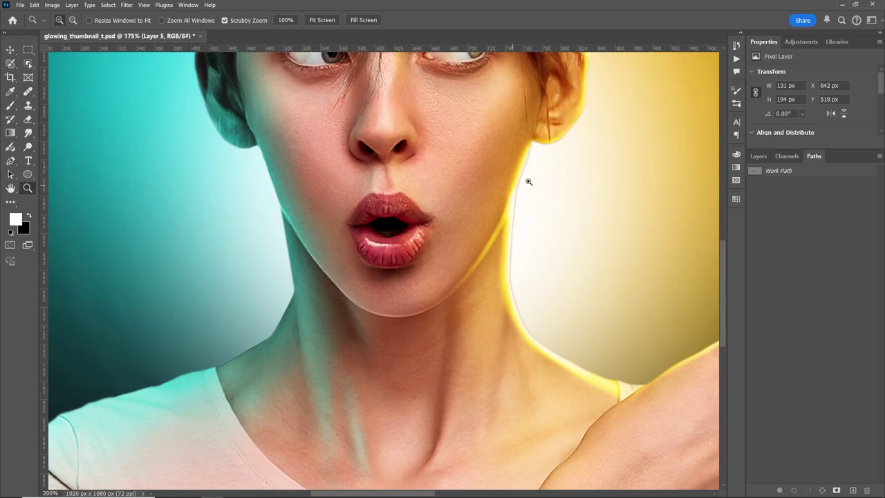
scroll(539, 180, up, 3)
scroll(547, 177, up, 2)
key(p)
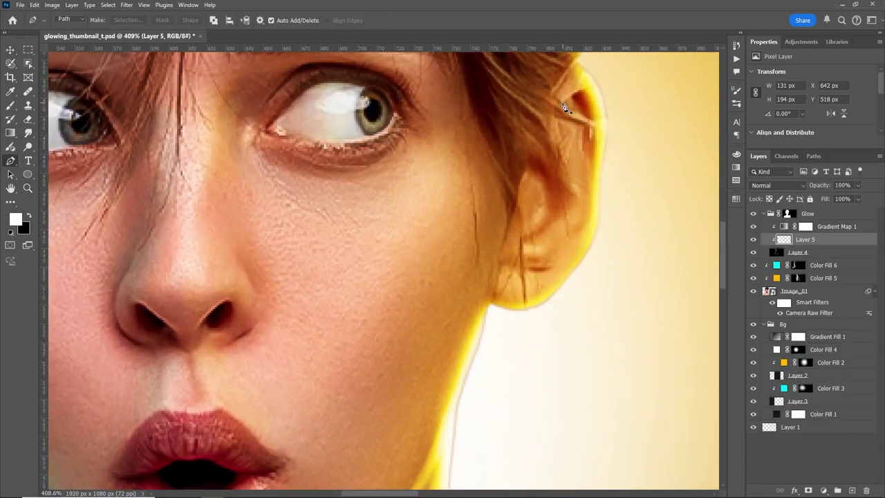
click(559, 102)
drag(591, 91, 602, 107)
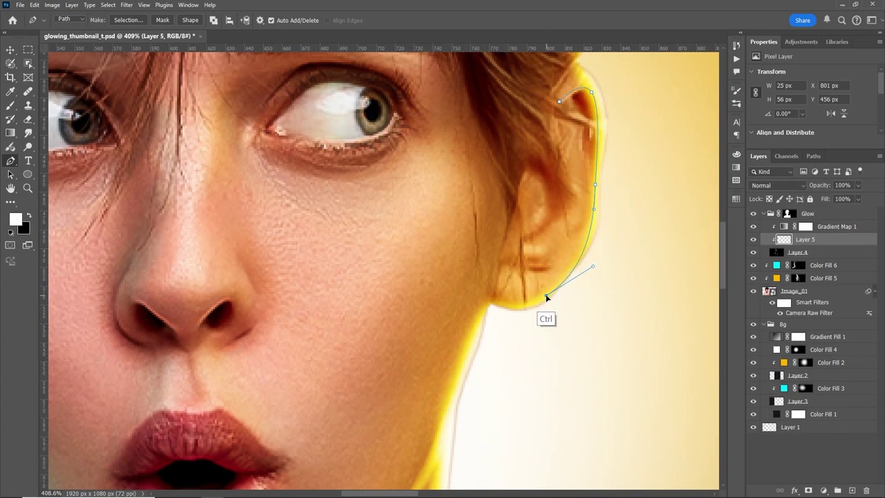
drag(491, 302, 489, 284)
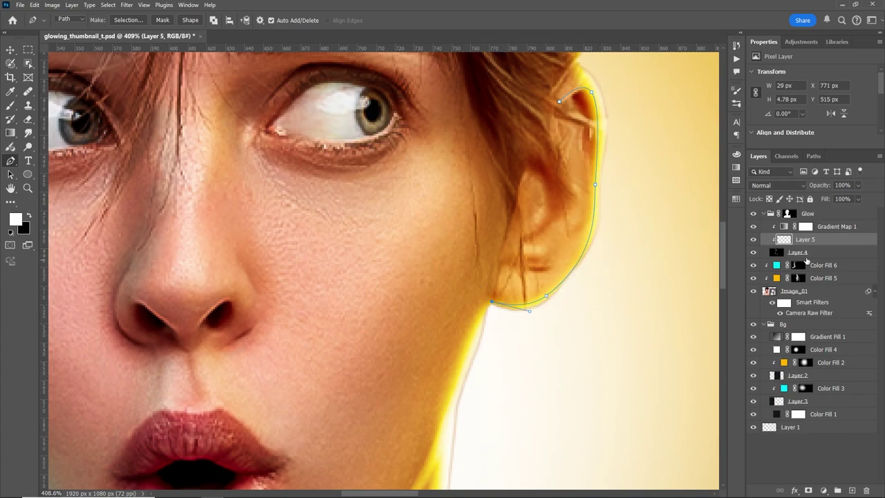
Step: Stroke the earlobe path with the brush and hide the path outline
key(b)
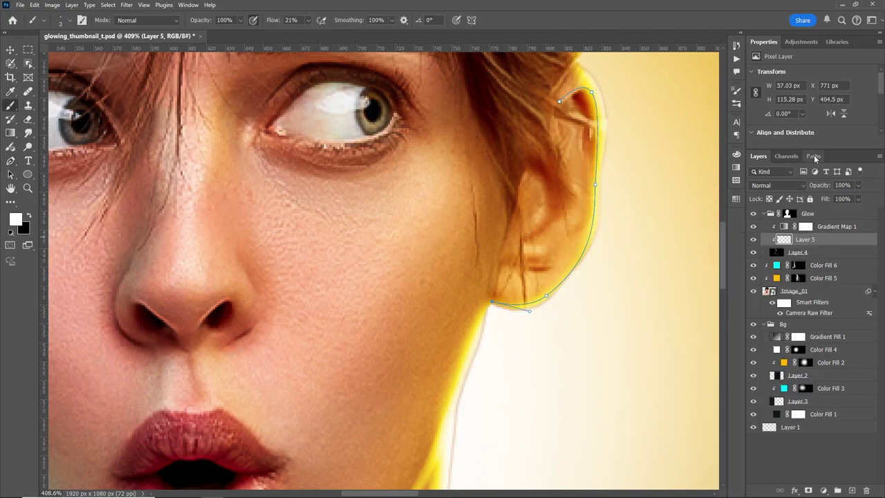
click(813, 155)
right_click(805, 172)
click(830, 226)
click(500, 157)
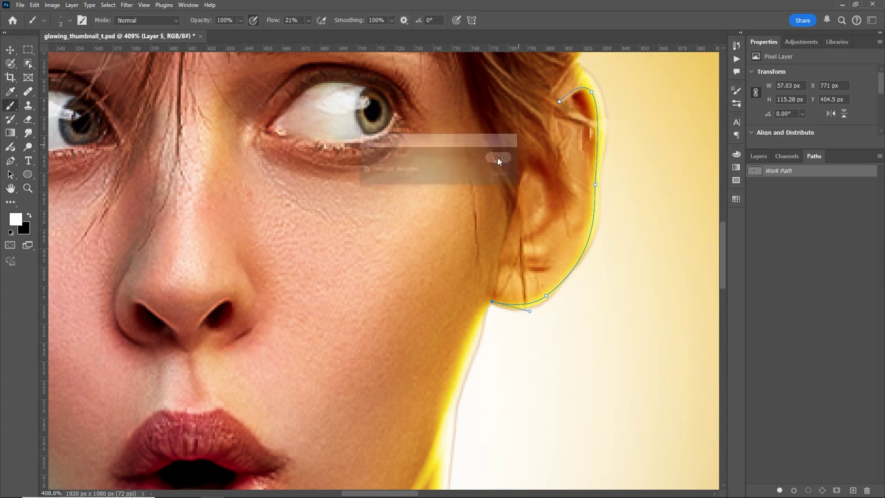
key(Escape)
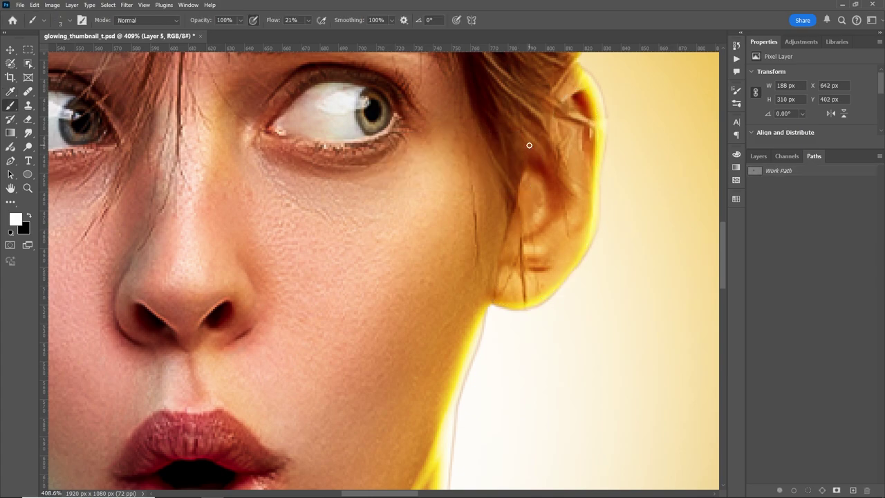
key(F7)
Step: Draw a curved pen path along the inner fold of the ear
click(752, 239)
key(p)
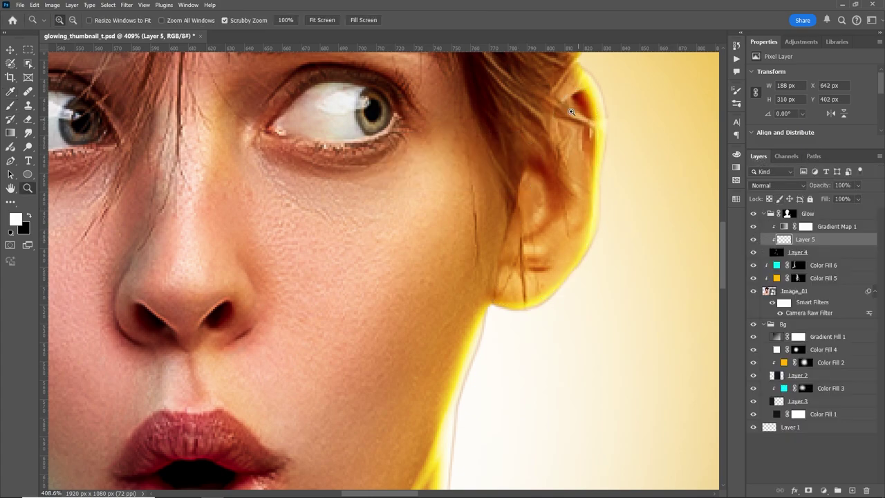
scroll(528, 197, up, 1)
drag(519, 186, 528, 188)
click(519, 205)
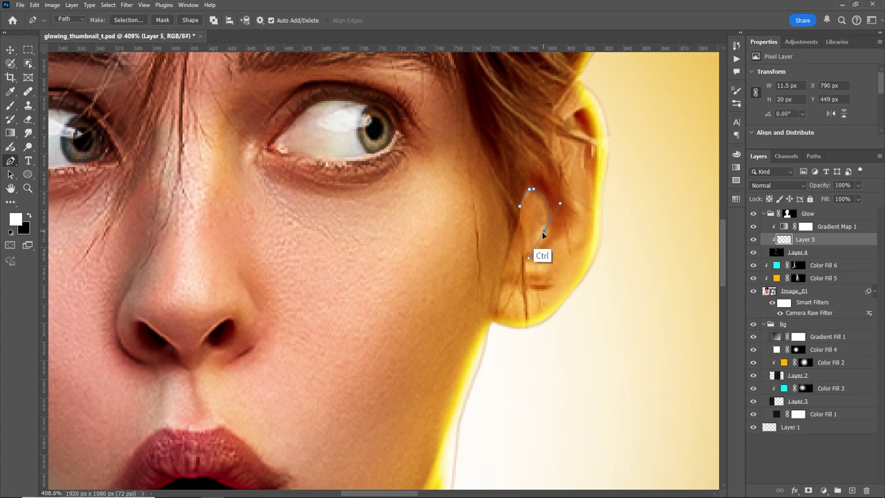
drag(524, 255, 506, 267)
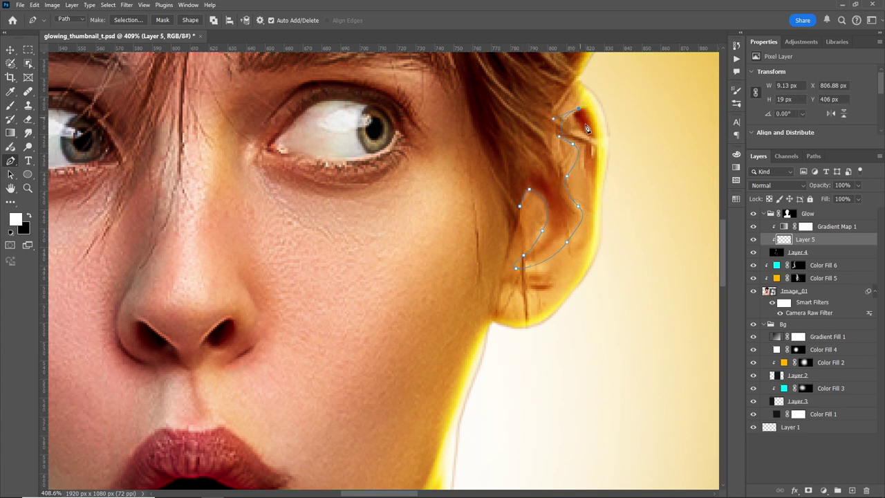
Step: Stroke the inner ear path twice with the brush, deselect it, and raise the brush flow slightly
key(b)
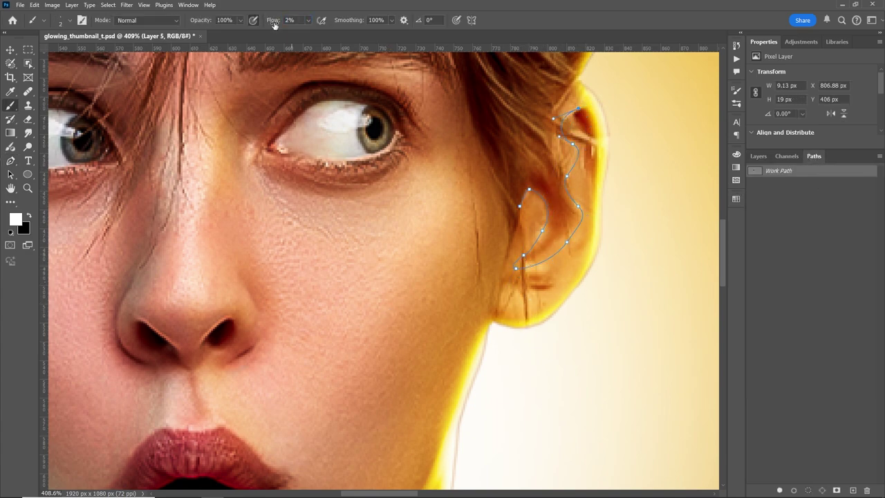
right_click(835, 174)
click(830, 219)
click(497, 154)
right_click(835, 176)
click(829, 219)
click(498, 154)
click(812, 221)
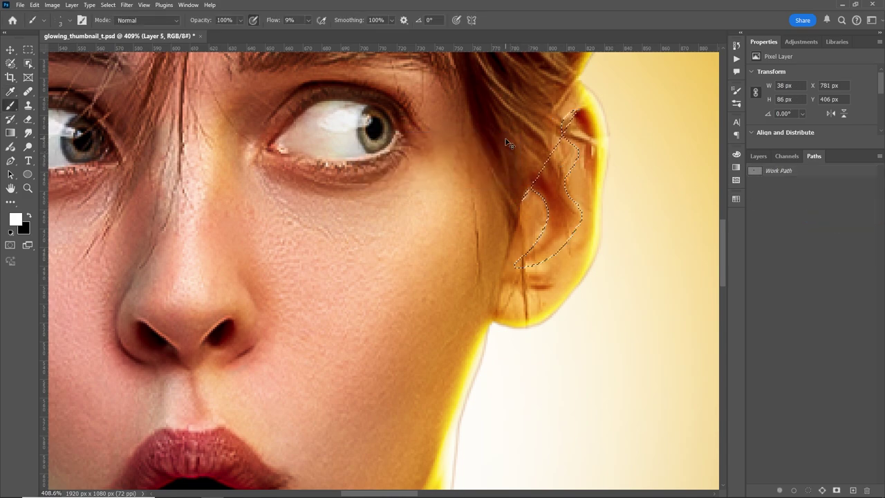
click(758, 155)
drag(270, 21, 273, 22)
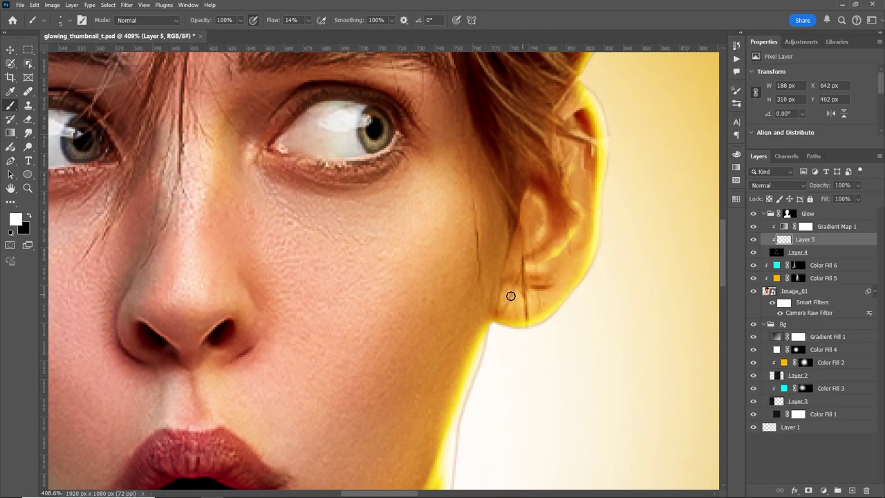
Step: Draw a curved pen path from below the ear down along the jawline
scroll(510, 296, down, 5)
scroll(519, 311, up, 3)
click(28, 132)
scroll(518, 258, up, 2)
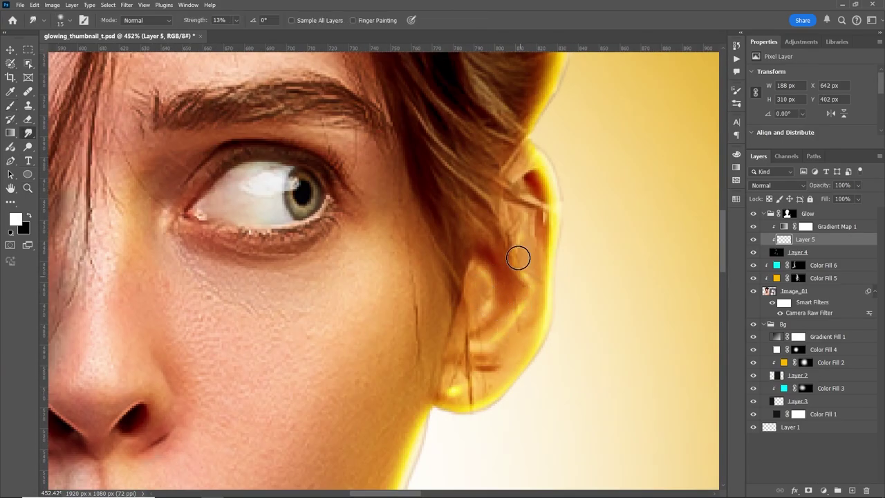
scroll(510, 346, down, 5)
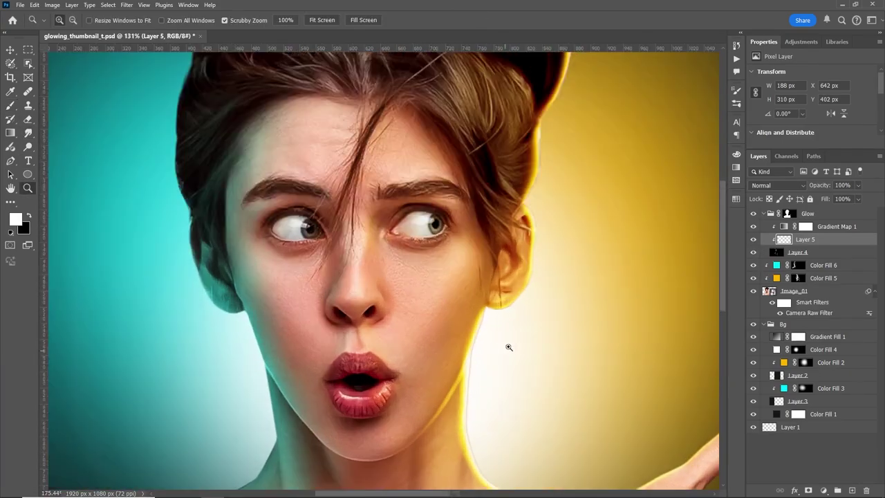
scroll(374, 210, up, 3)
key(b)
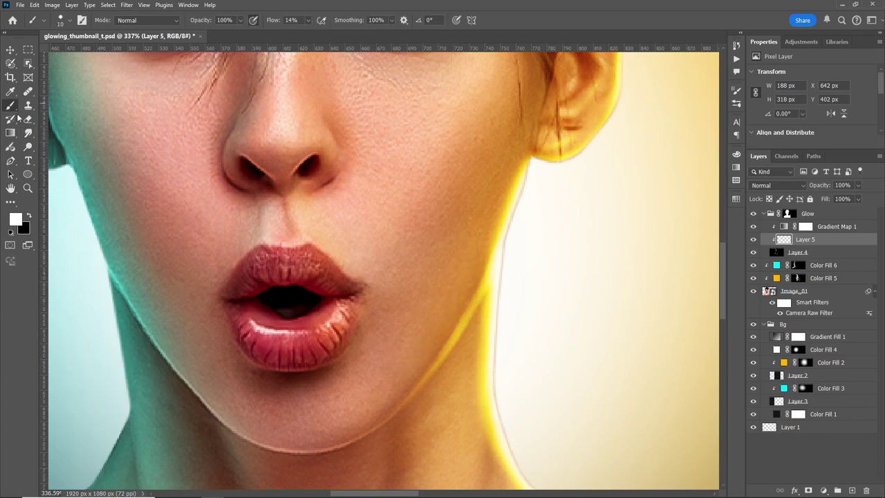
click(10, 161)
click(529, 152)
drag(374, 427, 326, 455)
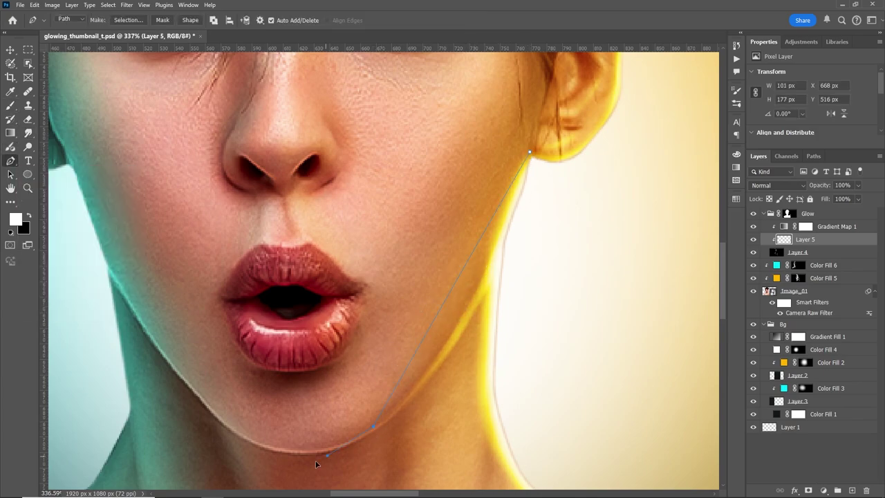
drag(414, 407, 479, 351)
Step: Stroke the jaw path with the brush on Layer 5, hide the path, and zoom out
click(10, 105)
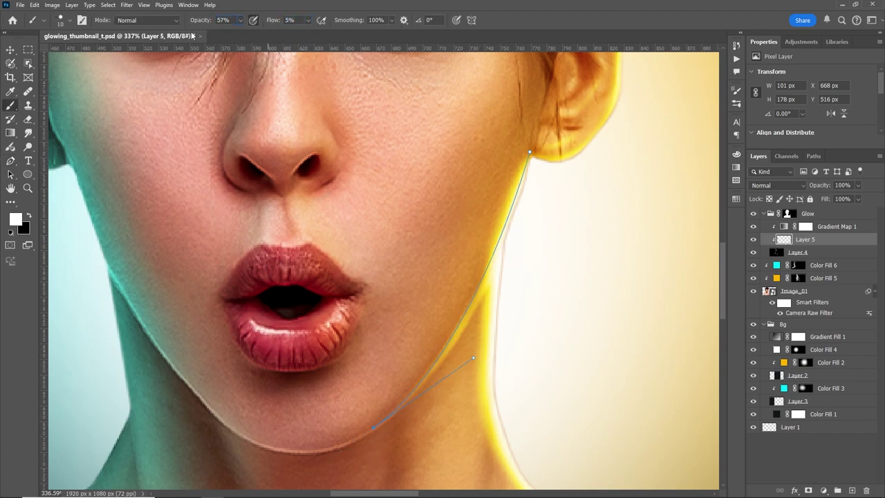
click(813, 156)
click(879, 156)
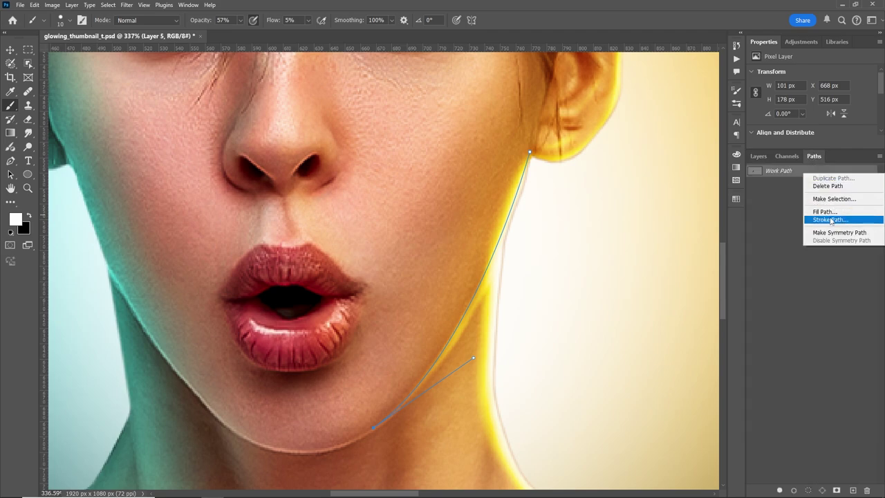
click(829, 220)
click(500, 159)
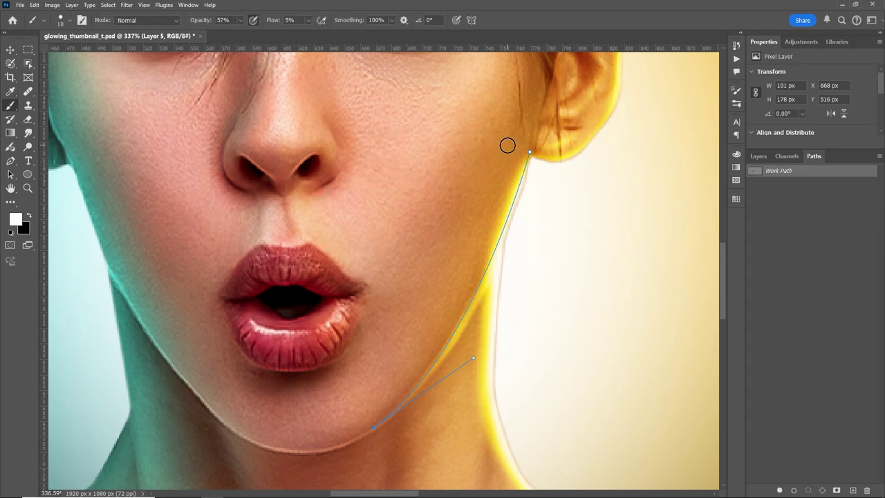
key(ctrl+h)
click(758, 156)
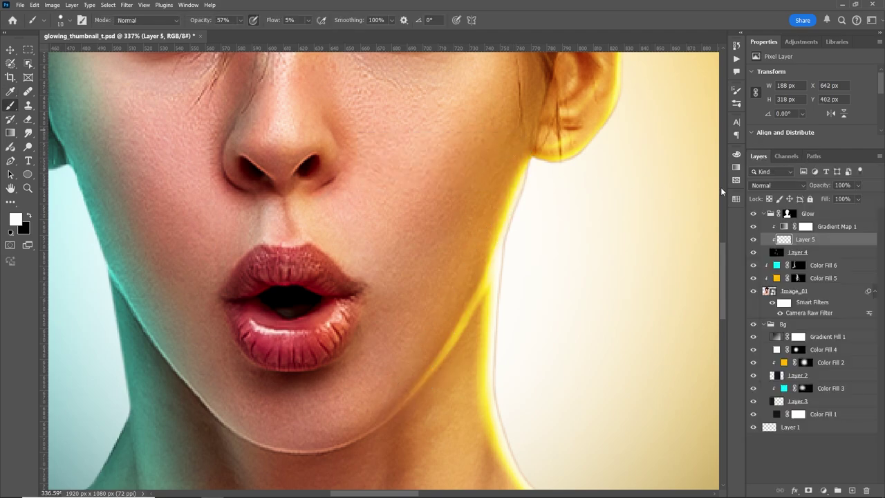
key(z)
drag(547, 253, 567, 243)
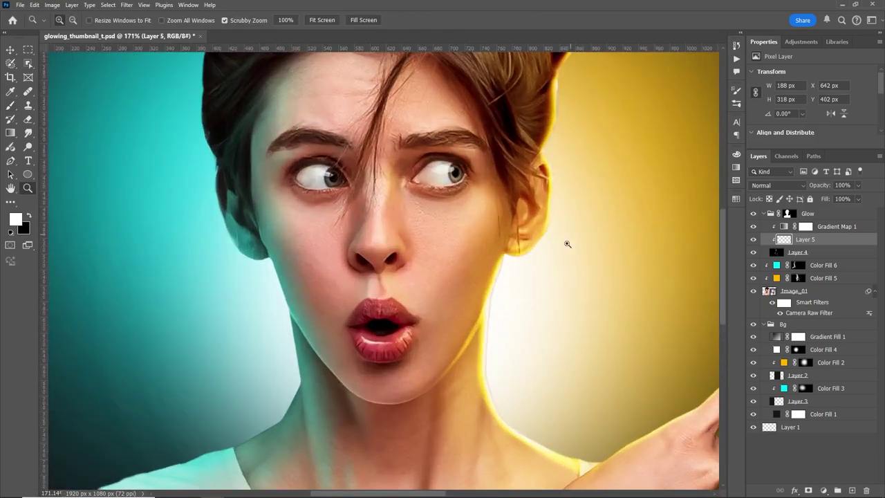
Step: Add a new Layer 6 above Gradient Map 1 and set it to Screen blend mode
key(b)
click(753, 239)
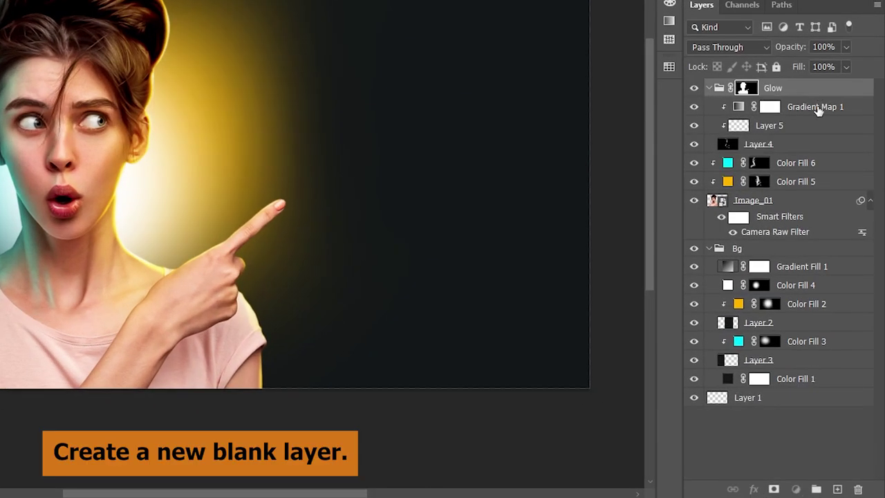
click(817, 112)
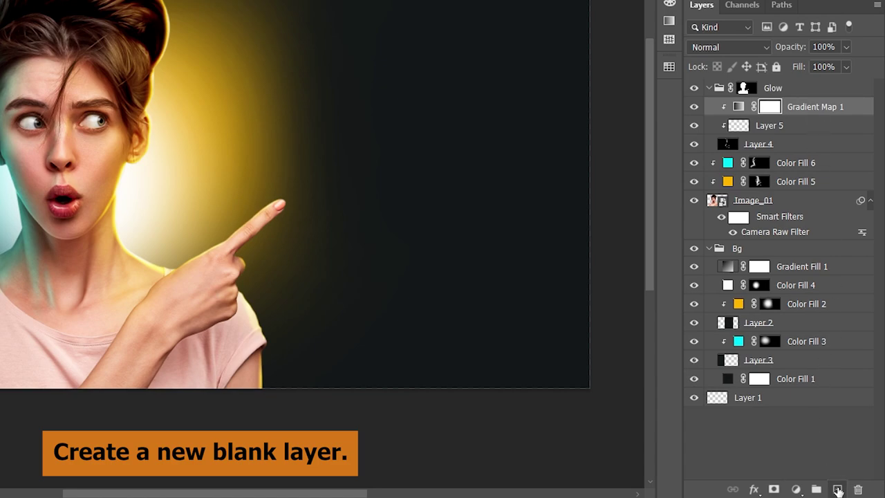
click(837, 489)
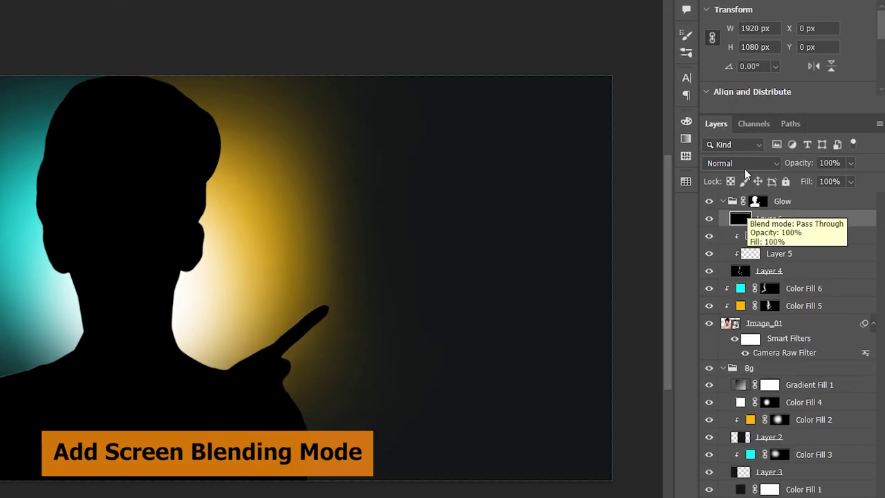
click(744, 165)
click(719, 280)
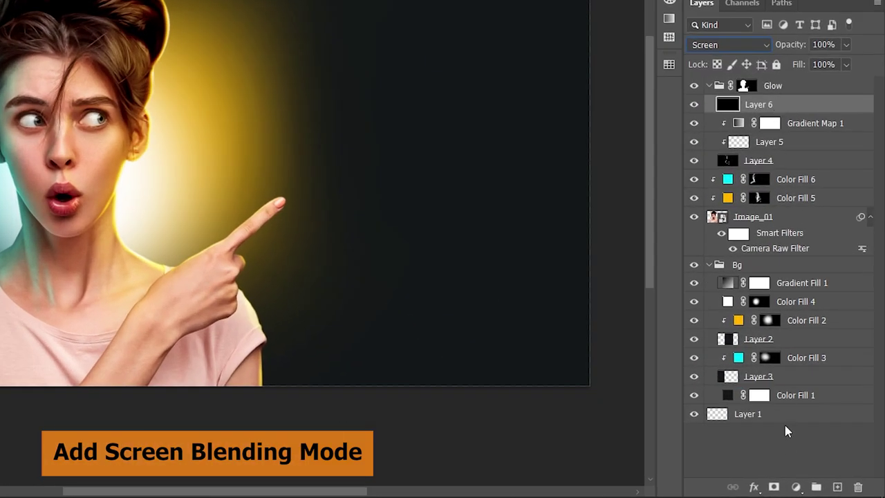
Step: Add Gradient Map 2 with the cyan highlight gradient preset and clip it to Layer 6
click(797, 487)
click(801, 472)
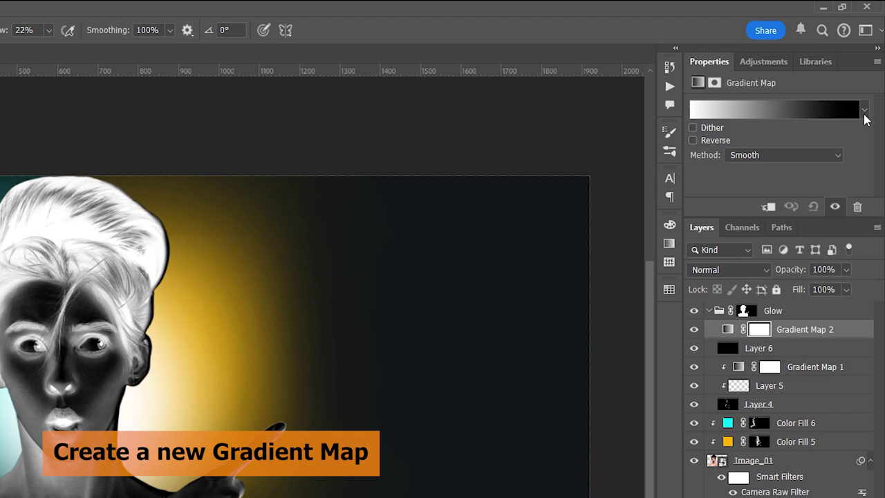
click(864, 113)
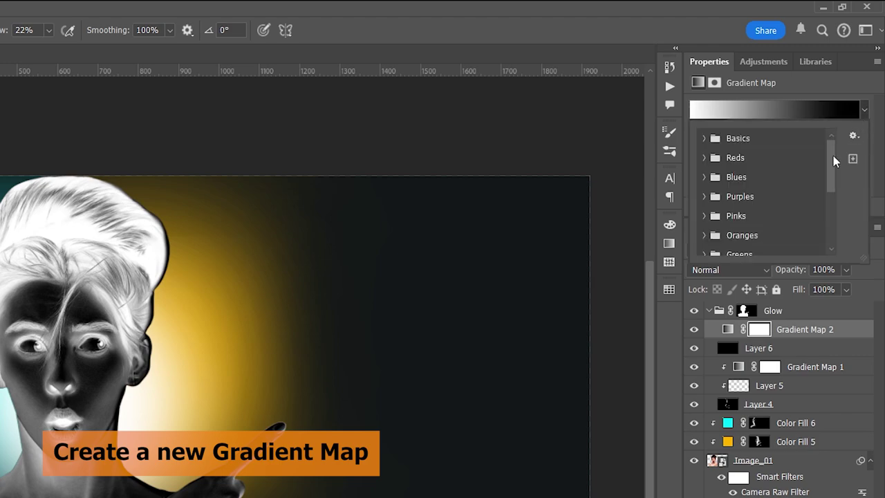
scroll(823, 208, down, 5)
scroll(824, 220, down, 1)
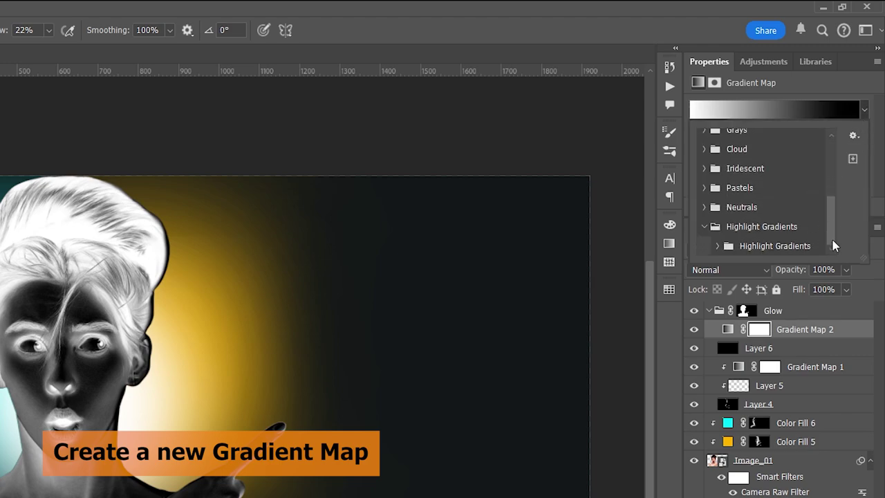
drag(832, 212, 826, 228)
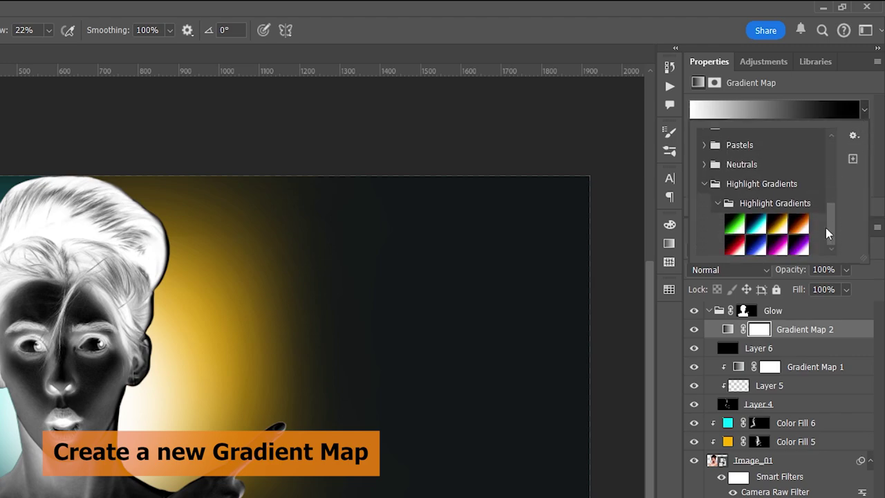
click(757, 224)
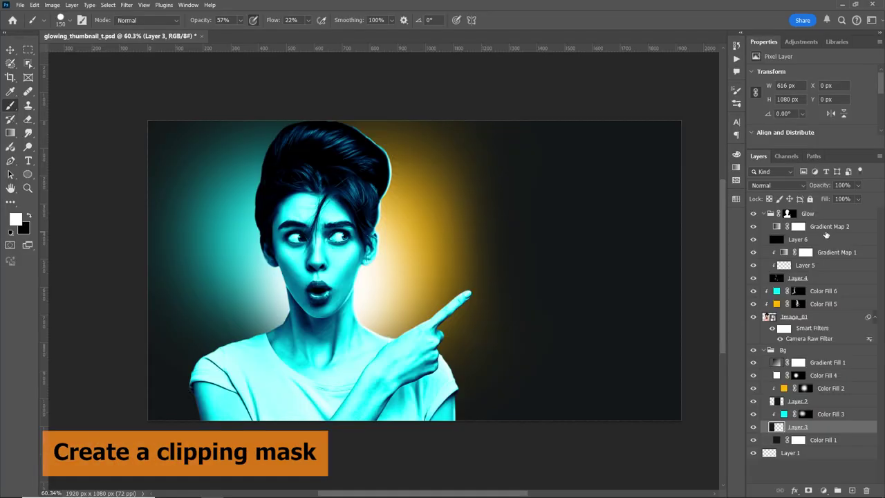
right_click(826, 227)
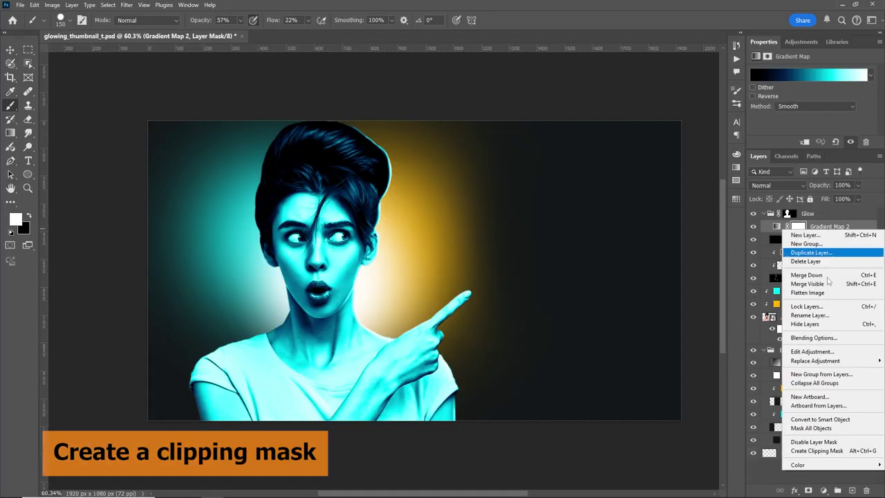
click(818, 451)
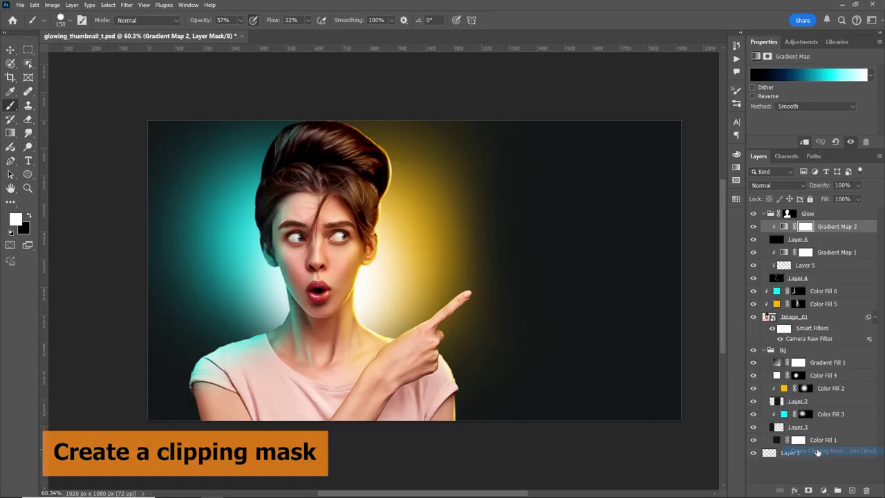
key(z)
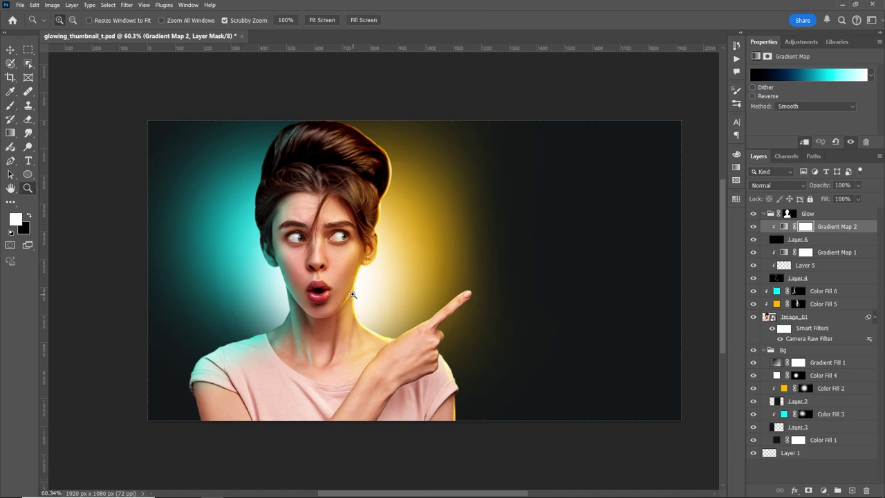
drag(349, 294, 365, 278)
Step: On Layer 6, paint cyan glow on the hair's left edge with brush spacing at 1%
key(b)
click(799, 240)
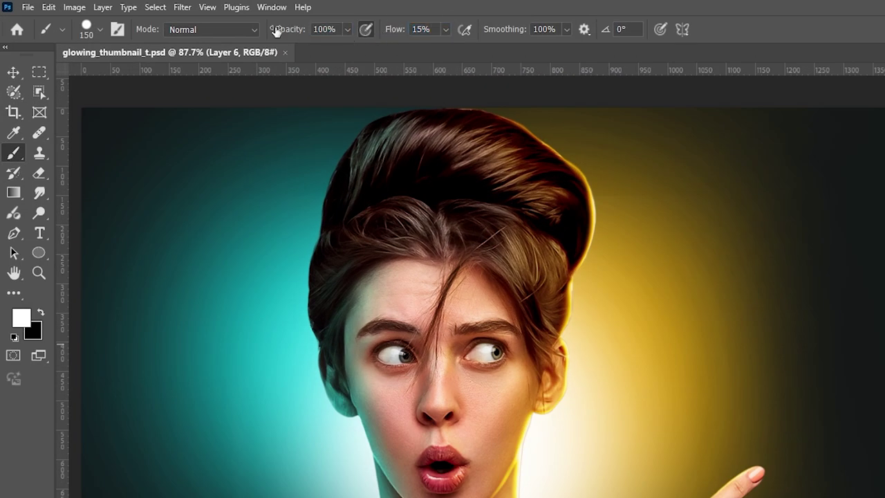
click(100, 30)
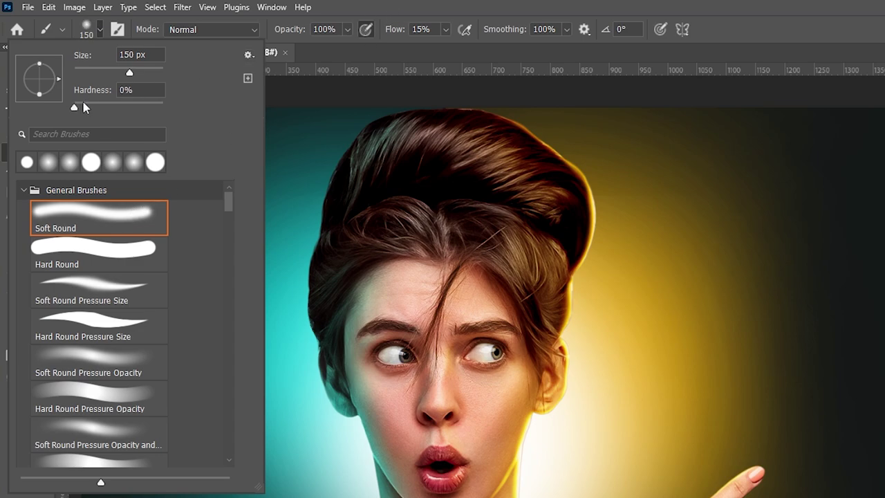
key(Return)
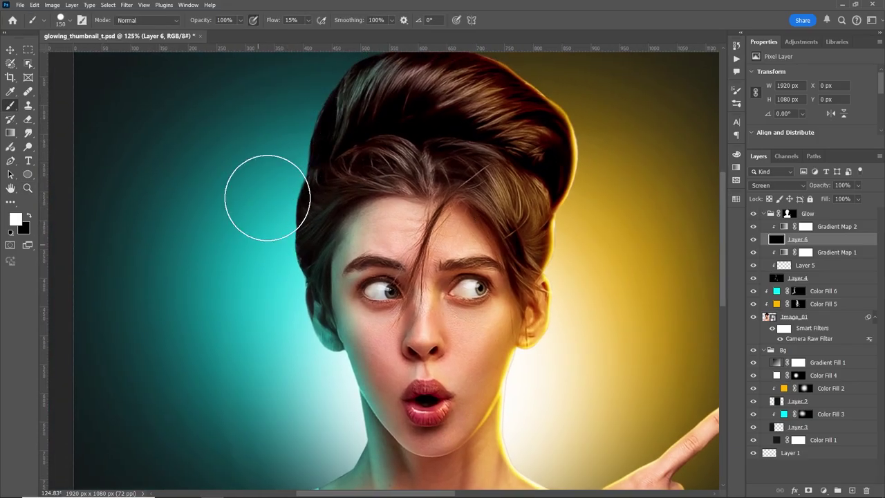
drag(279, 151, 292, 174)
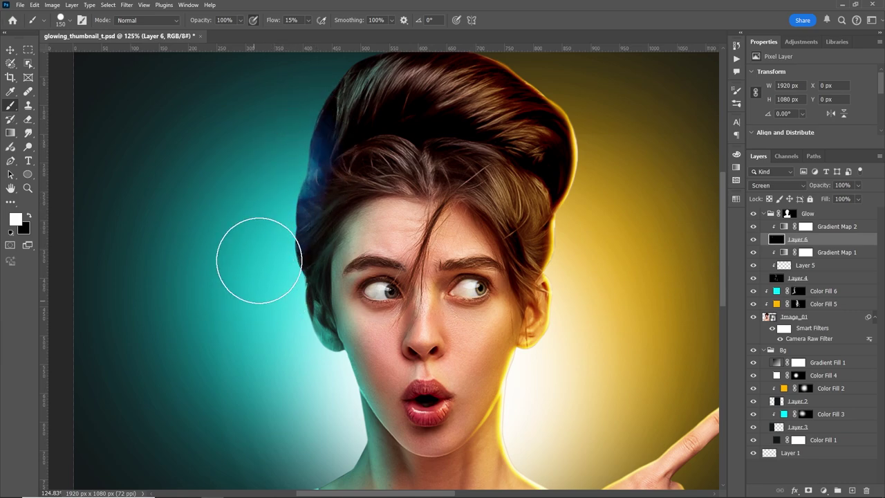
click(737, 100)
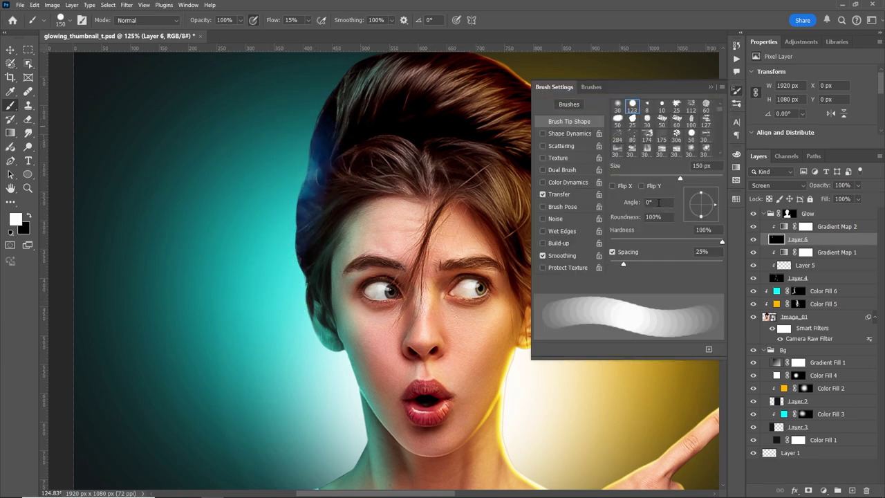
drag(624, 266, 609, 265)
click(709, 87)
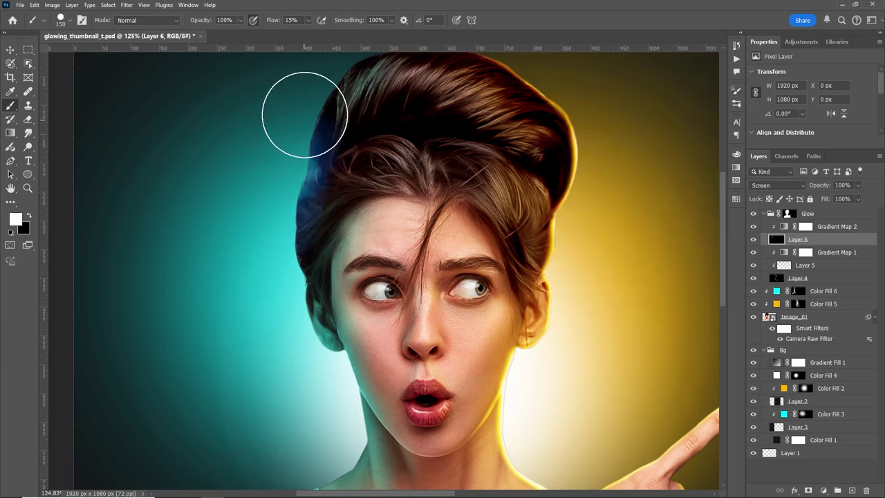
Step: Paint cyan glow down the hair's left edge, raising brush flow to 21% to brighten it
mouse_move(306, 113)
mouse_down()
mouse_move(276, 203)
mouse_move(253, 344)
mouse_up()
scroll(253, 343, down, 2)
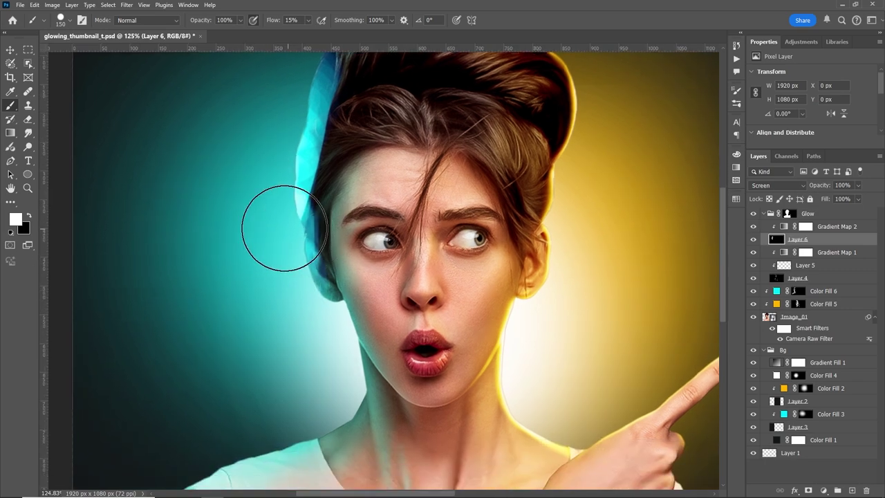
drag(272, 20, 277, 20)
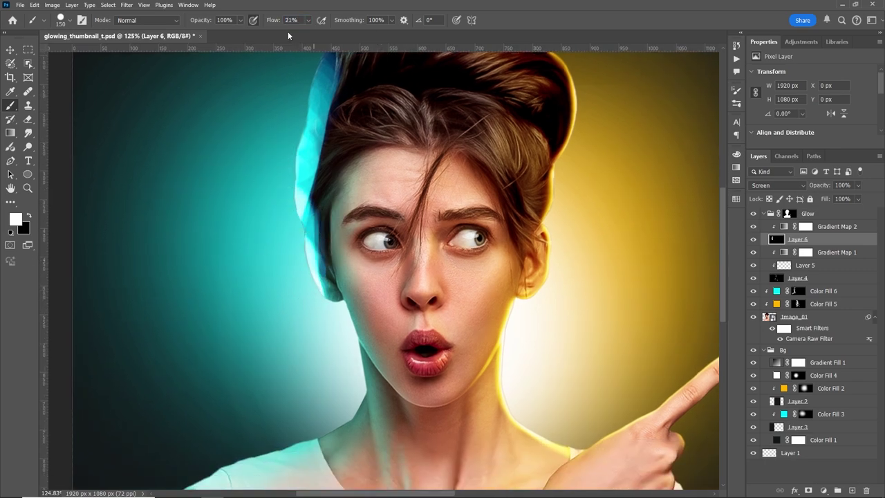
mouse_move(283, 293)
mouse_down()
mouse_move(277, 178)
mouse_move(304, 315)
mouse_up()
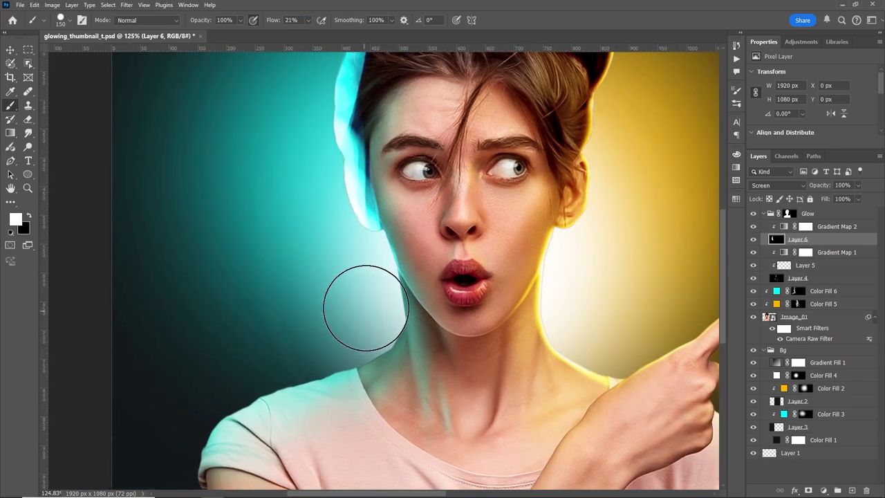
mouse_move(320, 375)
mouse_down()
mouse_move(361, 306)
mouse_move(317, 452)
mouse_up()
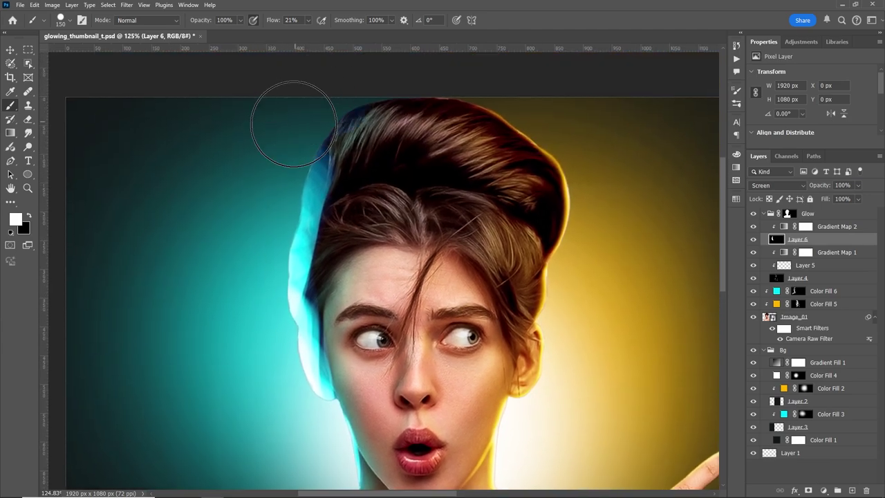
Step: With the Smudge tool at size 150, smear the glow at the top-left of the hair
key(z)
drag(295, 237, 242, 254)
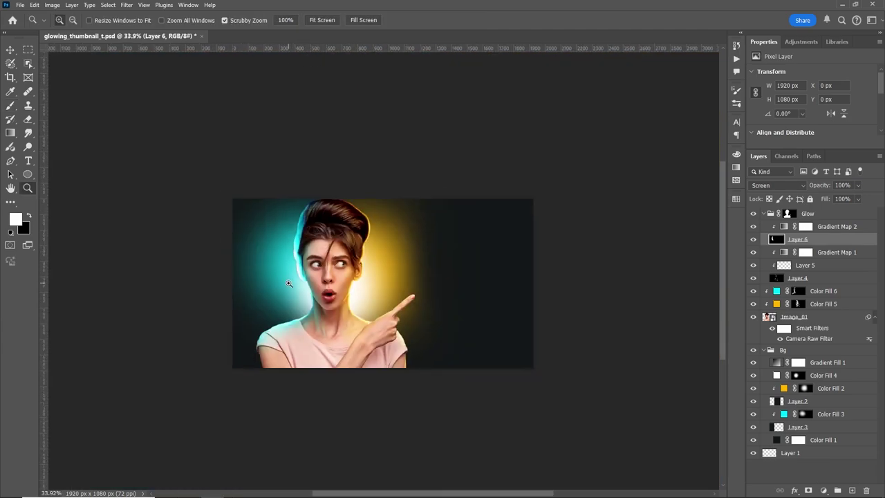
scroll(289, 283, up, 2)
key(b)
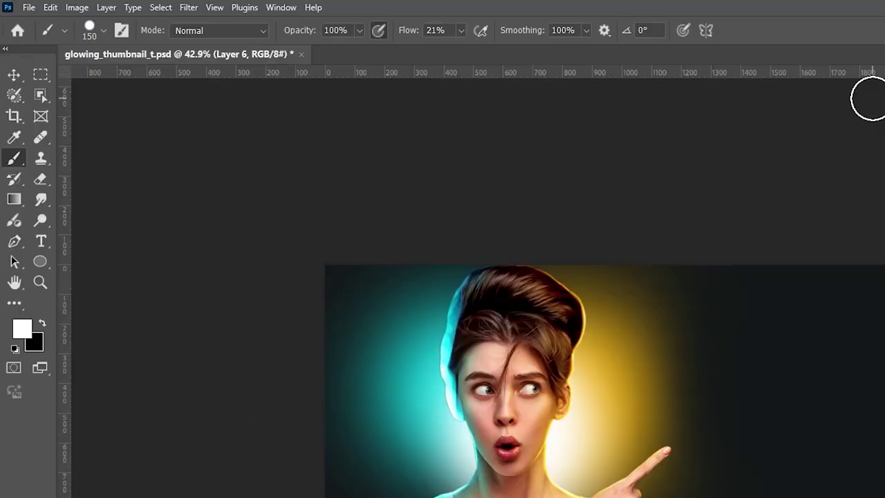
click(32, 136)
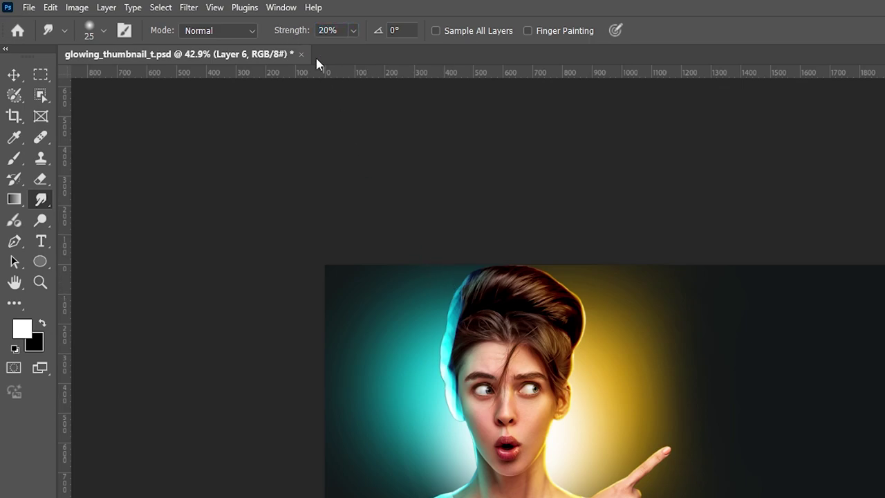
drag(460, 274, 606, 320)
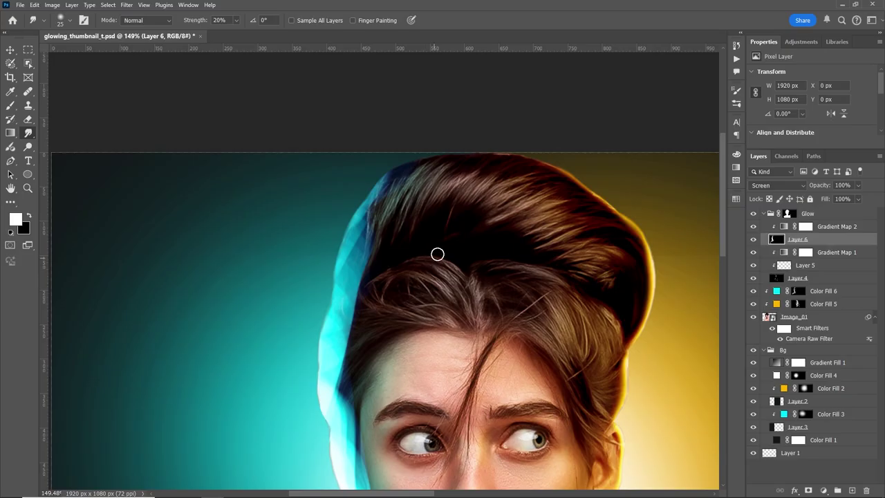
key(bracketright)
key(bracketright)
key(bracketright)
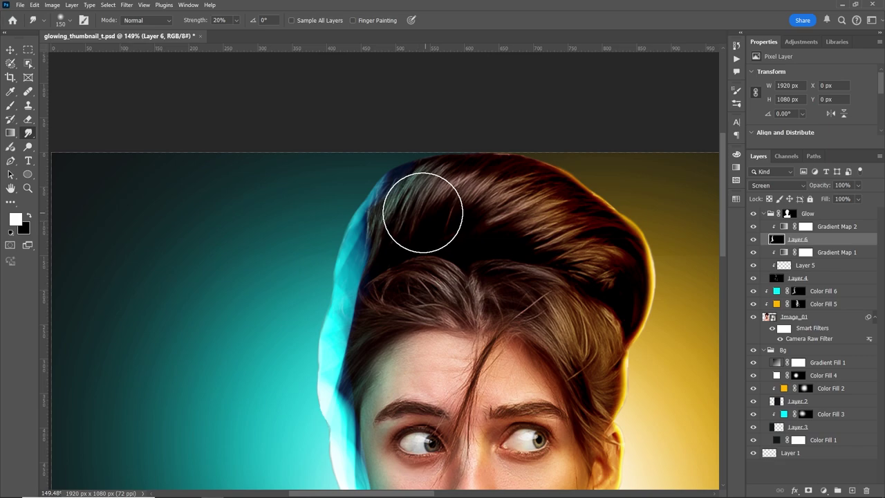
mouse_move(442, 231)
mouse_down()
mouse_move(407, 221)
mouse_move(415, 194)
mouse_move(359, 272)
mouse_move(395, 253)
mouse_move(419, 316)
mouse_up()
Step: Resize the smudge brush (70–125) and soften the glow along the arm, neck and shoulder edges
key(bracketright)
key(bracketright)
key(bracketright)
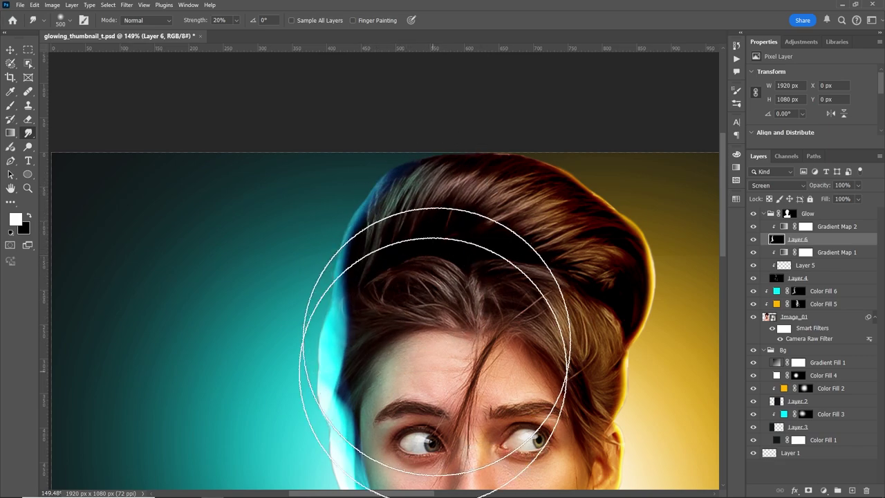
scroll(503, 228, down, 3)
scroll(502, 228, left, 3)
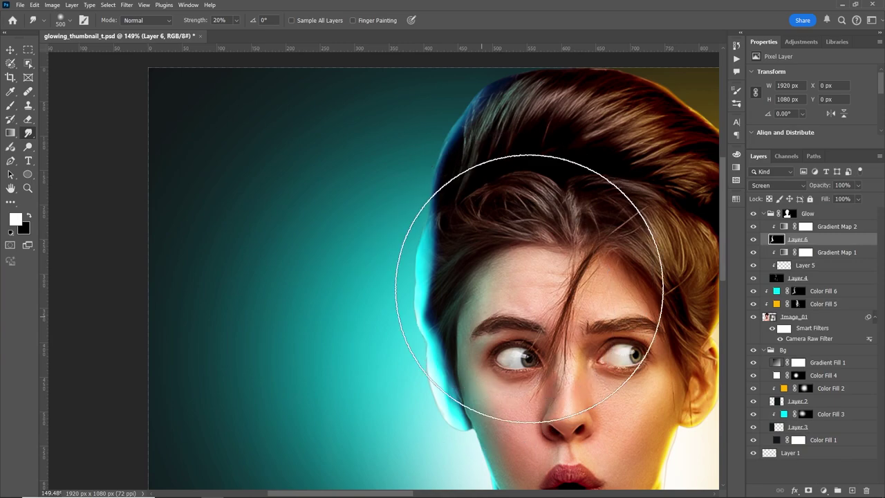
key(bracketleft)
key(bracketleft)
key(bracketleft)
key(bracketright)
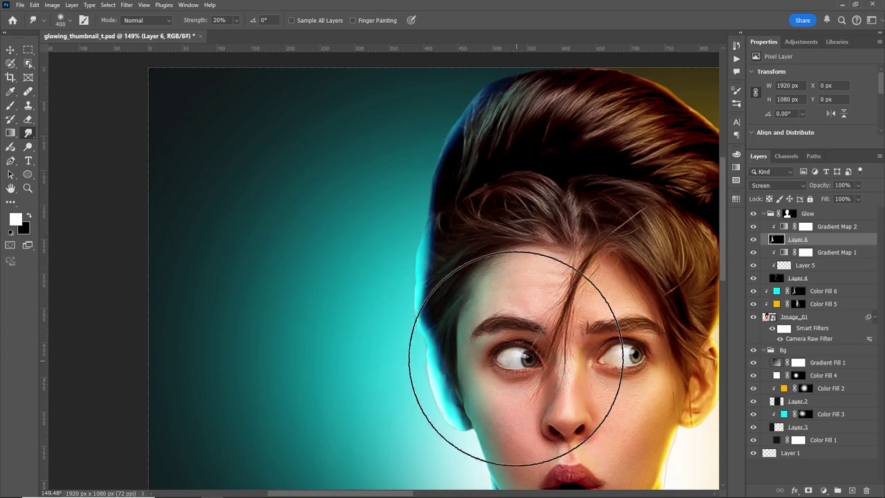
key(bracketright)
drag(494, 365, 461, 235)
key(bracketleft)
key(bracketleft)
key(bracketleft)
key(bracketleft)
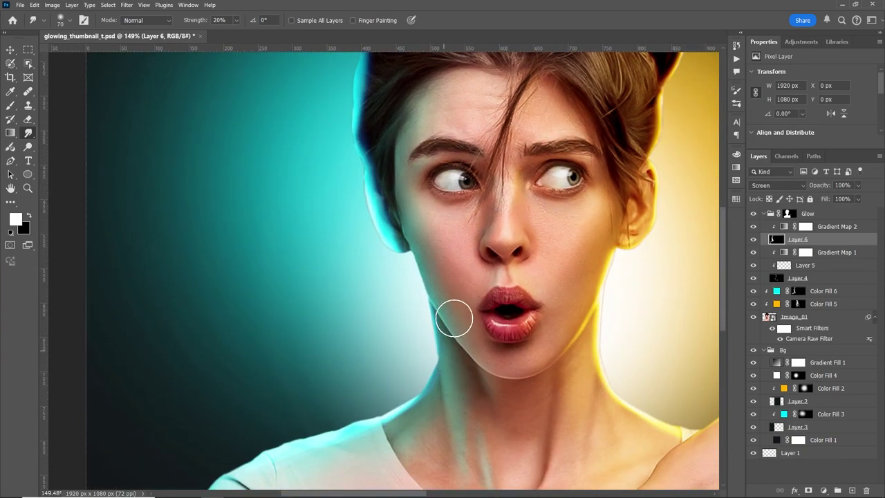
scroll(454, 405, down, 3)
scroll(454, 405, left, 2)
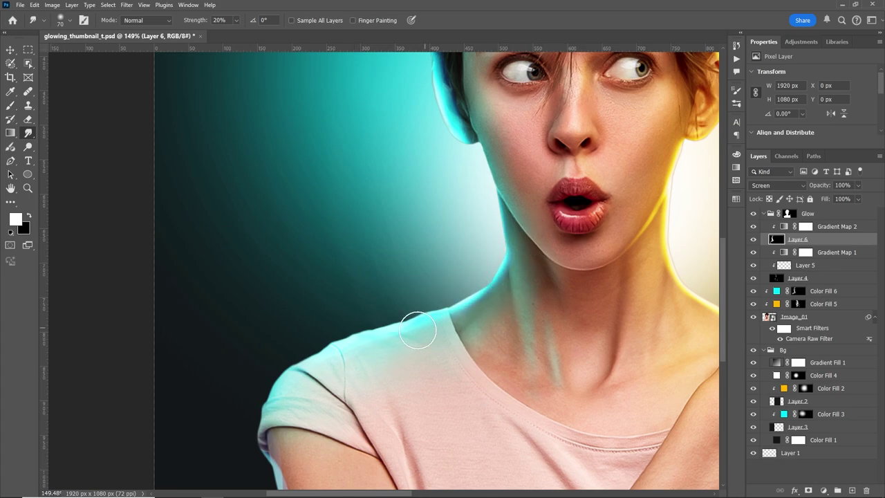
drag(365, 395, 393, 287)
mouse_move(306, 369)
mouse_down()
mouse_move(323, 452)
mouse_move(326, 369)
mouse_move(330, 419)
mouse_move(314, 331)
mouse_up()
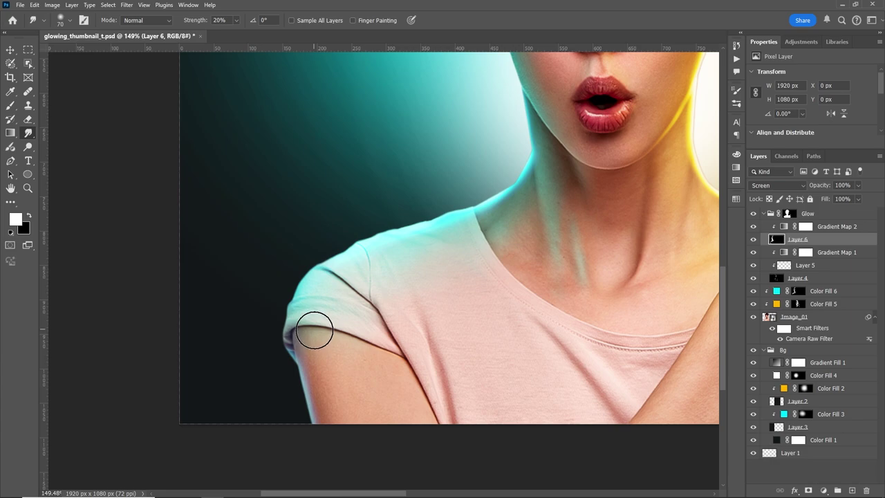
key(bracketright)
key(bracketright)
key(bracketright)
key(bracketright)
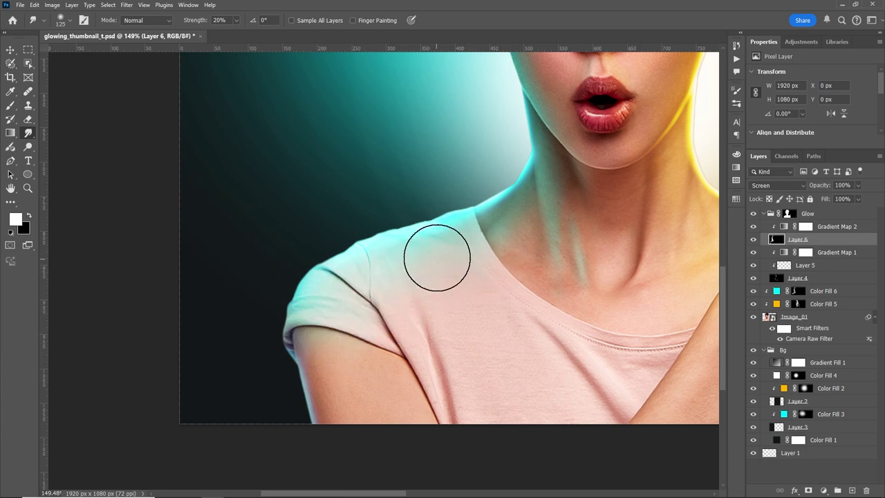
mouse_move(470, 255)
mouse_down()
mouse_move(429, 251)
mouse_move(510, 249)
mouse_up()
Step: Enlarge the smudge brush to 200 and scroll around to review the blended glow
scroll(510, 249, up, 3)
scroll(509, 249, right, 2)
scroll(498, 273, up, 3)
scroll(498, 274, right, 3)
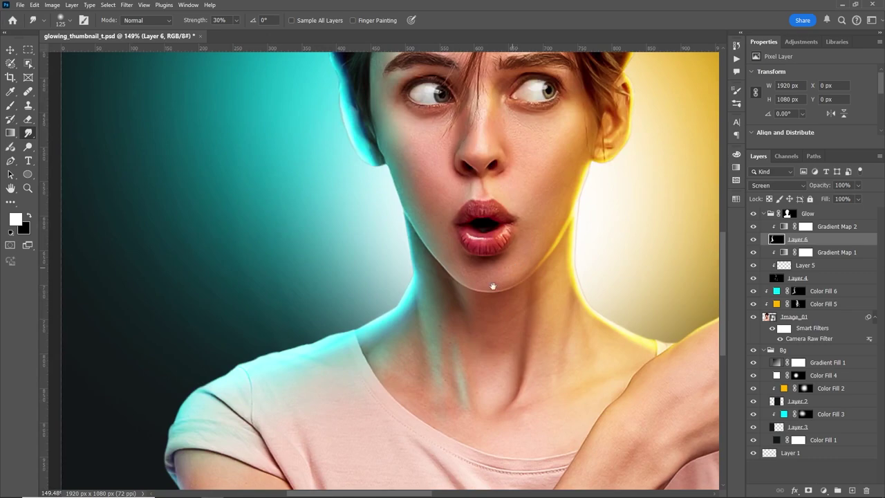
key(bracketright)
key(bracketright)
key(bracketright)
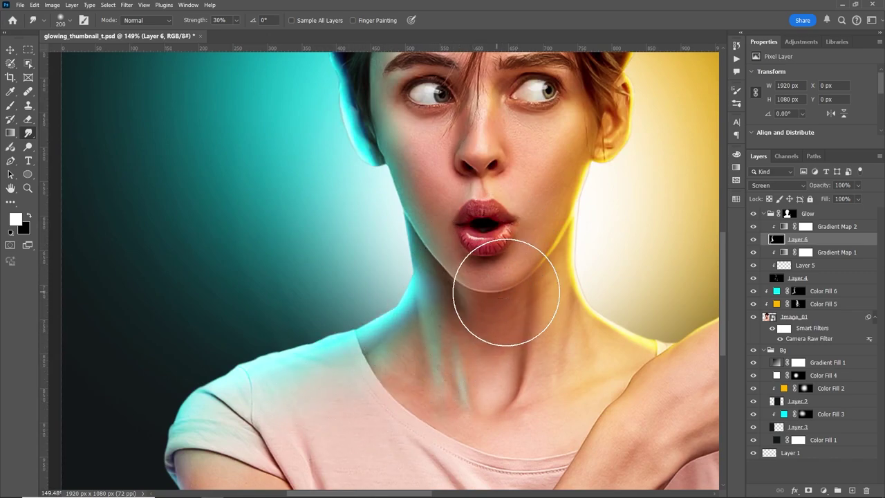
scroll(493, 277, up, 5)
alt+scroll(405, 231, down, 1)
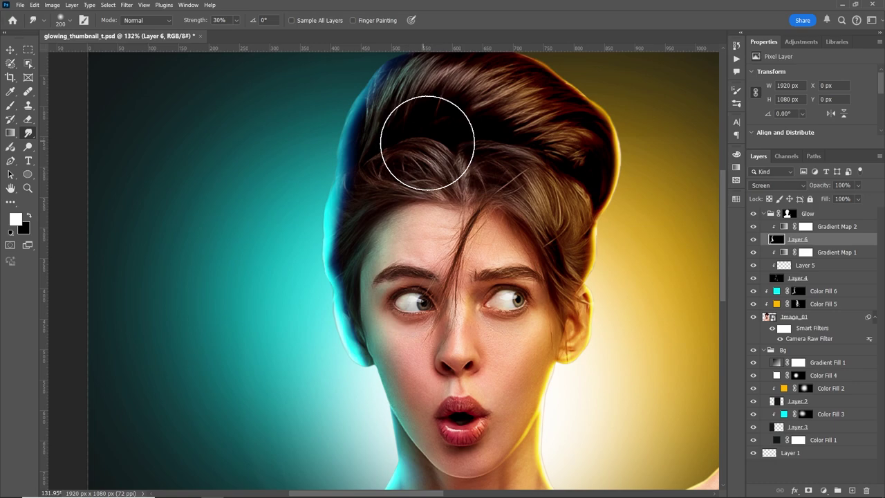
scroll(408, 159, up, 2)
scroll(408, 159, right, 1)
scroll(385, 352, down, 4)
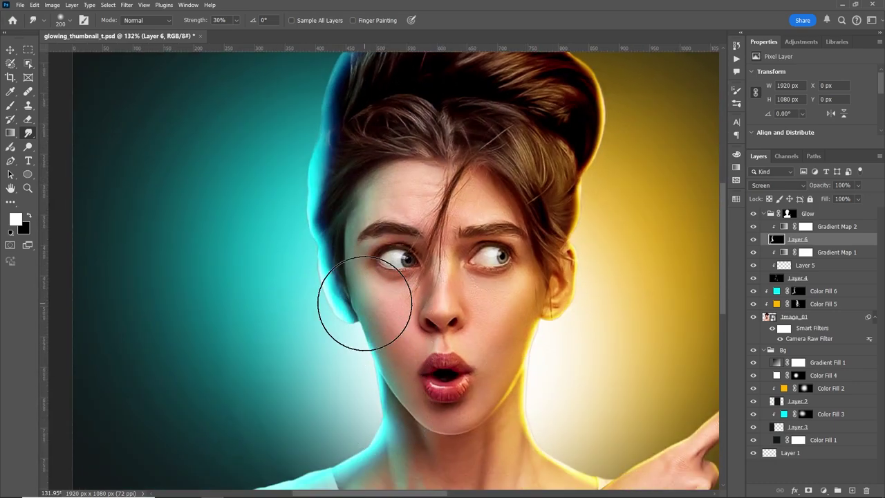
scroll(346, 270, up, 3)
scroll(346, 269, right, 1)
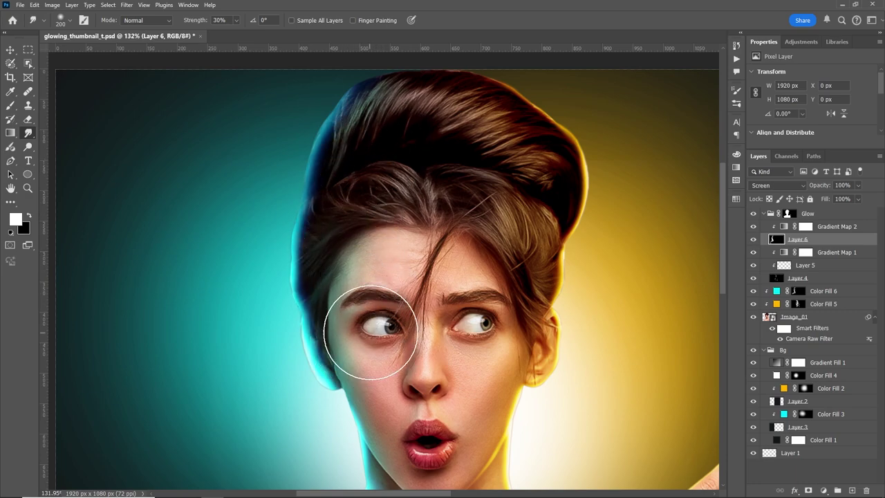
scroll(373, 339, down, 2)
scroll(405, 391, down, 3)
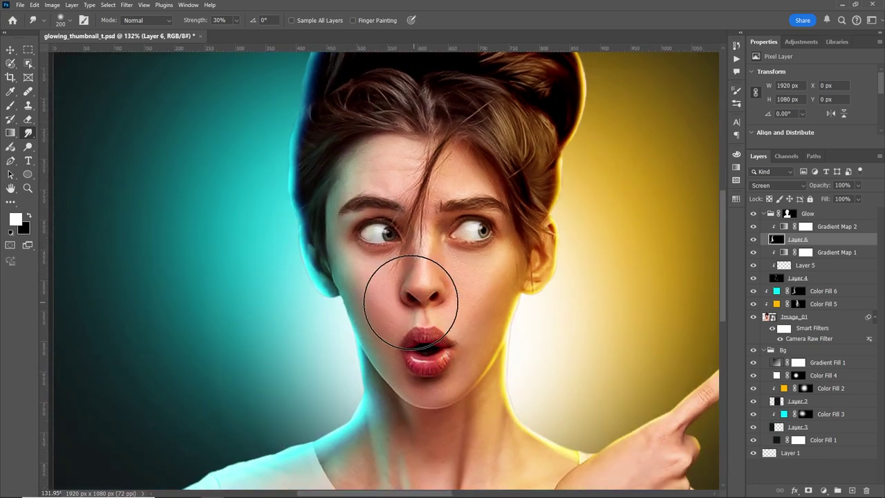
Step: Zoom in and out over the hair, face, neck and shoulder to inspect the glow edges
key(z)
click(362, 109)
key(b)
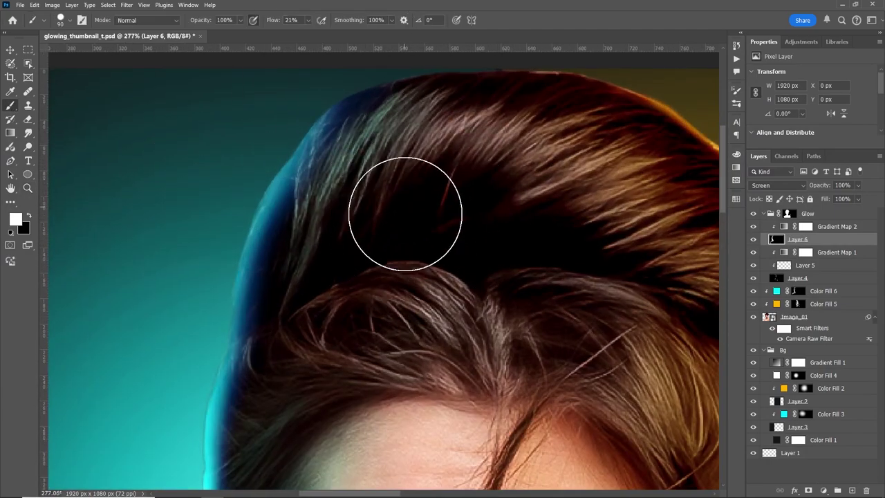
key(bracketleft)
key(bracketleft)
key(bracketleft)
scroll(300, 209, down, 2)
scroll(301, 210, left, 2)
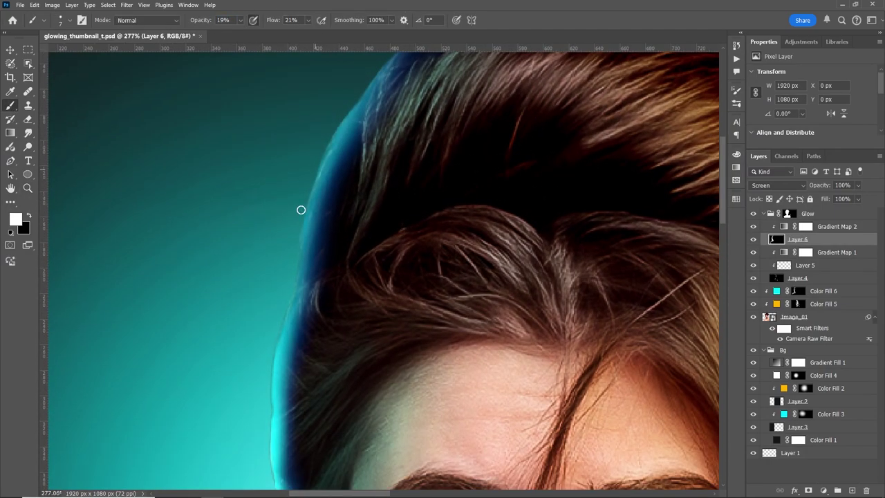
key(z)
scroll(293, 328, down, 2)
scroll(304, 324, down, 2)
scroll(346, 329, down, 1)
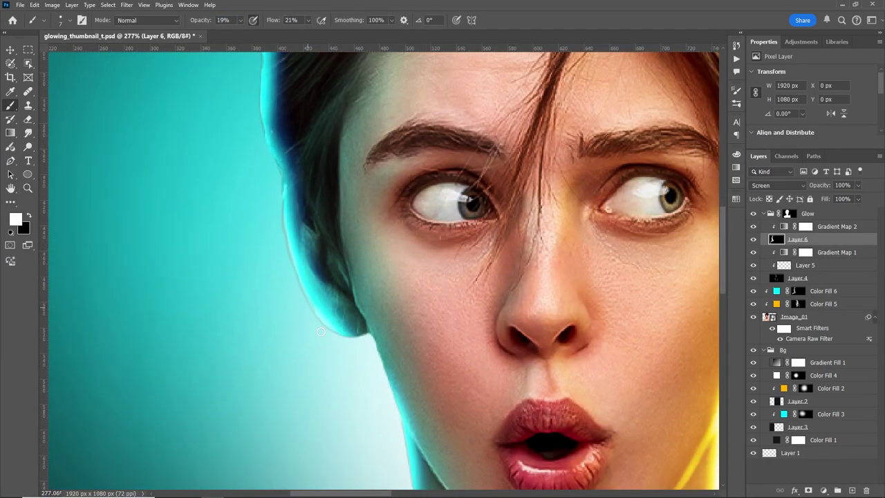
scroll(415, 333, down, 1)
scroll(423, 333, up, 6)
key(b)
scroll(366, 235, down, 5)
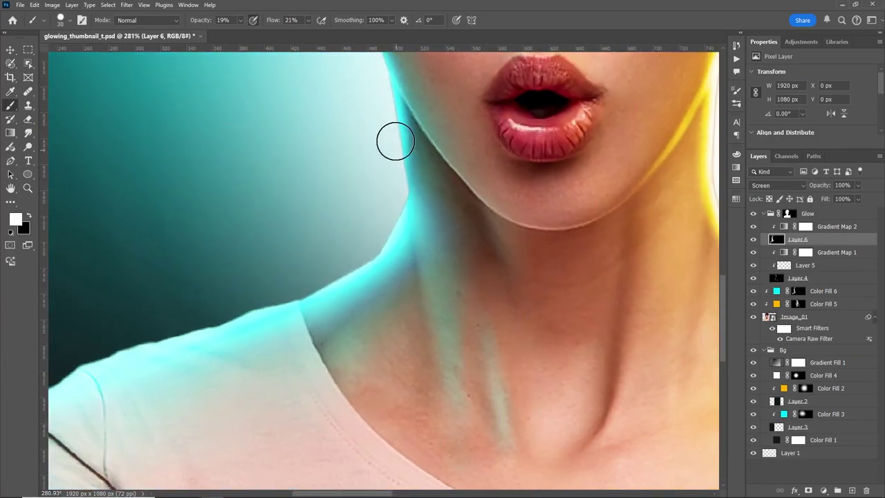
scroll(290, 263, left, 2)
key(z)
scroll(272, 277, up, 2)
key(b)
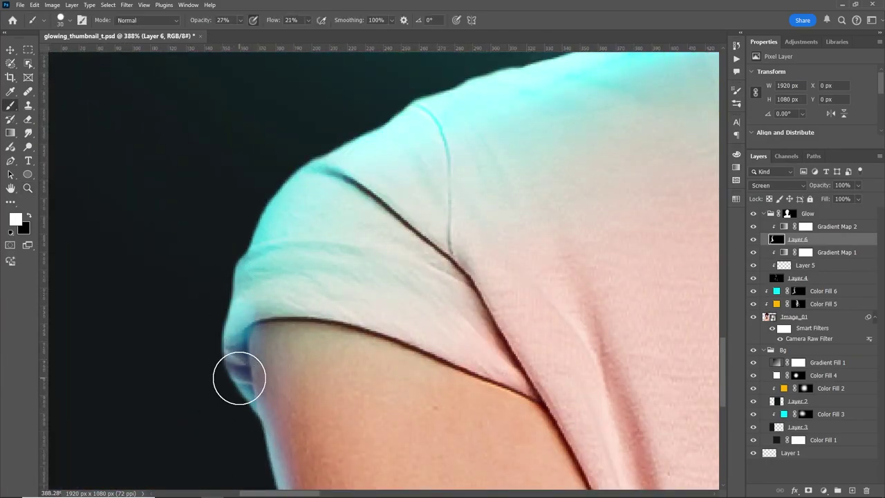
key(z)
scroll(270, 288, down, 5)
scroll(347, 219, up, 2)
key(b)
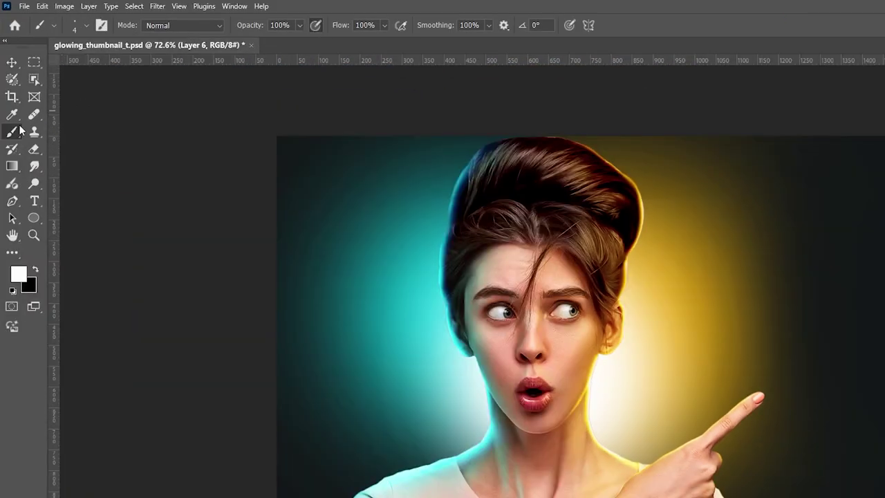
Step: Check the brush size and hardness, lower the brush opacity, and enlarge the brush
click(87, 27)
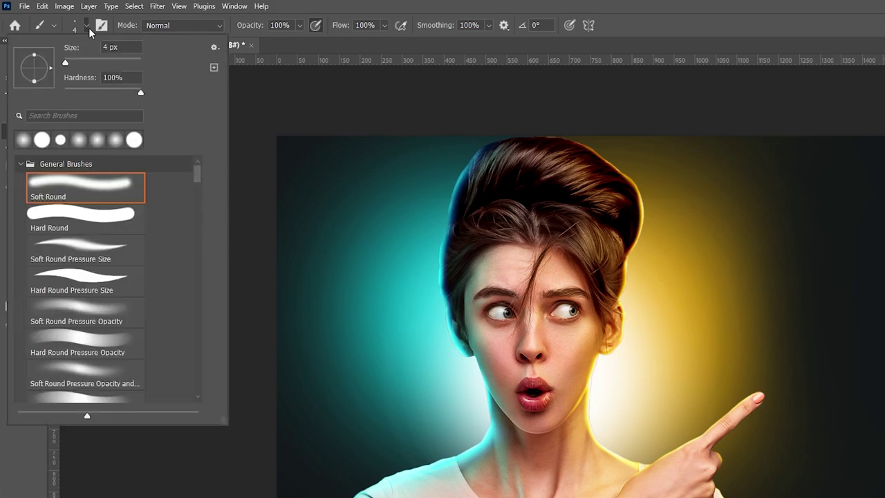
click(360, 8)
drag(251, 28, 242, 28)
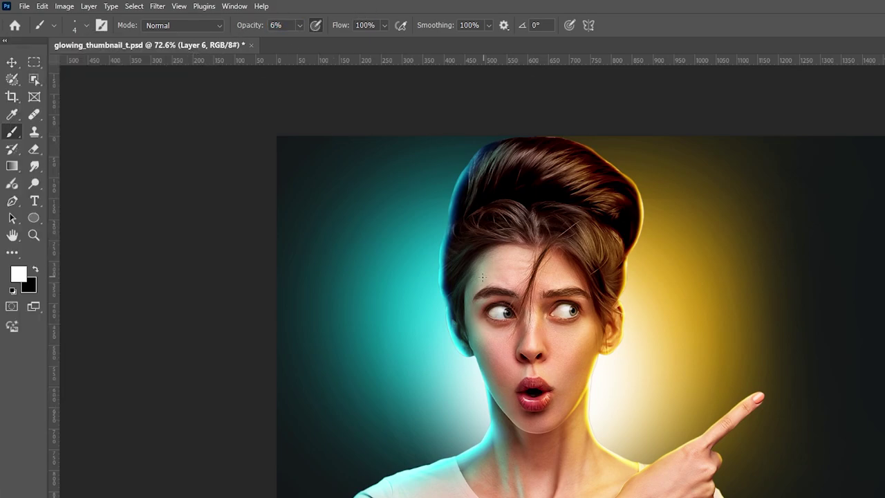
scroll(483, 277, up, 5)
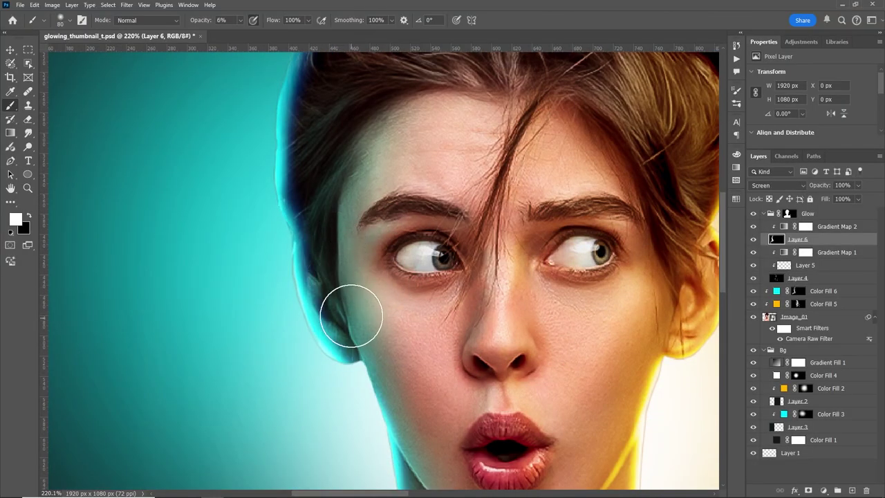
scroll(416, 327, down, 2)
scroll(427, 270, down, 3)
scroll(408, 335, down, 1)
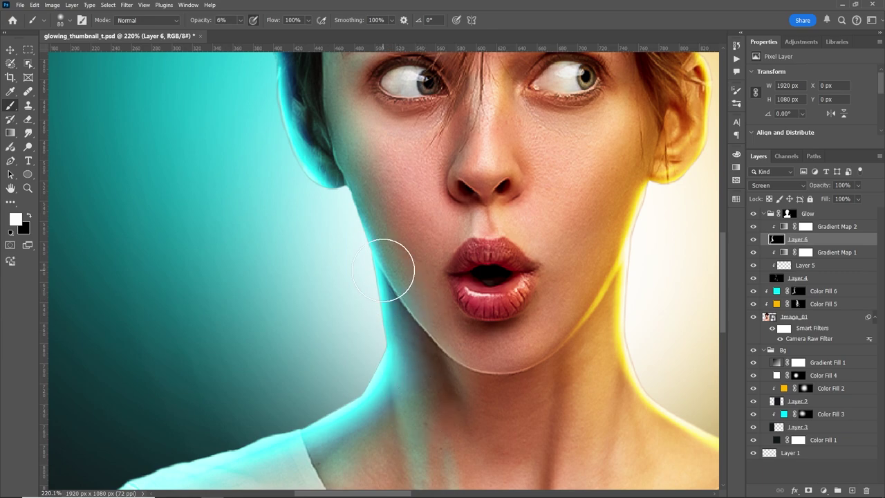
scroll(394, 290, down, 3)
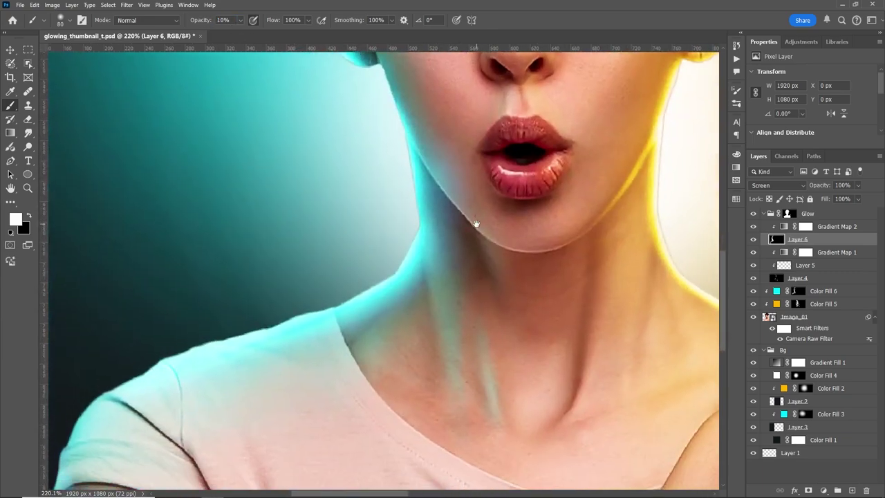
key(bracketright)
key(bracketright)
Step: With a smaller Smudge brush at 30% strength, blend the glow along the neck and shoulder
key(r)
scroll(346, 355, right, 2)
scroll(365, 277, down, 3)
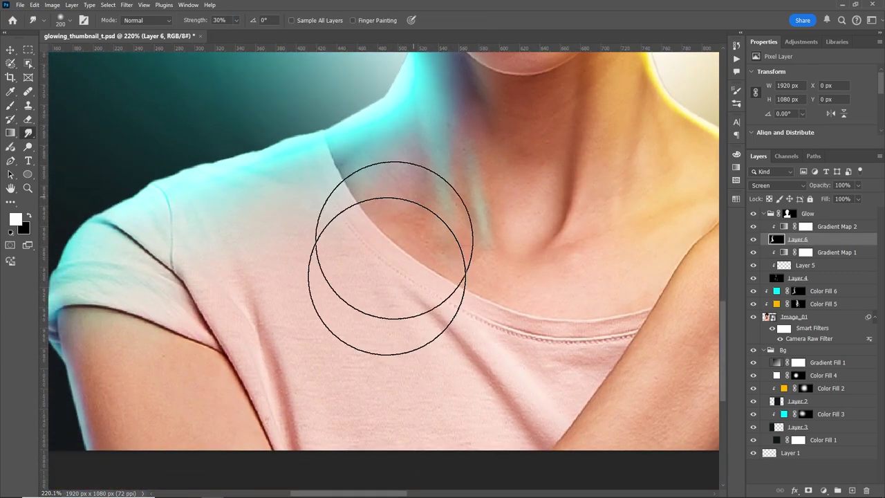
scroll(276, 239, down, 3)
scroll(277, 239, left, 2)
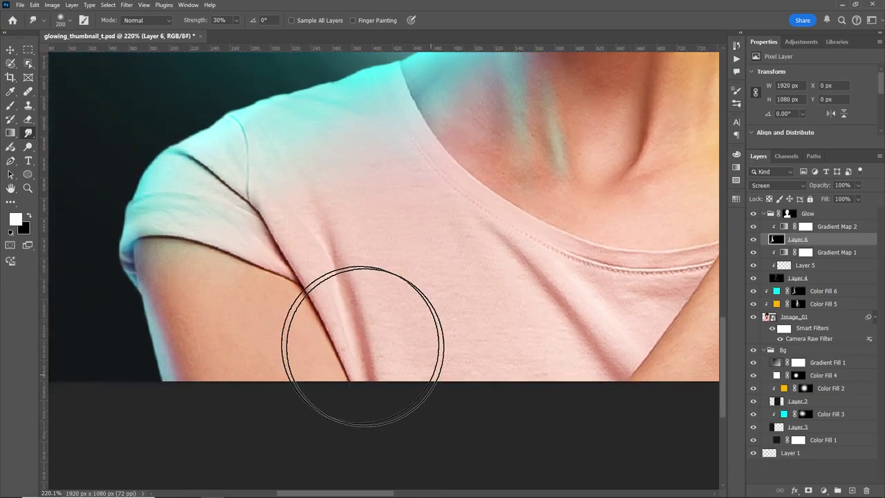
scroll(227, 232, up, 3)
key(bracketleft)
key(bracketleft)
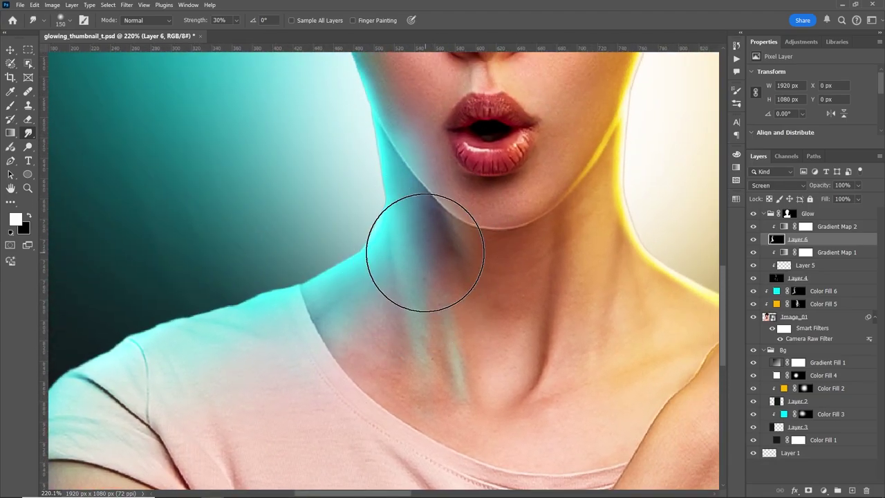
scroll(419, 251, up, 3)
scroll(362, 117, up, 2)
scroll(415, 247, down, 4)
scroll(415, 228, down, 5)
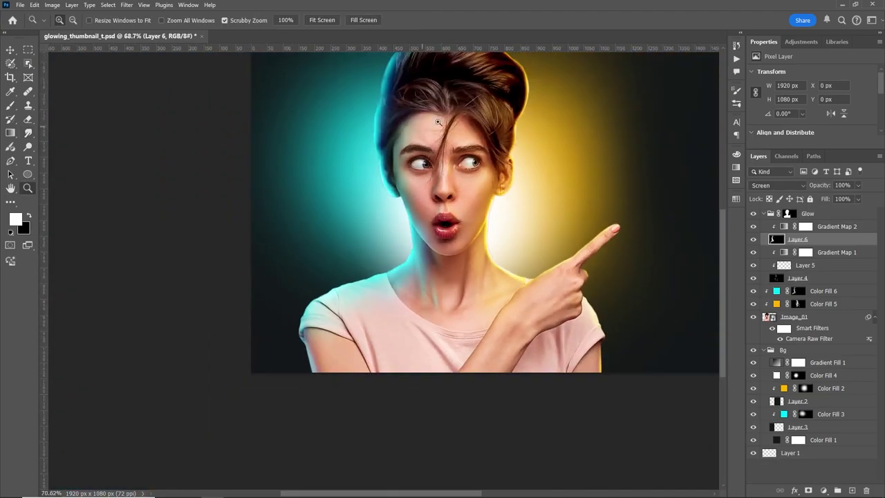
scroll(415, 185, up, 4)
Step: Add a new empty Layer 7 above Layer 6 and pick the Pen tool
key(ctrl+shift+alt+n)
key(b)
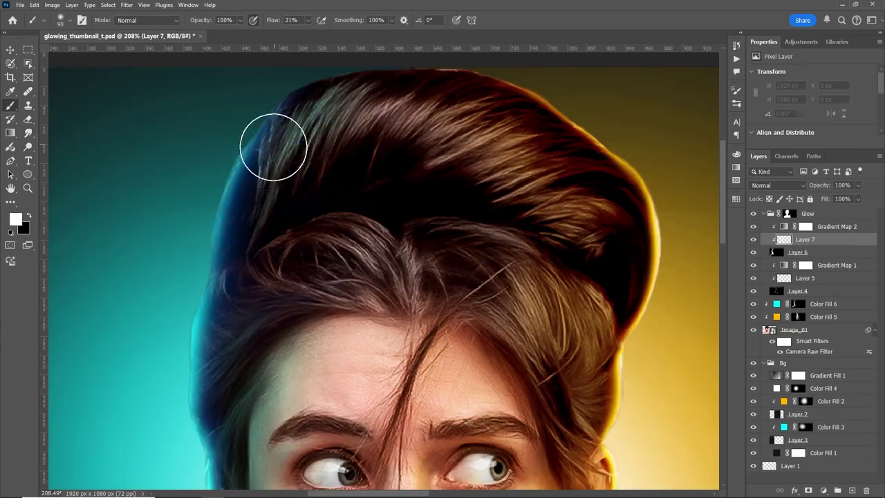
scroll(276, 148, up, 3)
key(p)
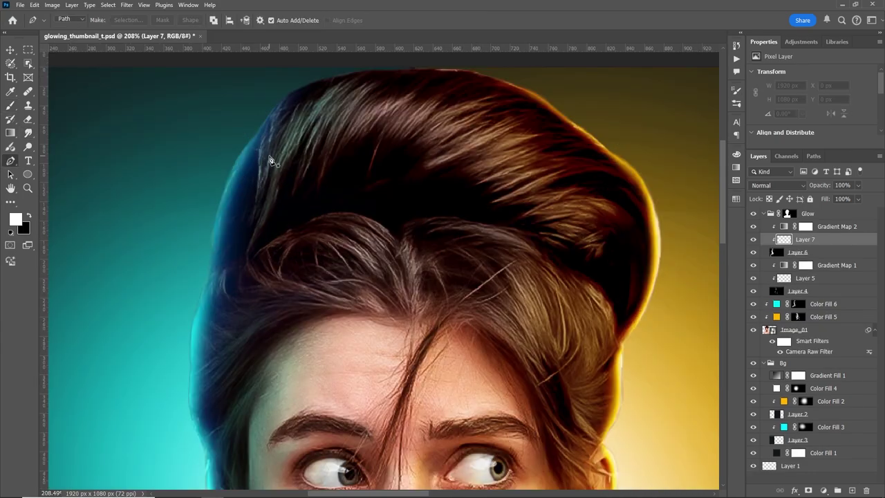
scroll(302, 100, up, 3)
Step: Trace a pen path along the hair's left outer edge down to where it meets the cheek
click(359, 71)
click(296, 85)
click(240, 143)
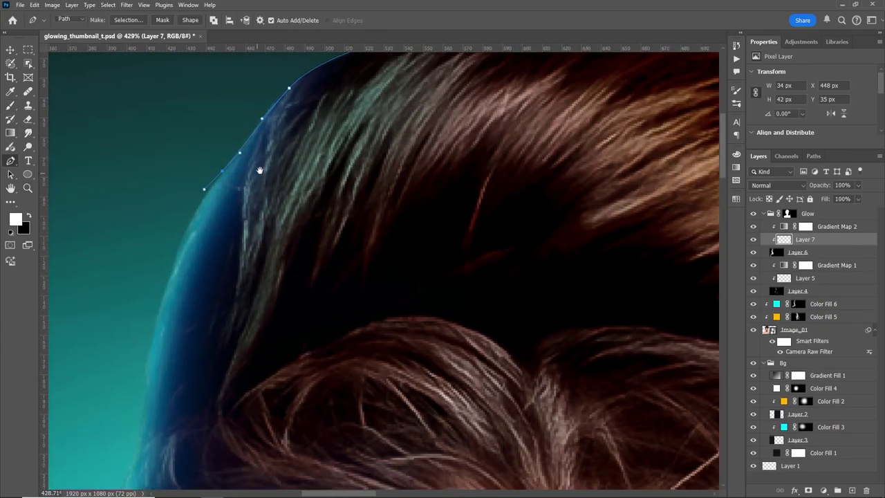
click(232, 164)
click(183, 320)
scroll(281, 280, down, 3)
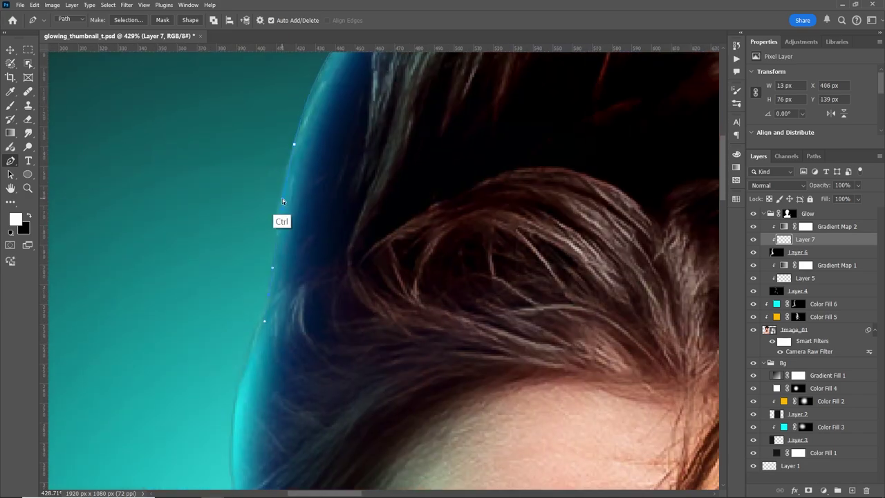
scroll(282, 201, down, 5)
scroll(290, 302, left, 3)
click(359, 227)
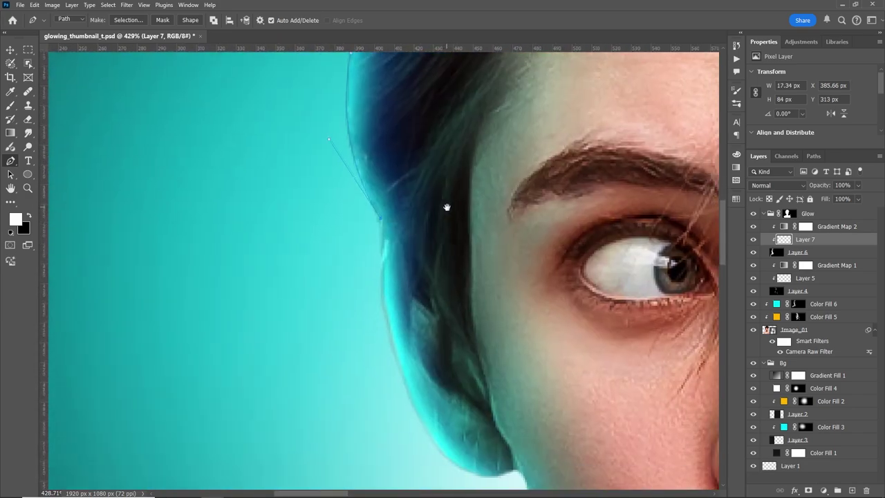
scroll(446, 206, down, 5)
scroll(414, 242, right, 2)
drag(370, 331, 414, 416)
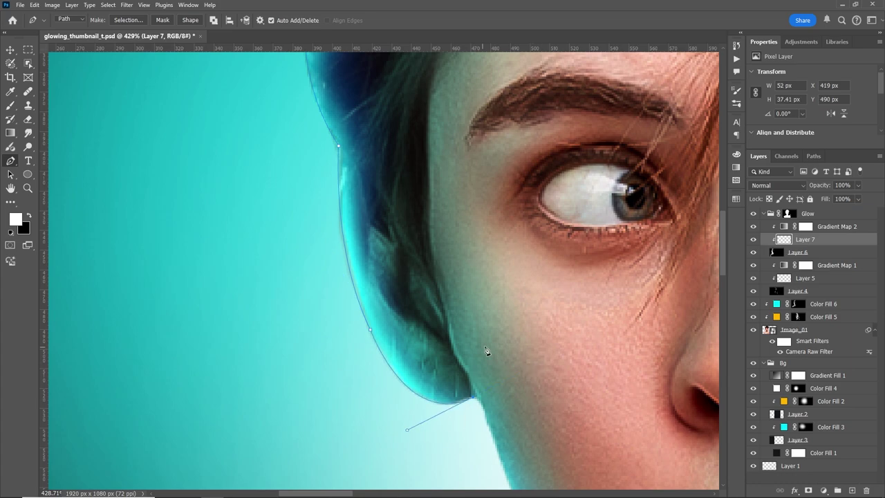
Step: Set brush flow to 18% and stroke the Work Path with the brush
key(b)
key(ctrl+0)
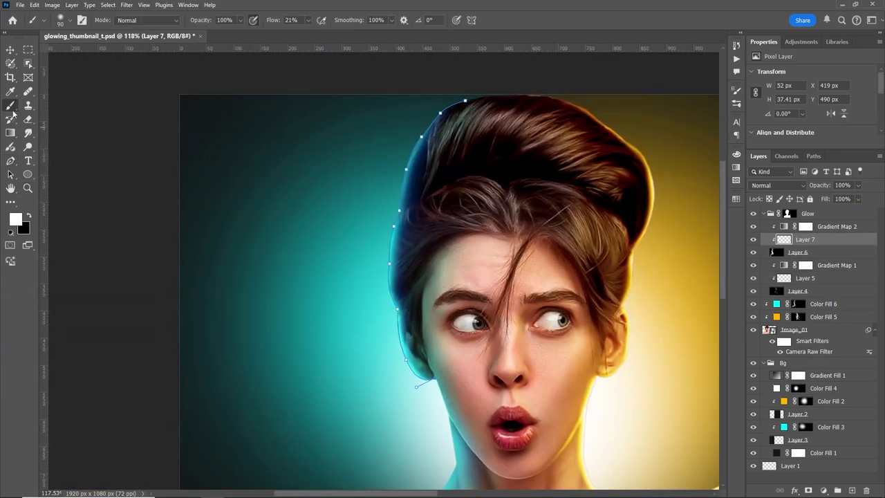
drag(273, 24, 269, 24)
click(61, 19)
key(Return)
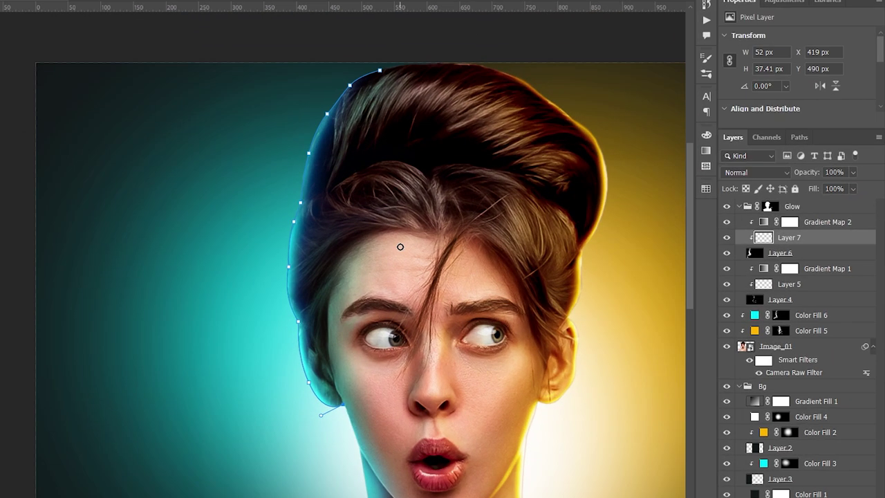
click(813, 156)
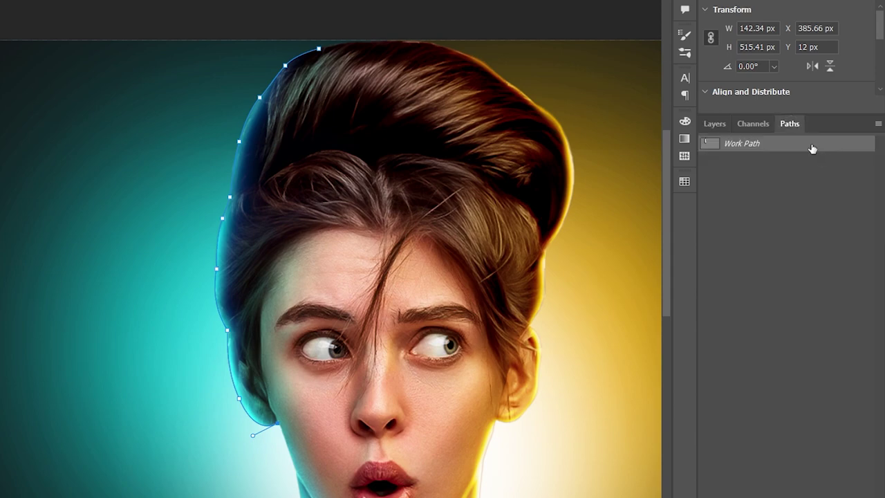
right_click(812, 149)
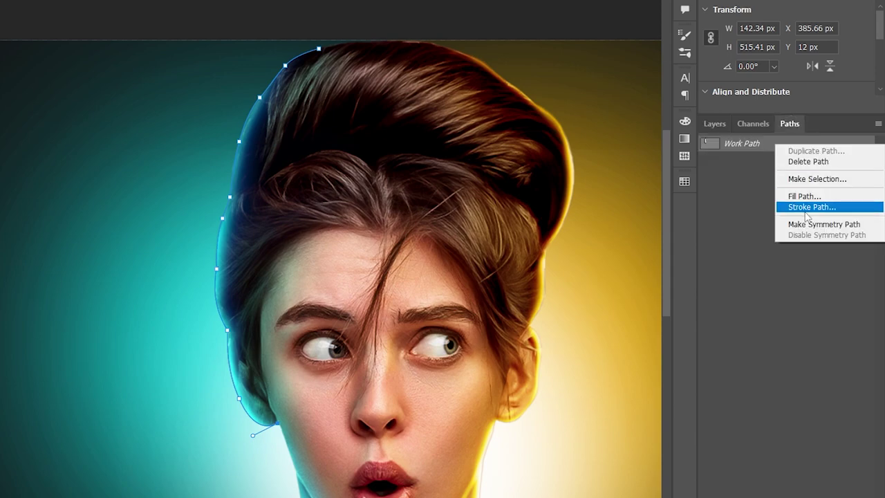
click(823, 206)
click(364, 130)
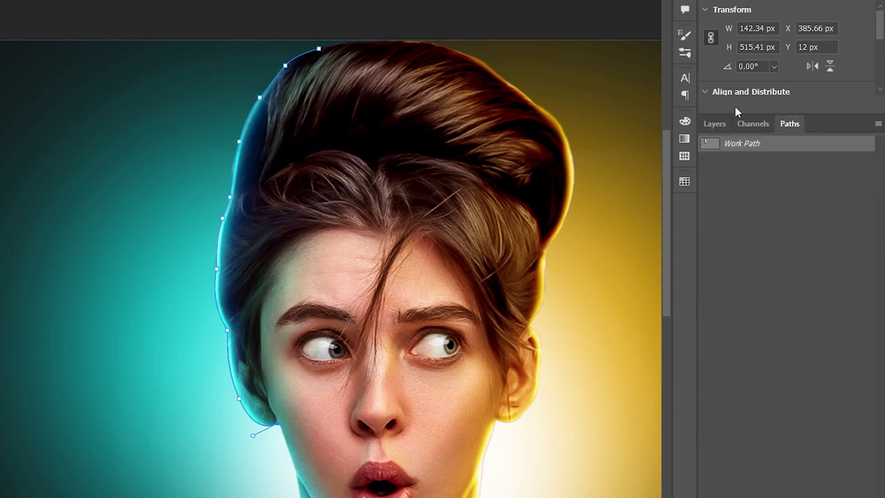
Step: Extend the pen path down the left side of the neck and along the shoulder
key(z)
click(501, 376)
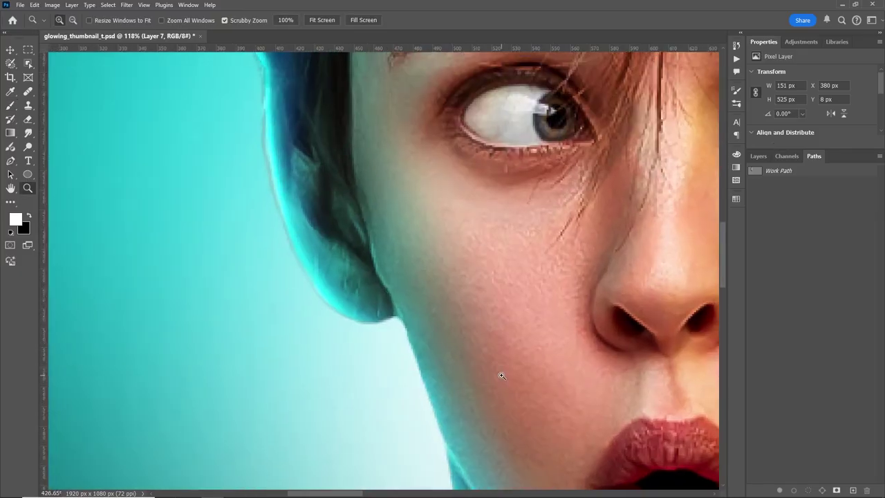
key(ctrl+0)
key(b)
scroll(484, 253, up, 5)
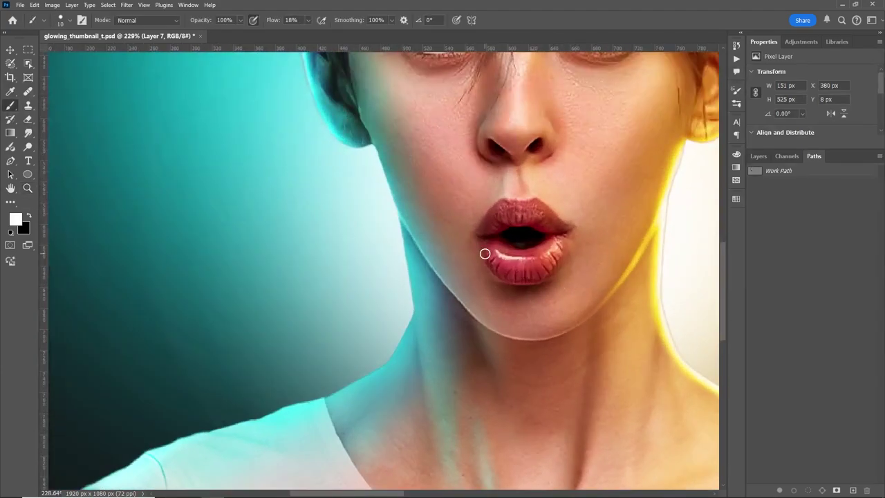
key(p)
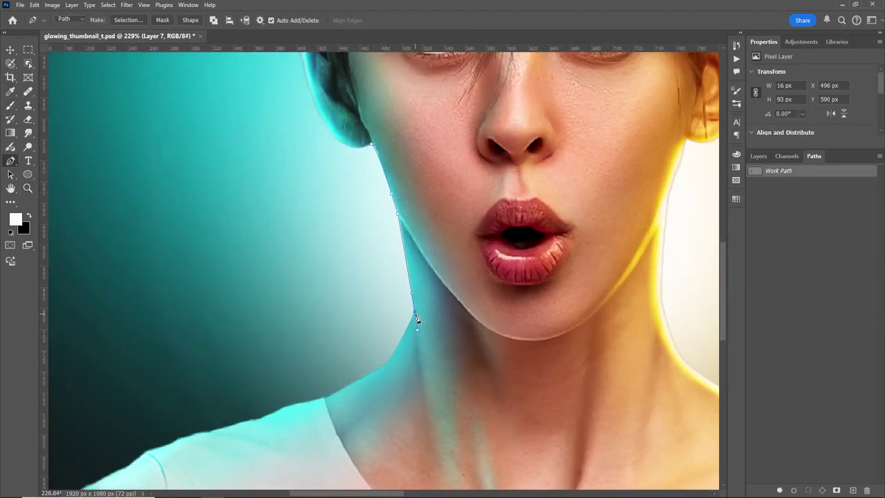
click(392, 359)
click(450, 303)
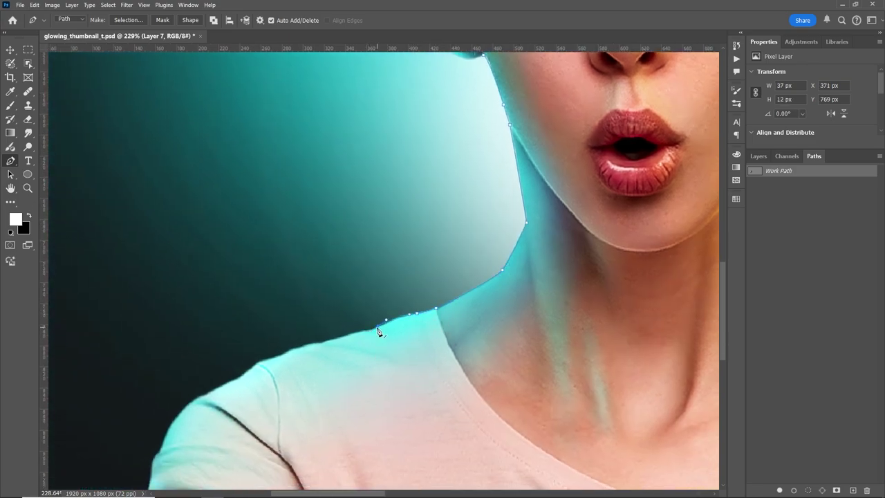
click(324, 313)
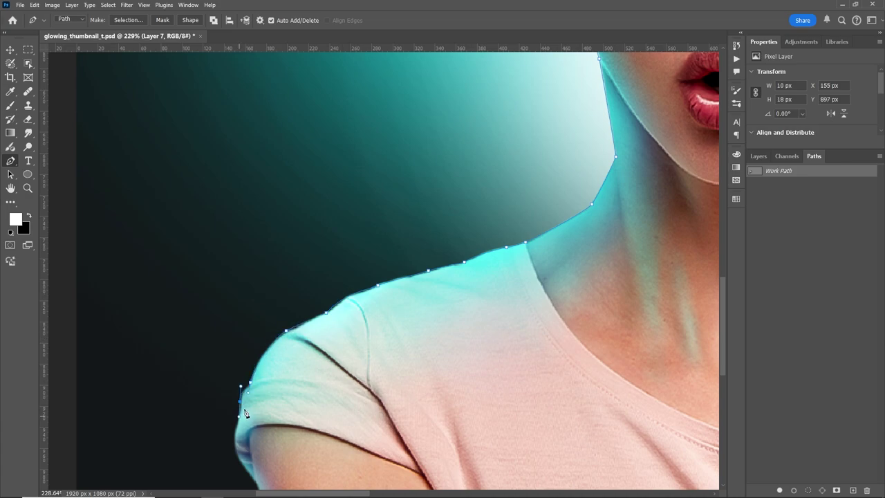
scroll(244, 413, down, 3)
scroll(378, 342, up, 5)
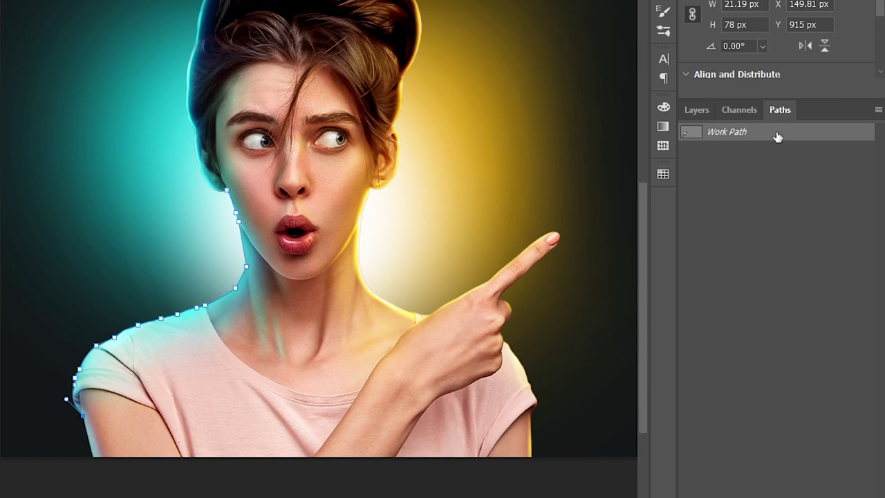
Step: Stroke the extended Work Path with the brush, hide the path, and return to Layers
right_click(806, 172)
click(799, 203)
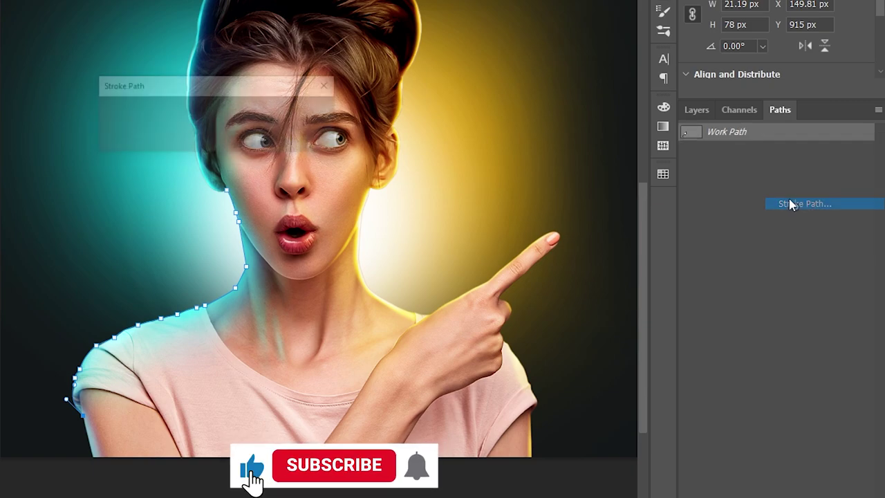
click(314, 111)
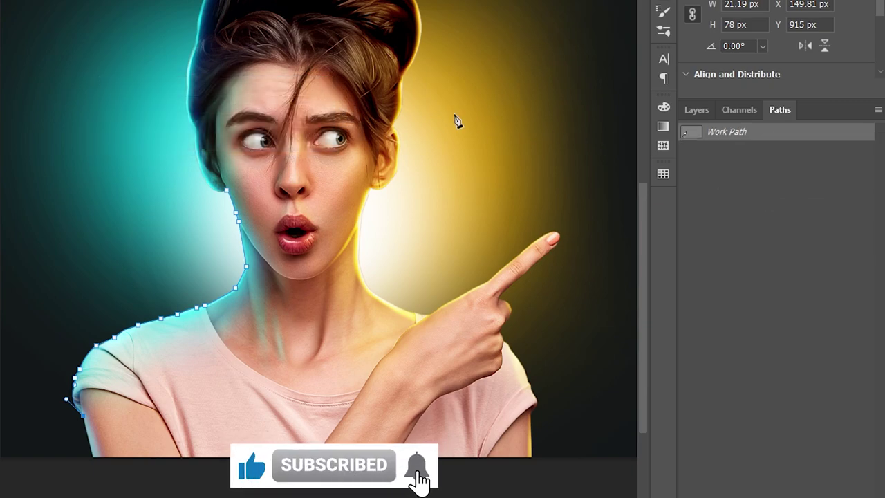
key(Escape)
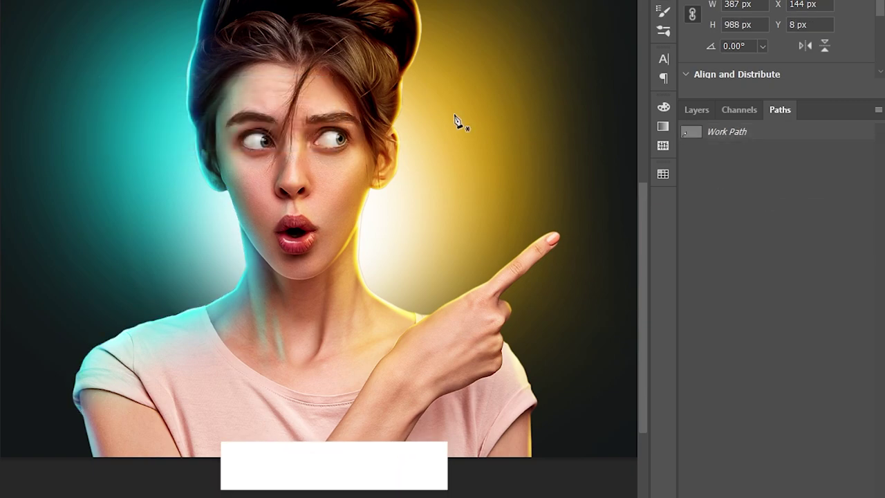
click(696, 109)
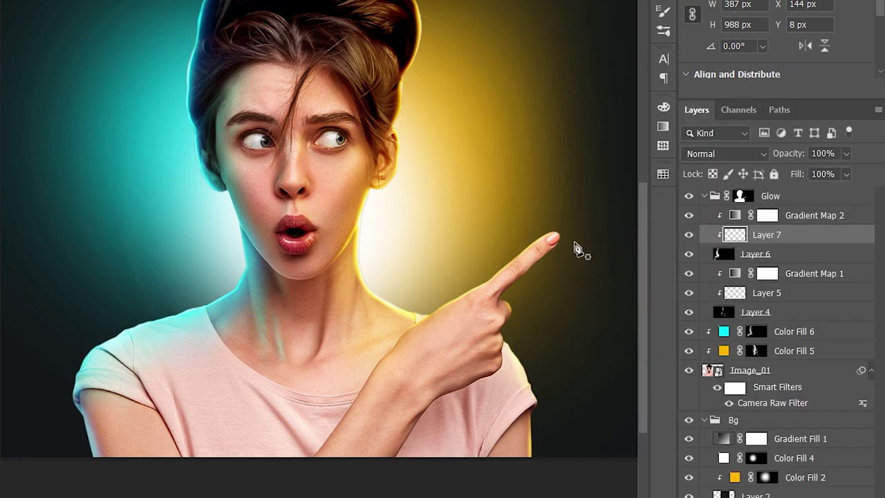
mouse_move(315, 226)
mouse_down()
mouse_move(339, 198)
mouse_move(400, 182)
mouse_up()
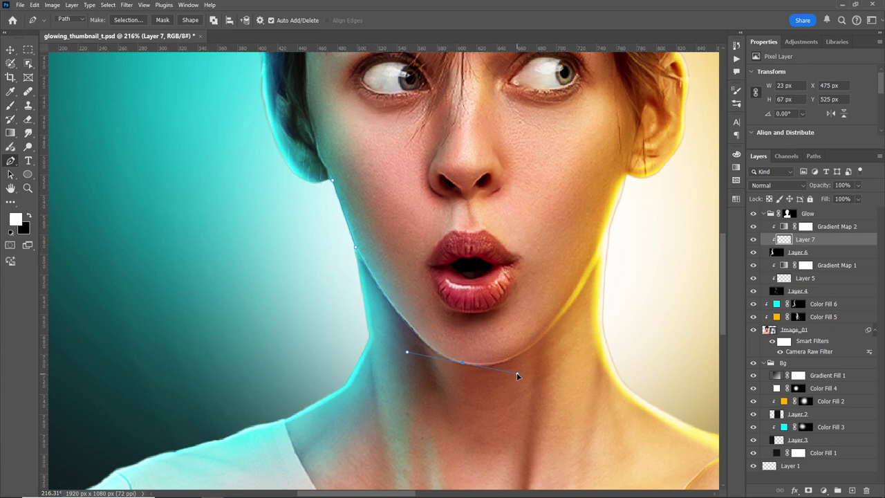
Step: Refine the jaw Work Path and stroke it with a simulated-pressure brush, then hide the path
click(15, 108)
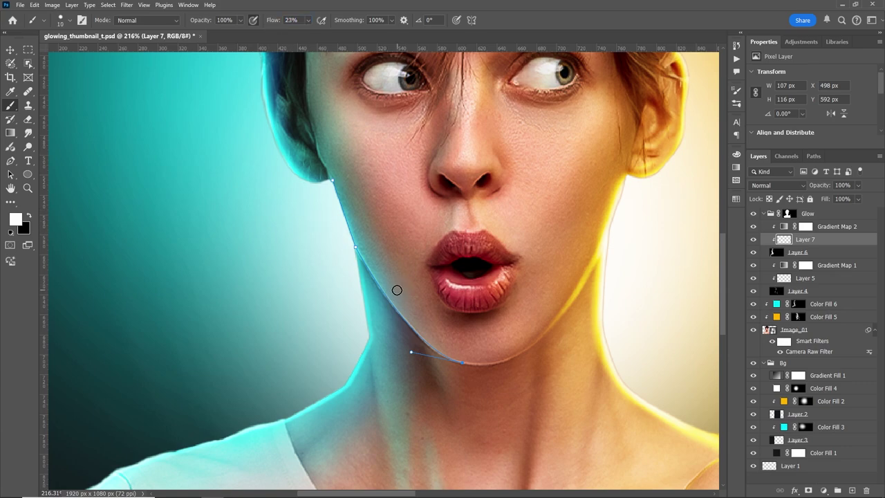
drag(407, 355, 411, 355)
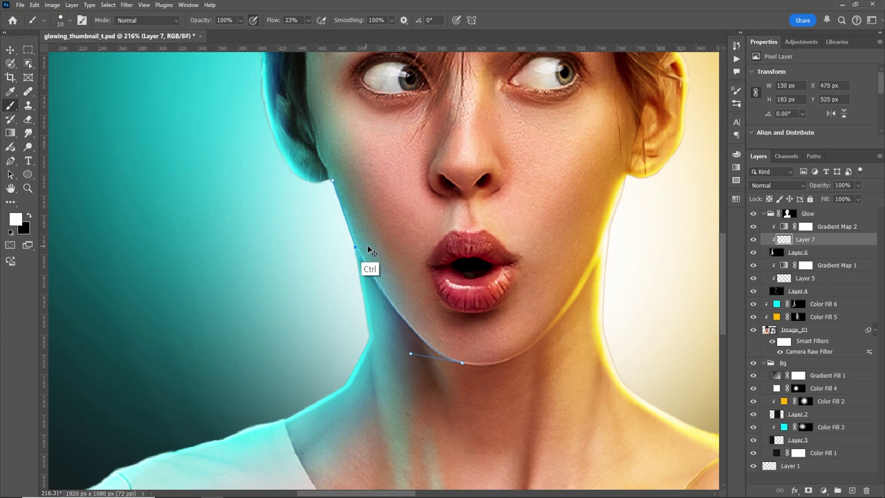
click(814, 156)
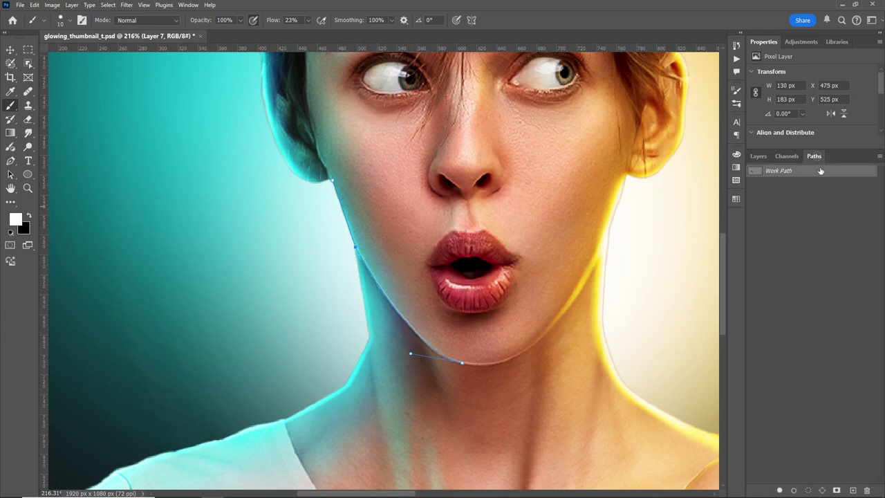
right_click(827, 171)
click(830, 220)
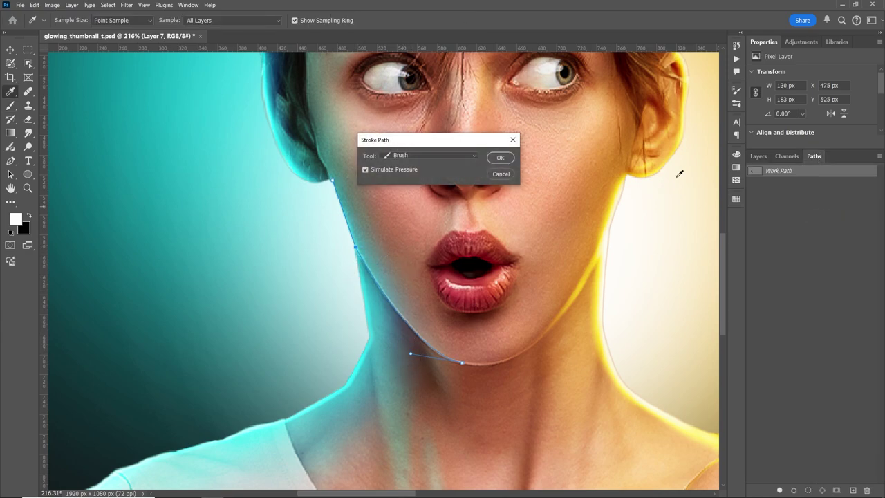
click(502, 159)
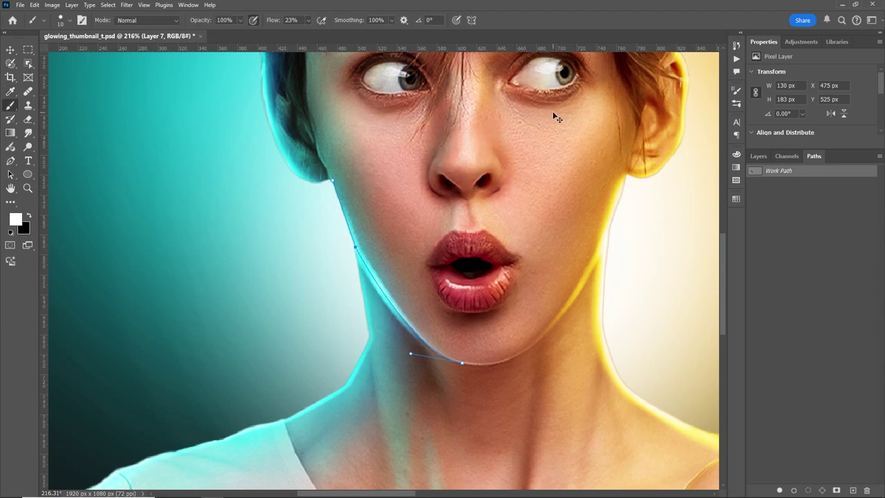
key(Escape)
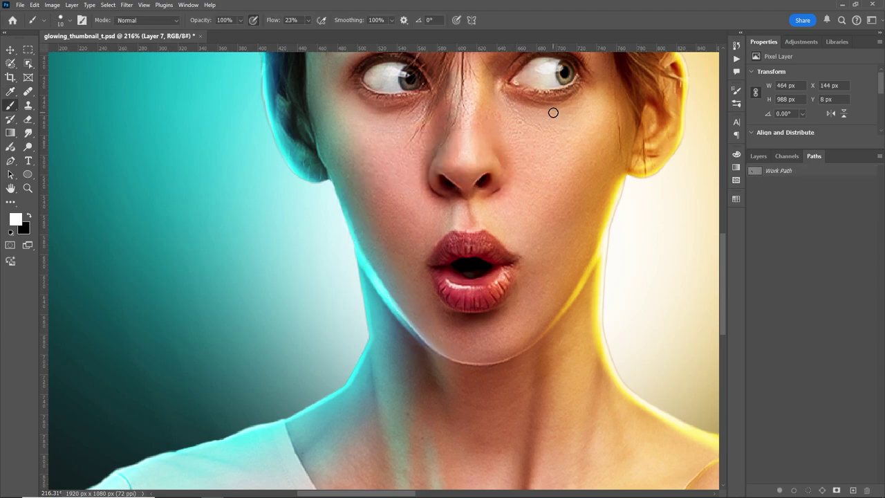
scroll(553, 113, down, 8)
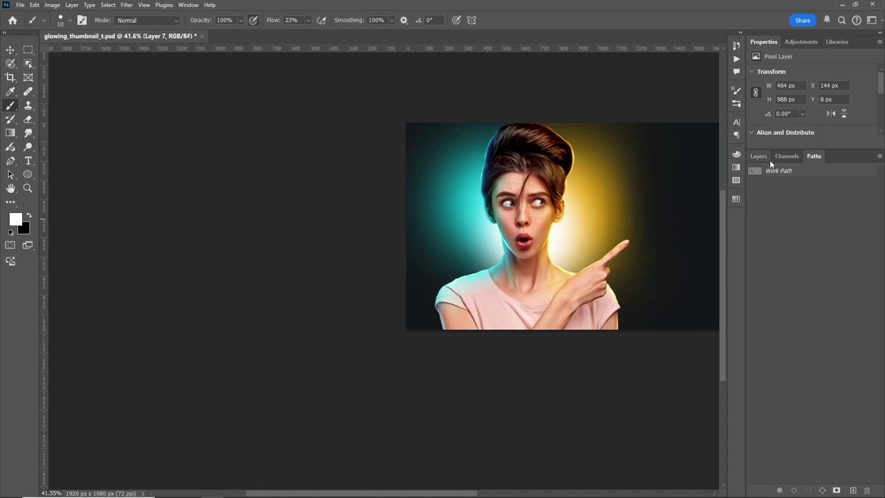
Step: Smudge Layer 7's glow strokes softly up the neck and along the jawline
click(758, 157)
click(755, 242)
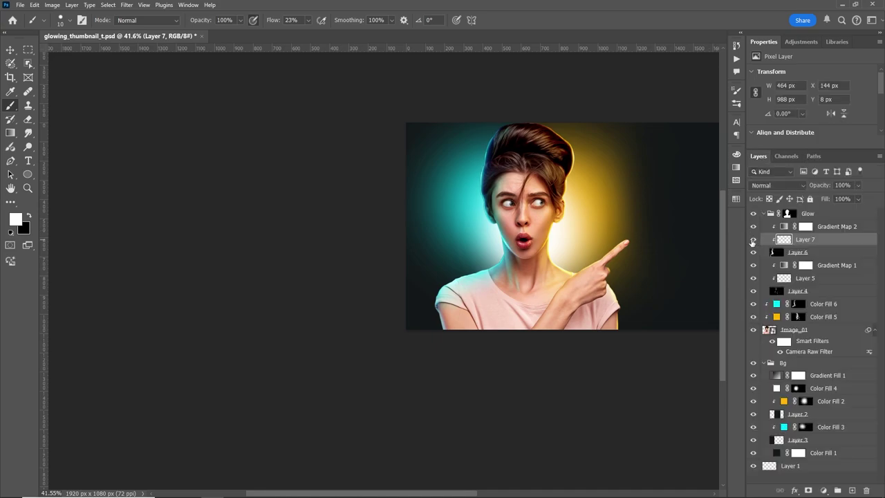
scroll(620, 173, up, 2)
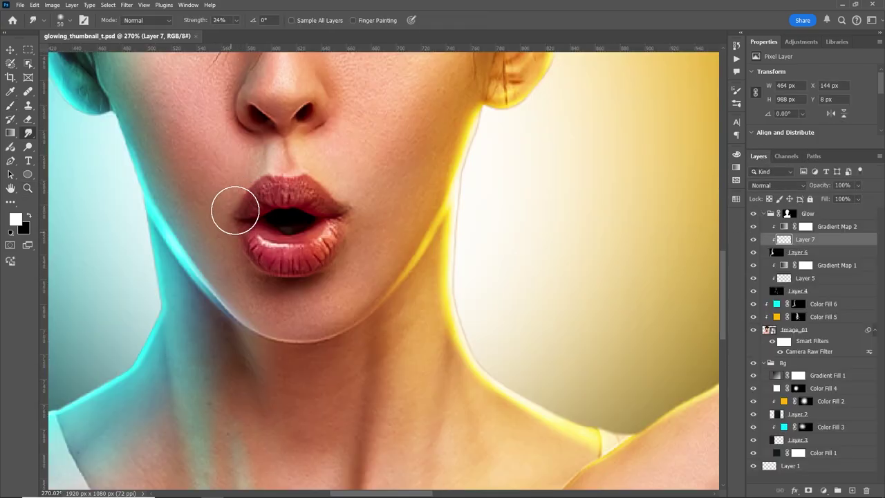
key(bracketright)
key(bracketright)
key(bracketright)
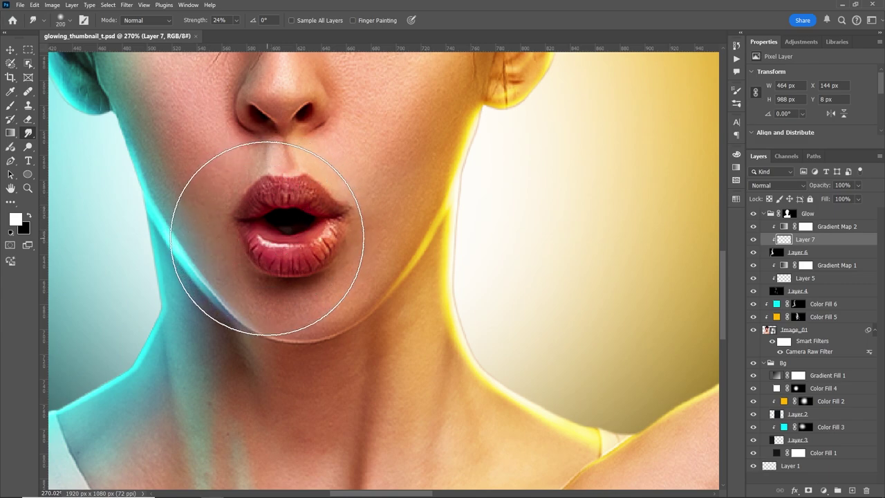
mouse_move(140, 381)
mouse_down()
mouse_move(177, 333)
mouse_move(168, 286)
mouse_move(217, 306)
mouse_up()
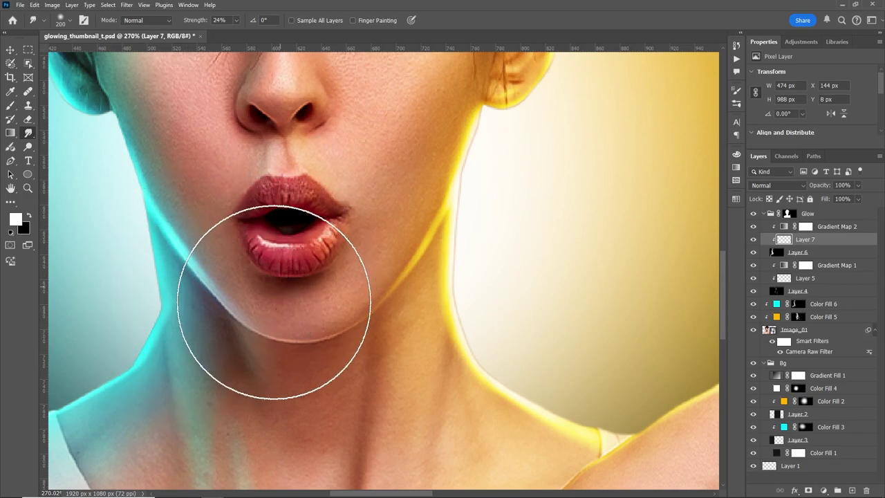
key(bracketleft)
key(bracketleft)
key(bracketleft)
key(bracketleft)
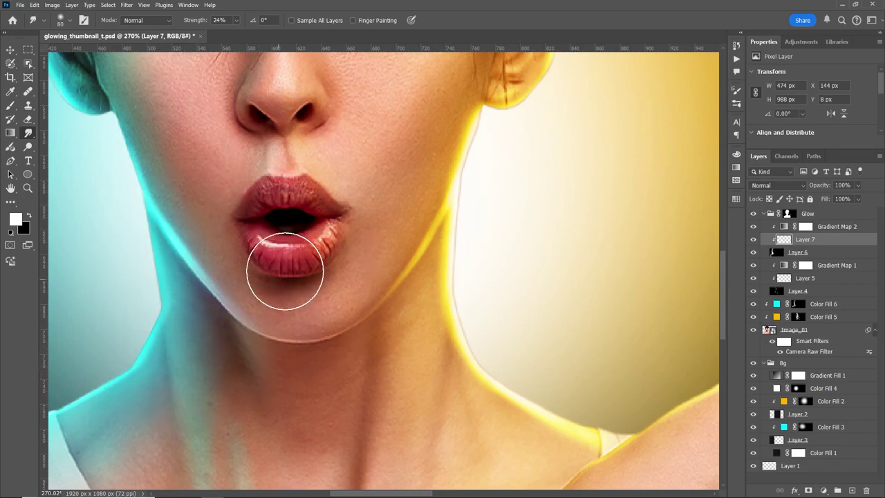
key(bracketleft)
key(bracketleft)
key(bracketleft)
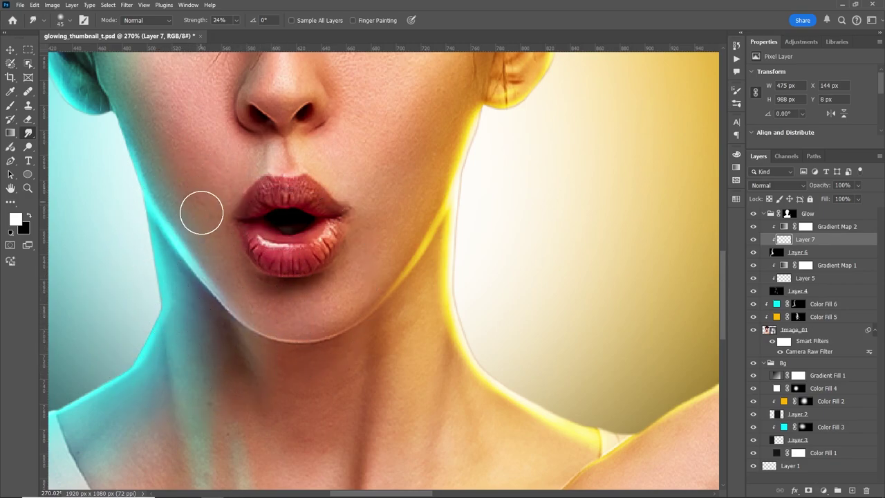
key(bracketright)
key(bracketright)
key(bracketright)
mouse_move(214, 239)
mouse_down()
mouse_move(258, 285)
mouse_move(265, 355)
mouse_move(318, 328)
mouse_up()
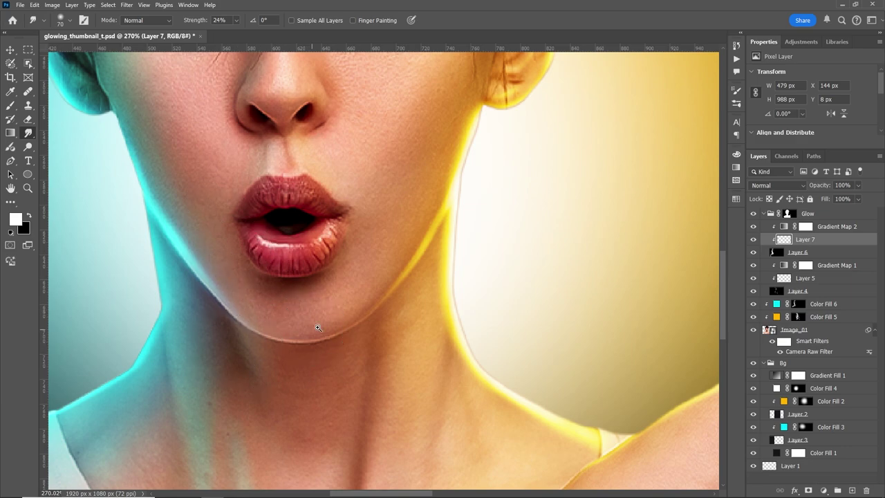
scroll(318, 327, down, 5)
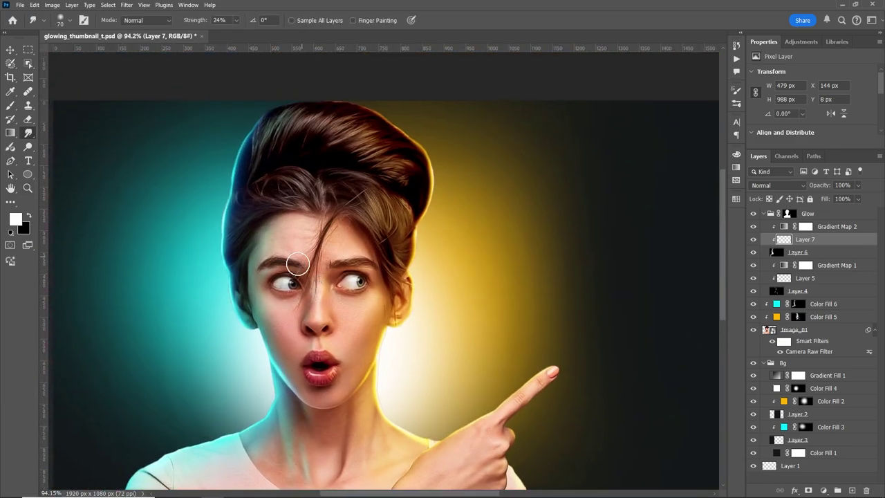
Step: Soften the glow along the hairline and hair crown edges with a resized smudge brush
click(753, 239)
key(bracketleft)
scroll(269, 349, up, 7)
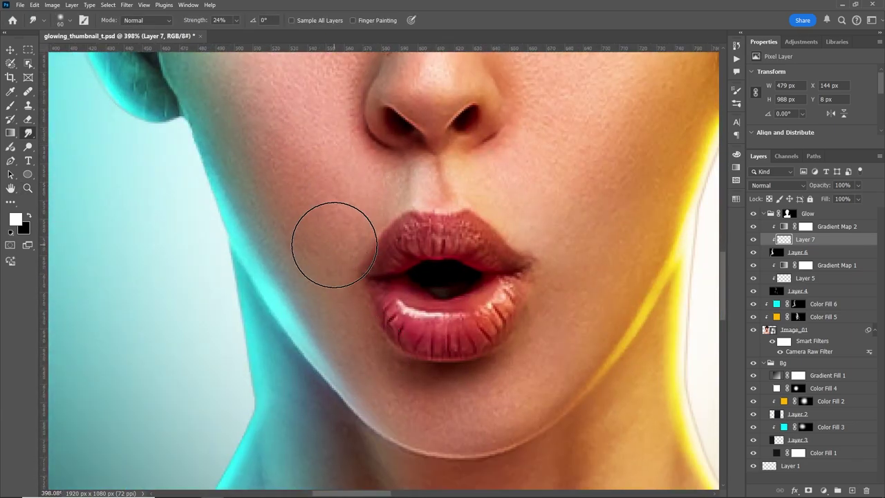
drag(387, 286, 419, 369)
key(bracketleft)
key(bracketleft)
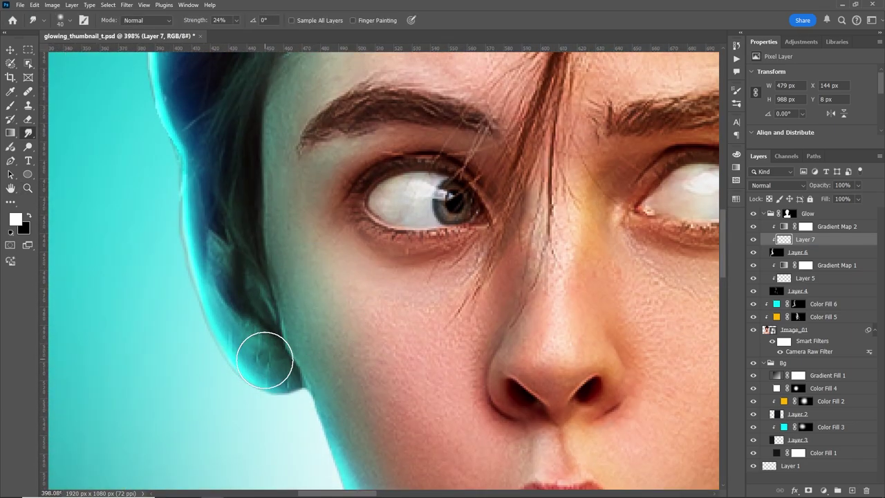
scroll(255, 318, up, 3)
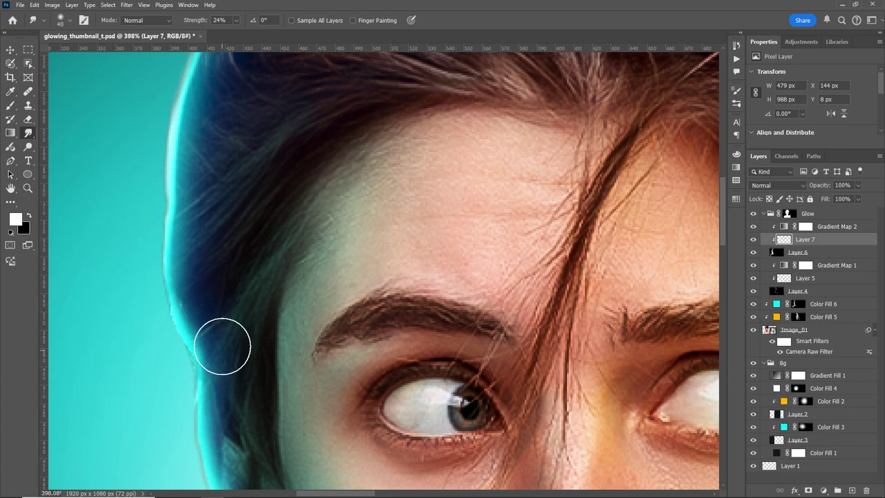
scroll(224, 290, up, 2)
key(bracketright)
scroll(178, 292, down, 2)
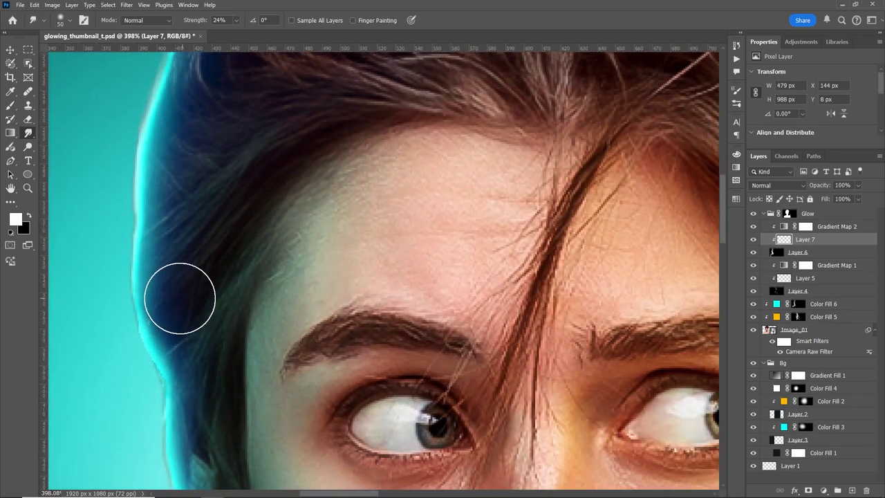
scroll(214, 349, up, 5)
key(bracketright)
key(bracketright)
key(bracketright)
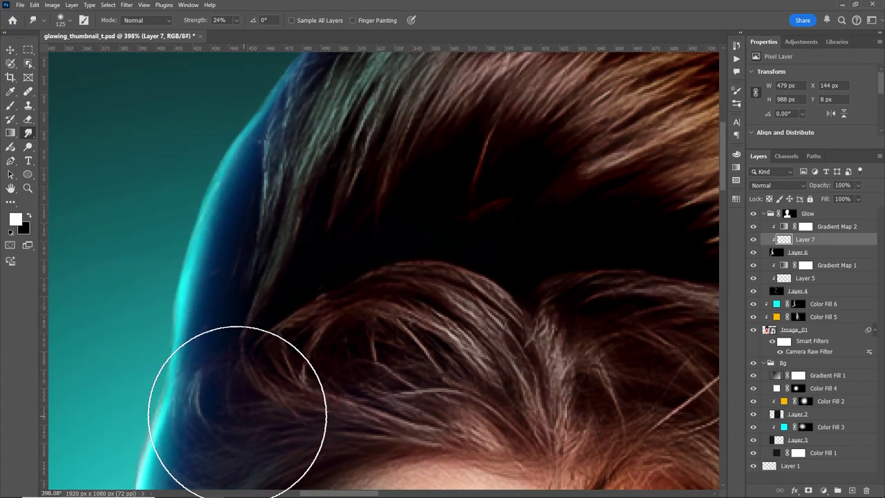
drag(339, 397, 300, 396)
scroll(300, 397, down, 5)
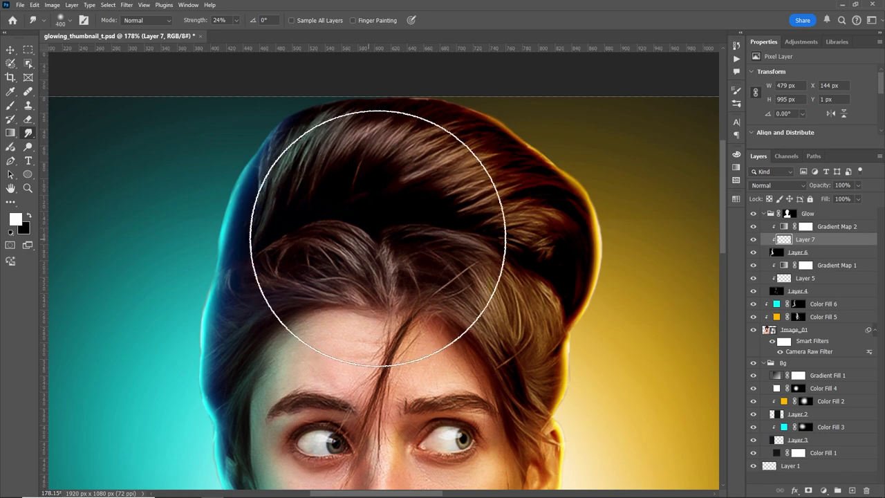
key(bracketright)
scroll(344, 307, down, 5)
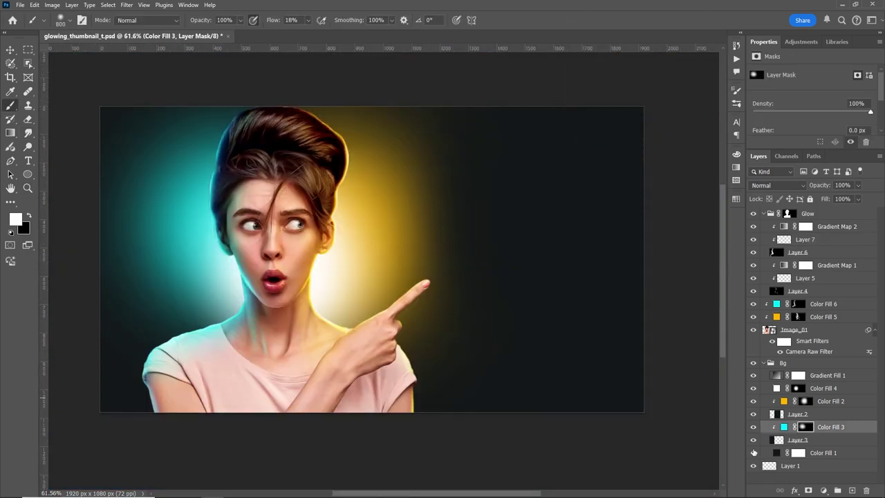
Step: Paint Color Fill 3's mask at the left neck and shoulder, compare the yellow glow, collapse the groups
mouse_move(157, 396)
mouse_down()
mouse_move(172, 315)
mouse_move(166, 280)
mouse_move(162, 312)
mouse_move(207, 339)
mouse_move(198, 287)
mouse_move(188, 384)
mouse_up()
click(829, 401)
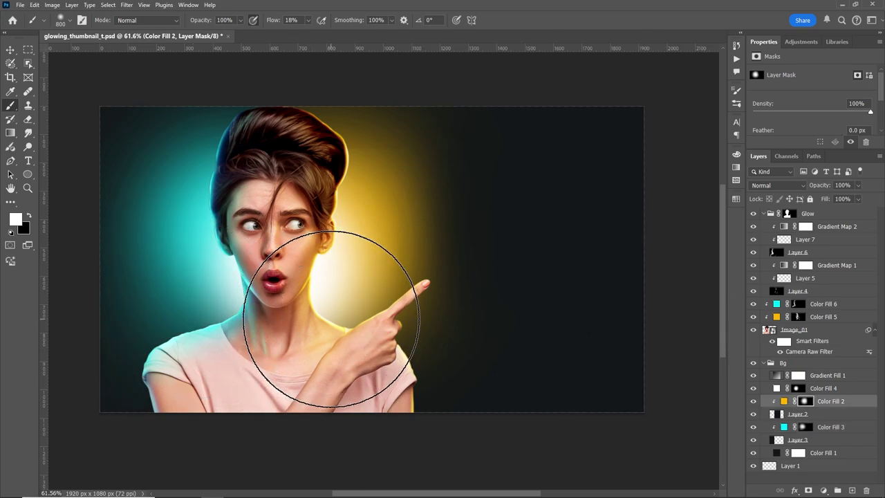
click(752, 401)
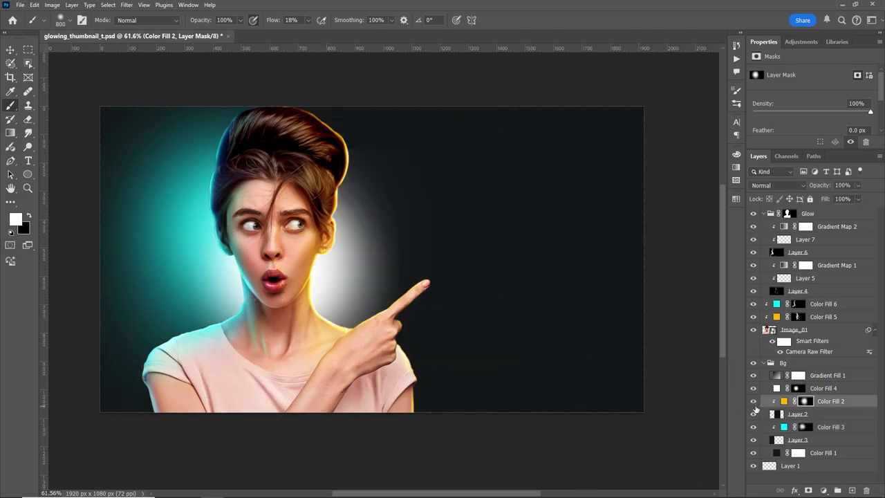
click(763, 213)
click(765, 287)
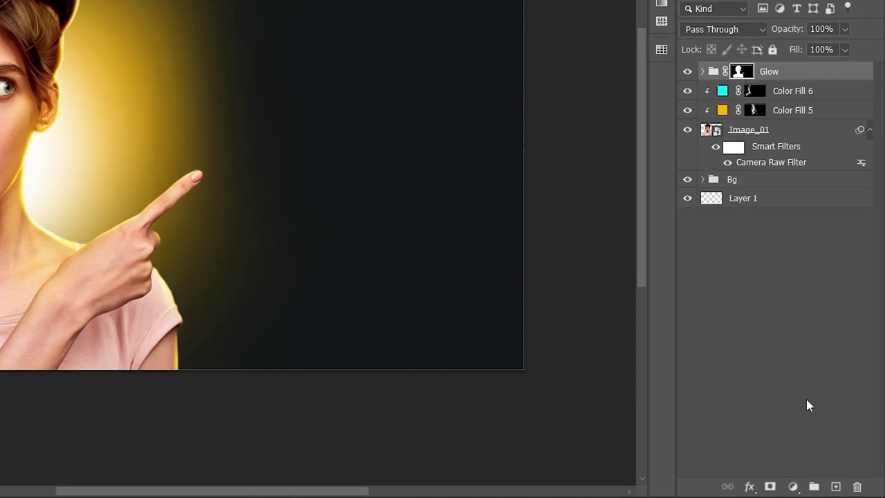
Step: Add a new group and type 'GLOWING' in Oswald Bold right of the woman's head
click(813, 486)
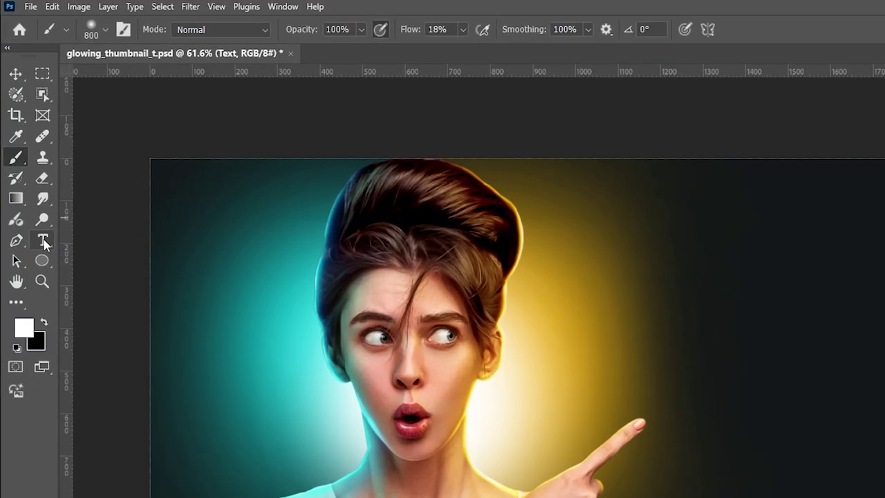
click(42, 240)
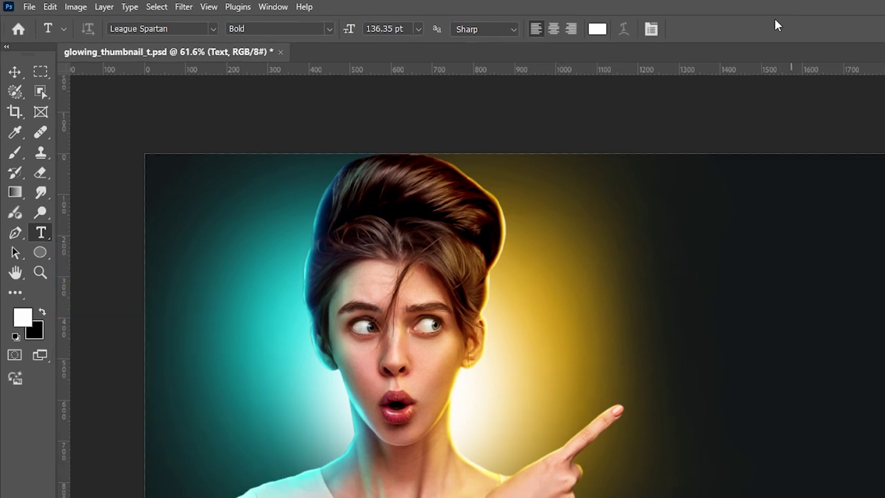
click(213, 28)
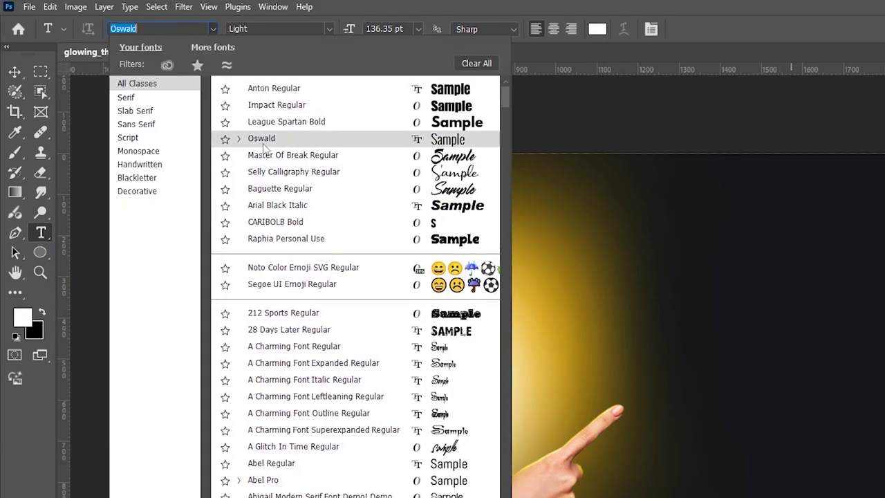
click(265, 140)
click(329, 29)
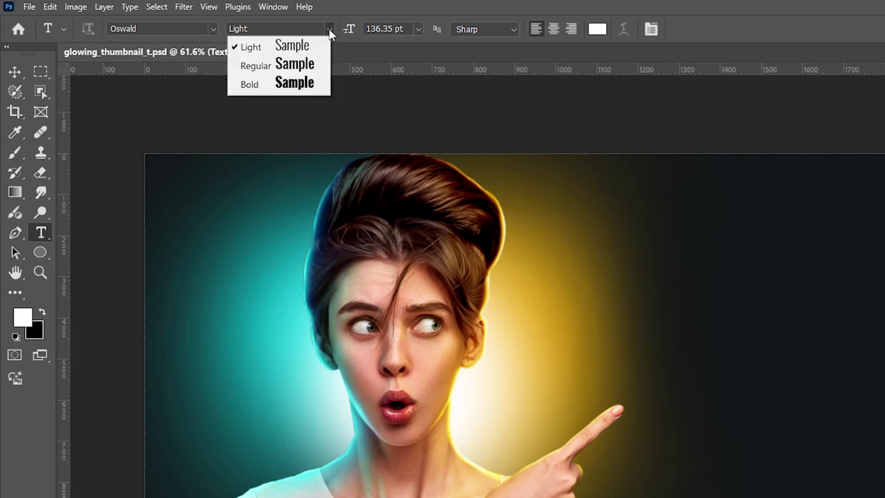
click(252, 82)
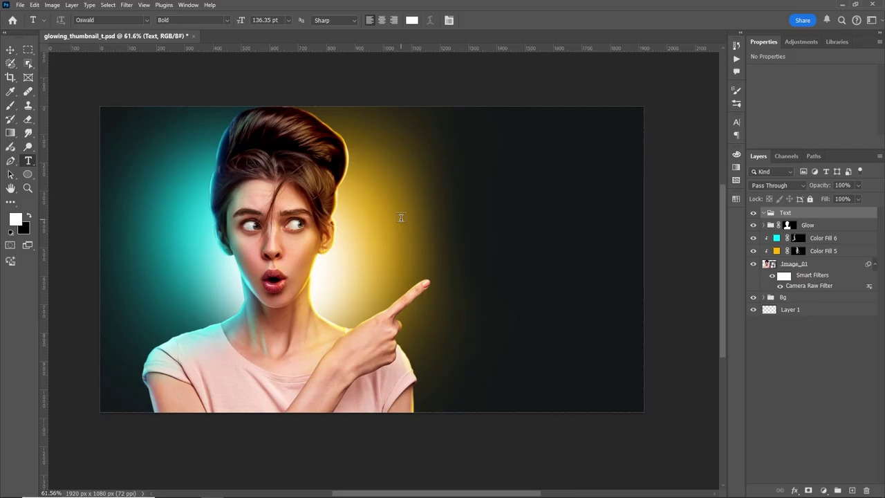
click(586, 313)
text(GL)
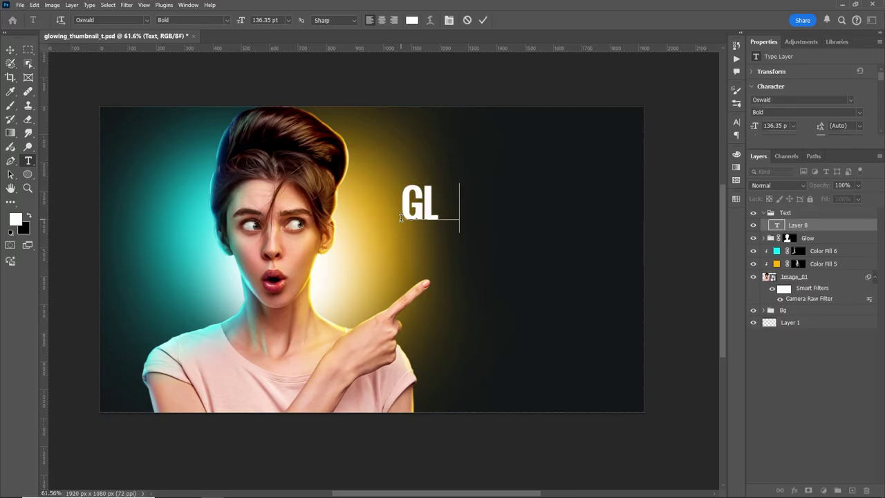
text(OWING)
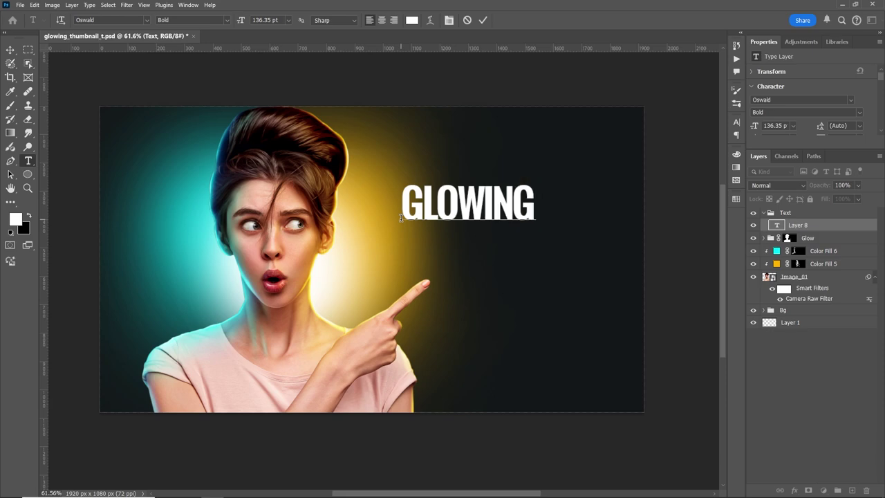
click(836, 231)
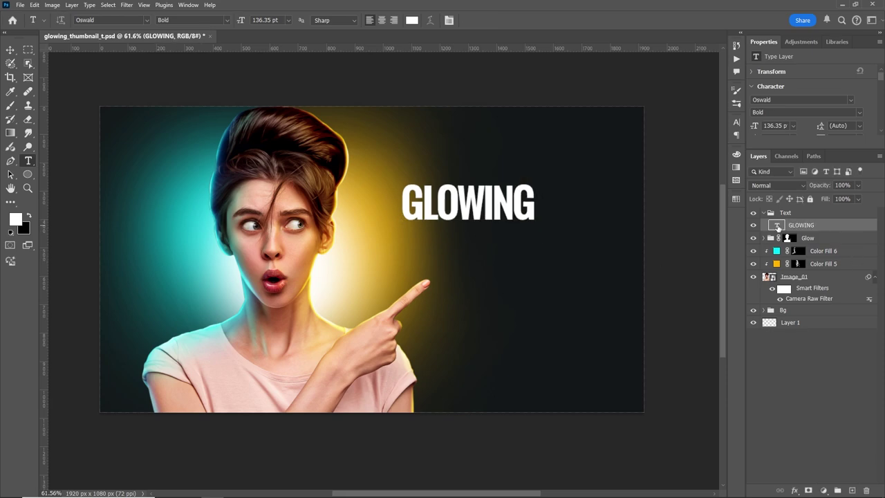
Step: Set GLOWING to 200 pt, then scale it up about 114% to roughly 228 pt
double_click(777, 226)
click(749, 65)
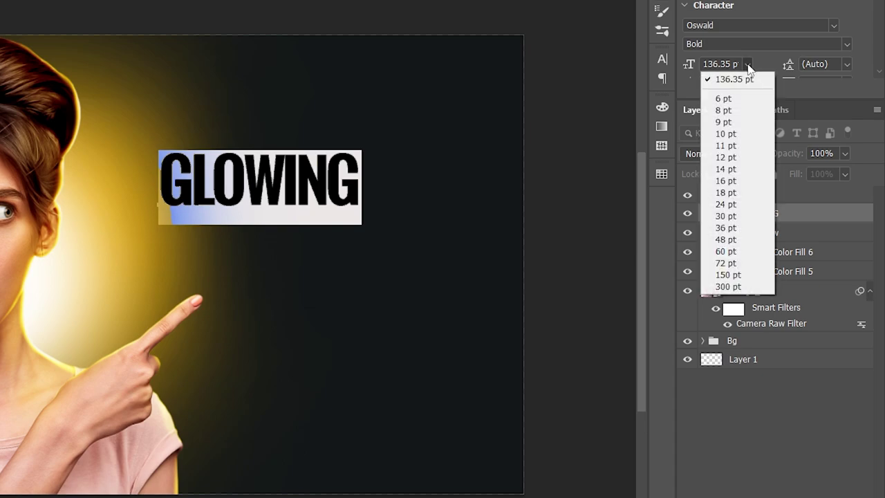
click(728, 275)
key(ctrl+t)
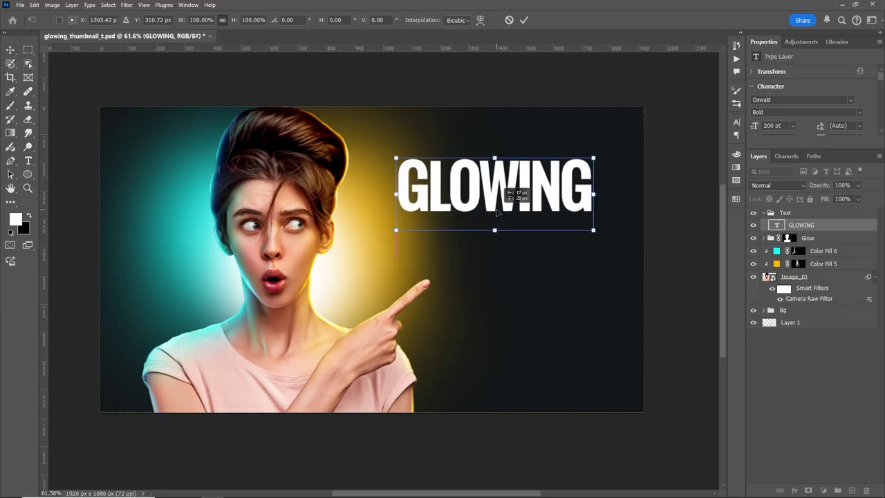
mouse_move(493, 154)
mouse_down()
mouse_move(500, 142)
mouse_move(494, 149)
mouse_up()
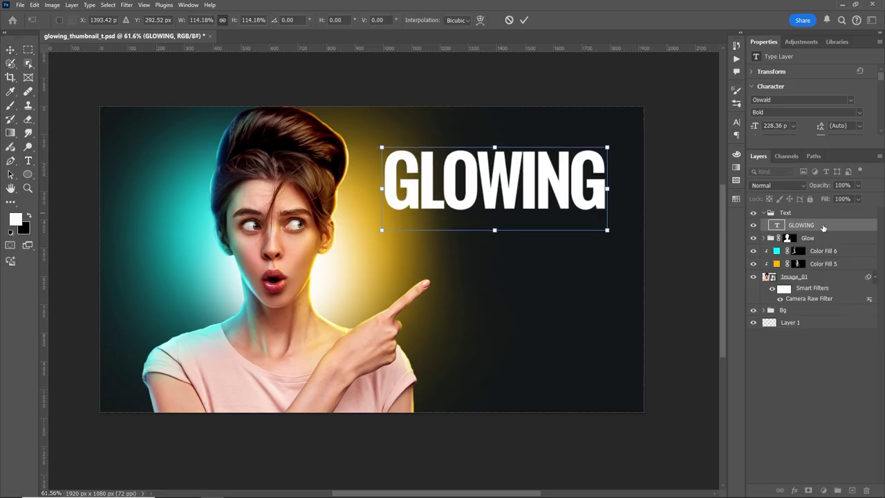
key(Return)
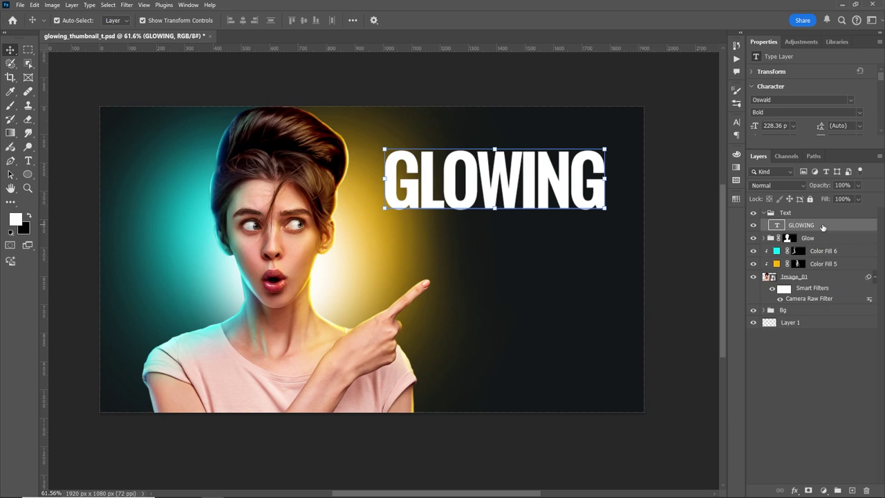
click(685, 247)
click(822, 226)
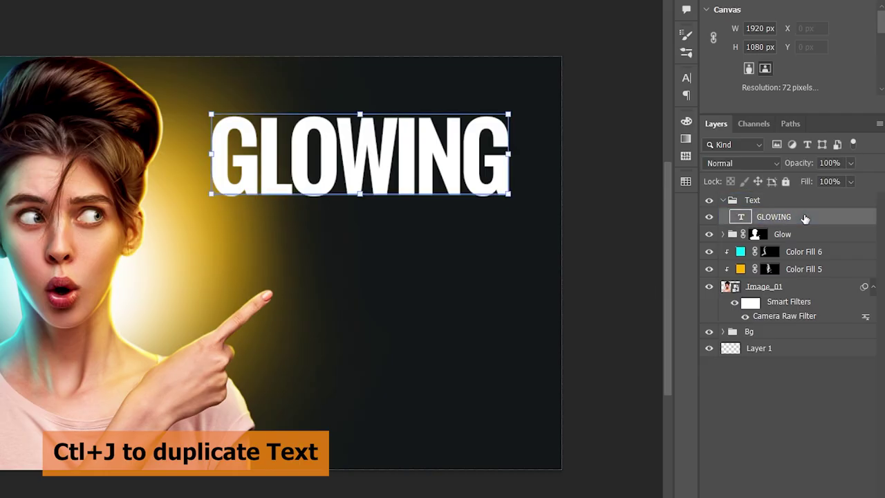
Step: Duplicate GLOWING below itself, retype the copy as 'THUMBNAIL', and shift both lines left
key(ctrl+j)
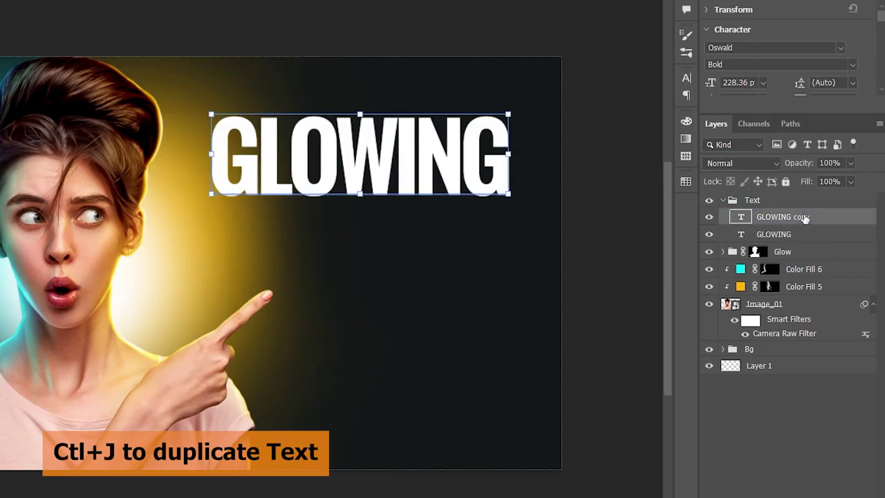
drag(430, 152, 432, 168)
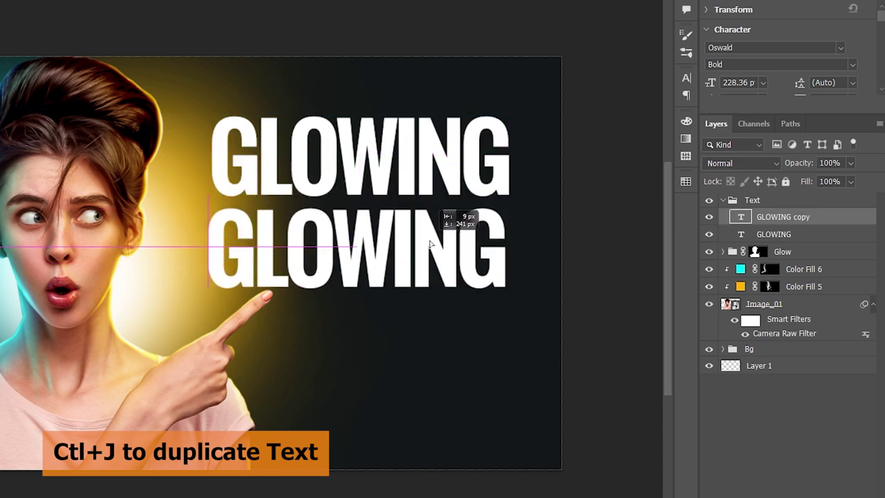
drag(429, 234, 429, 256)
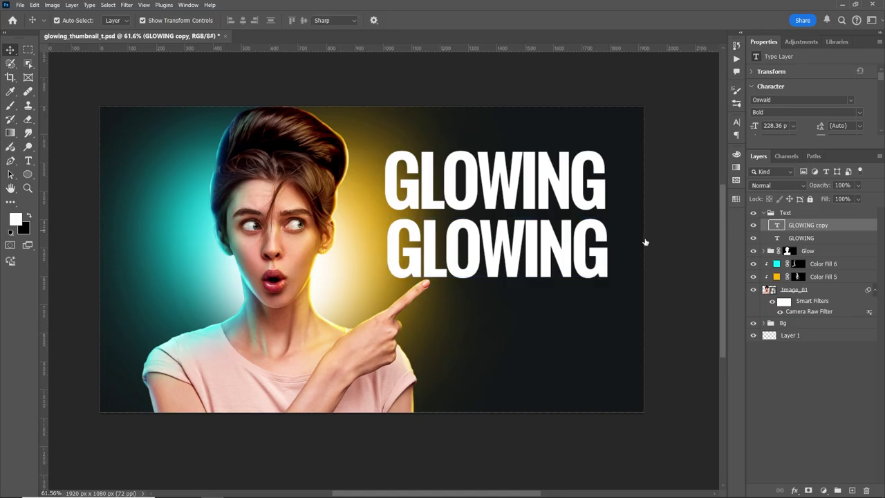
double_click(526, 248)
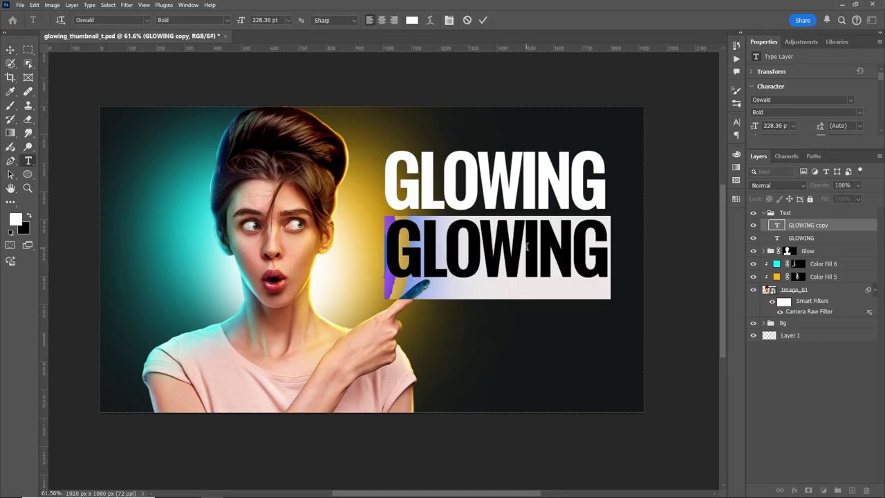
text(THUMBNAI)
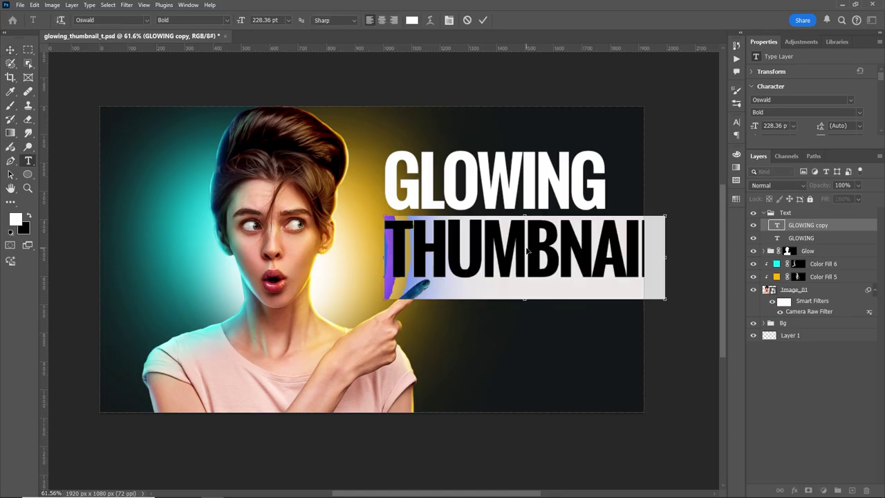
text(L)
key(ctrl+Return)
key(v)
shift+click(801, 238)
drag(496, 199, 475, 190)
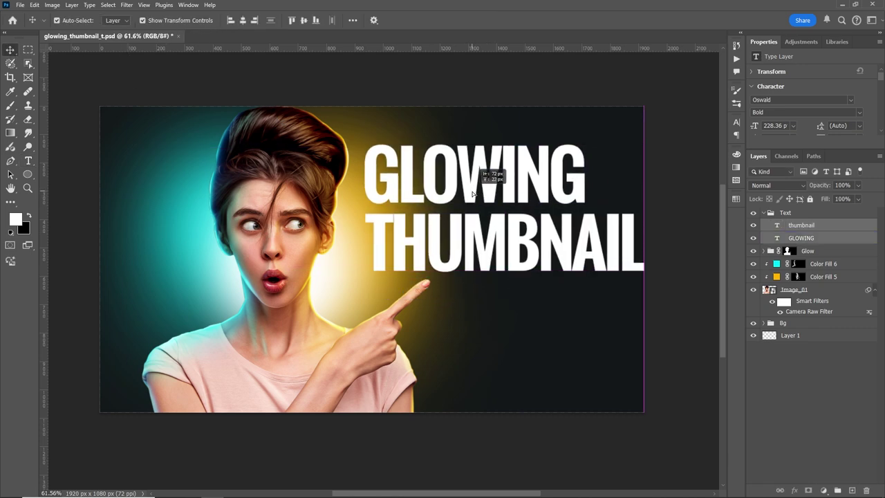
Step: Enlarge both title lines to about 114%, then shrink THUMBNAIL so the whole word fits
key(ctrl+t)
drag(643, 269, 631, 264)
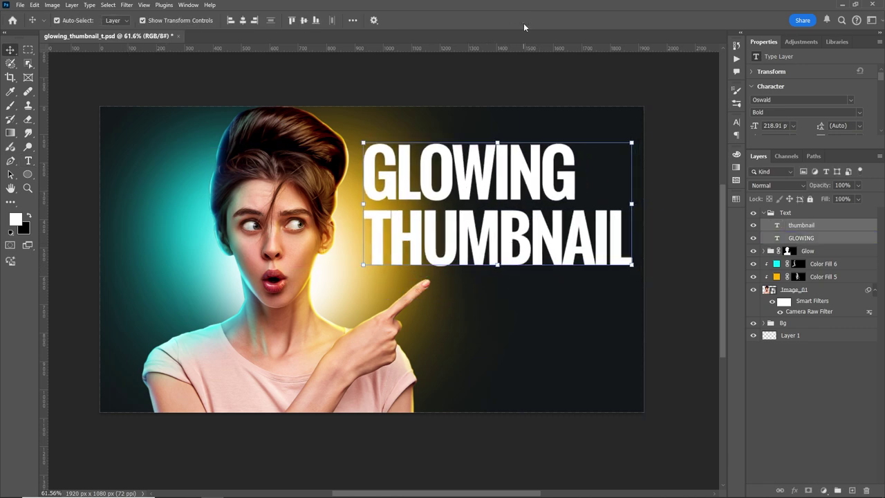
drag(497, 143, 508, 123)
drag(515, 162, 520, 180)
key(Return)
click(607, 299)
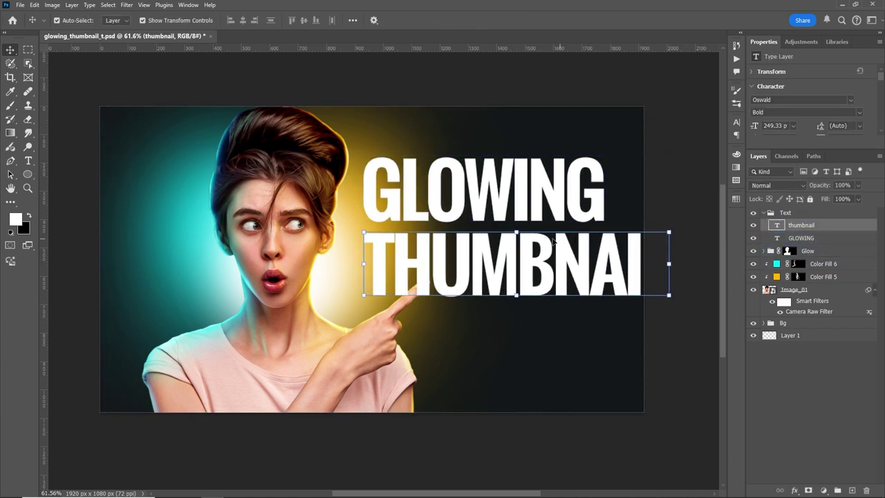
key(ctrl+t)
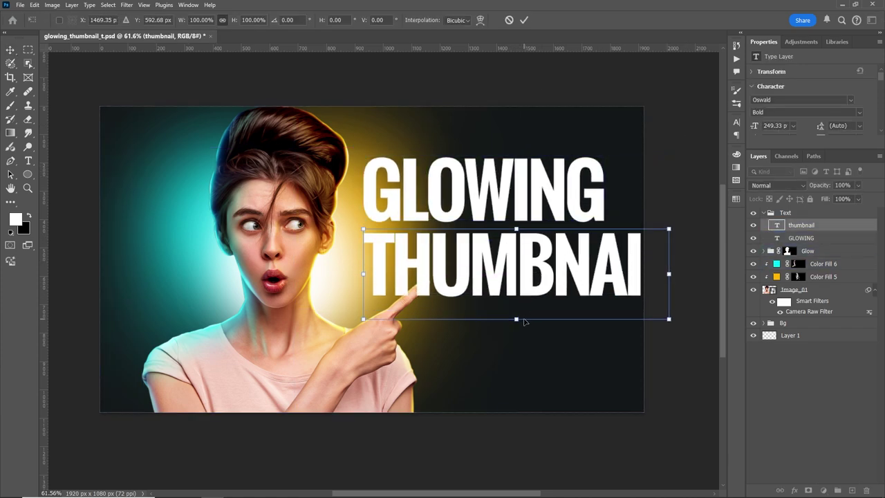
mouse_move(517, 310)
mouse_down()
mouse_move(523, 277)
mouse_move(509, 268)
mouse_up()
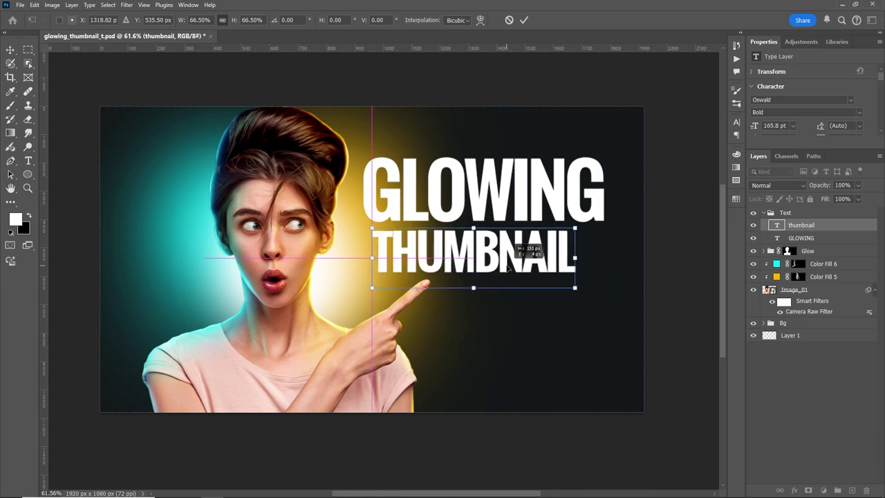
key(Return)
Step: Set THUMBNAIL to 0 tracking and 175 pt, and resize GLOWING to about 245 pt
click(857, 138)
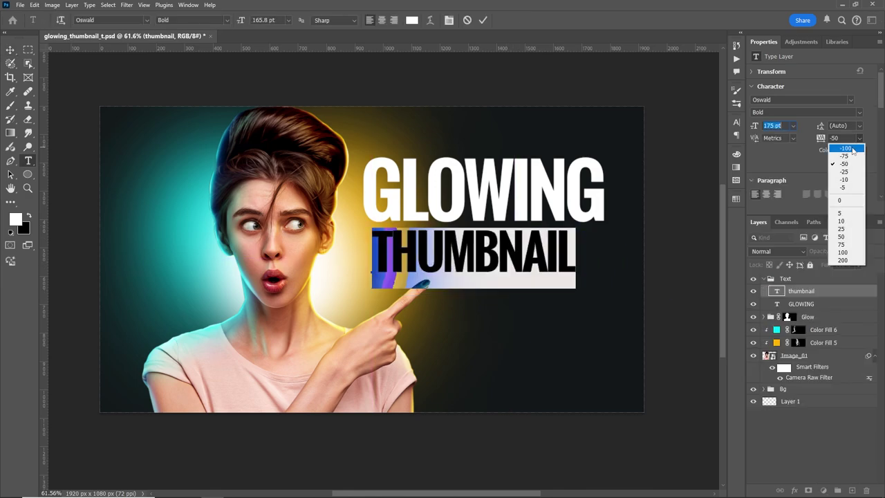
click(845, 202)
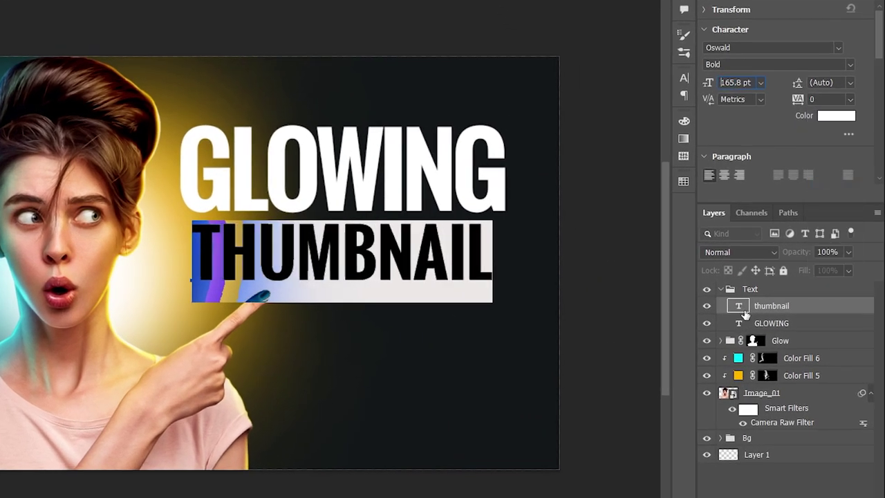
click(745, 313)
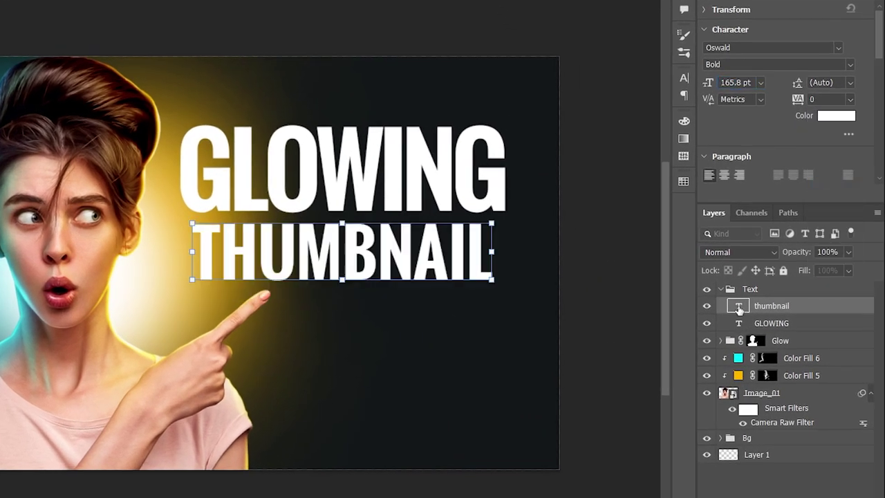
click(731, 82)
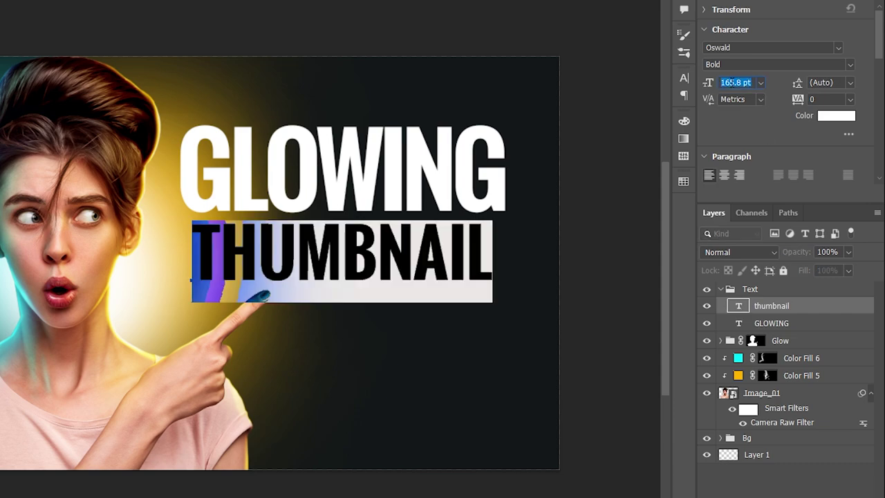
text(175)
click(807, 308)
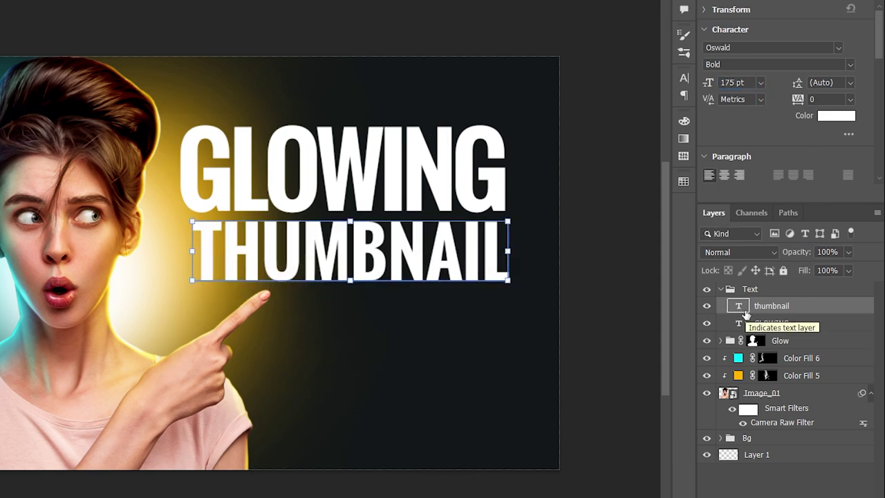
click(797, 324)
text(245)
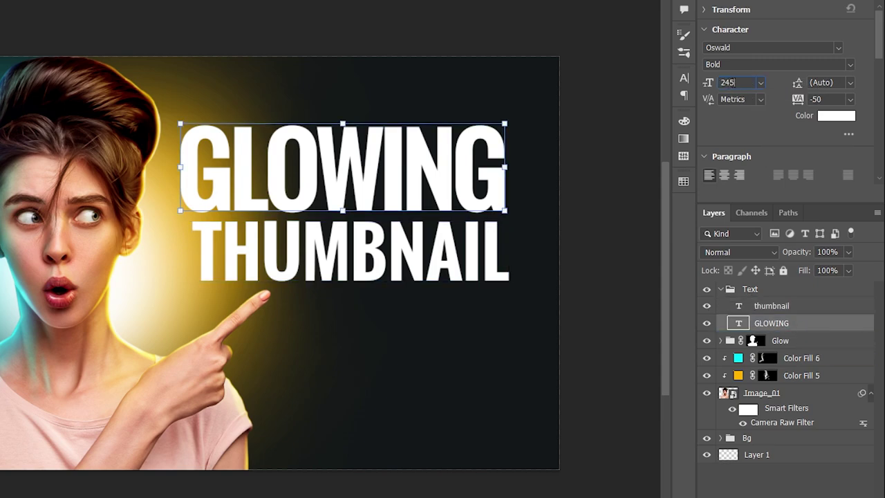
key(Return)
click(815, 307)
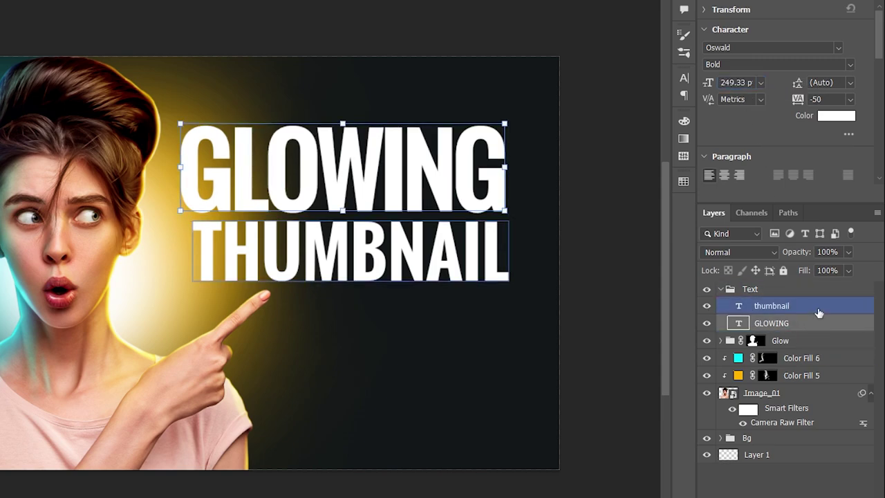
double_click(738, 323)
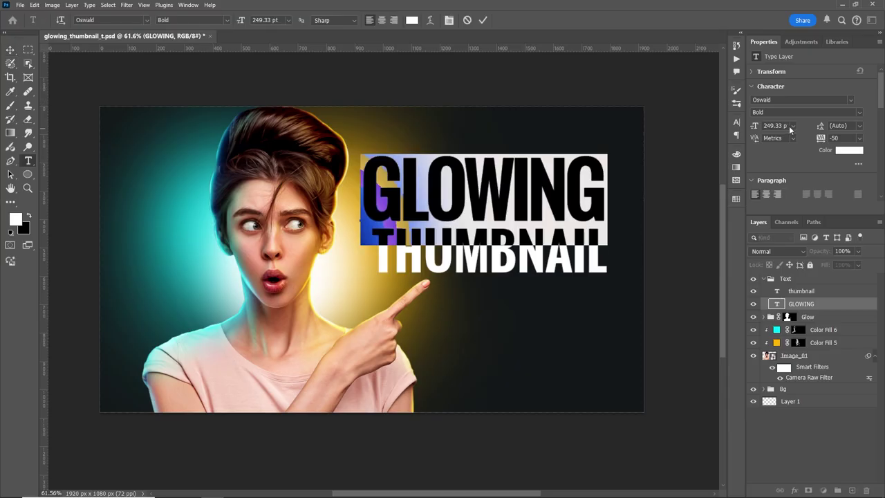
click(778, 126)
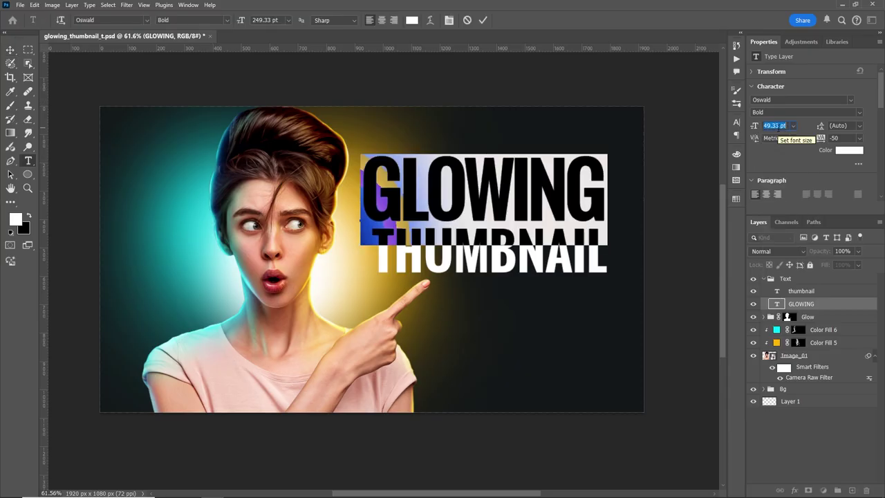
text(0)
click(839, 300)
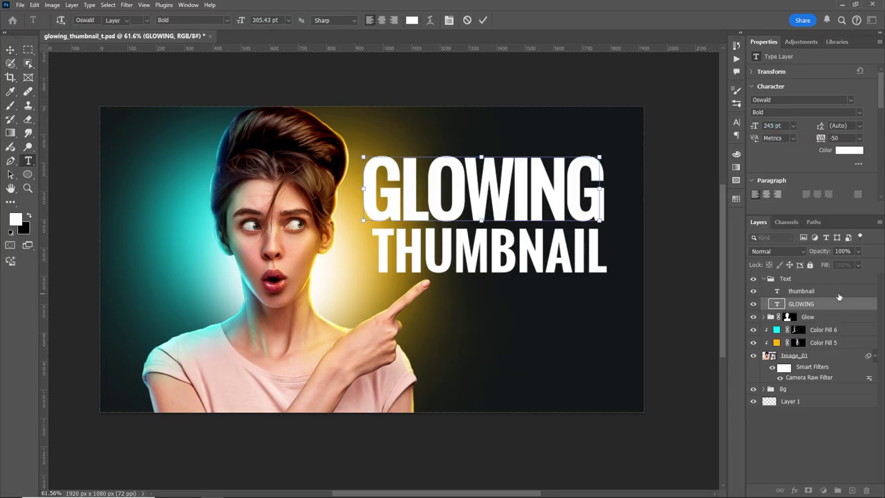
Step: Centre the two title lines horizontally on each other and move the block upward
shift+click(836, 304)
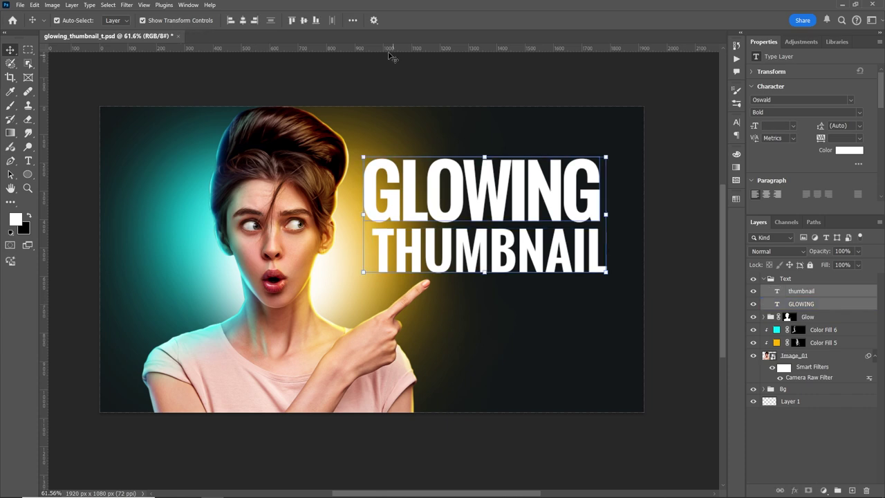
click(243, 21)
click(578, 78)
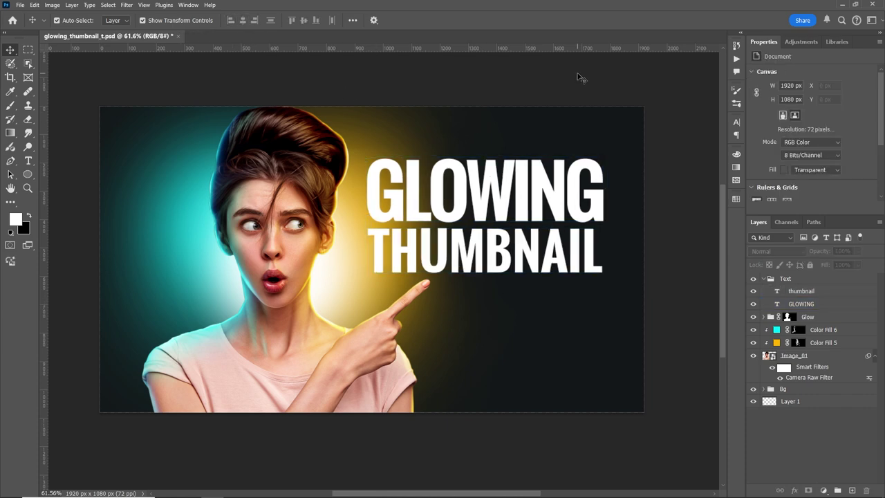
click(838, 280)
drag(527, 208, 528, 195)
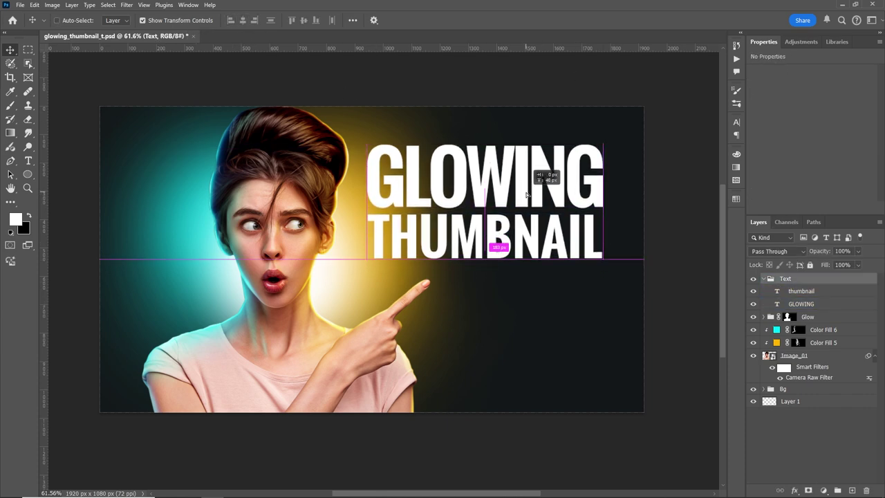
Step: Set GLOWING's letter spacing to 0 and THUMBNAIL's letter spacing to 50
click(800, 303)
click(859, 137)
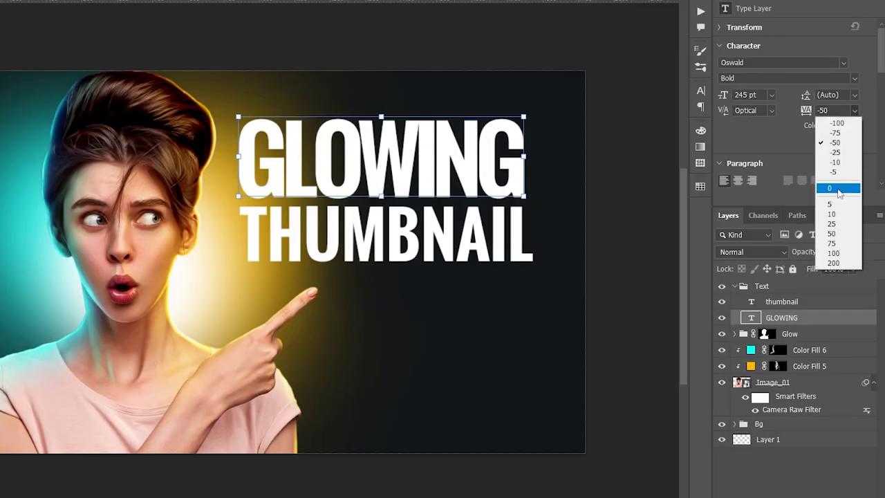
click(845, 202)
click(664, 217)
click(520, 249)
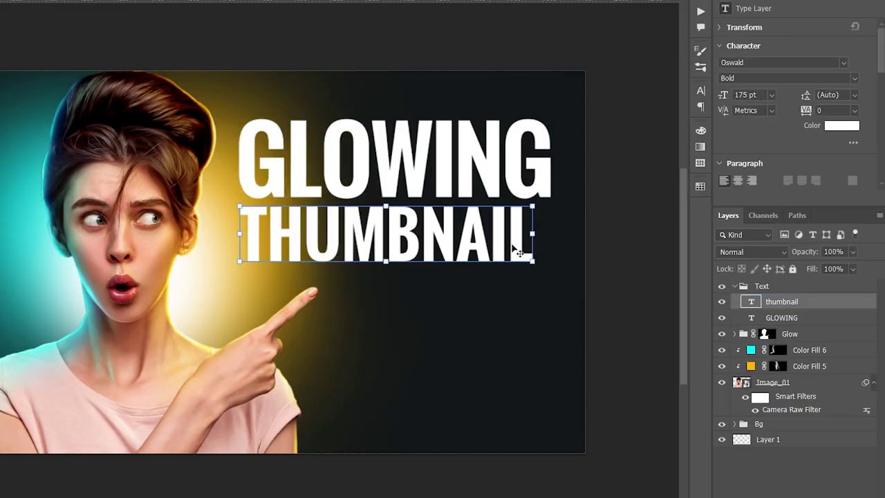
click(857, 114)
click(839, 238)
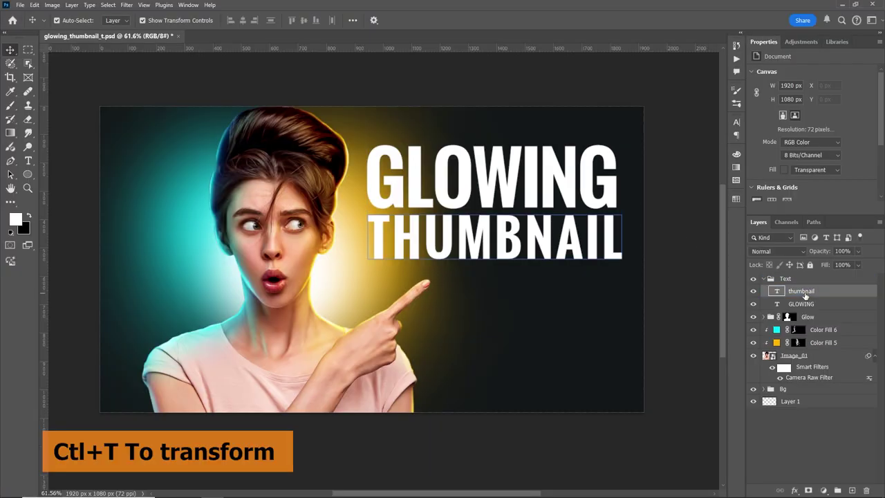
Step: Skew both title lines into a rightward slant and move them left and down
ctrl+click(800, 303)
key(ctrl+t)
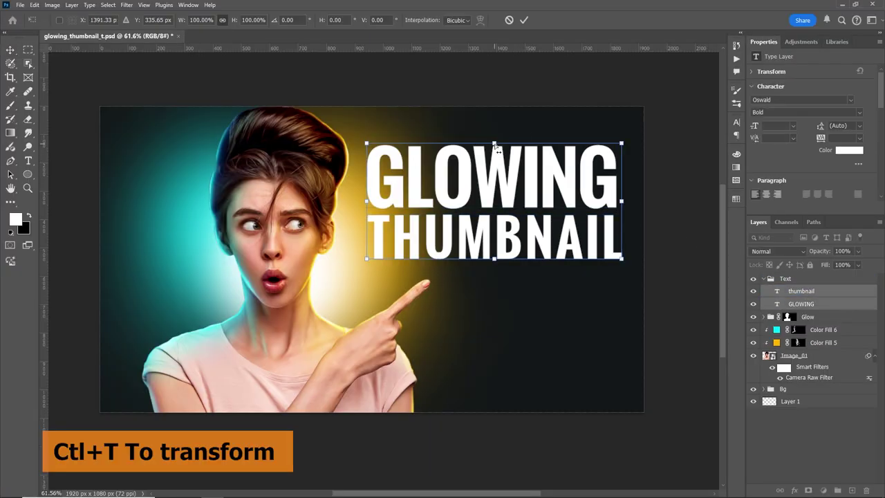
drag(494, 144, 518, 143)
key(Return)
click(807, 280)
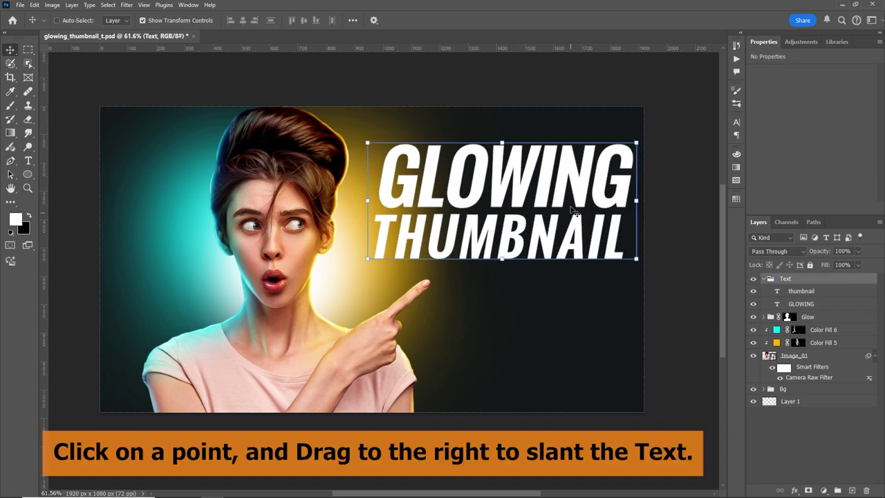
drag(553, 205, 538, 205)
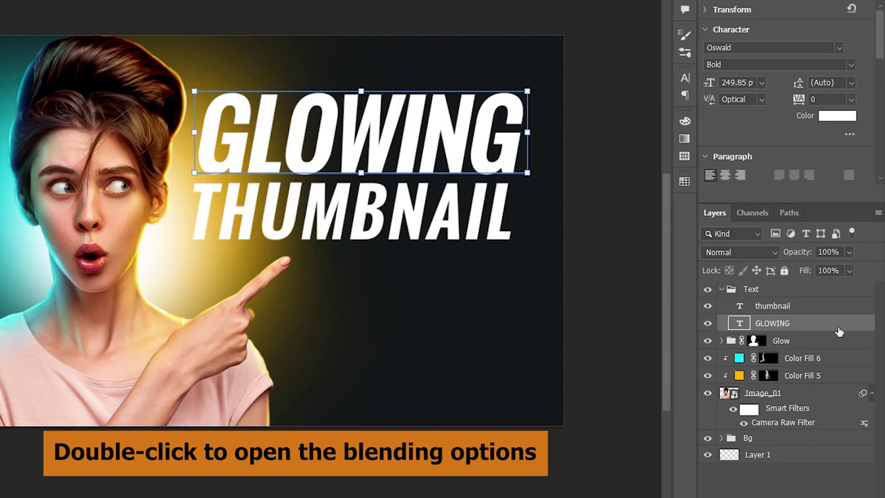
Step: Enable a Gradient Overlay on GLOWING and reduce its gradient to two end stops
double_click(839, 331)
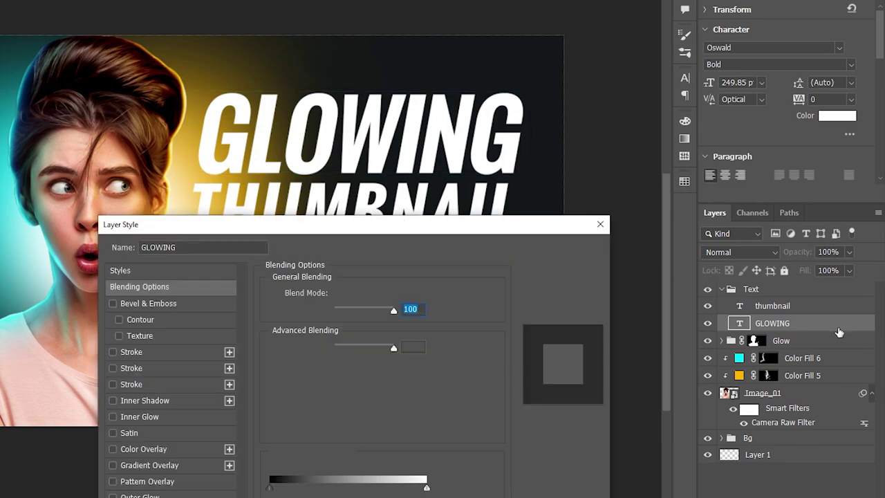
click(158, 467)
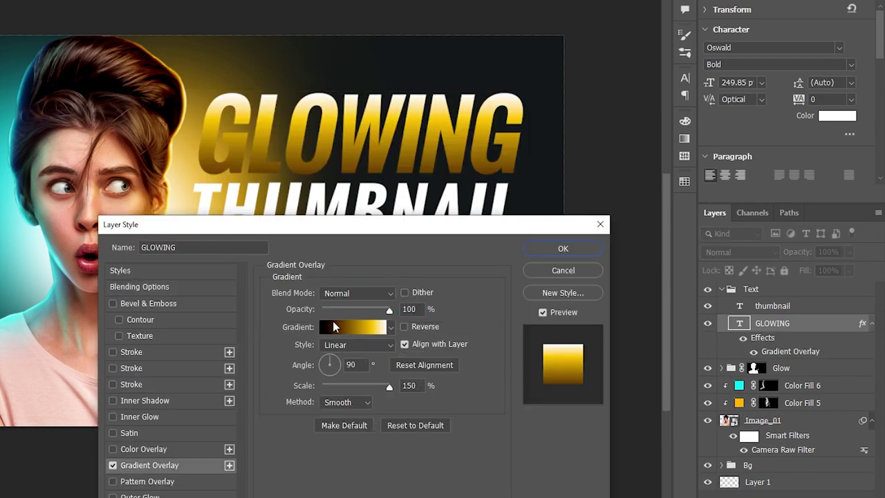
click(491, 307)
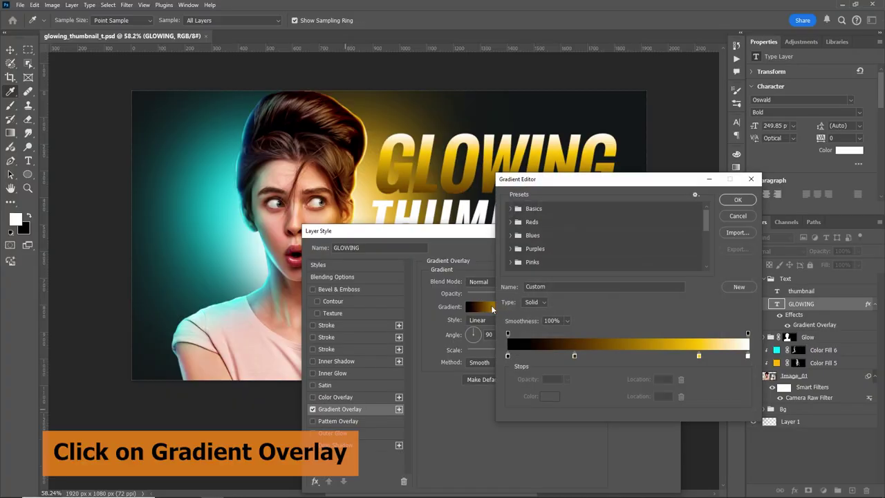
drag(574, 355, 510, 356)
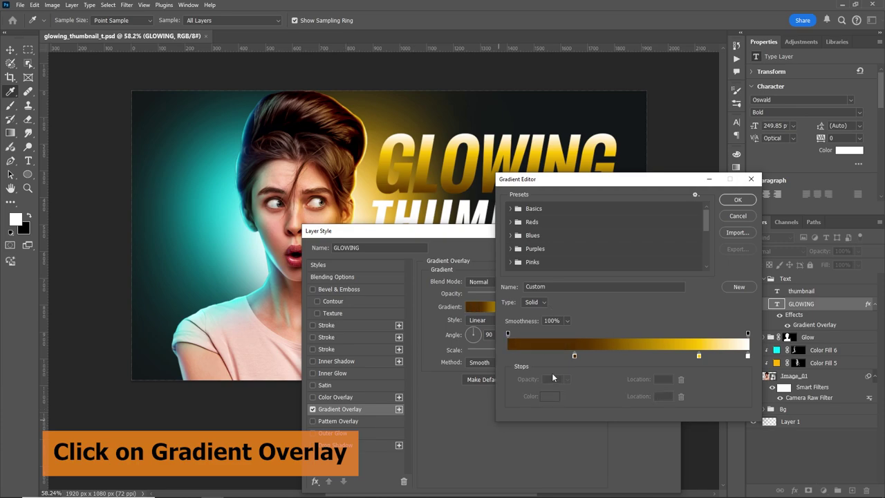
drag(747, 356, 748, 391)
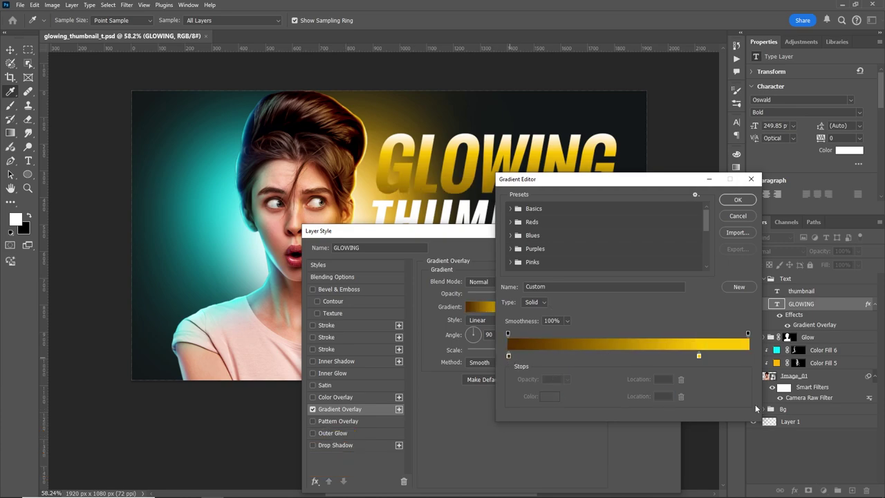
drag(698, 356, 747, 356)
Step: Make the gradient's left stop bright orange and its right stop pale yellow
double_click(508, 356)
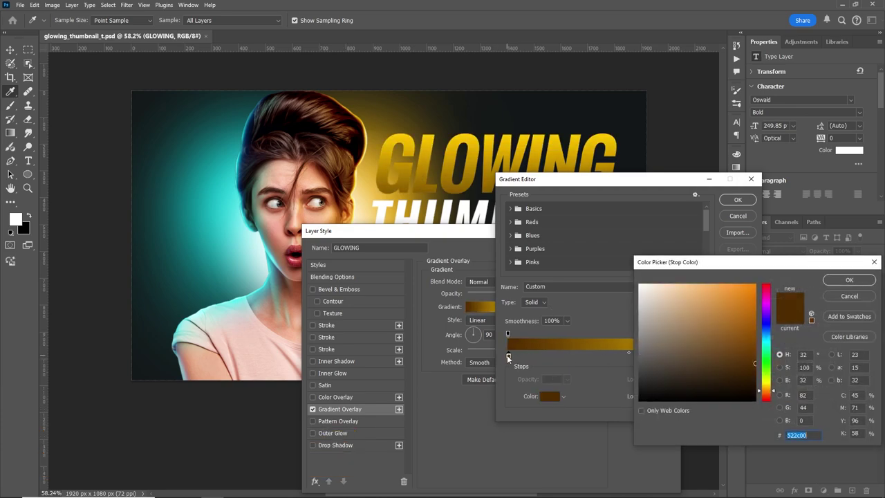
drag(748, 316, 756, 284)
drag(771, 387, 770, 396)
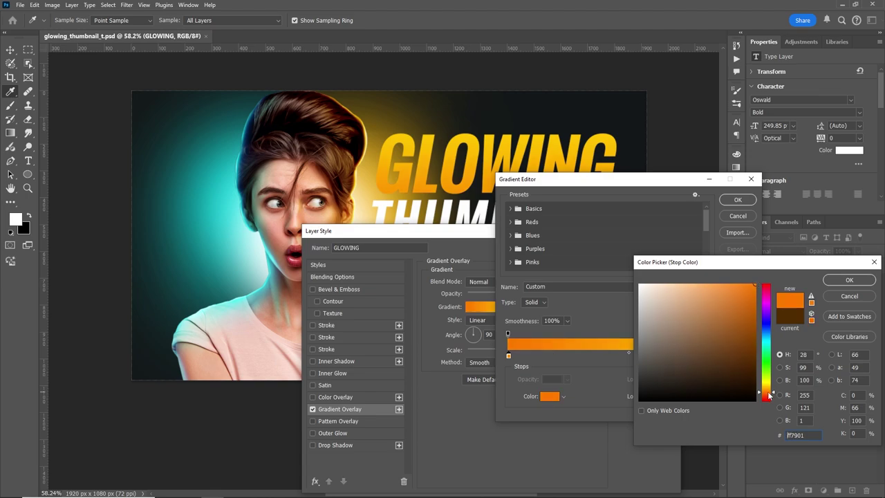
click(846, 280)
double_click(747, 357)
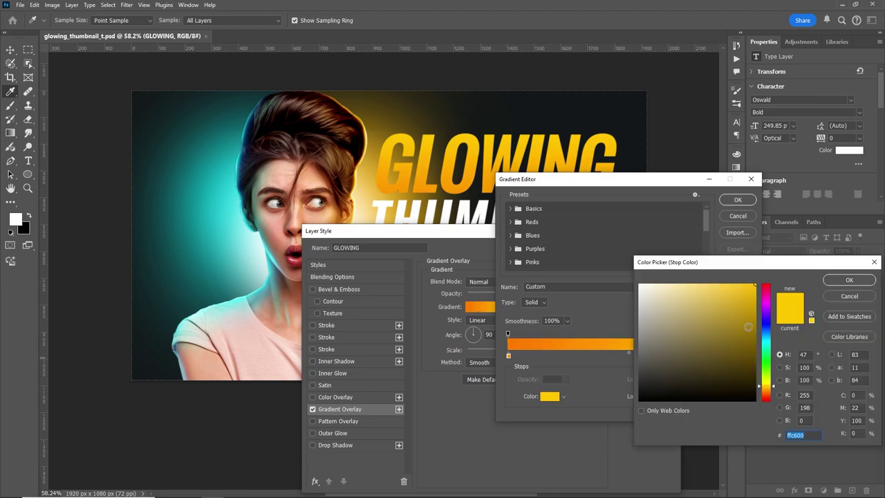
drag(751, 287, 723, 287)
click(849, 279)
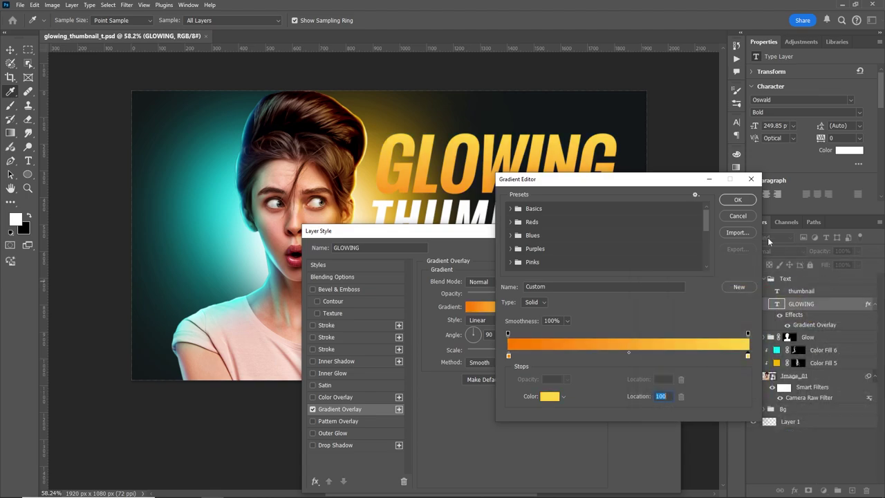
click(738, 199)
Step: Set the gradient scale to 90, reposition it within GLOWING, and apply the style
drag(515, 351, 490, 351)
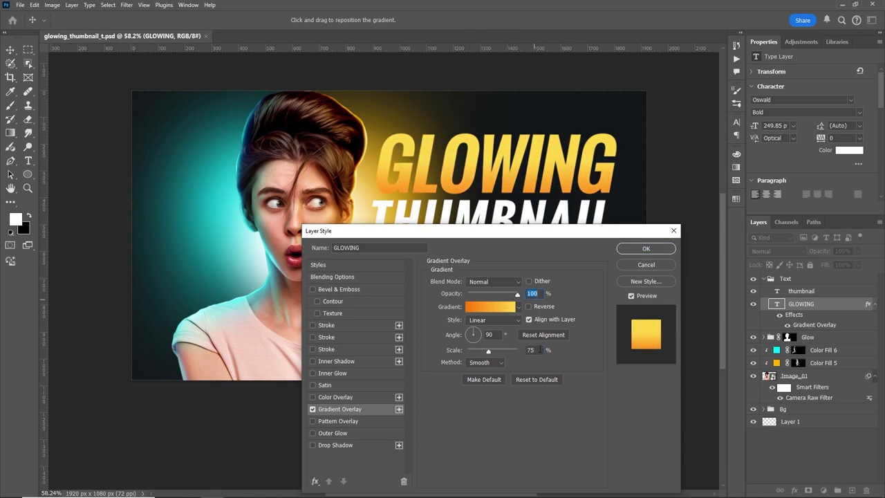
double_click(526, 351)
key(Down)
key(Down)
drag(514, 181, 513, 164)
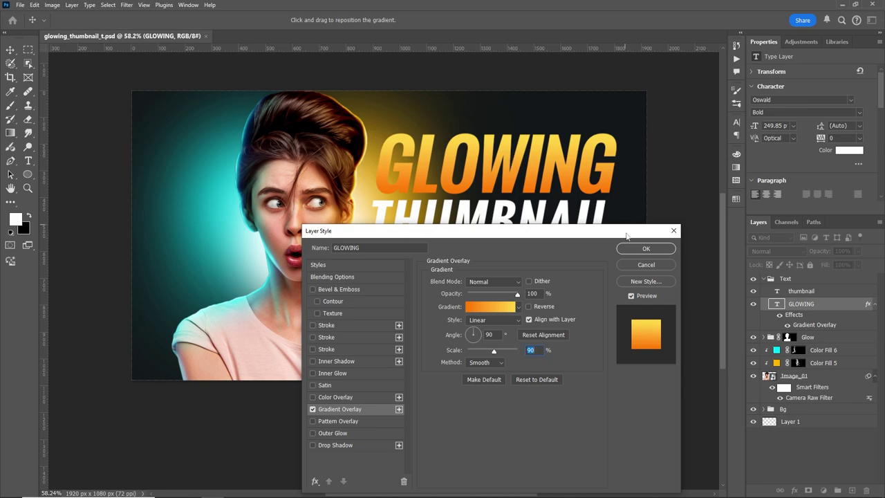
click(638, 251)
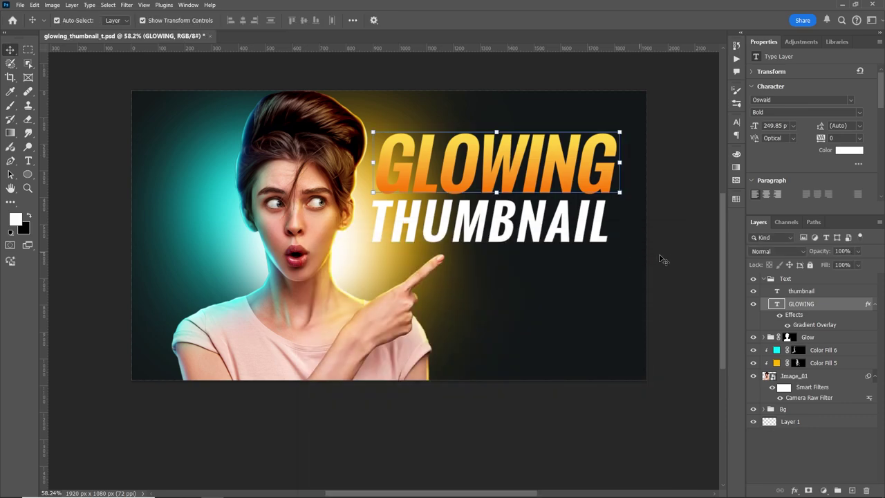
click(852, 306)
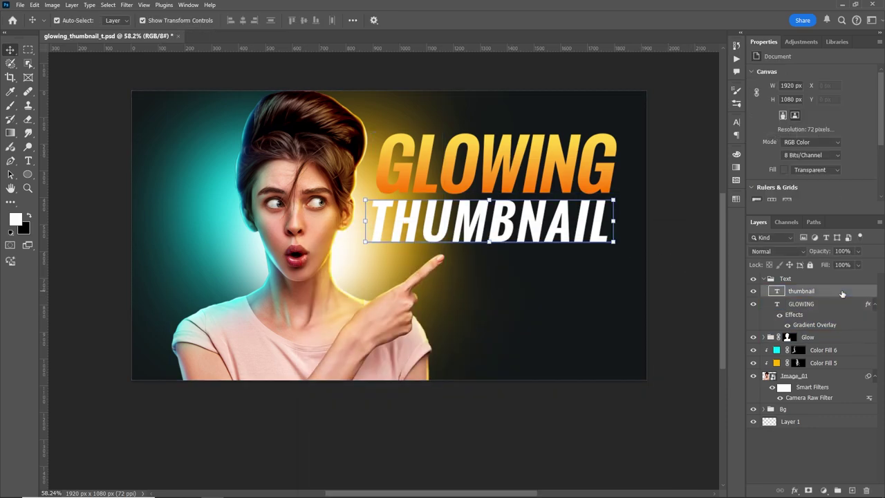
Step: Add a Gradient Overlay layer style to the THUMBNAIL text layer
double_click(848, 292)
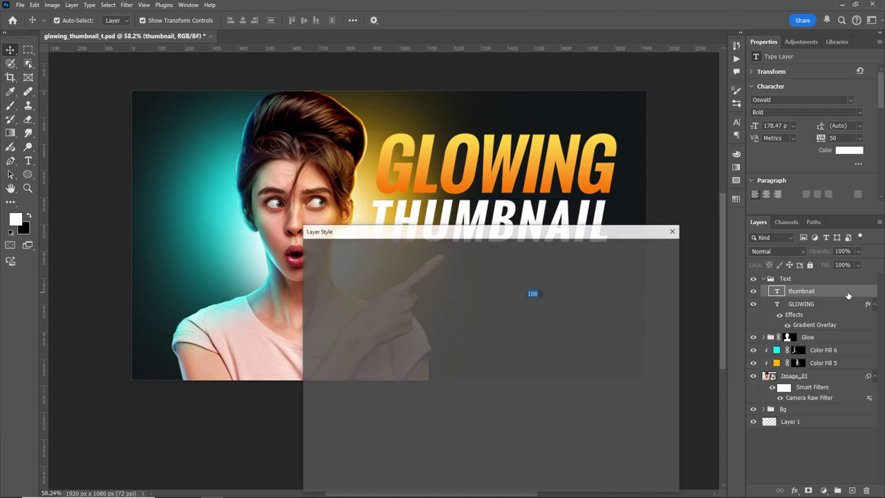
click(323, 409)
drag(721, 216, 723, 241)
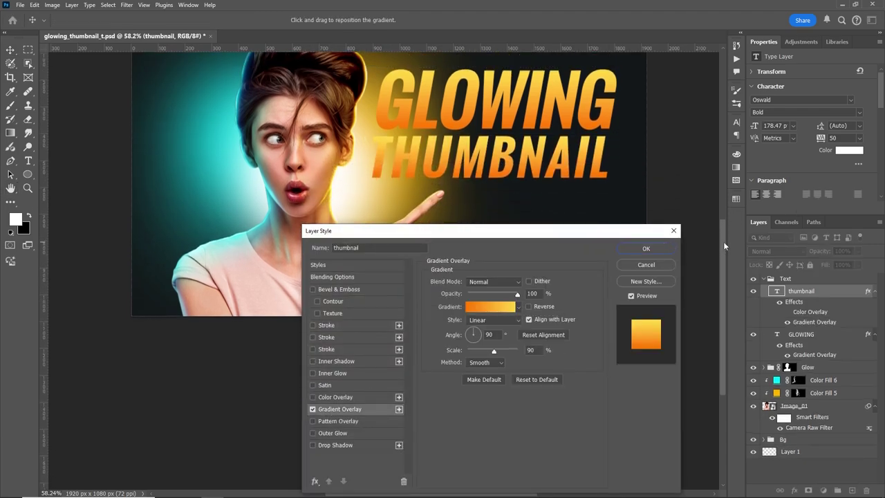
click(487, 307)
click(747, 356)
double_click(748, 356)
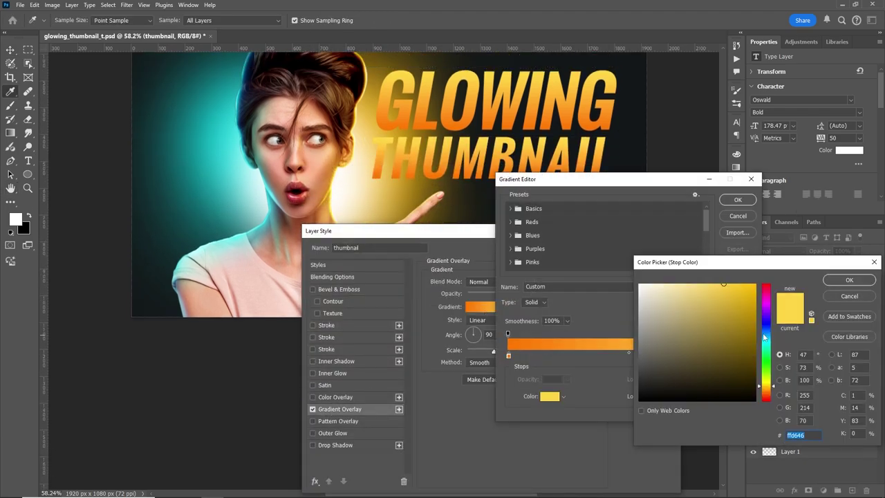
key(Escape)
Step: Set the gradient's right stop to cyan picked from Swatches
drag(664, 179, 586, 209)
click(737, 200)
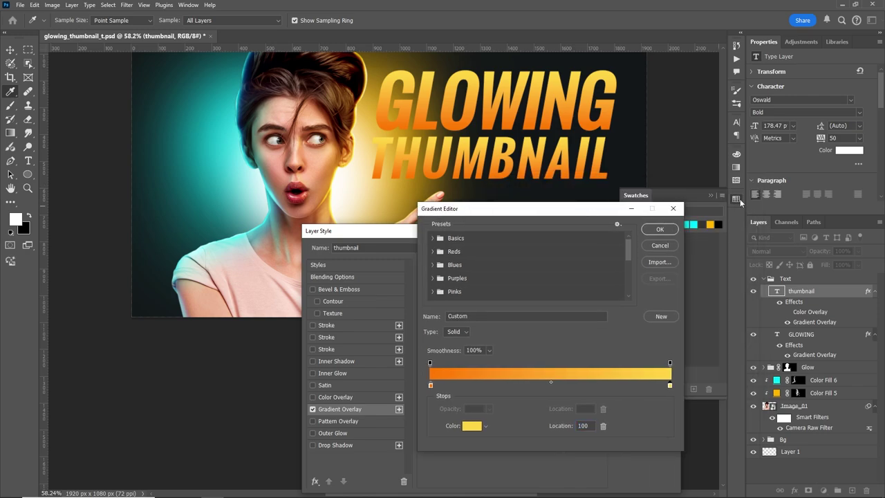
double_click(670, 385)
click(694, 225)
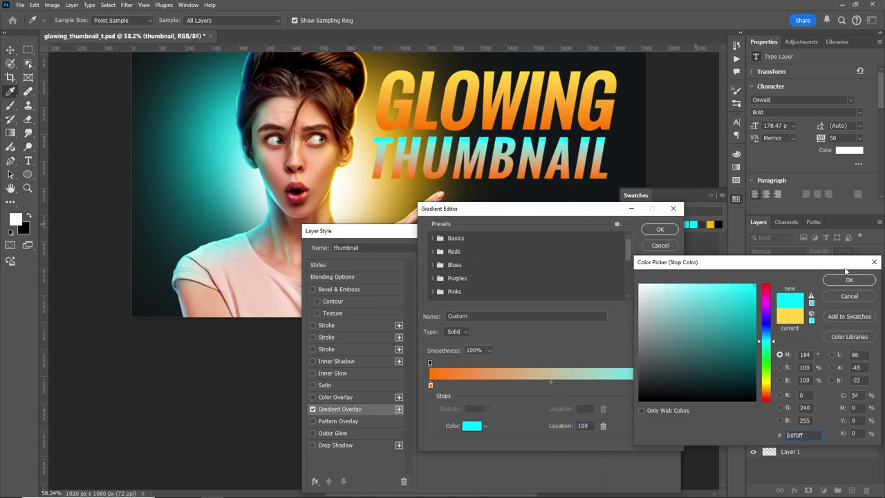
click(850, 278)
Step: Make the left stop a deep blue-leaning teal and reposition the gradient within THUMBNAIL
double_click(430, 385)
click(693, 225)
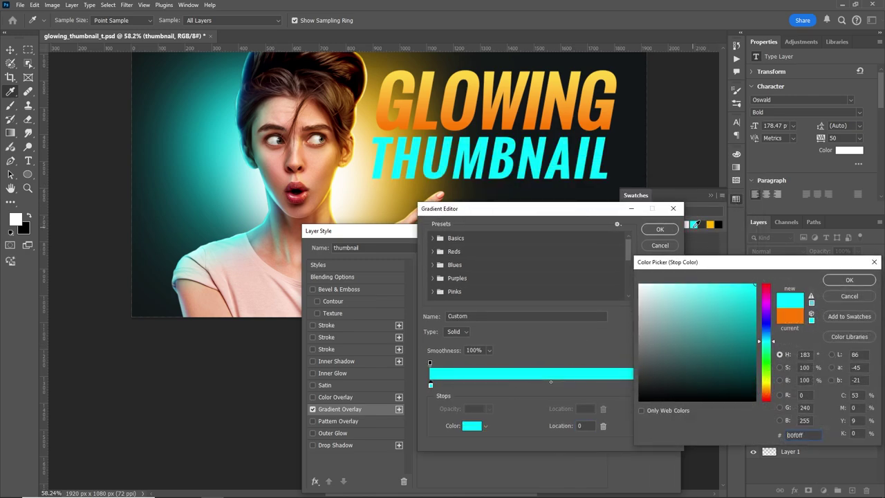
click(753, 362)
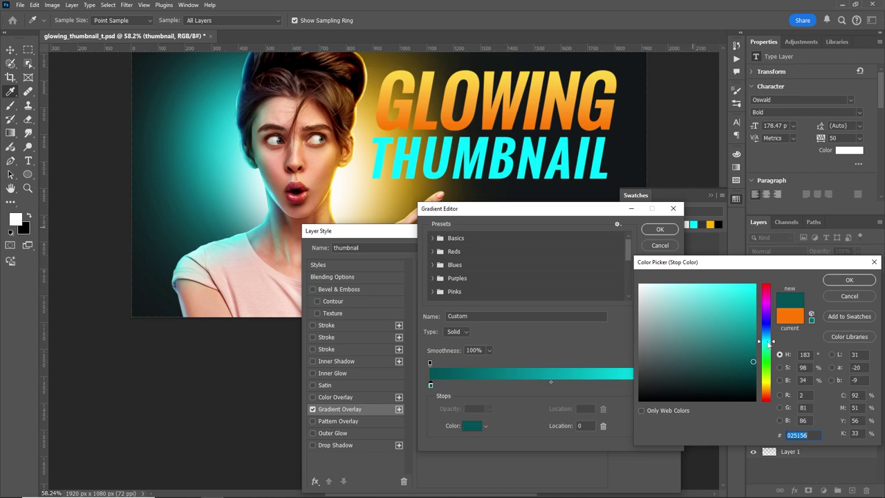
drag(768, 343, 772, 338)
click(844, 281)
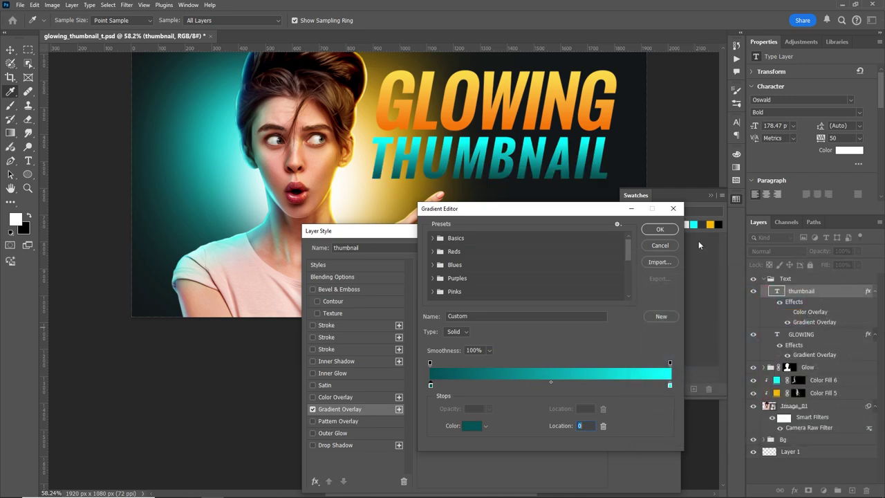
click(660, 229)
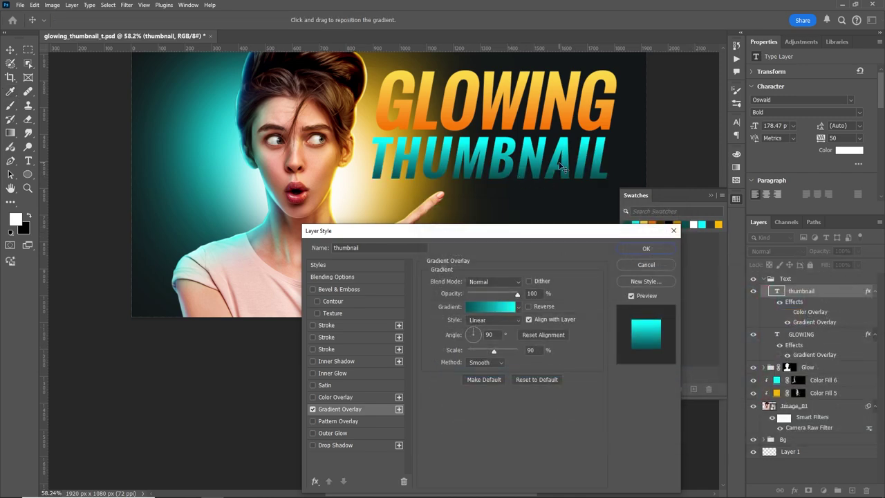
mouse_move(473, 334)
mouse_down()
mouse_move(465, 329)
mouse_move(489, 350)
mouse_move(473, 324)
mouse_move(484, 350)
mouse_up()
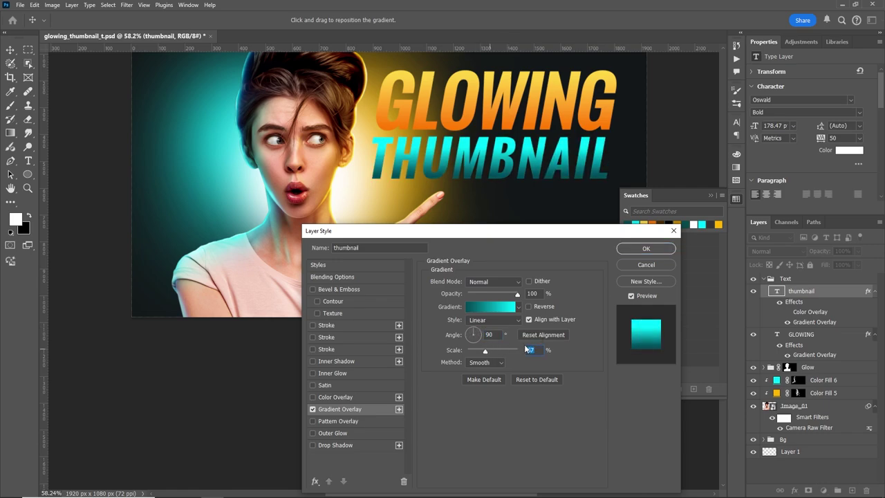
Step: Apply the teal-to-cyan gradient overlay to THUMBNAIL, then toggle the Text group's visibility to compare
click(641, 249)
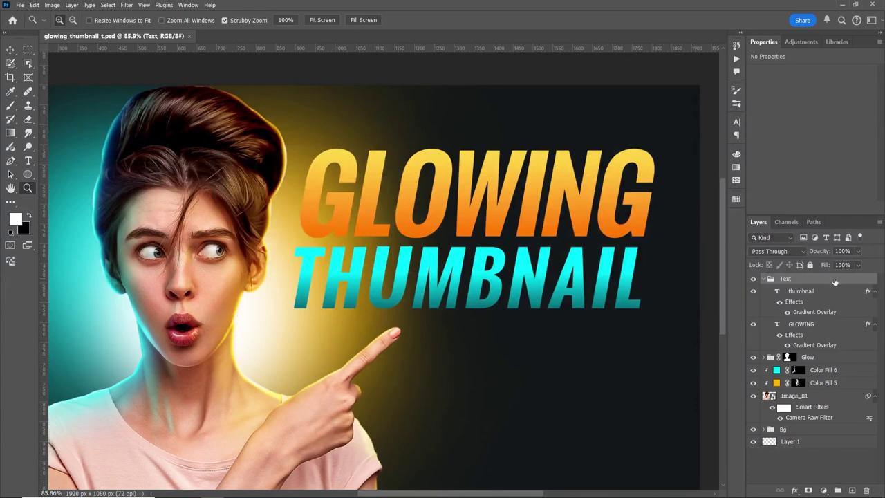
click(753, 280)
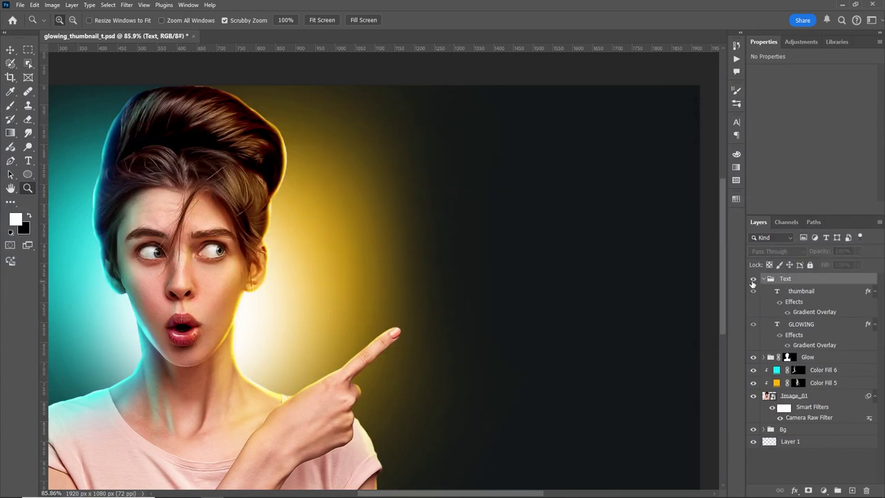
Step: Give the Text group a Bevel & Emboss: depth 100%, highlight 38%, Multiply shadow 50%, size 3 px
double_click(823, 284)
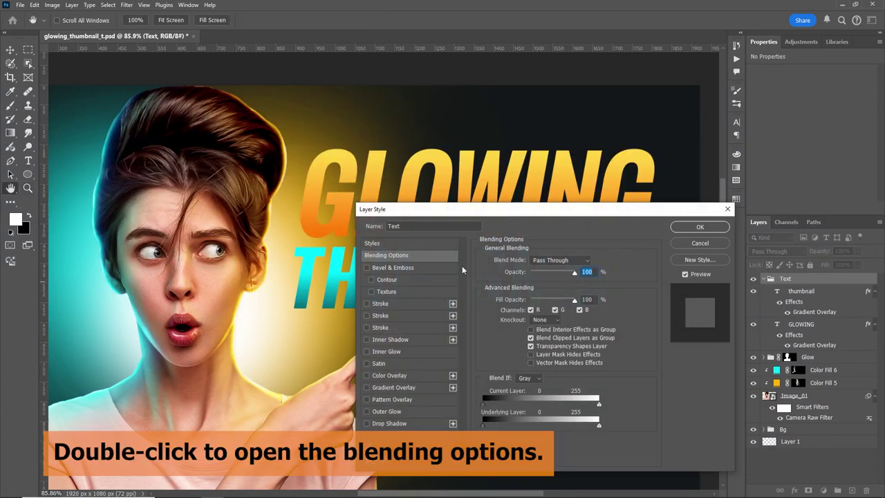
click(390, 268)
drag(459, 215, 541, 202)
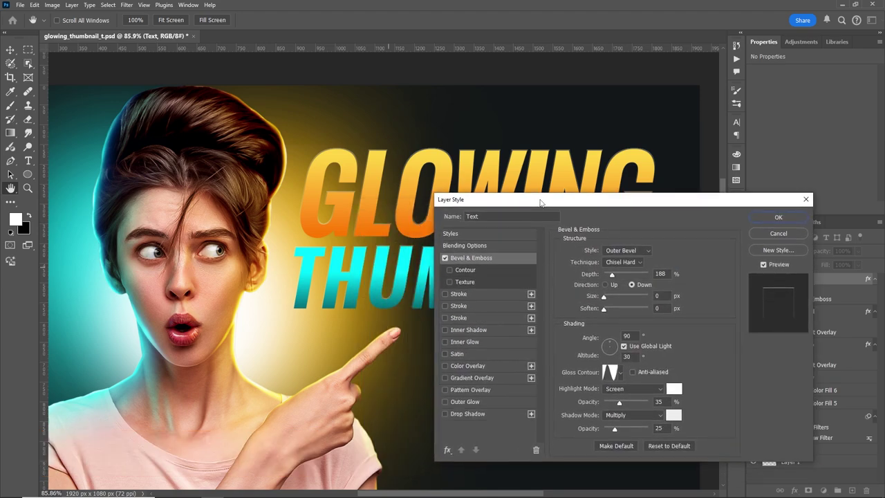
click(610, 276)
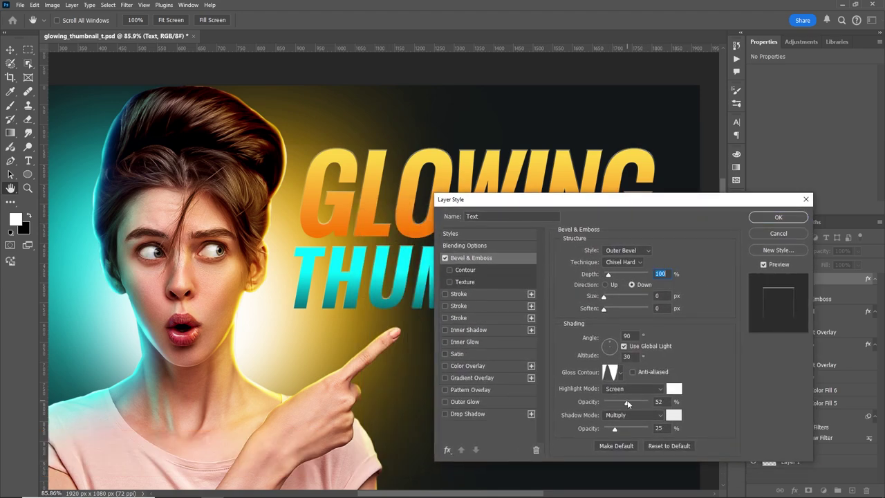
drag(619, 403, 626, 430)
click(633, 415)
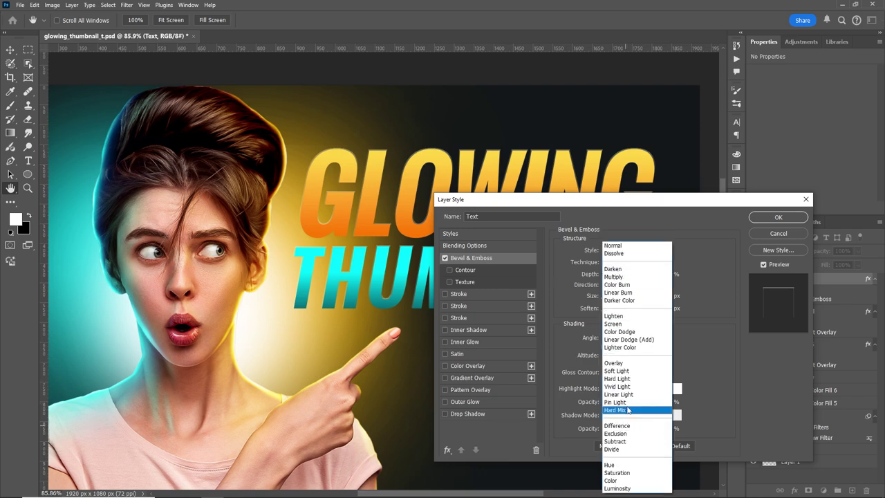
click(627, 358)
click(632, 415)
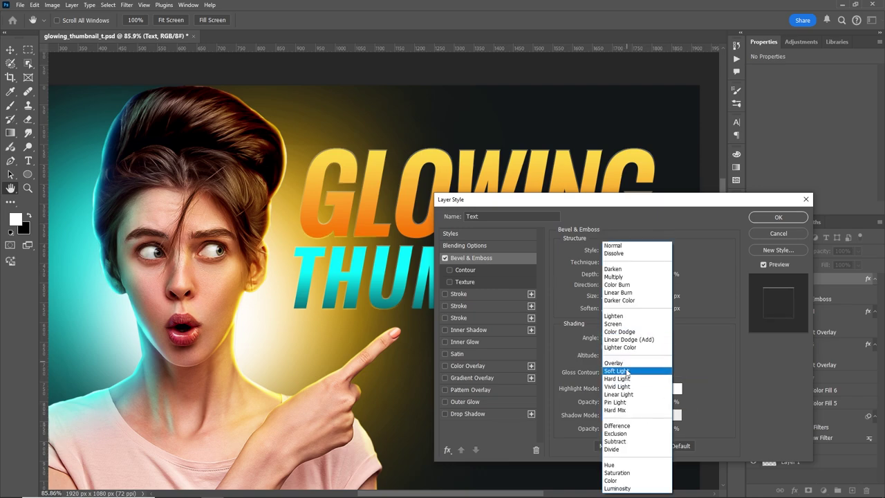
click(631, 284)
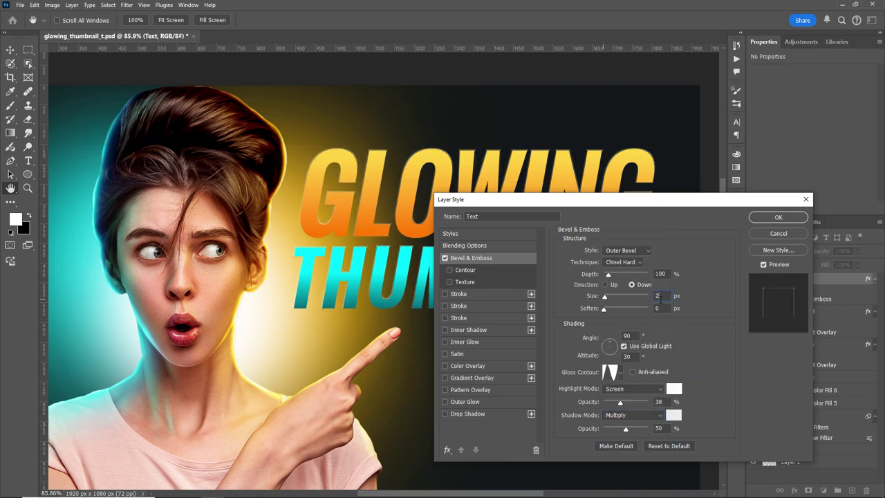
key(Up)
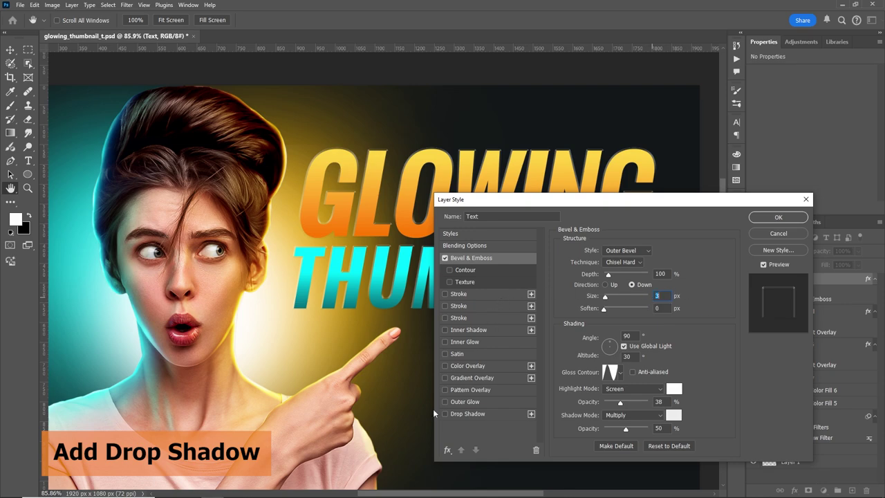
Step: Add a black drop shadow to the Text group with 6 px distance at a 0° angle
click(445, 414)
click(467, 414)
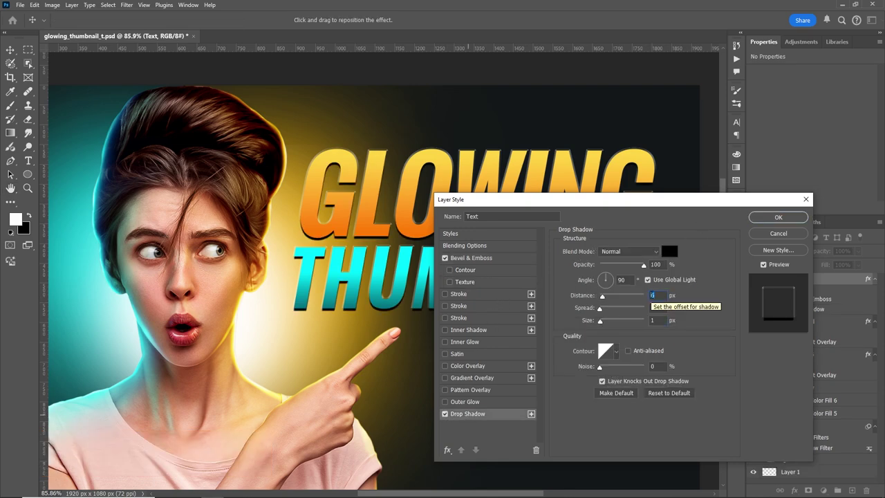
key(Up)
click(616, 283)
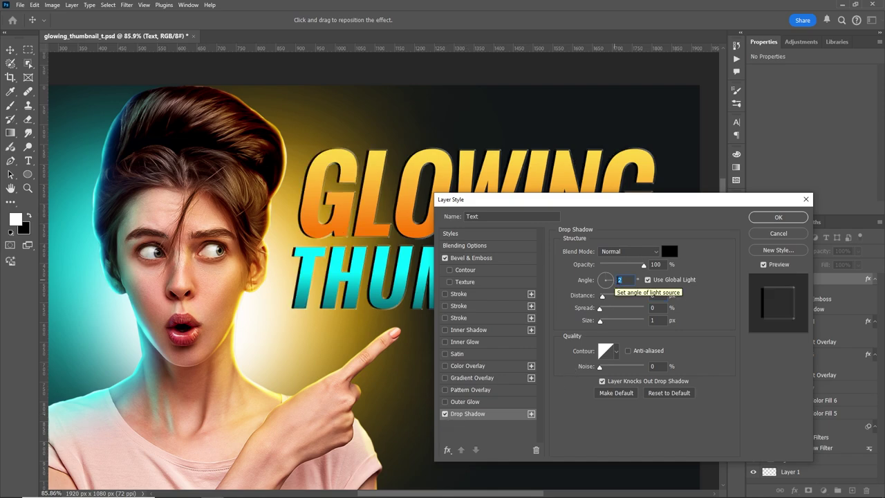
text(0)
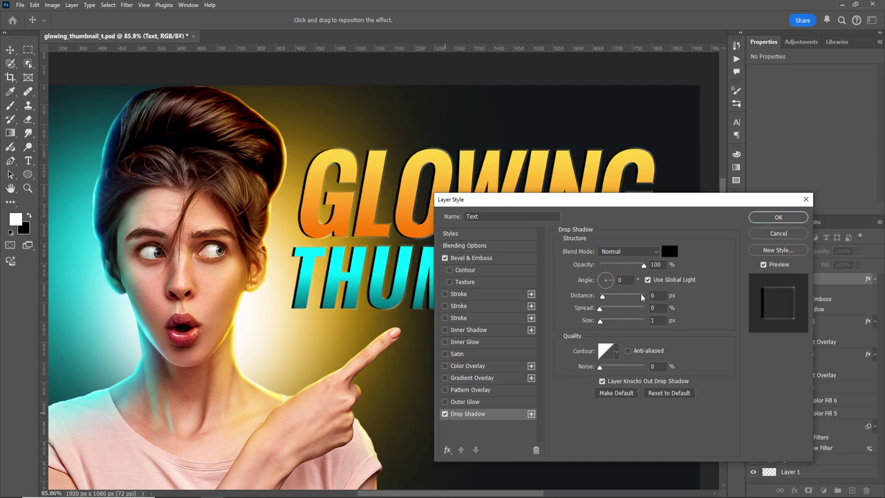
Step: Lower the bevel depth to 1% and apply both layer effects
click(470, 258)
drag(585, 273, 564, 274)
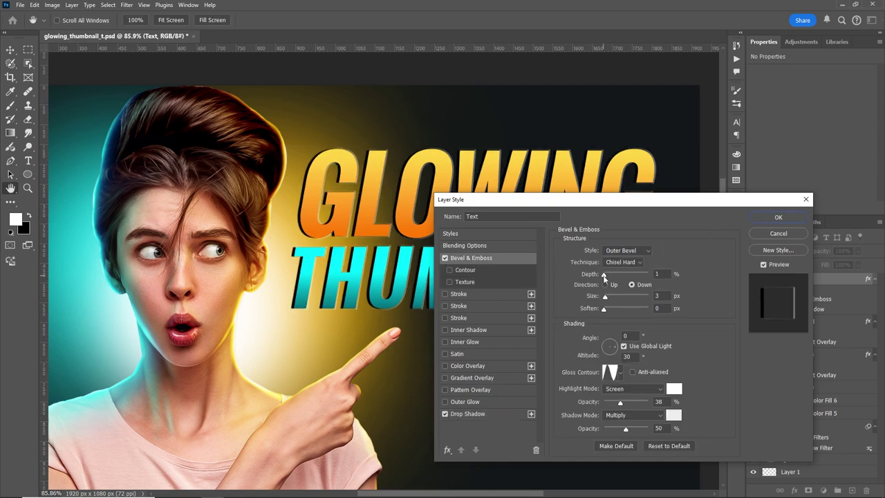
click(620, 372)
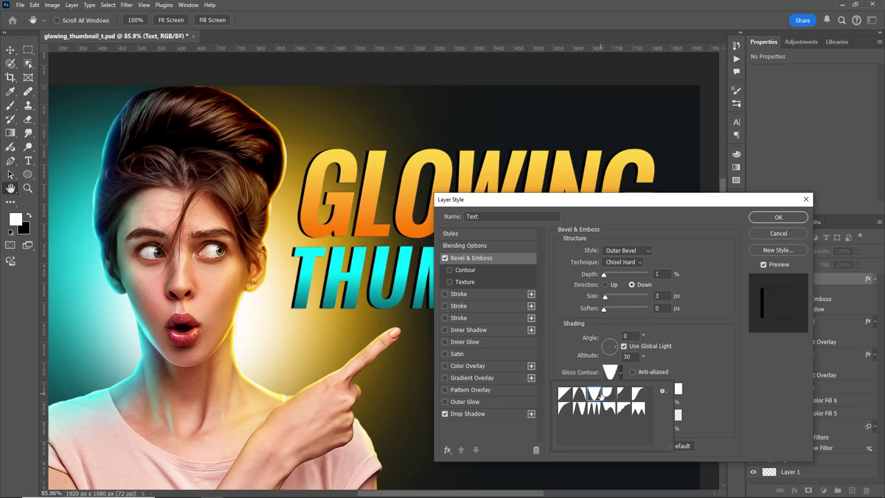
click(657, 274)
click(756, 214)
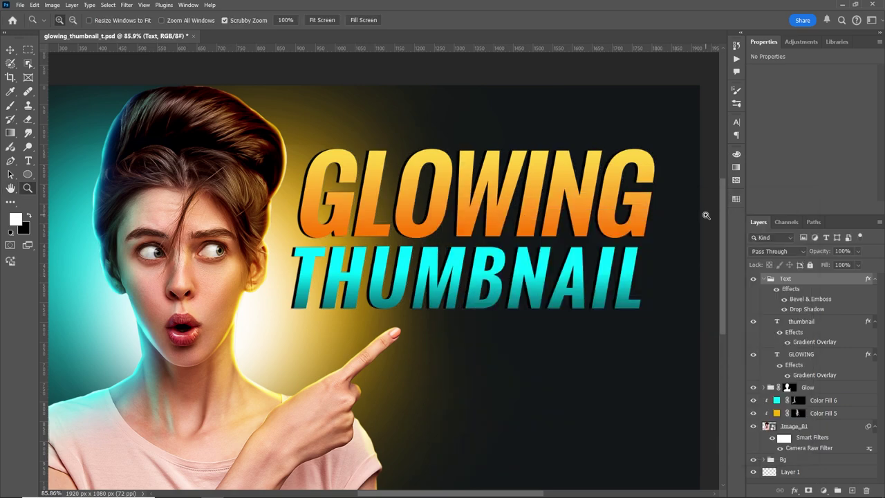
scroll(667, 218, down, 3)
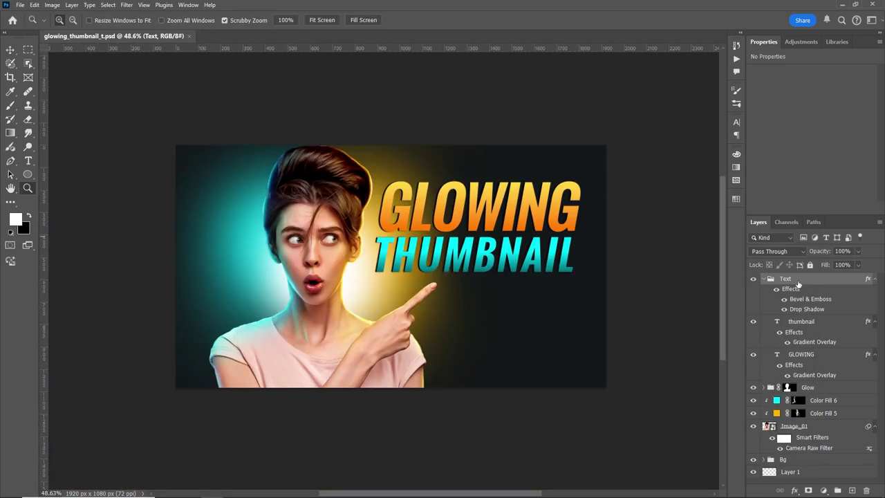
click(13, 53)
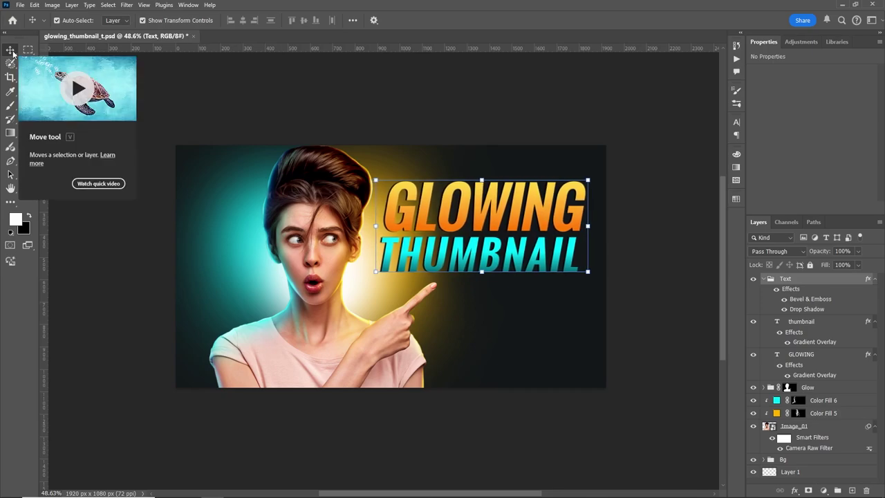
click(573, 283)
scroll(539, 310, up, 3)
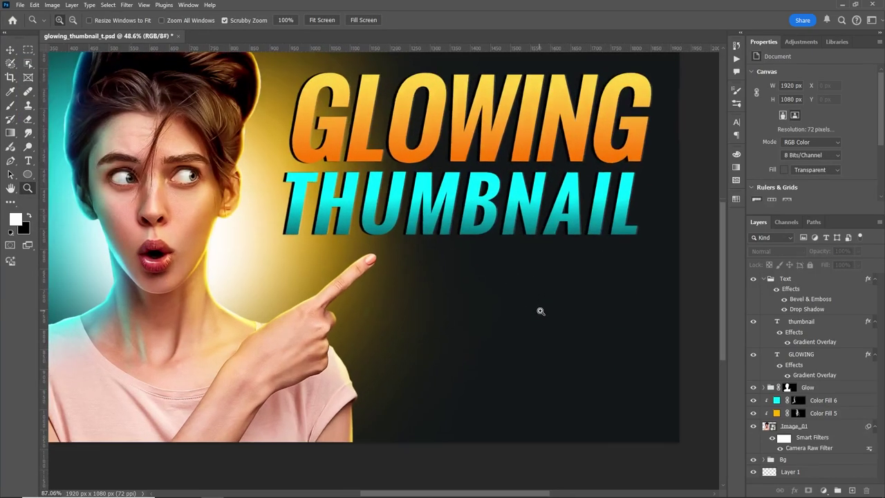
click(807, 293)
click(29, 163)
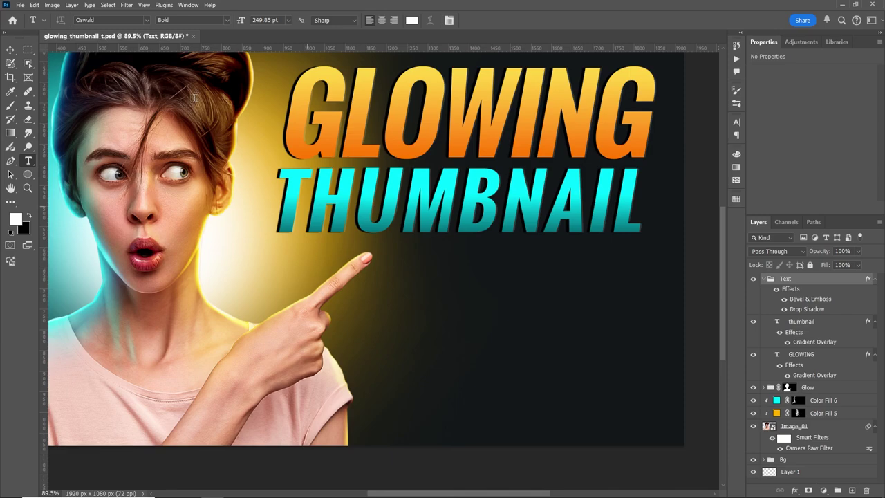
Step: Create a Master Of Break text layer reading 'Design' below THUMBNAIL, with all caps off
click(146, 20)
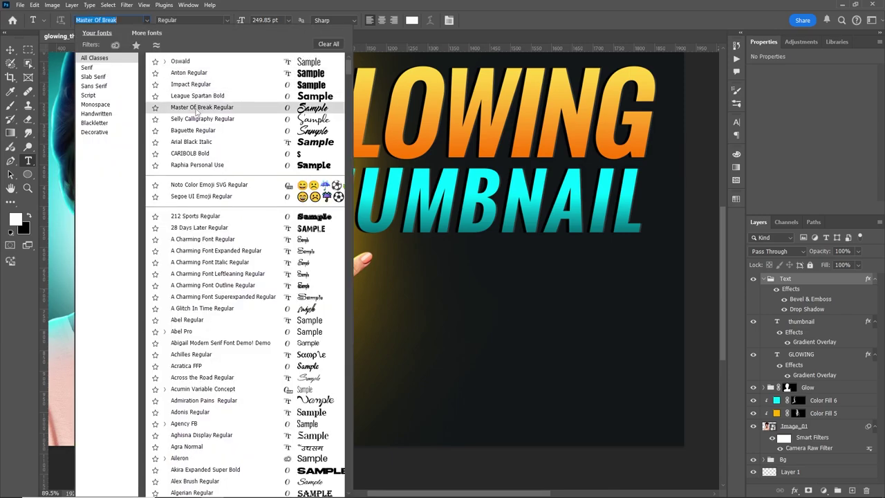
click(202, 108)
click(456, 299)
text(DE)
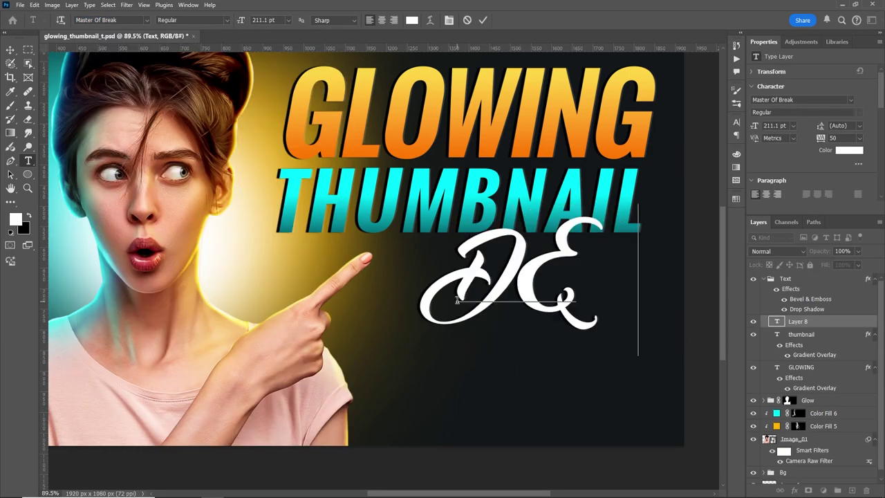
text(SIGN)
key(ctrl+a)
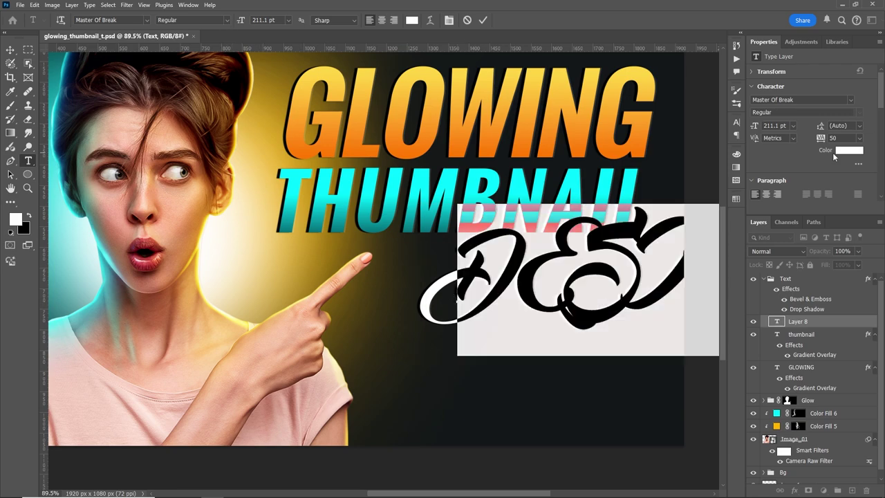
scroll(833, 157, down, 5)
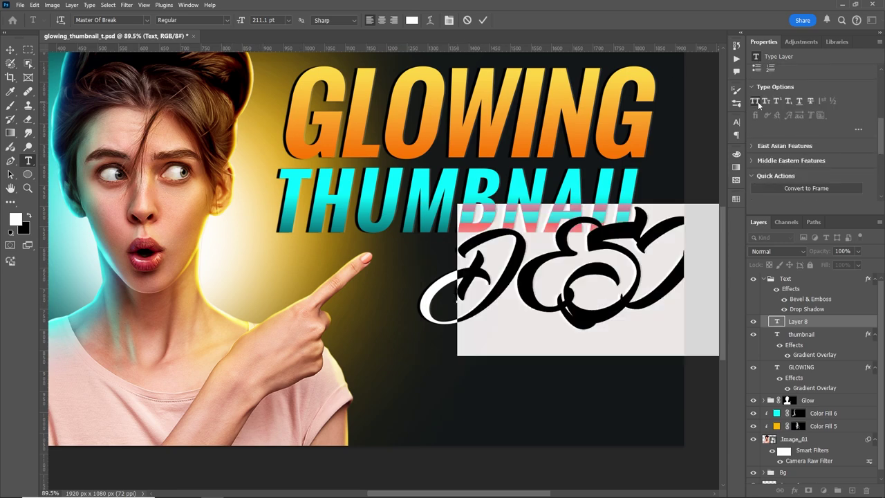
click(758, 103)
click(483, 20)
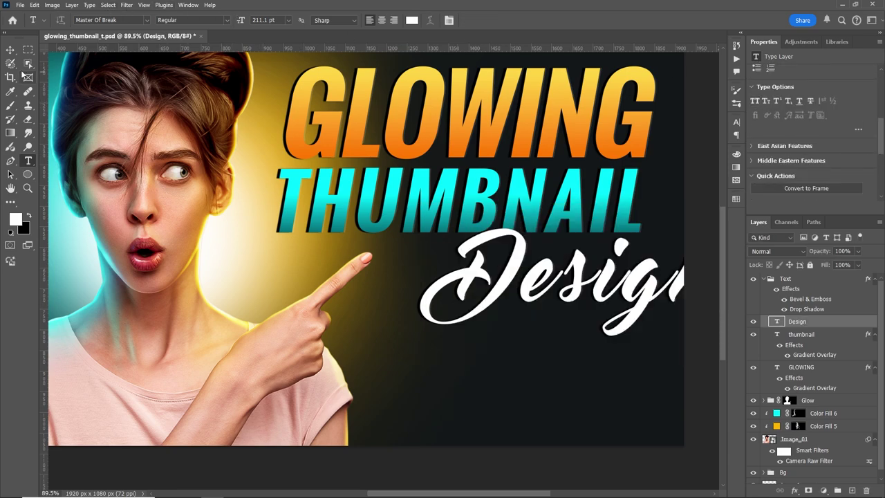
Step: Set Design to 72 pt, place it beside the pointing finger, bring it to top, and enlarge it
click(11, 50)
drag(553, 290, 480, 305)
double_click(777, 321)
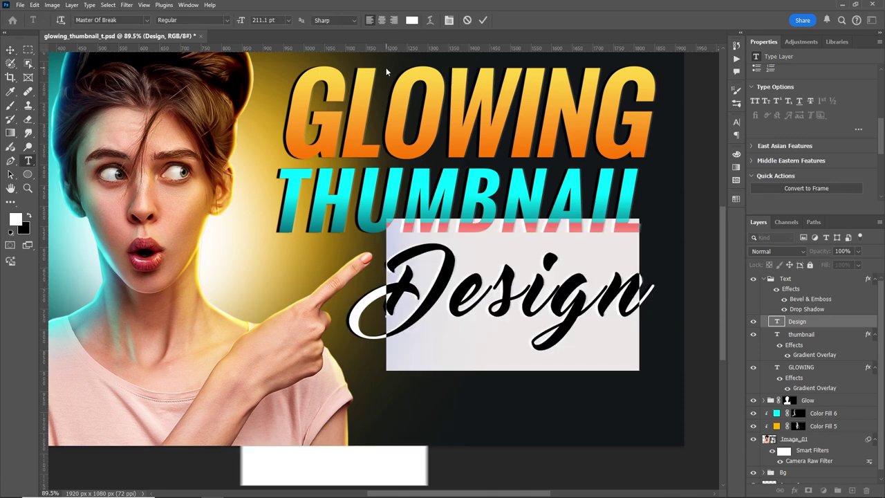
click(288, 20)
click(270, 156)
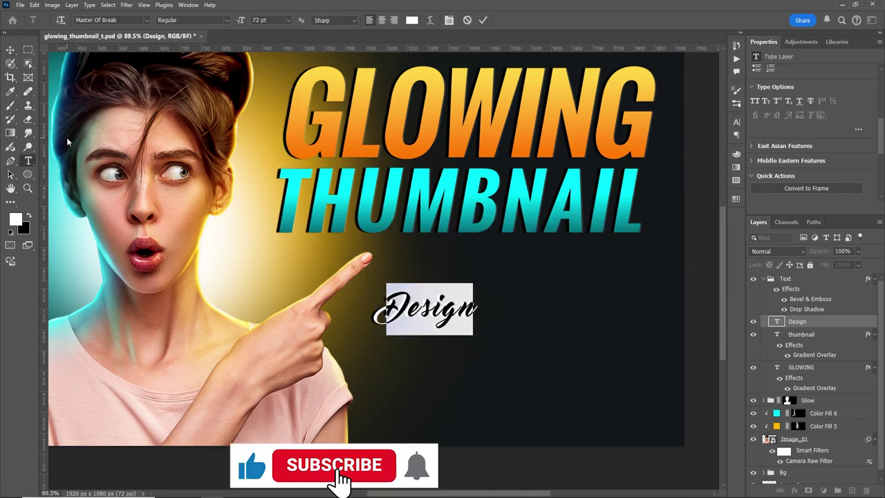
click(11, 49)
drag(432, 307, 432, 271)
key(ctrl+shift+bracketright)
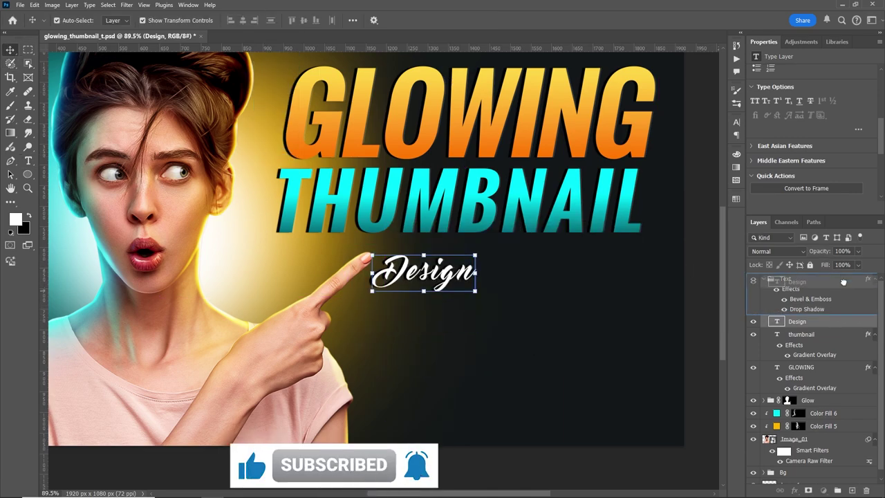
key(ctrl+t)
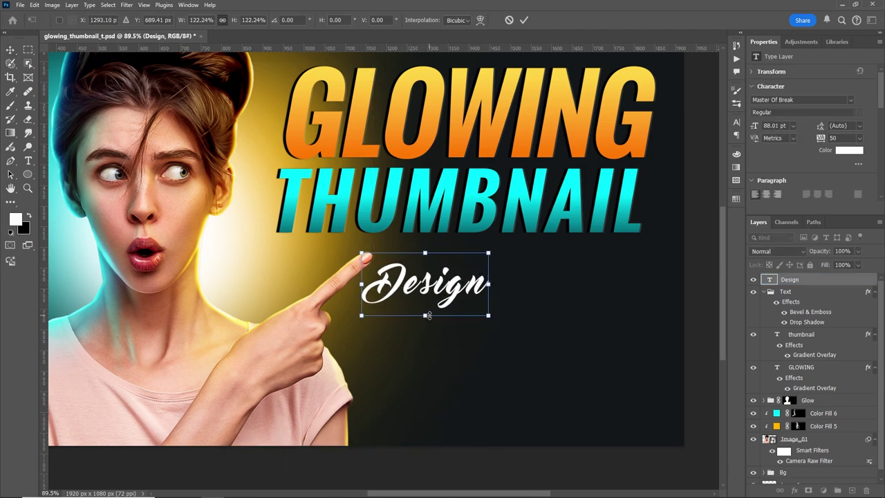
drag(477, 304, 484, 308)
key(Return)
Step: Change the Design text's font to the Satisfy script font
key(t)
scroll(133, 46, down, 2)
click(147, 20)
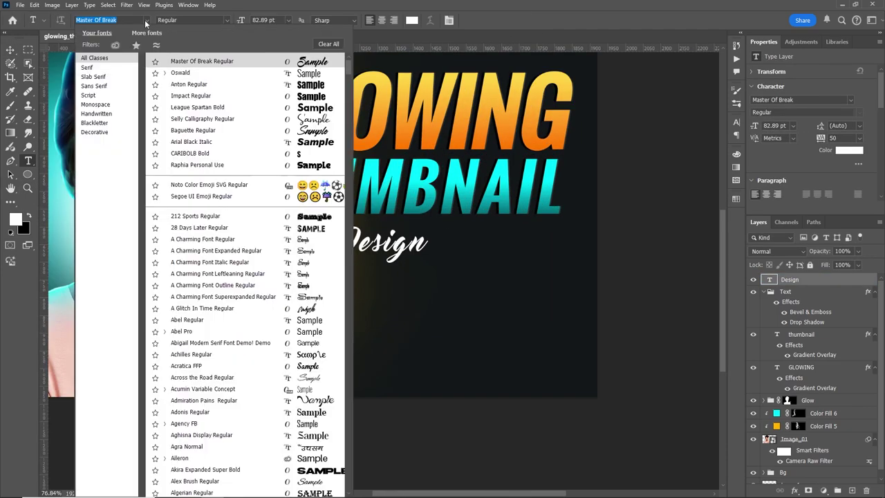
click(181, 73)
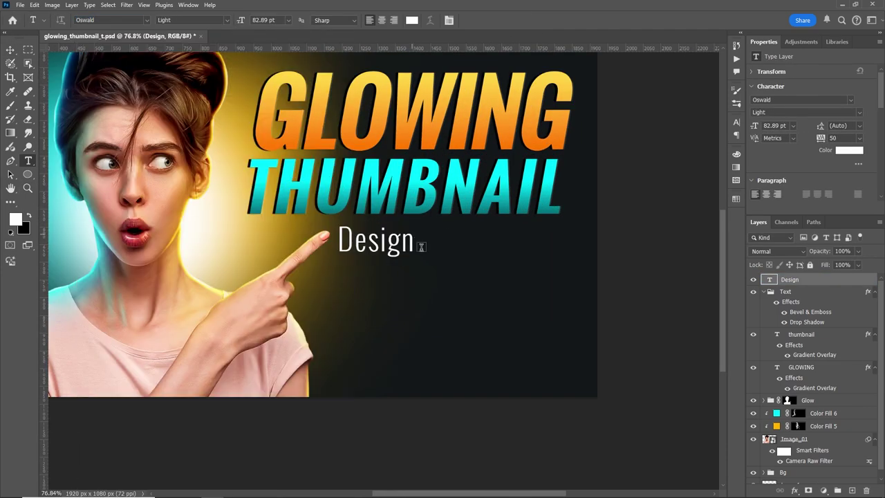
text(Satisfy)
key(Return)
key(v)
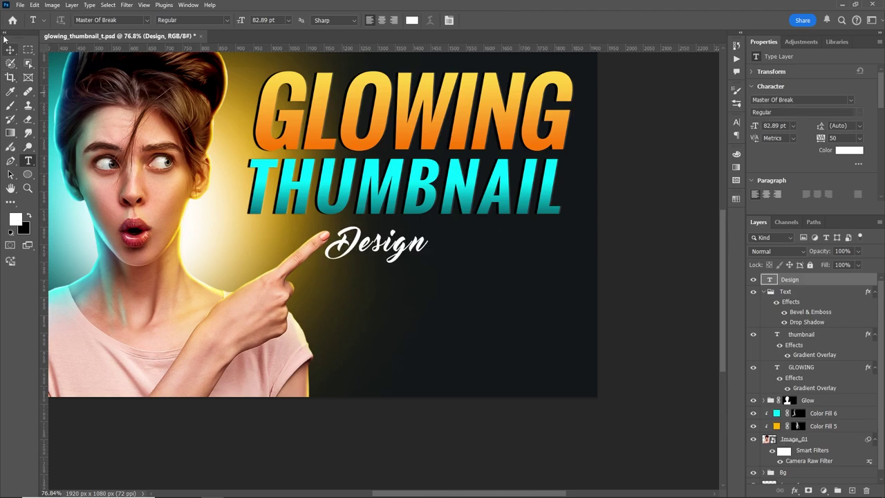
click(622, 231)
click(28, 160)
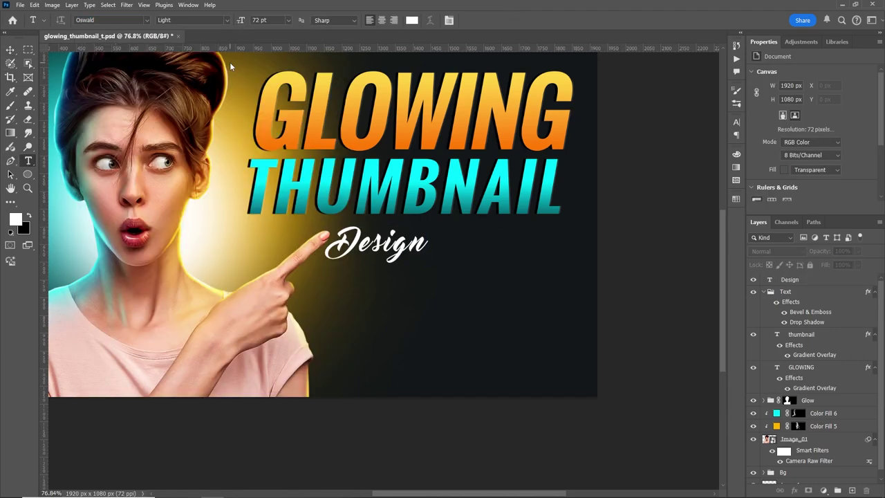
click(456, 251)
Step: Add bold 'PHOTOSHOP' text and move it left next to Design
text(PHOTOSH)
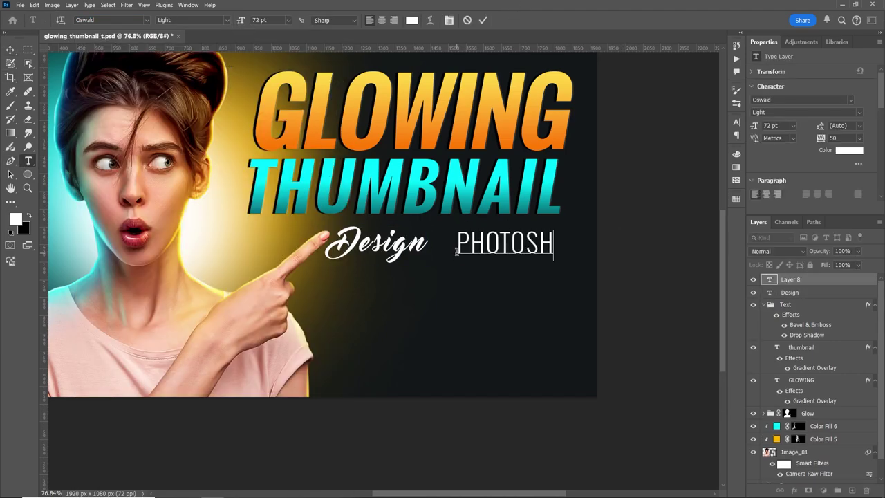
text(OP)
key(ctrl+a)
click(288, 20)
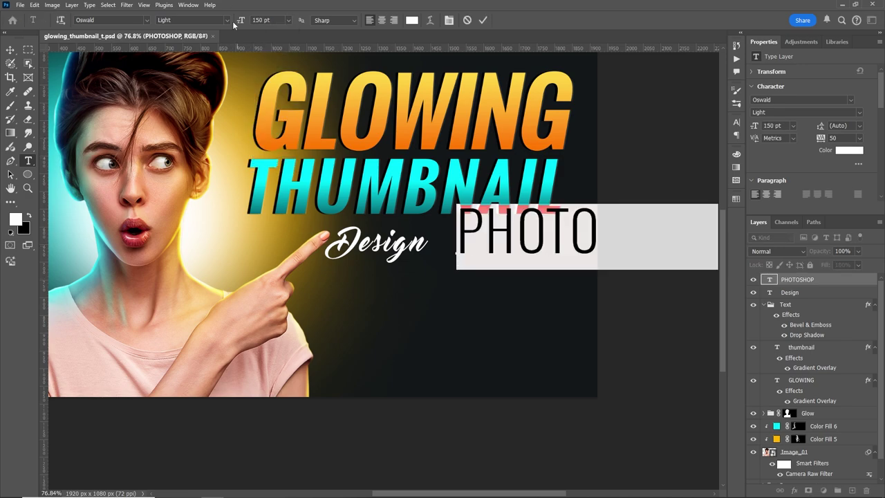
click(271, 157)
click(11, 50)
drag(526, 245, 499, 243)
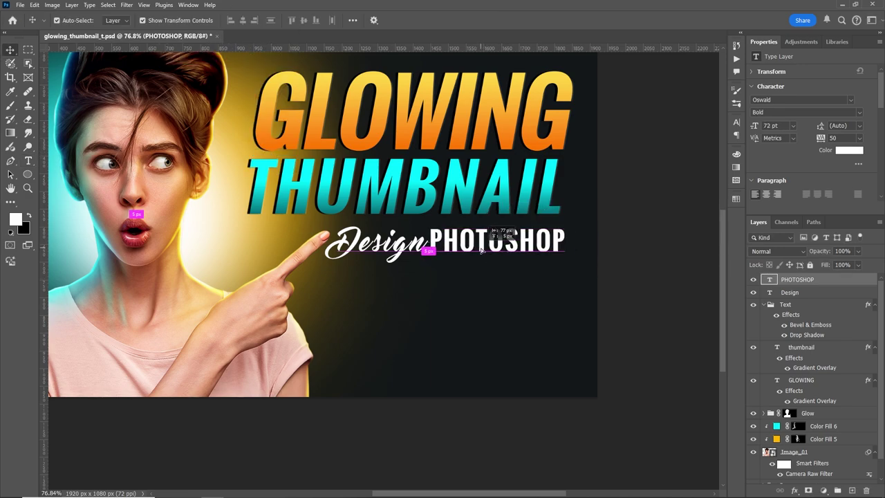
Step: Shrink Design to about 86%, nudge PHOTOSHOP slightly left, and select the Text group
key(alt+bracketleft)
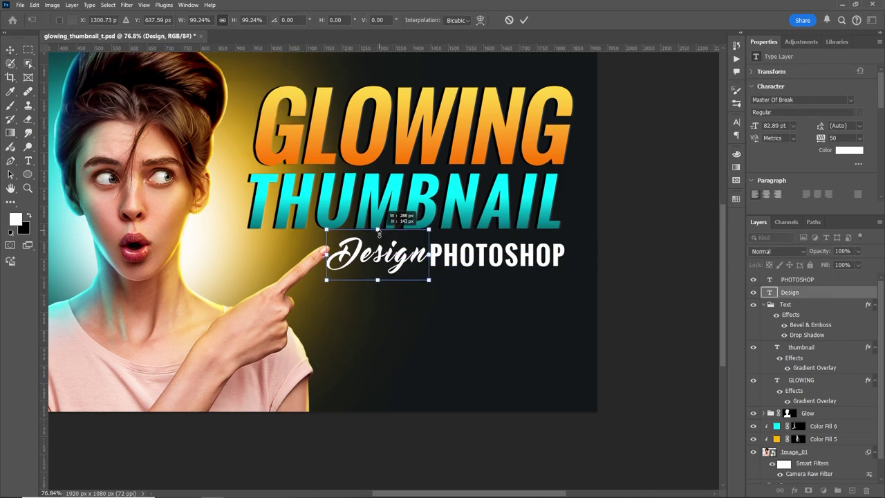
drag(378, 277, 374, 274)
click(523, 20)
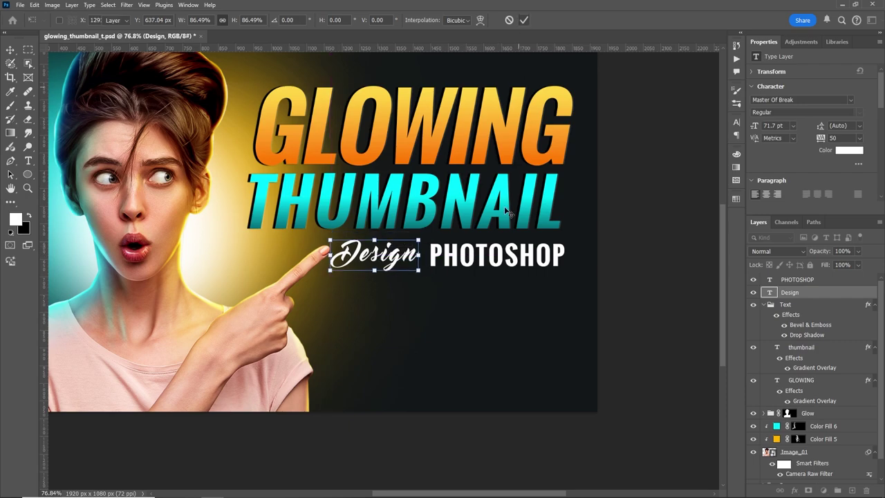
drag(518, 254, 510, 255)
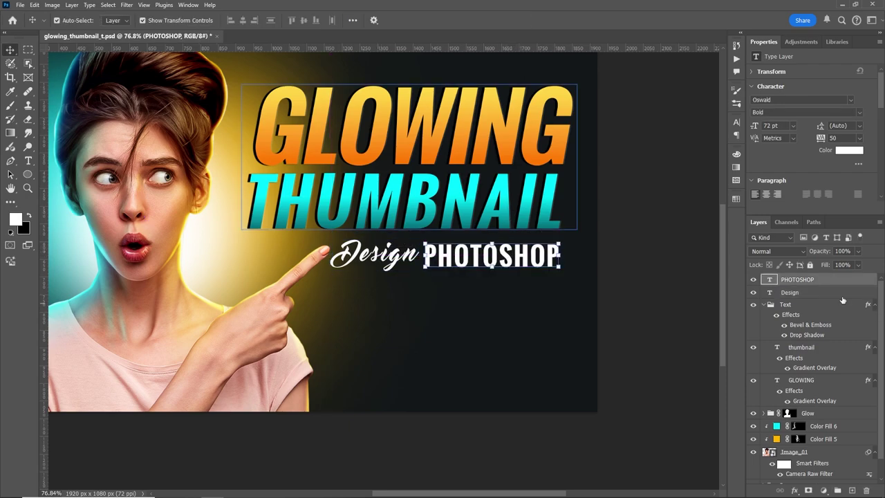
shift+click(832, 298)
click(657, 271)
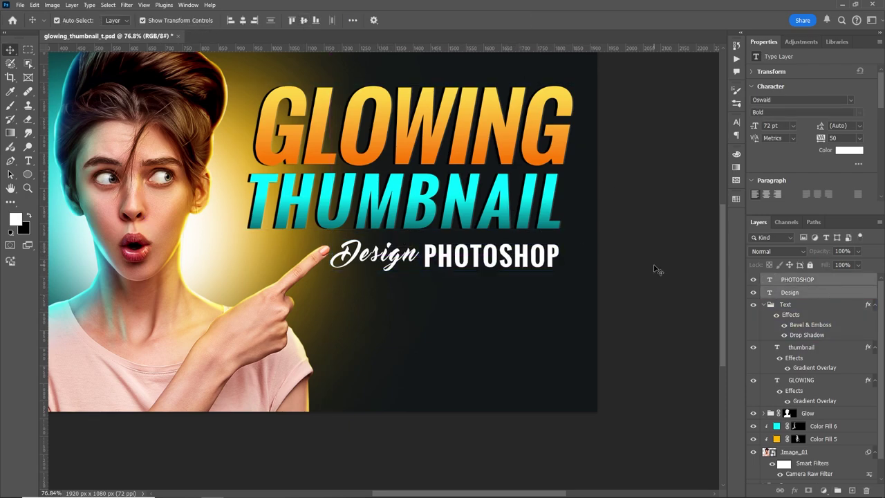
scroll(623, 273, down, 3)
click(806, 306)
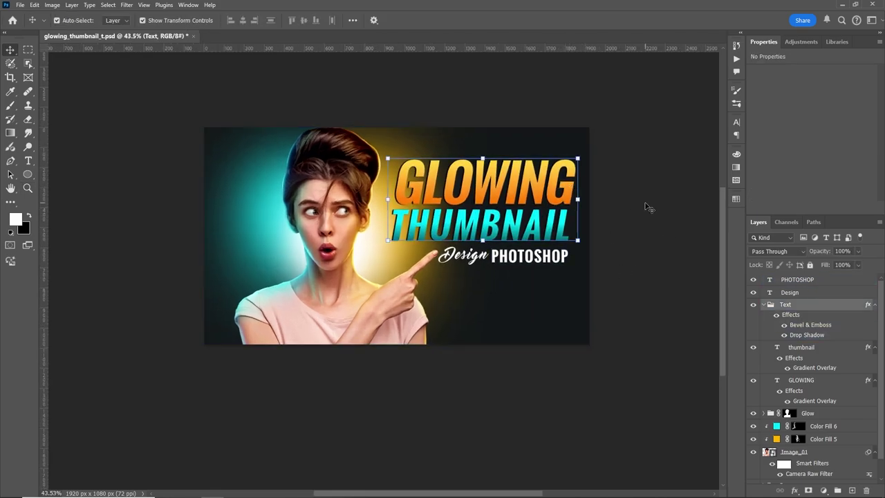
Step: Scale the placed Ps logo down beneath PHOTOSHOP and confirm its placement
click(819, 292)
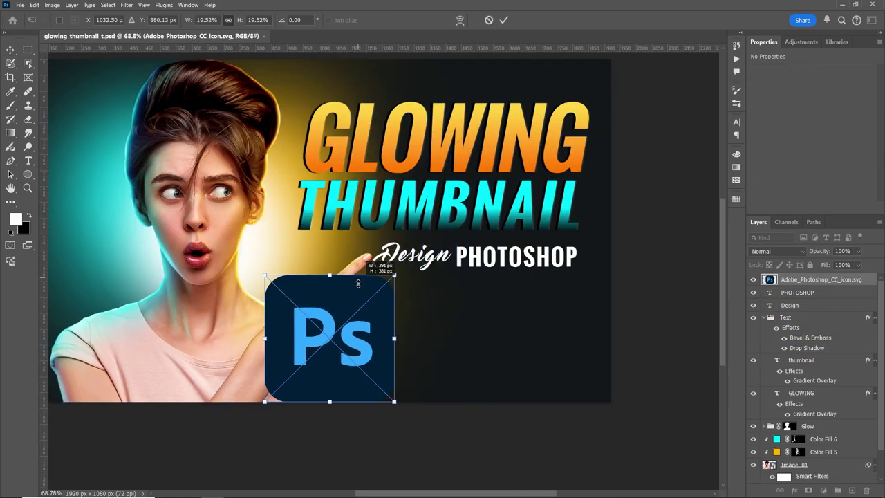
mouse_move(394, 277)
mouse_down()
mouse_move(495, 306)
mouse_move(546, 267)
mouse_up()
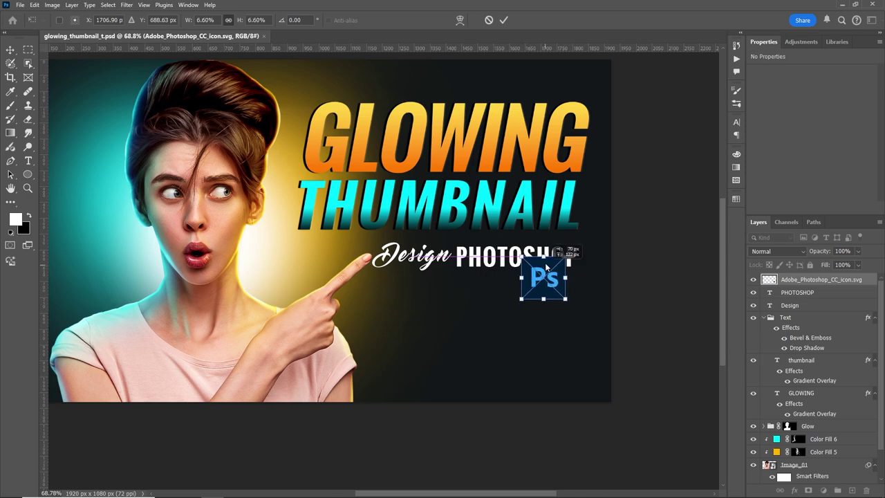
click(503, 20)
scroll(658, 272, up, 3)
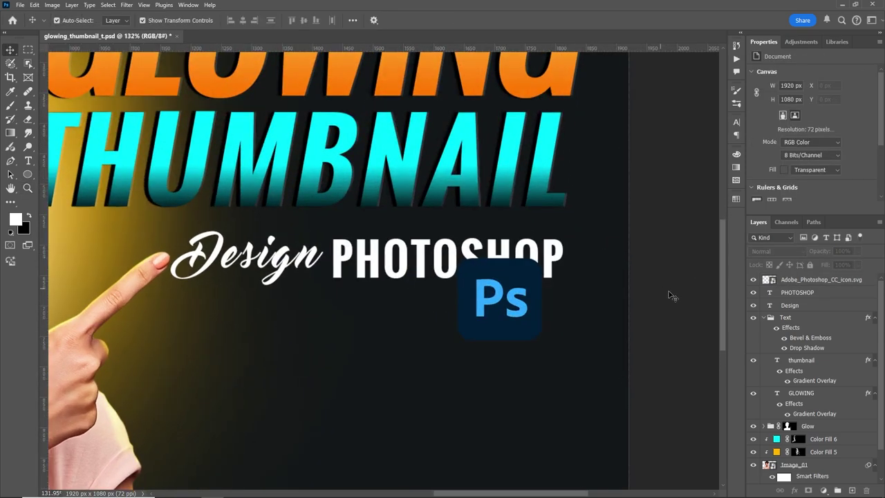
click(865, 286)
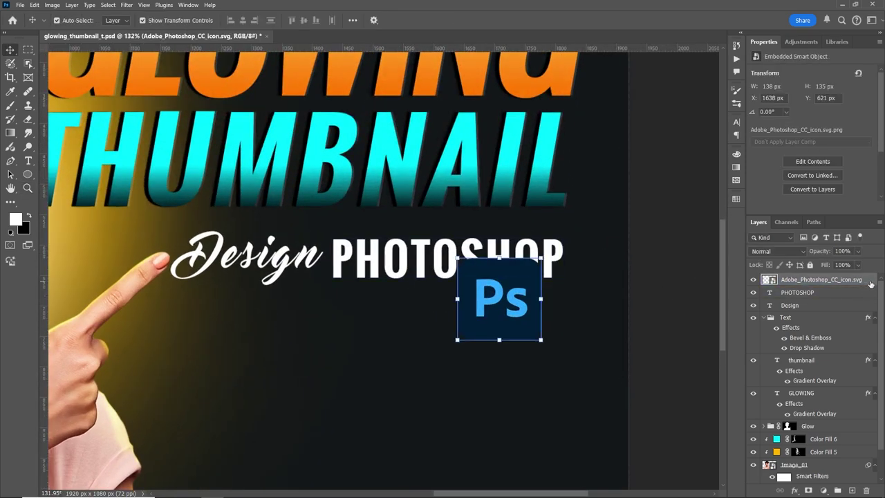
Step: Give the Ps logo a blue (00ffff) 8 px inside stroke at 100% opacity
double_click(870, 284)
drag(656, 198, 231, 143)
click(98, 238)
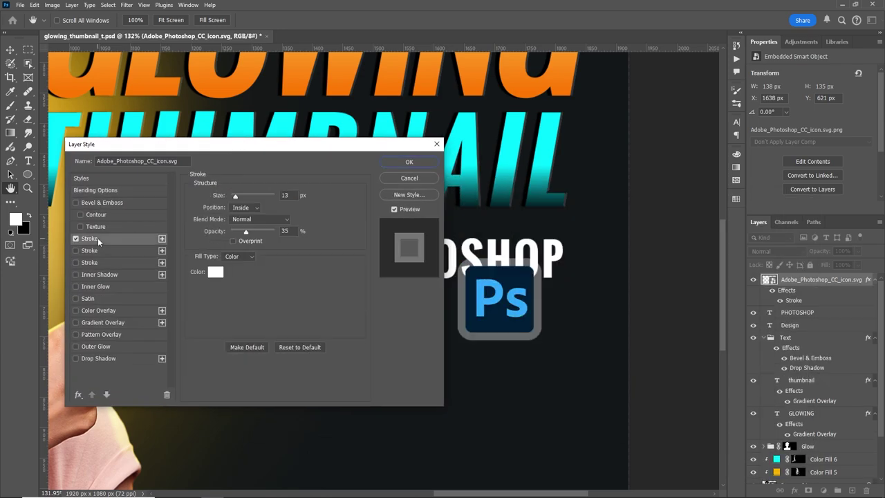
click(216, 272)
text(00ffff)
key(Return)
drag(246, 231, 313, 236)
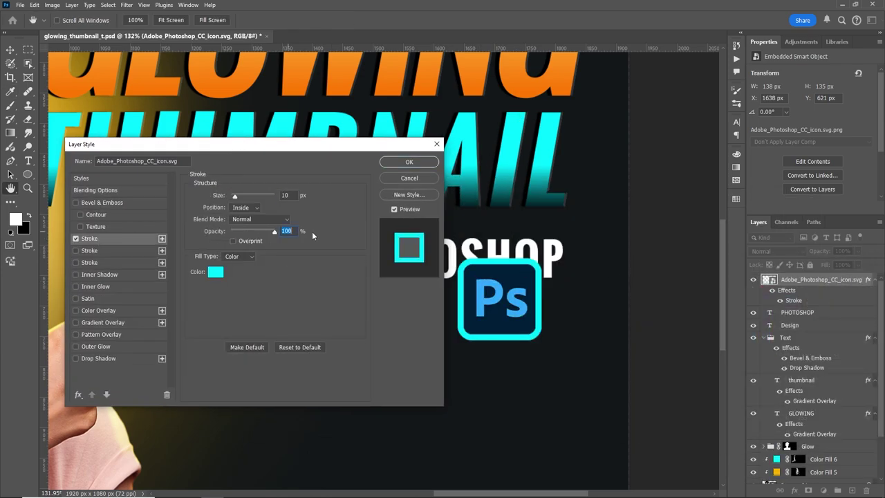
click(218, 272)
text(8)
key(Return)
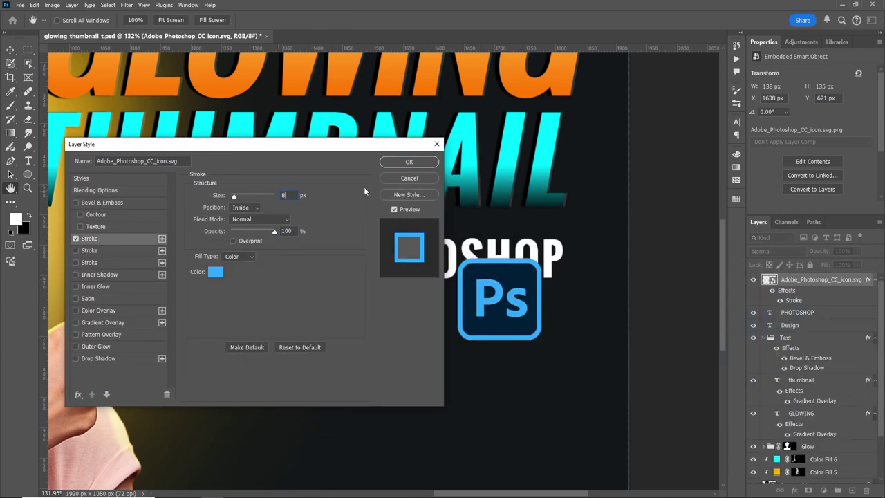
click(409, 162)
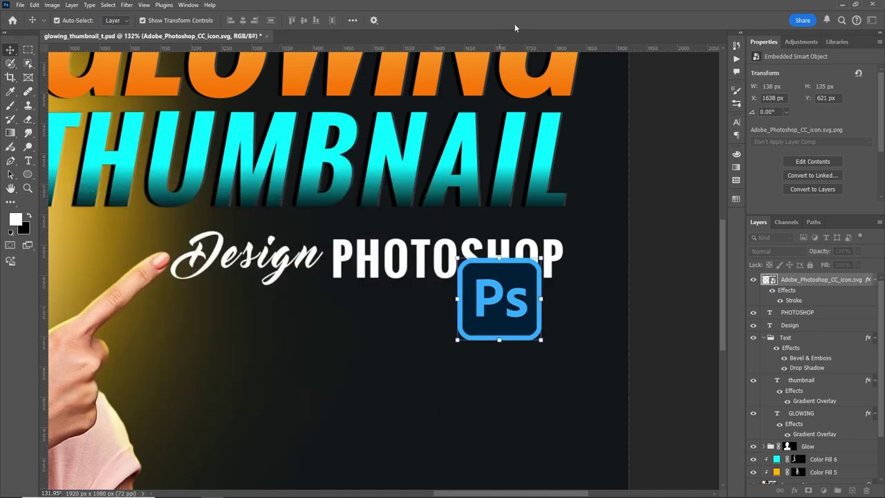
Step: Rasterize the Ps logo layer
right_click(826, 284)
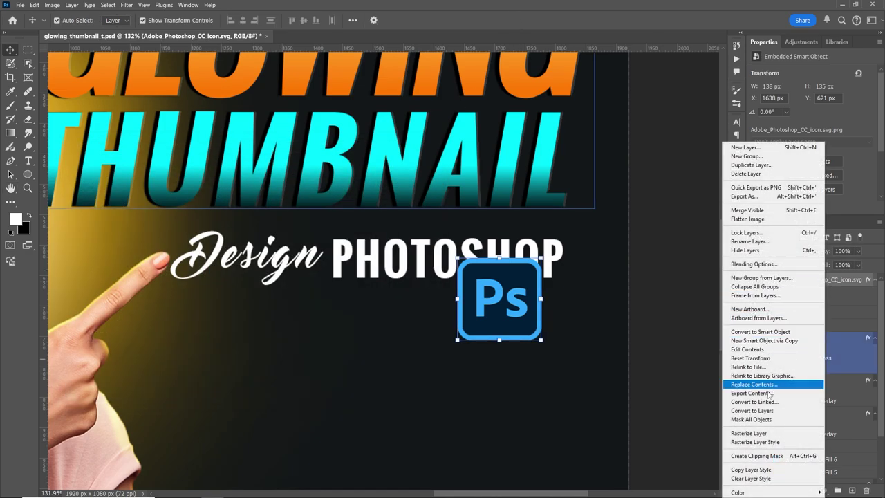
click(748, 433)
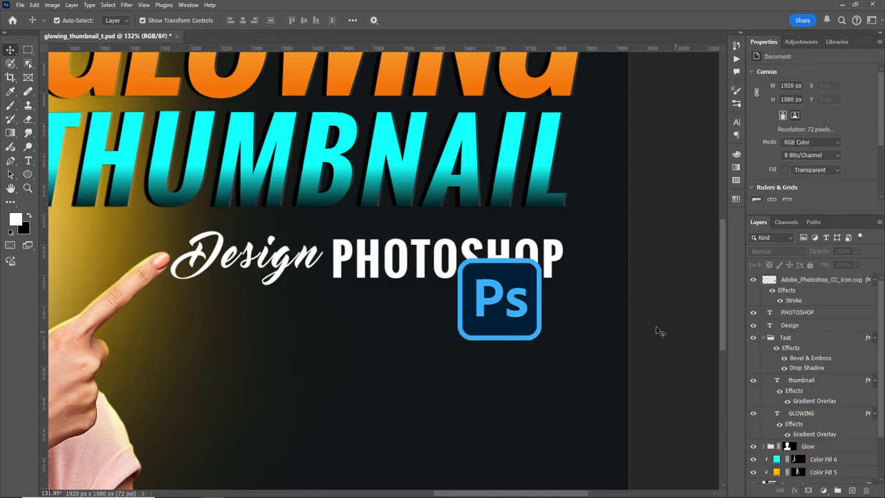
right_click(799, 288)
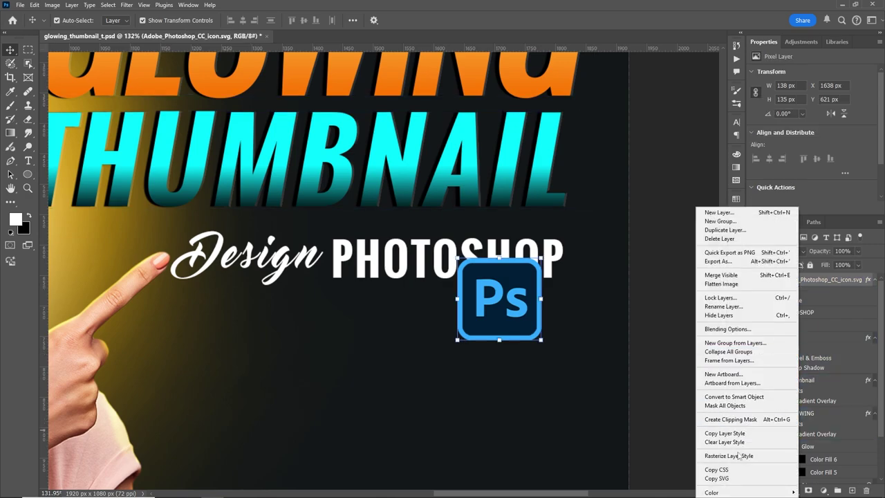
key(Escape)
Step: Paint a layer mask with a 300 px soft brush so the logo's top fades softly
key(b)
key(bracketright)
key(bracketright)
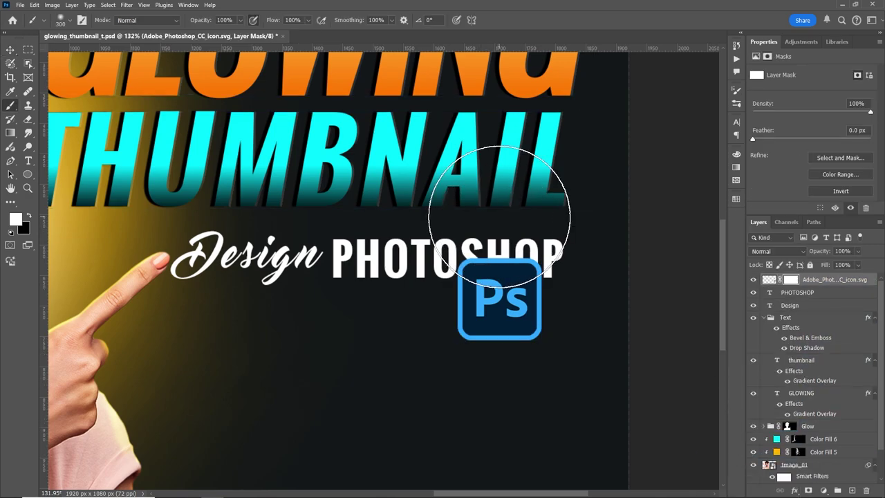
drag(499, 297, 563, 204)
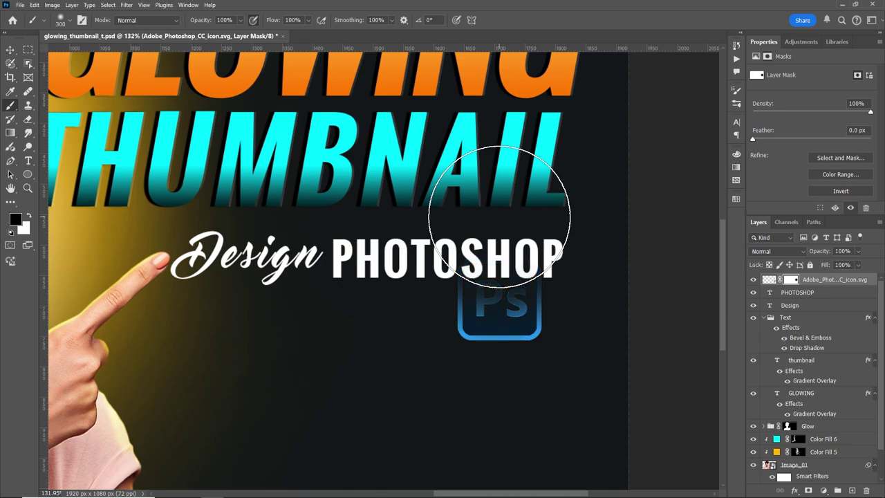
key(z)
scroll(585, 209, down, 3)
scroll(557, 238, up, 5)
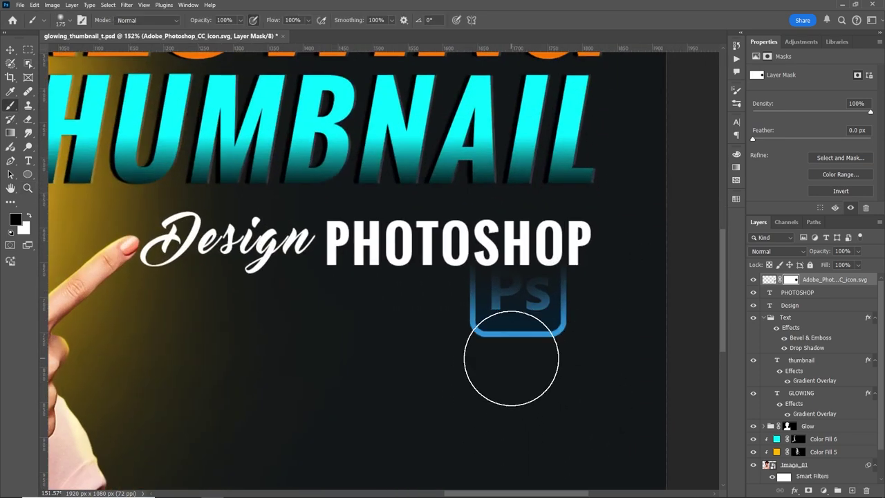
mouse_move(522, 346)
mouse_down()
mouse_move(523, 319)
mouse_move(484, 296)
mouse_up()
key(bracketleft)
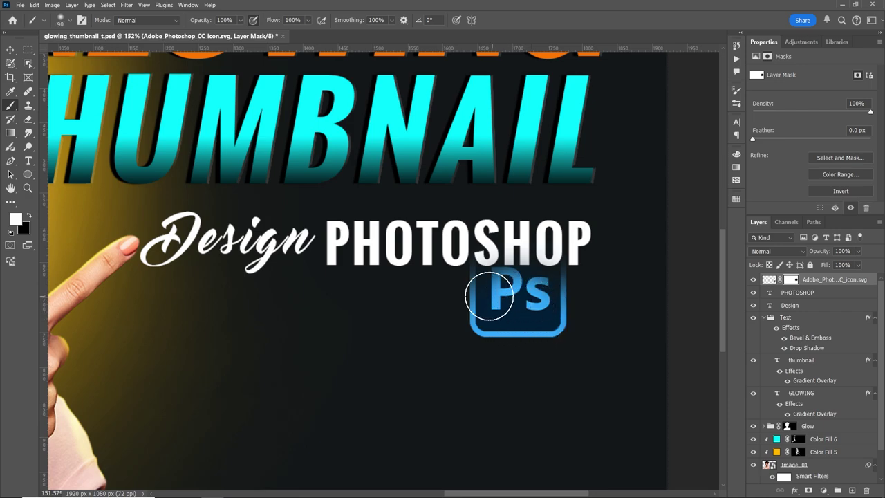
key(z)
scroll(484, 297, down, 5)
shift+click(819, 319)
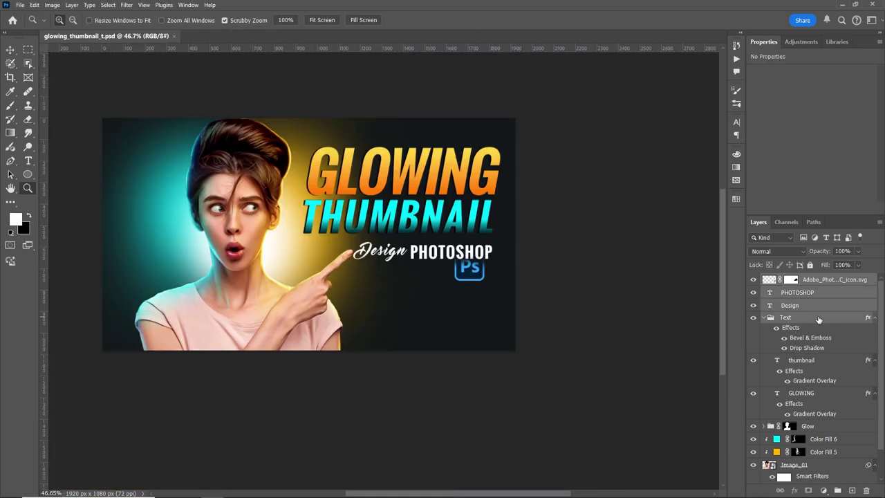
Step: Group the title, Design, PHOTOSHOP and Ps logo layers into Group 1
key(ctrl+g)
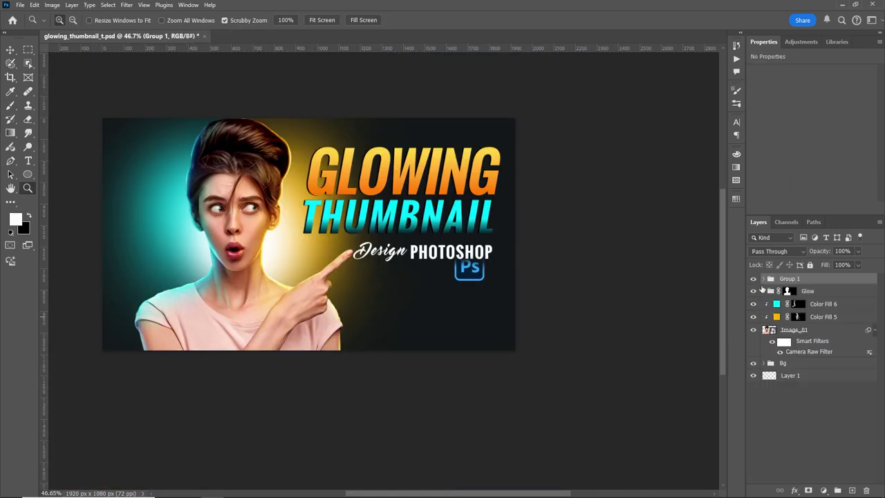
click(754, 279)
click(763, 279)
key(v)
key(ctrl+plus)
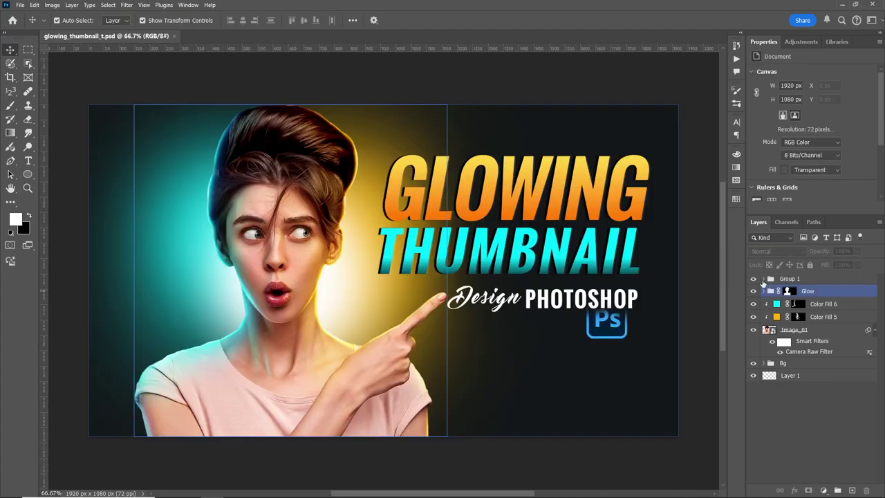
Step: Rotate the GLOWING THUMBNAIL title block about -1.7° and zoom out to the full canvas
click(793, 329)
click(773, 330)
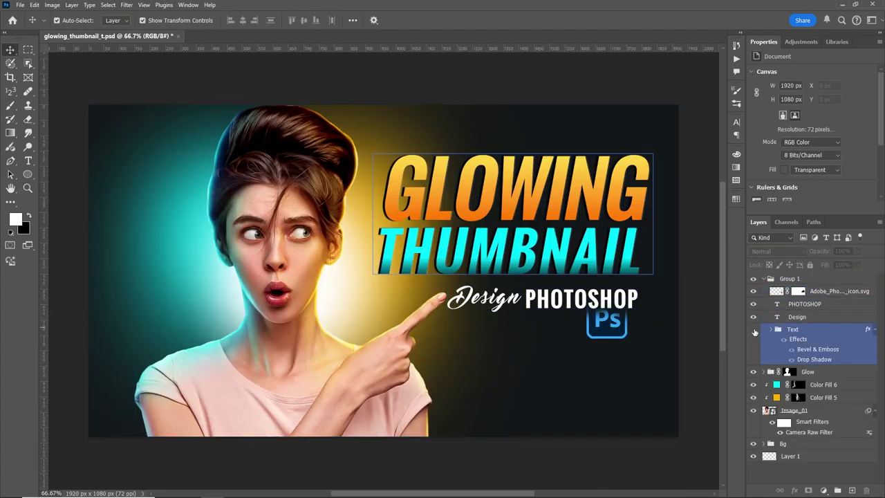
click(754, 329)
key(ctrl+t)
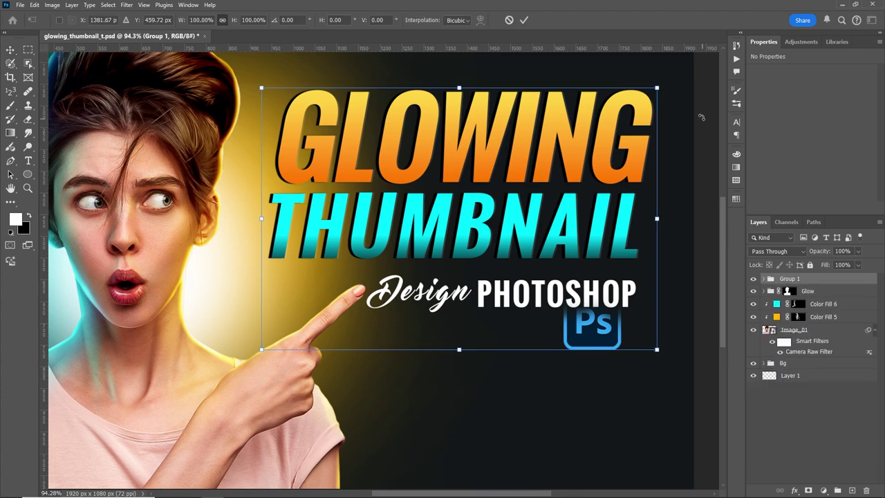
drag(677, 84, 671, 74)
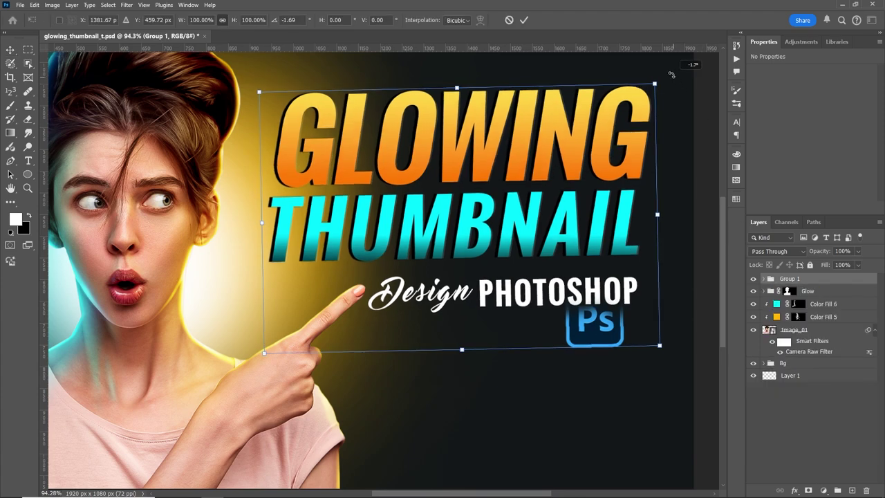
click(523, 20)
key(z)
drag(470, 250, 401, 251)
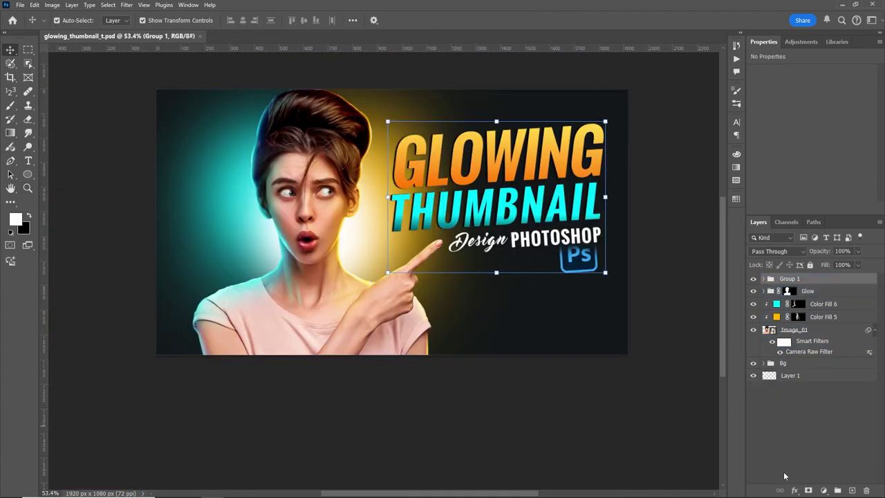
Step: Create a group named Icons and place the YouTube icon image inside it
click(838, 491)
double_click(790, 279)
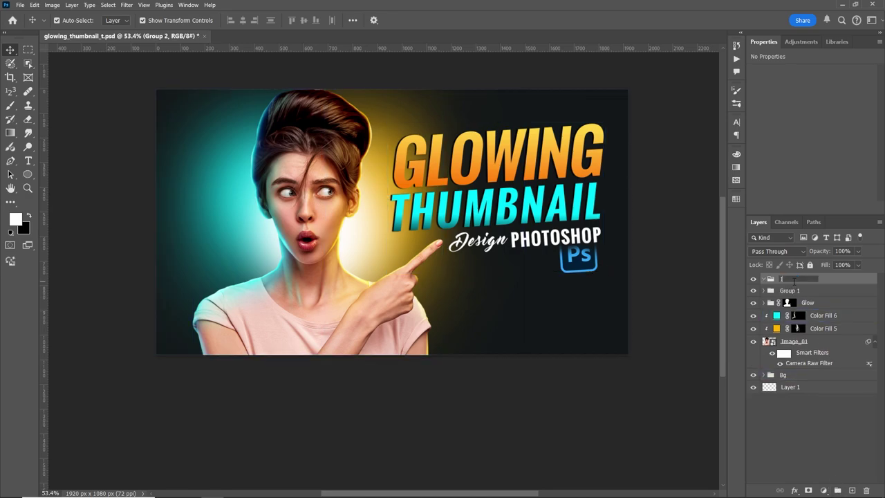
text(Icons)
click(824, 281)
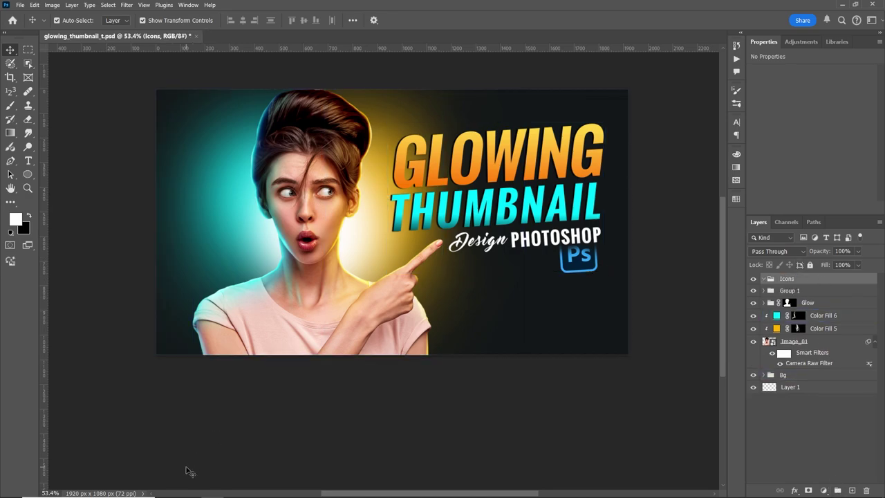
key(Return)
drag(816, 280, 817, 289)
Step: Duplicate the YouTube icon and scale all the icon copies down
key(ctrl+j)
key(ctrl+j)
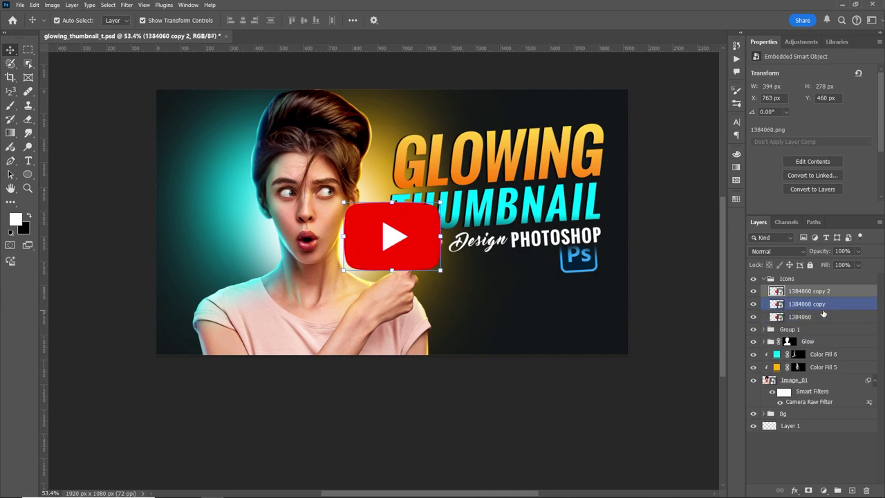
shift+click(823, 316)
key(ctrl+t)
drag(392, 202, 392, 220)
key(Return)
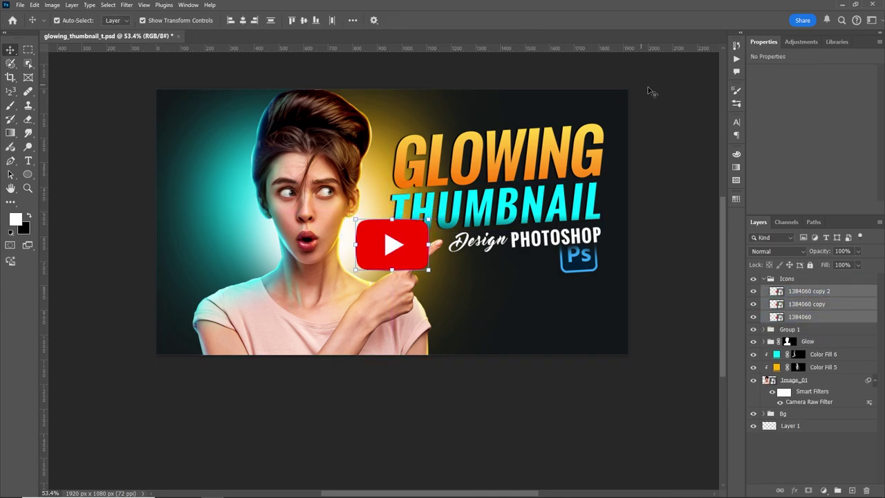
Step: Move one icon to the top-left corner, rotate it about 24° and distort it
click(395, 255)
drag(396, 255, 191, 119)
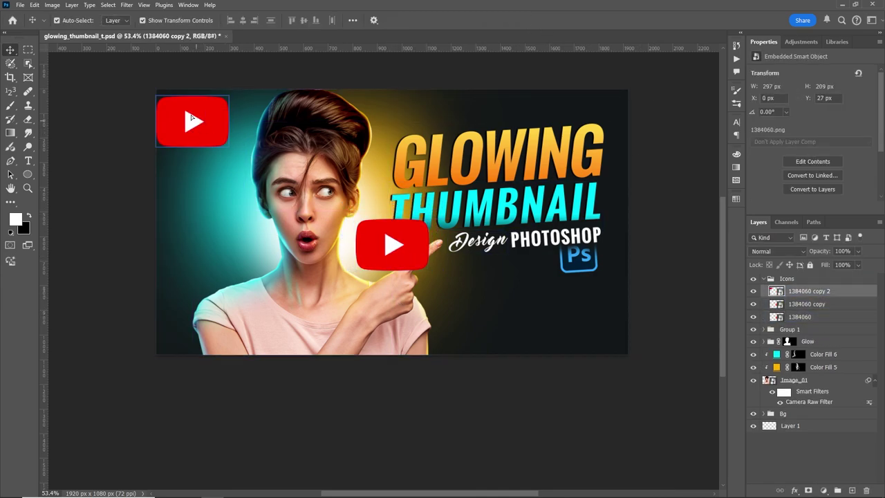
key(ctrl+t)
mouse_move(227, 78)
mouse_down()
mouse_move(220, 117)
mouse_move(223, 100)
mouse_up()
right_click(201, 112)
click(236, 169)
drag(197, 155, 204, 148)
drag(156, 99, 158, 98)
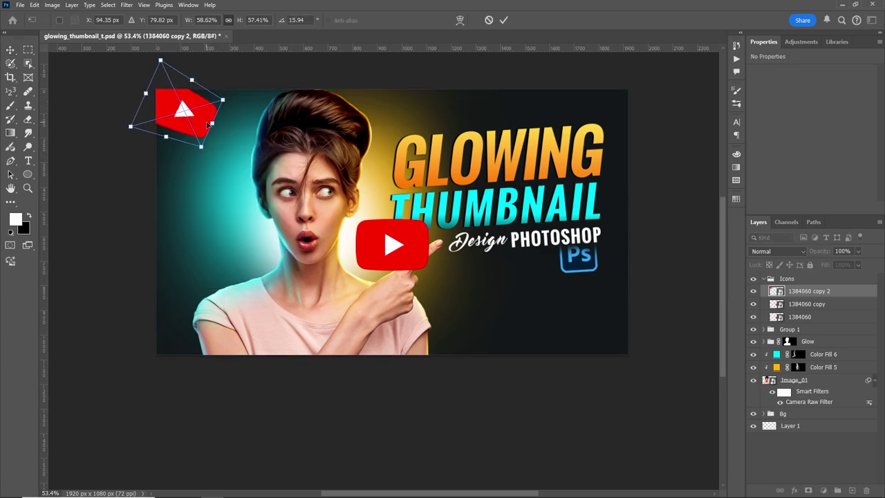
drag(222, 100, 561, 325)
click(504, 20)
Step: Place the second icon at the bottom-right corner, rotated at a tilt
click(806, 304)
key(ctrl+t)
drag(601, 298, 581, 325)
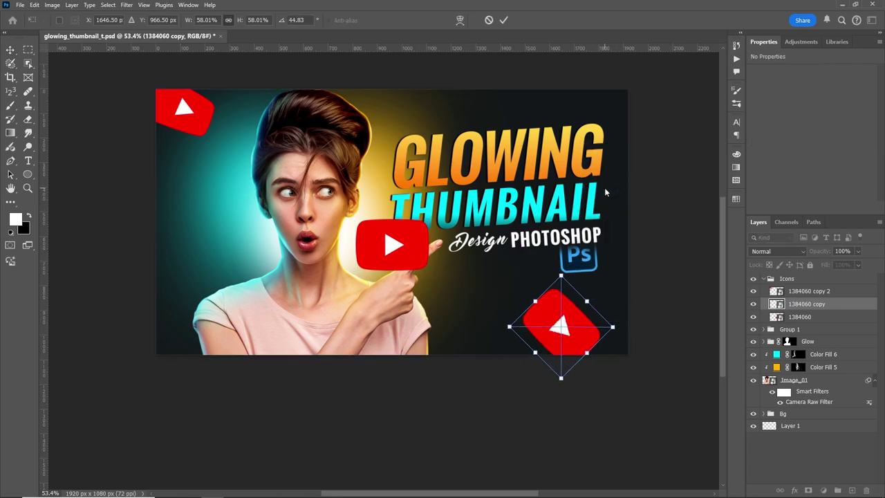
drag(564, 278, 561, 282)
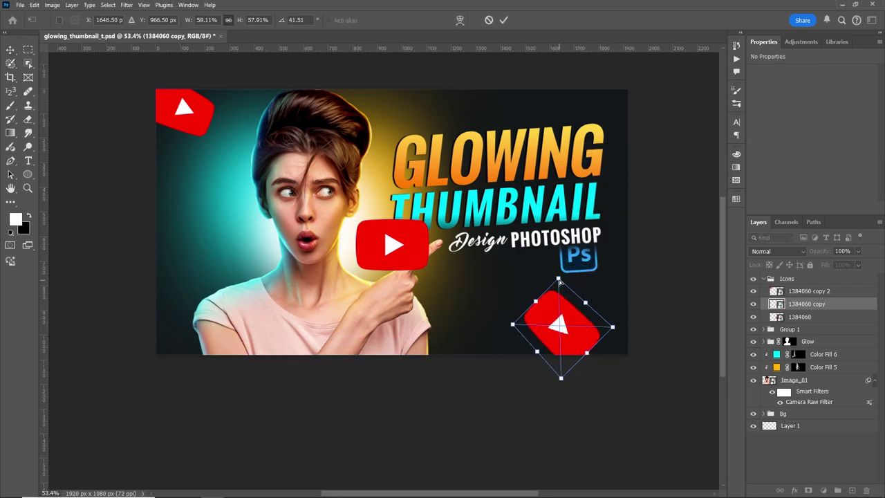
drag(614, 333, 601, 304)
click(503, 21)
Step: Move the centre icon into the bottom-left corner and skew it
click(403, 251)
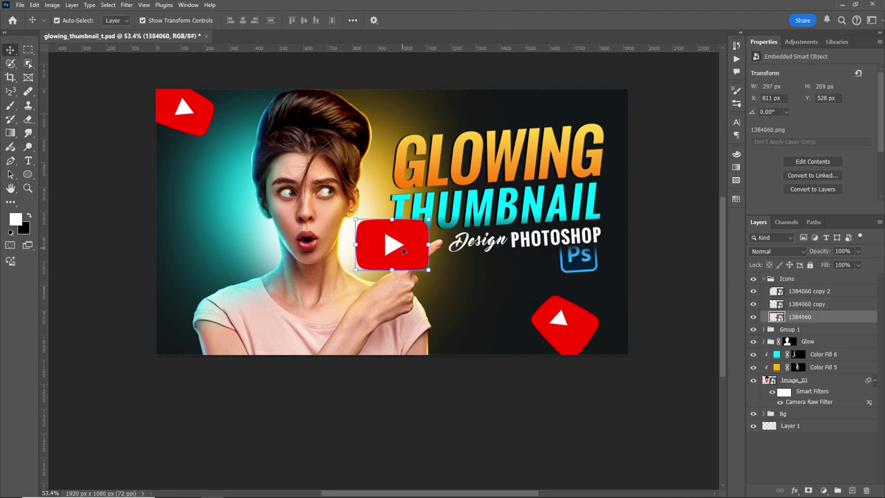
drag(403, 251, 242, 304)
right_click(239, 298)
click(263, 345)
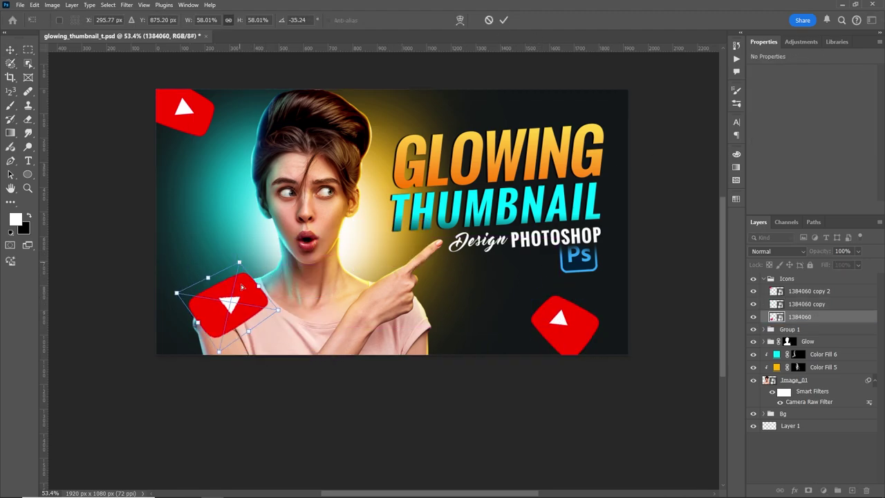
mouse_move(251, 302)
mouse_down()
mouse_move(174, 338)
mouse_move(194, 325)
mouse_up()
key(Return)
Step: Nudge the bottom-right icon further right and reselect the top-left icon copy
click(566, 343)
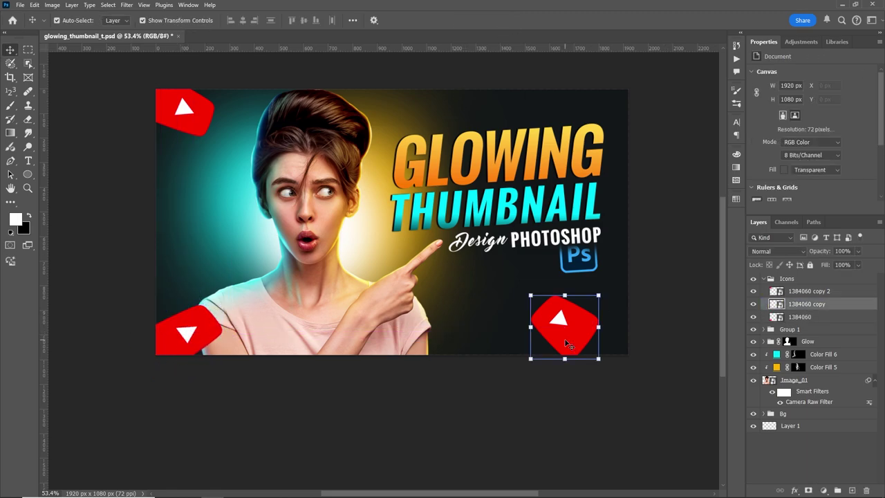
drag(566, 344, 590, 340)
click(809, 291)
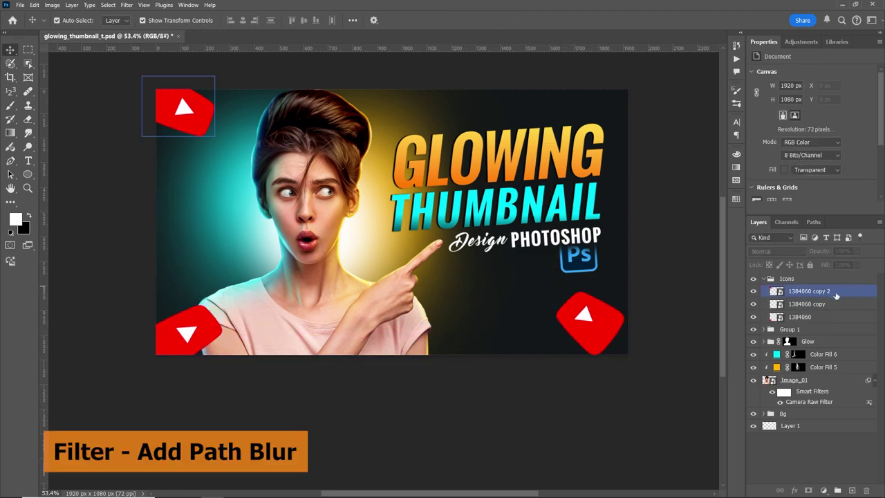
click(128, 6)
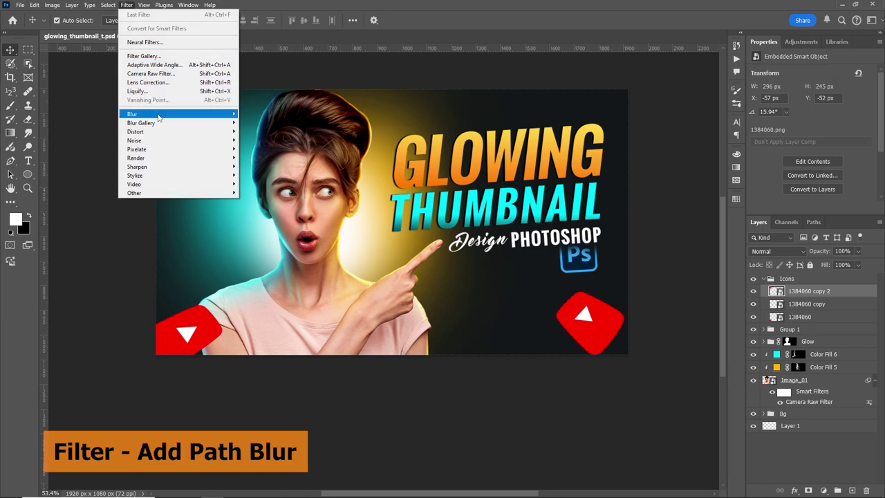
Step: Add a Path Blur to the top-left icon, drawing a rightward streak path and adjusting speed
mouse_move(141, 122)
click(258, 149)
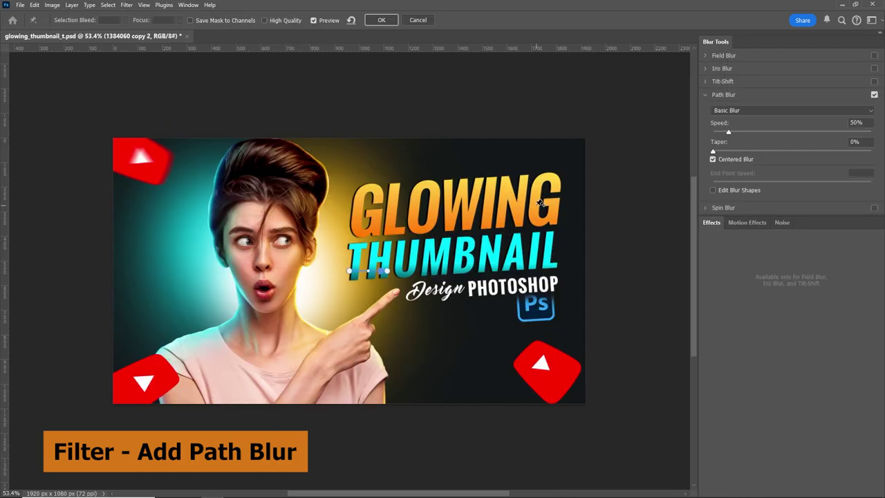
drag(728, 131, 740, 131)
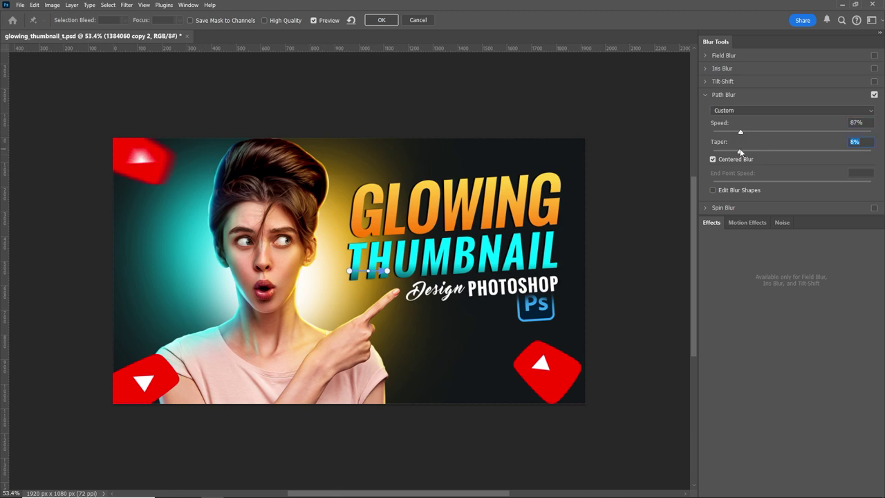
click(713, 190)
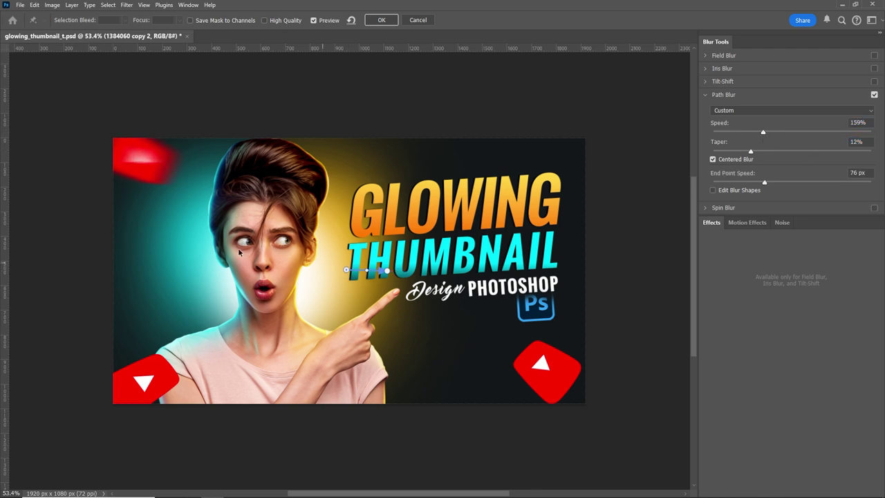
click(181, 204)
click(408, 186)
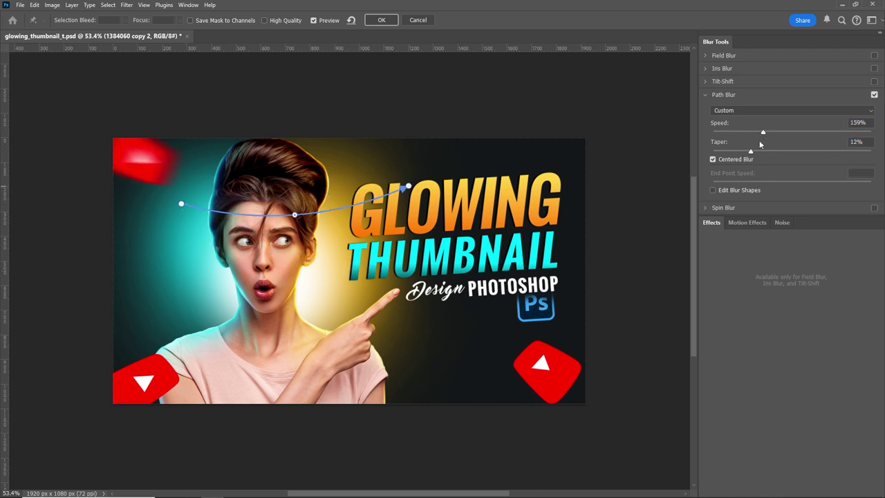
drag(200, 209, 208, 202)
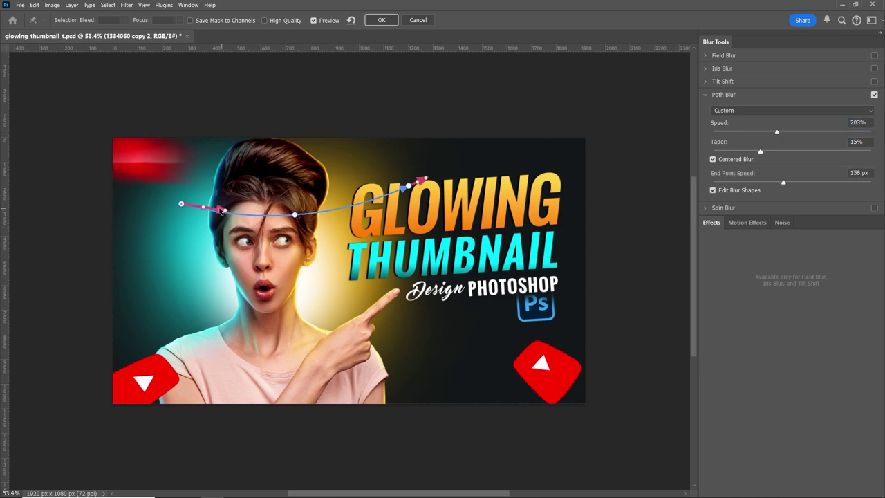
drag(776, 132, 767, 131)
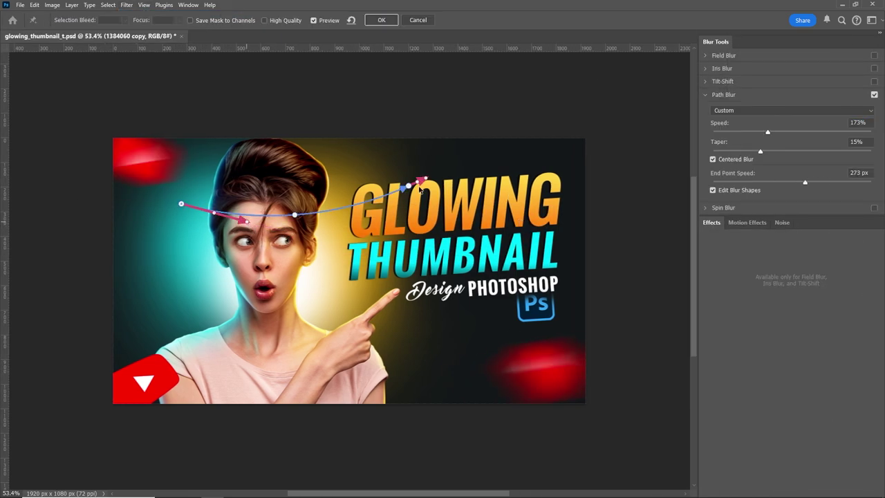
Step: Add a bent blur path near the bottom-right icon with speed 98% and taper 18%, then apply
click(466, 316)
click(539, 359)
drag(503, 340, 510, 353)
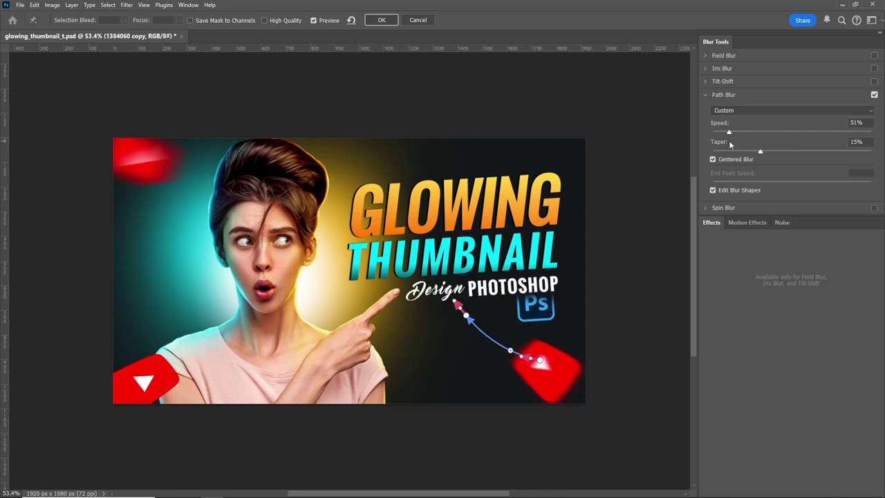
mouse_move(768, 131)
mouse_down()
mouse_move(744, 132)
mouse_move(779, 151)
mouse_up()
drag(462, 303, 445, 306)
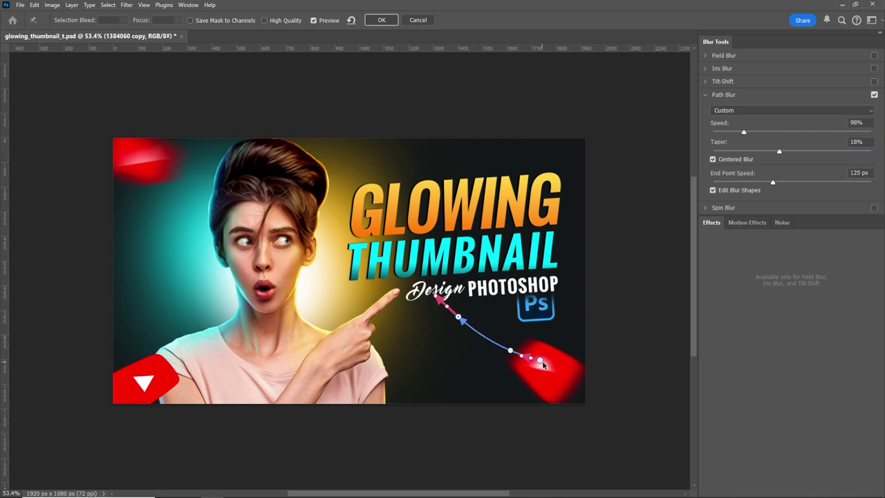
click(381, 19)
drag(592, 369, 612, 381)
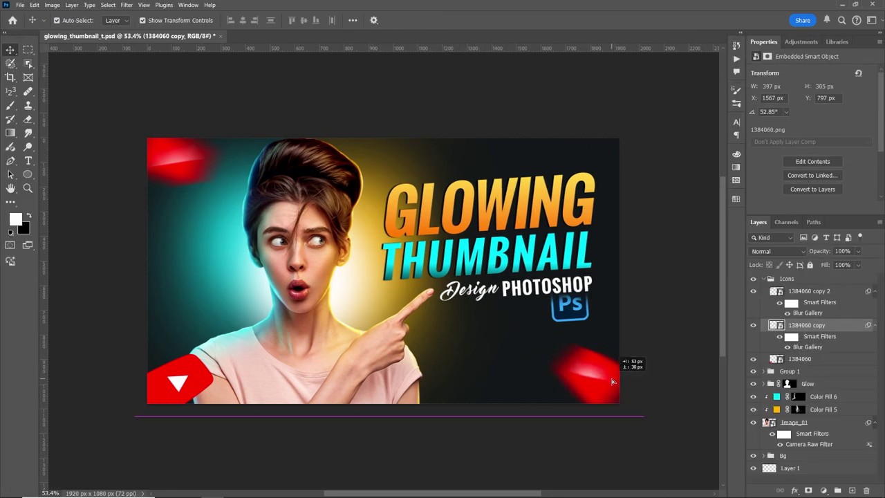
Step: Apply a Path Blur streak across the bottom-left YouTube logo with a faster end point
click(176, 380)
click(126, 5)
click(152, 14)
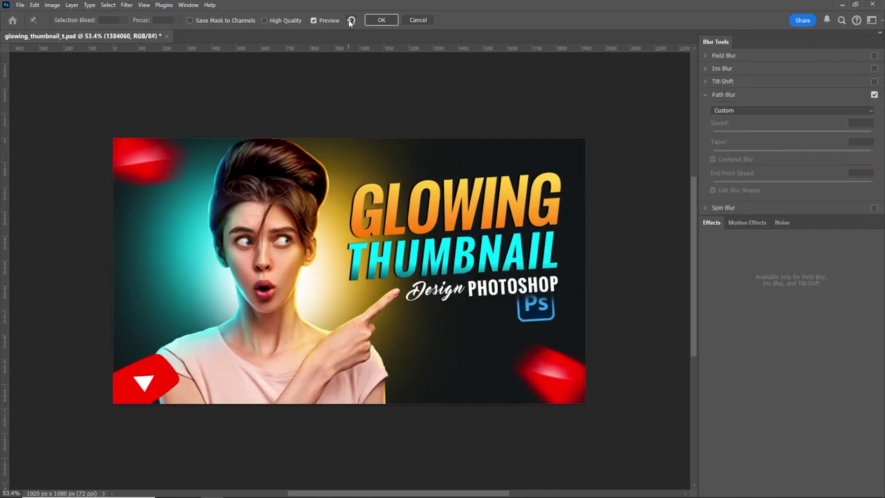
double_click(215, 293)
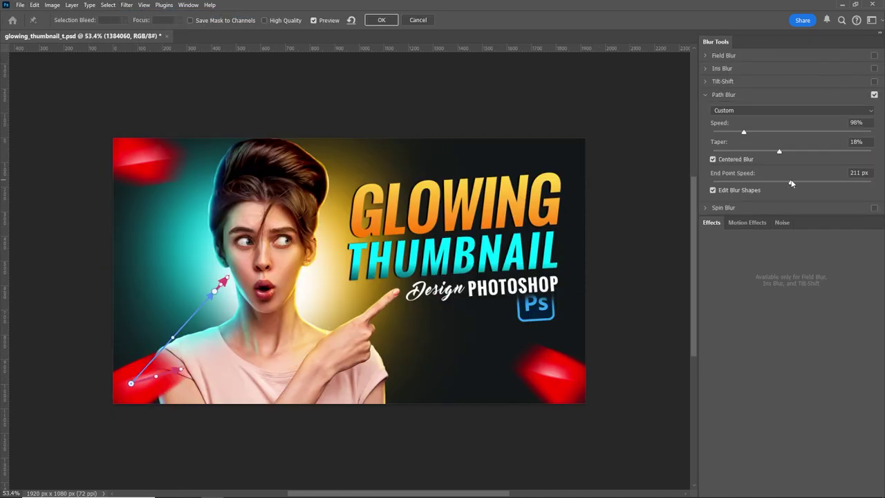
drag(744, 132, 757, 133)
click(381, 19)
scroll(415, 276, down, 3)
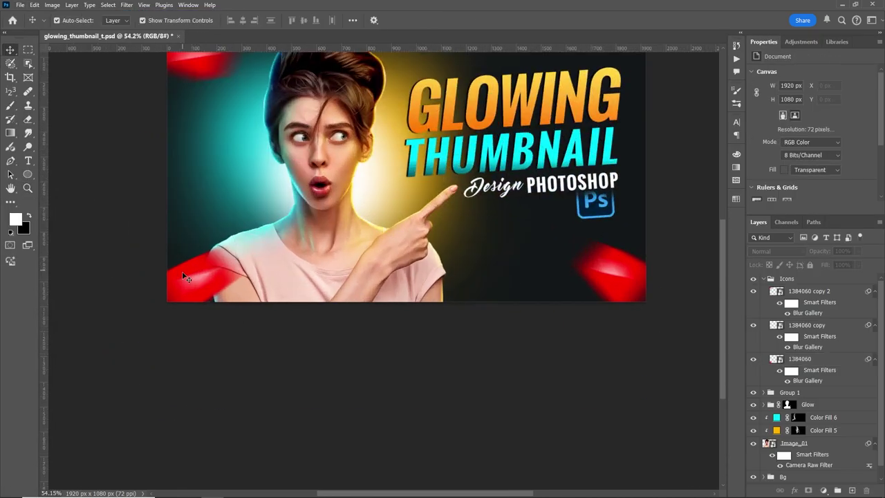
Step: Nudge the blurred bottom-left logo right and rotate the bottom-right logo to a steep angle
key(ctrl+t)
click(438, 197)
drag(201, 248, 205, 248)
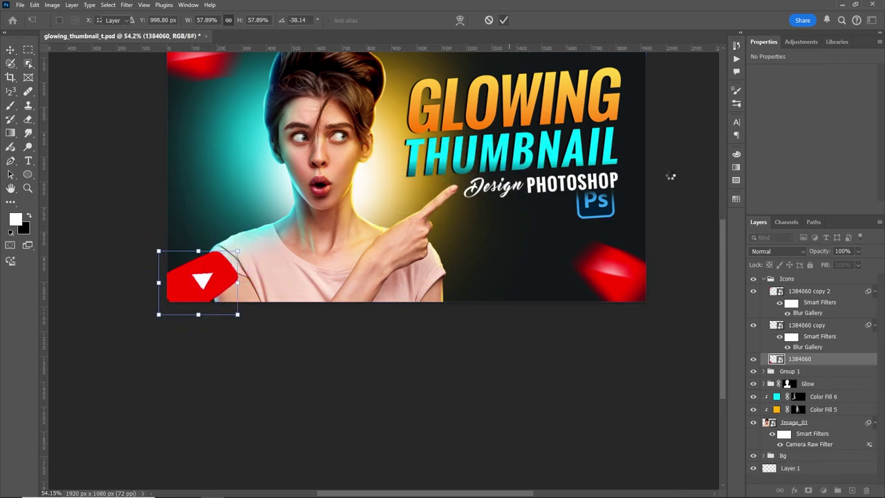
scroll(718, 236, up, 3)
click(612, 354)
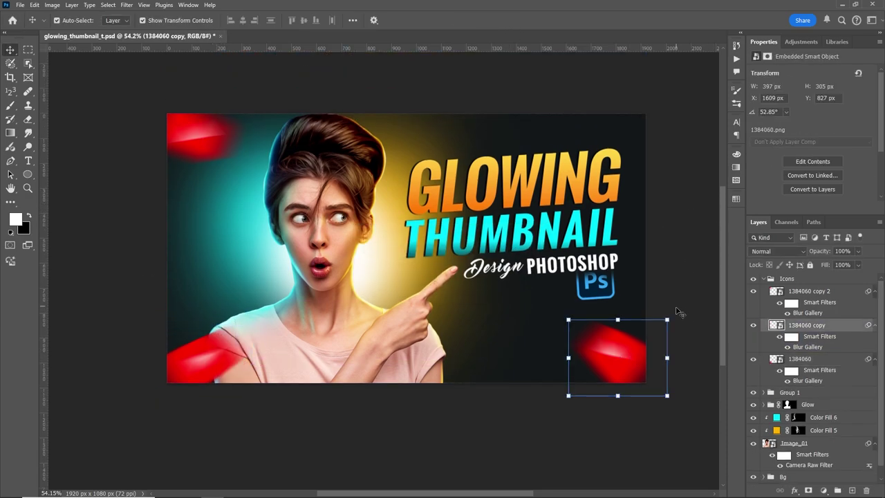
mouse_move(675, 311)
mouse_down()
mouse_move(637, 216)
mouse_move(664, 229)
mouse_up()
Step: Commit the logo rotation, stamp all visible layers into Layer 8, and convert it to a smart object
click(503, 20)
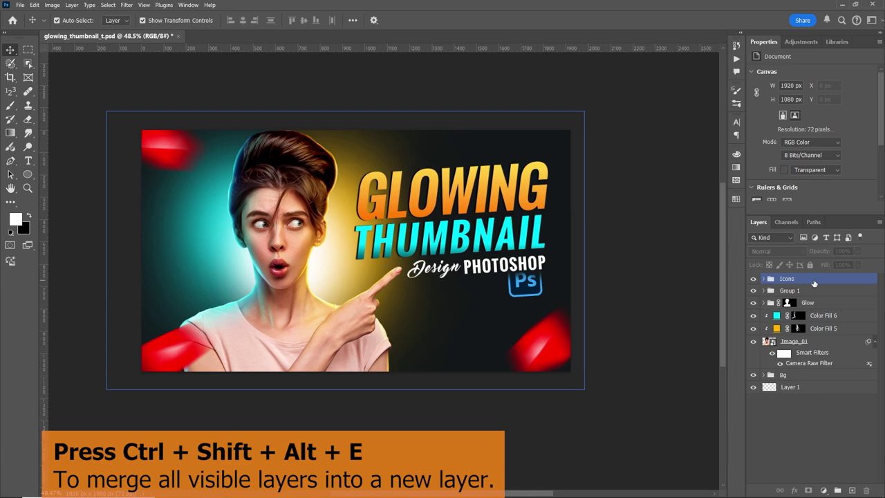
ctrl+click(814, 284)
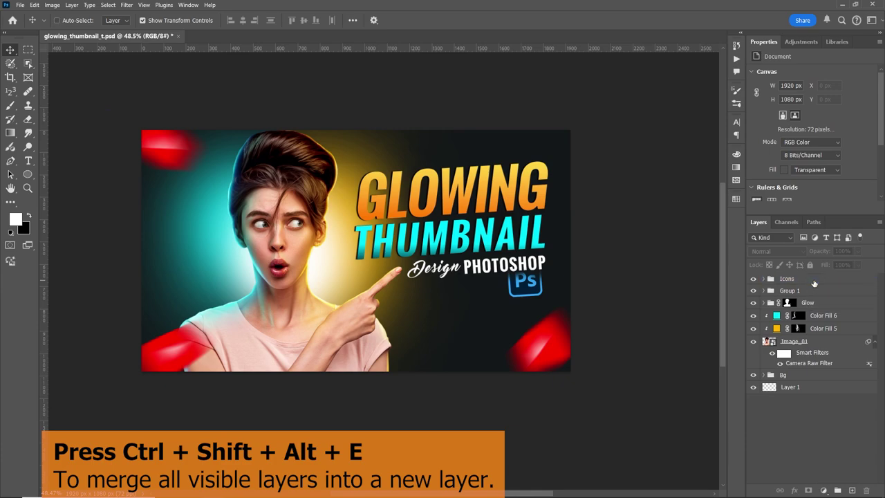
key(ctrl+shift+alt+e)
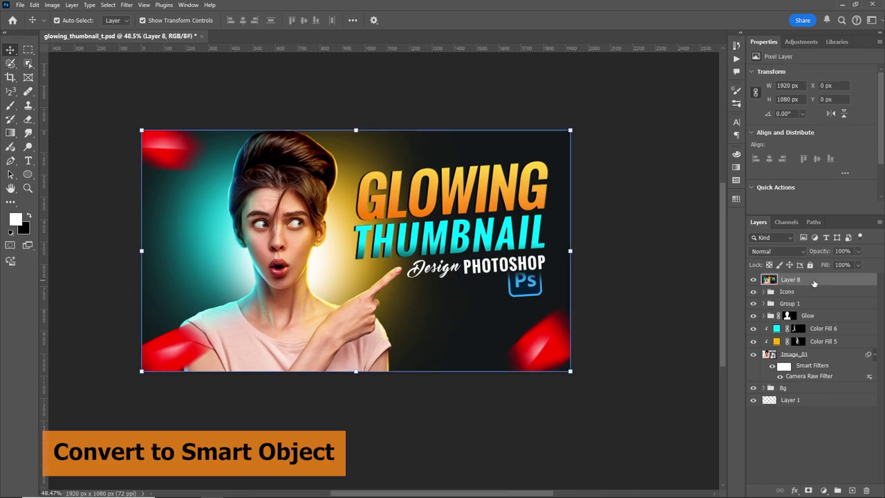
right_click(814, 280)
click(822, 215)
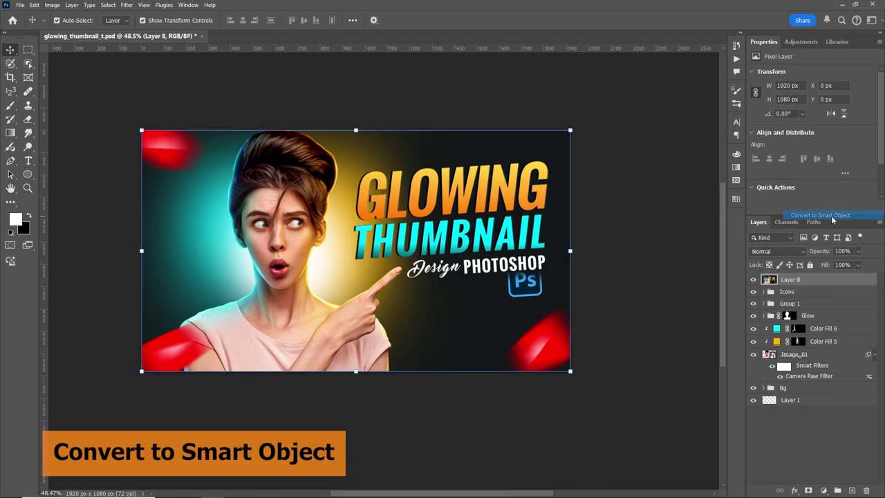
key(ctrl+plus)
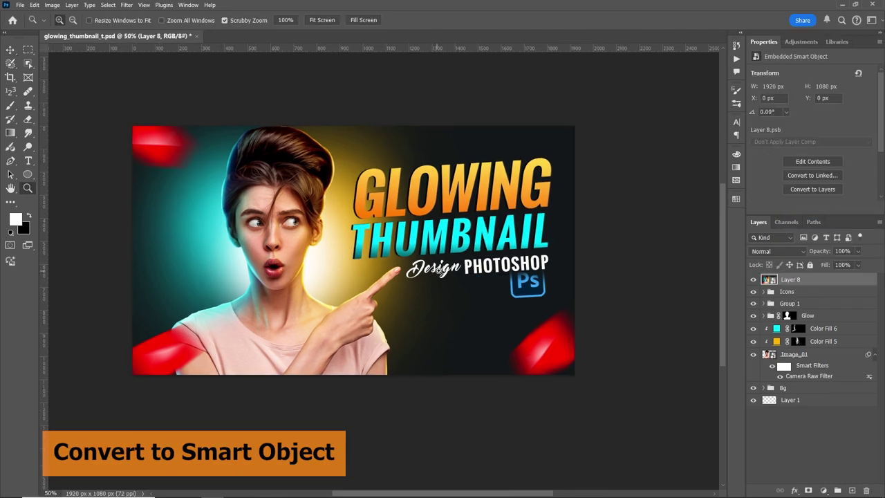
key(ctrl+plus)
drag(473, 268, 496, 282)
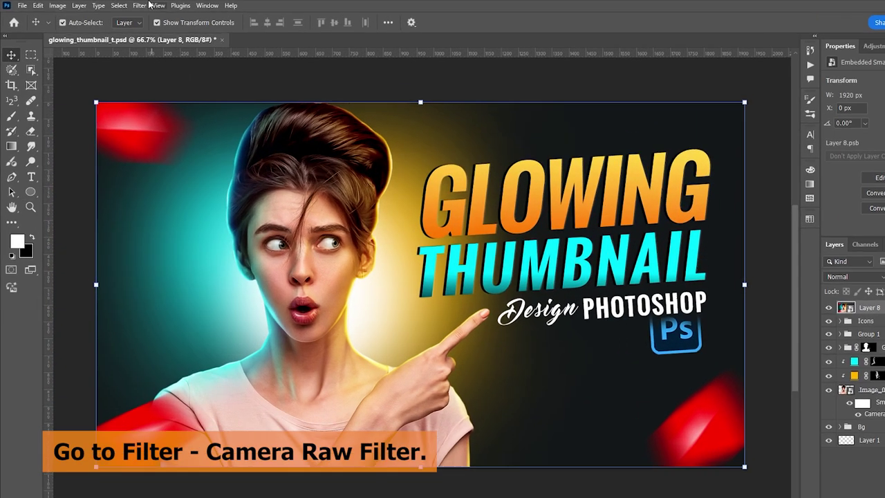
Step: Open Camera Raw on Layer 8, lower exposure slightly, set whites +17, and warm temperature to +7
click(129, 5)
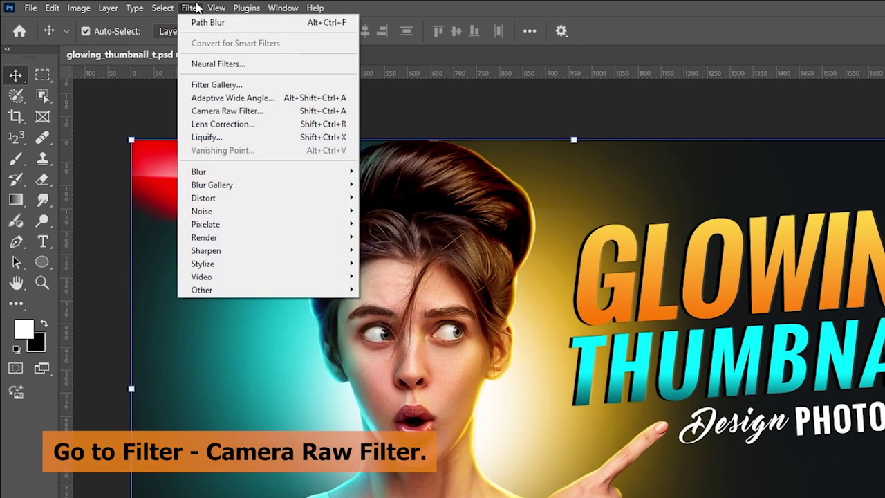
click(228, 111)
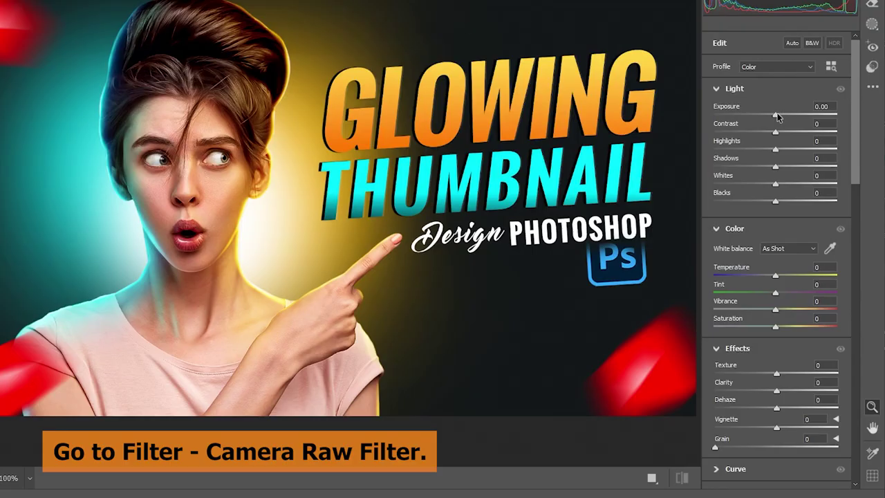
mouse_move(777, 117)
mouse_down()
mouse_move(771, 138)
mouse_move(783, 140)
mouse_move(744, 154)
mouse_move(774, 152)
mouse_move(757, 170)
mouse_up()
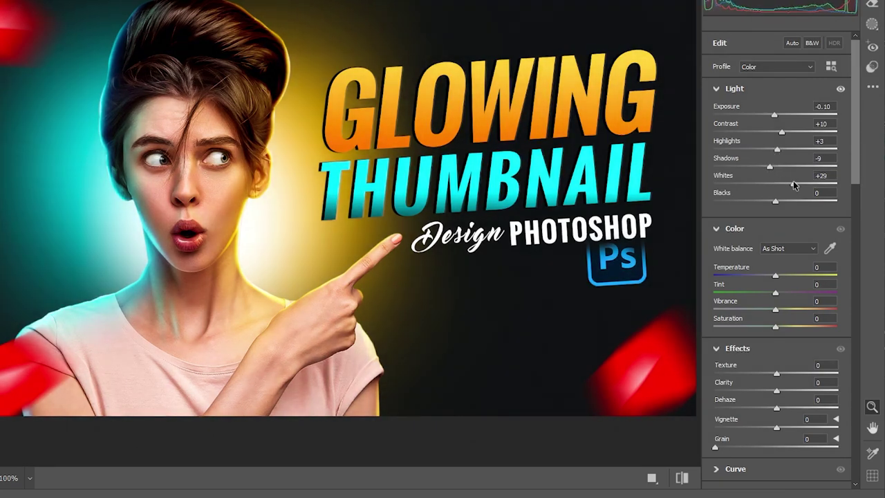
mouse_move(793, 183)
mouse_down()
mouse_move(756, 200)
mouse_move(782, 209)
mouse_up()
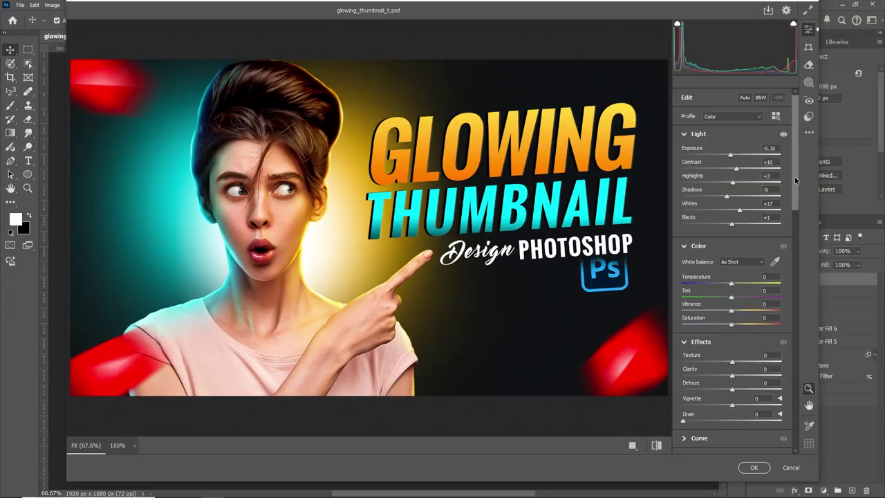
scroll(800, 209, down, 3)
mouse_move(726, 174)
mouse_down()
mouse_move(735, 175)
mouse_move(740, 200)
mouse_move(734, 214)
mouse_up()
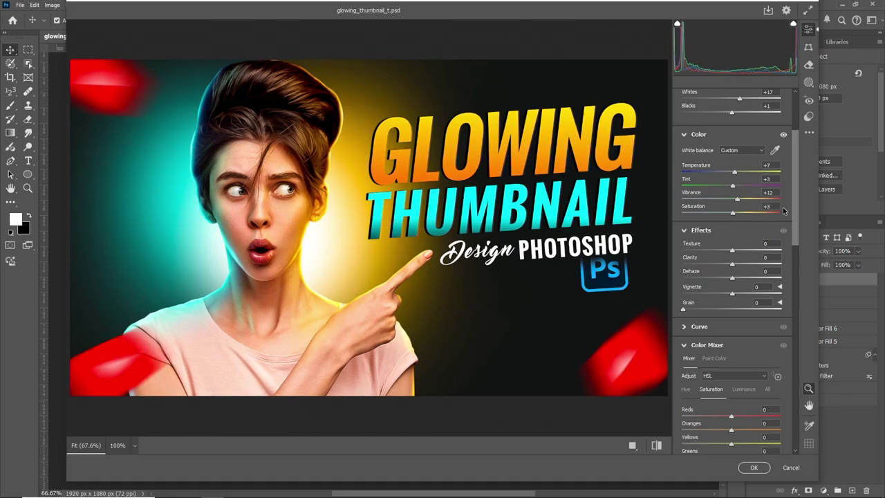
scroll(797, 186, down, 3)
text(15)
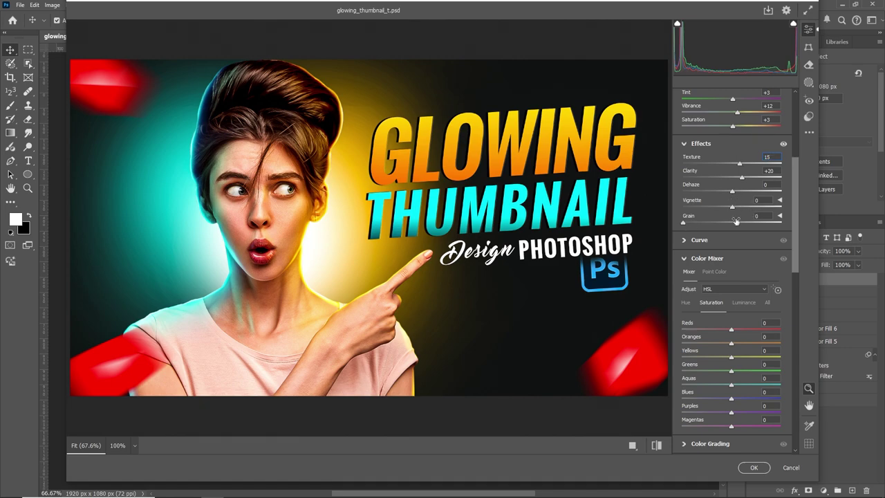
Step: Set grain to 5 and adjust curve highlights +18 and shadows -7
click(756, 215)
text(5)
click(728, 242)
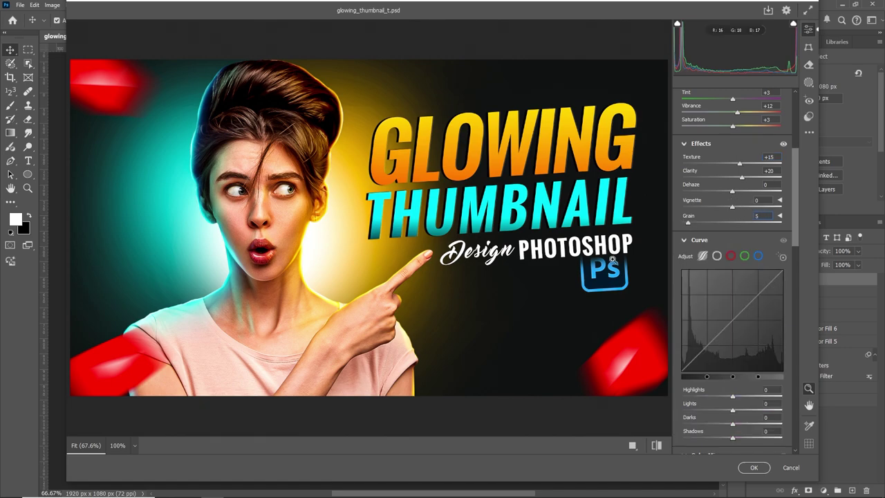
scroll(795, 220, down, 5)
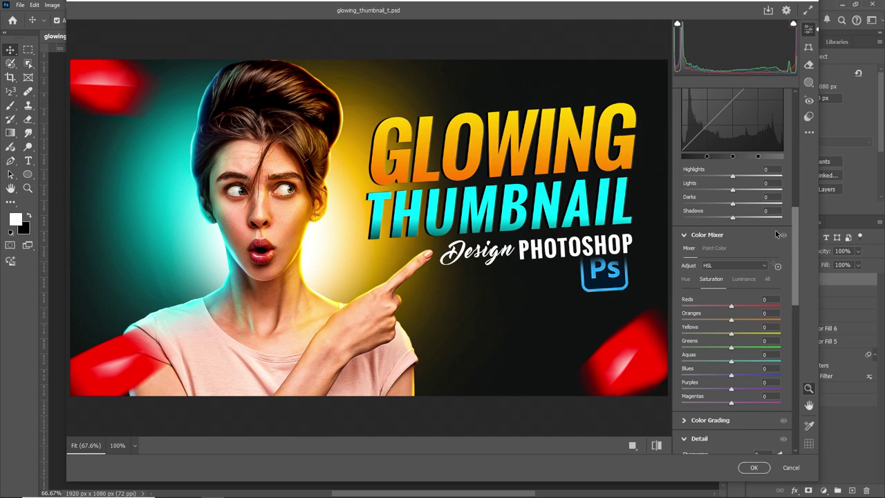
drag(732, 175, 741, 176)
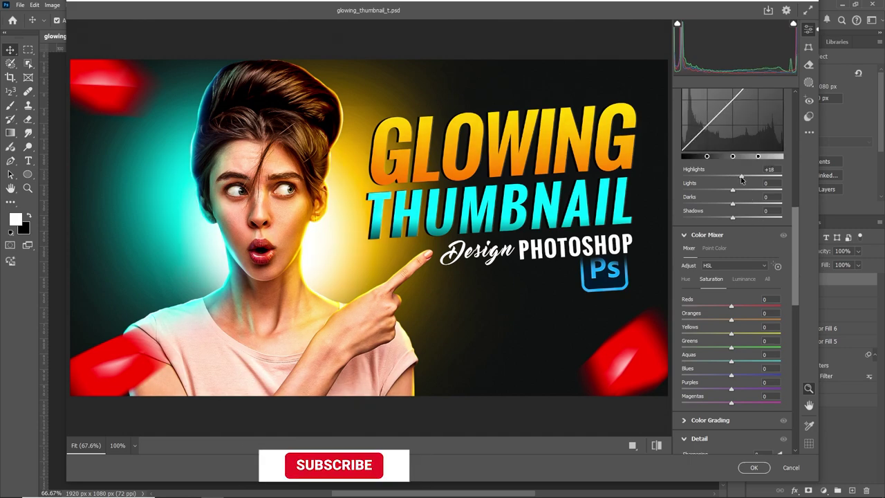
drag(734, 223, 730, 223)
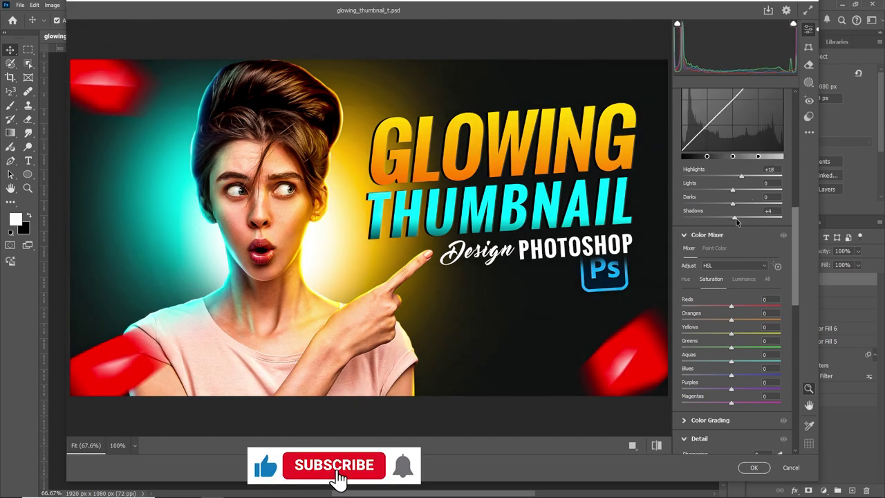
Step: Add noise reduction 11, sharpening 5 and Aquas hue +7, then apply the Camera Raw filter
scroll(802, 251, down, 2)
scroll(801, 250, down, 6)
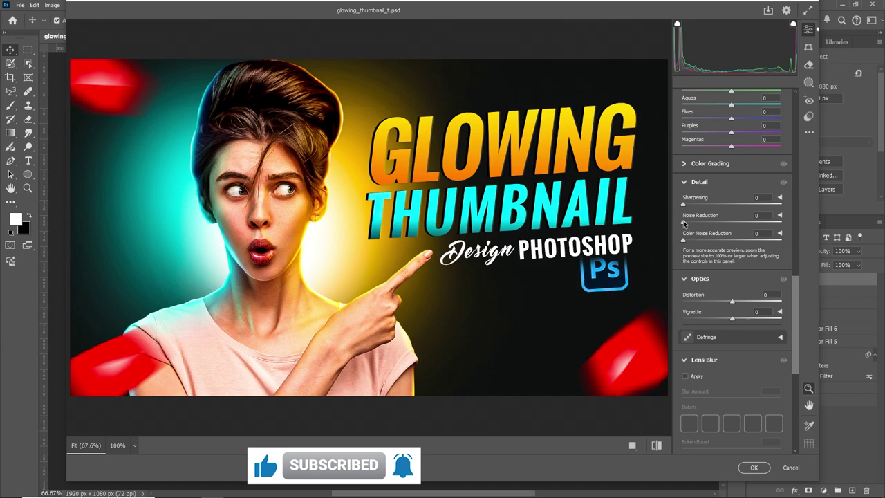
drag(684, 222, 728, 206)
double_click(757, 198)
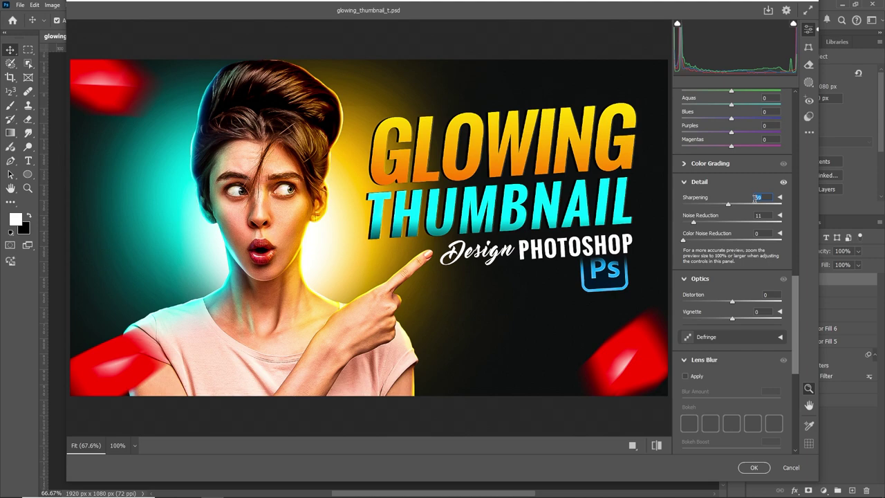
text(55)
click(728, 182)
key(y)
scroll(731, 291, up, 5)
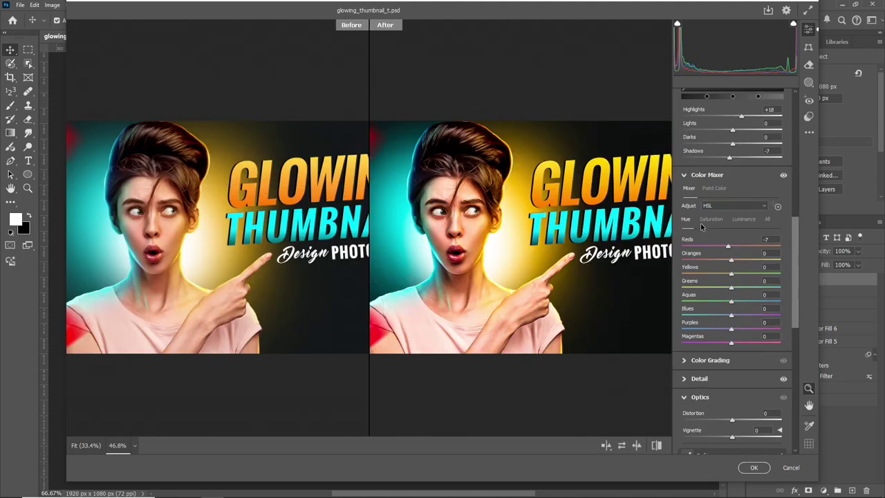
drag(731, 304, 735, 305)
click(753, 468)
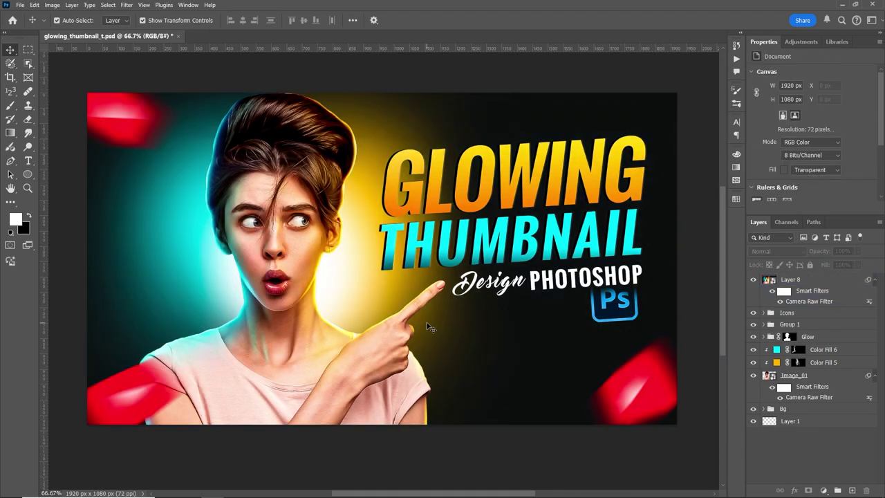
Step: Zoom the canvas, then hide Layer 8 to compare against the ungraded thumbnail
key(z)
mouse_move(302, 220)
mouse_down()
mouse_move(277, 242)
mouse_move(677, 260)
mouse_up()
key(v)
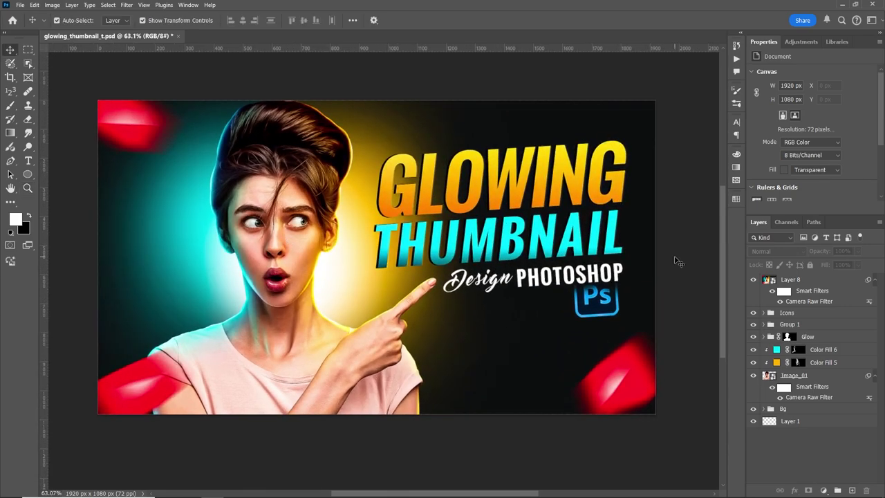
click(752, 280)
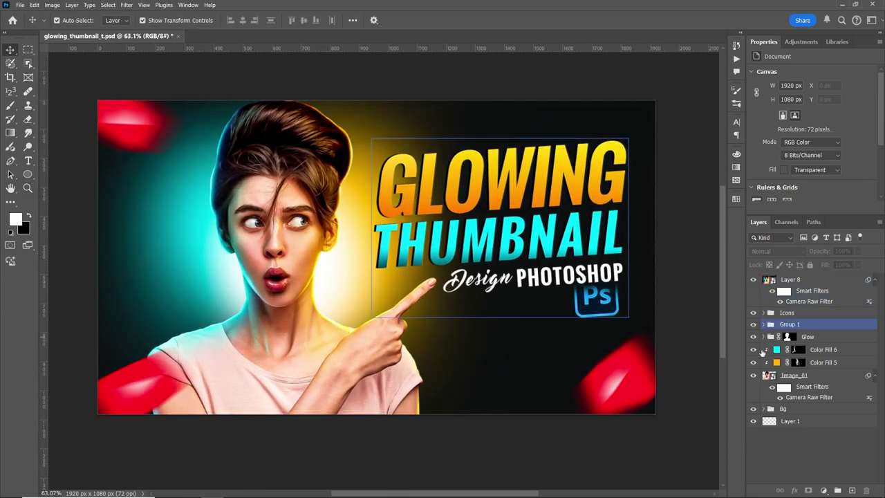